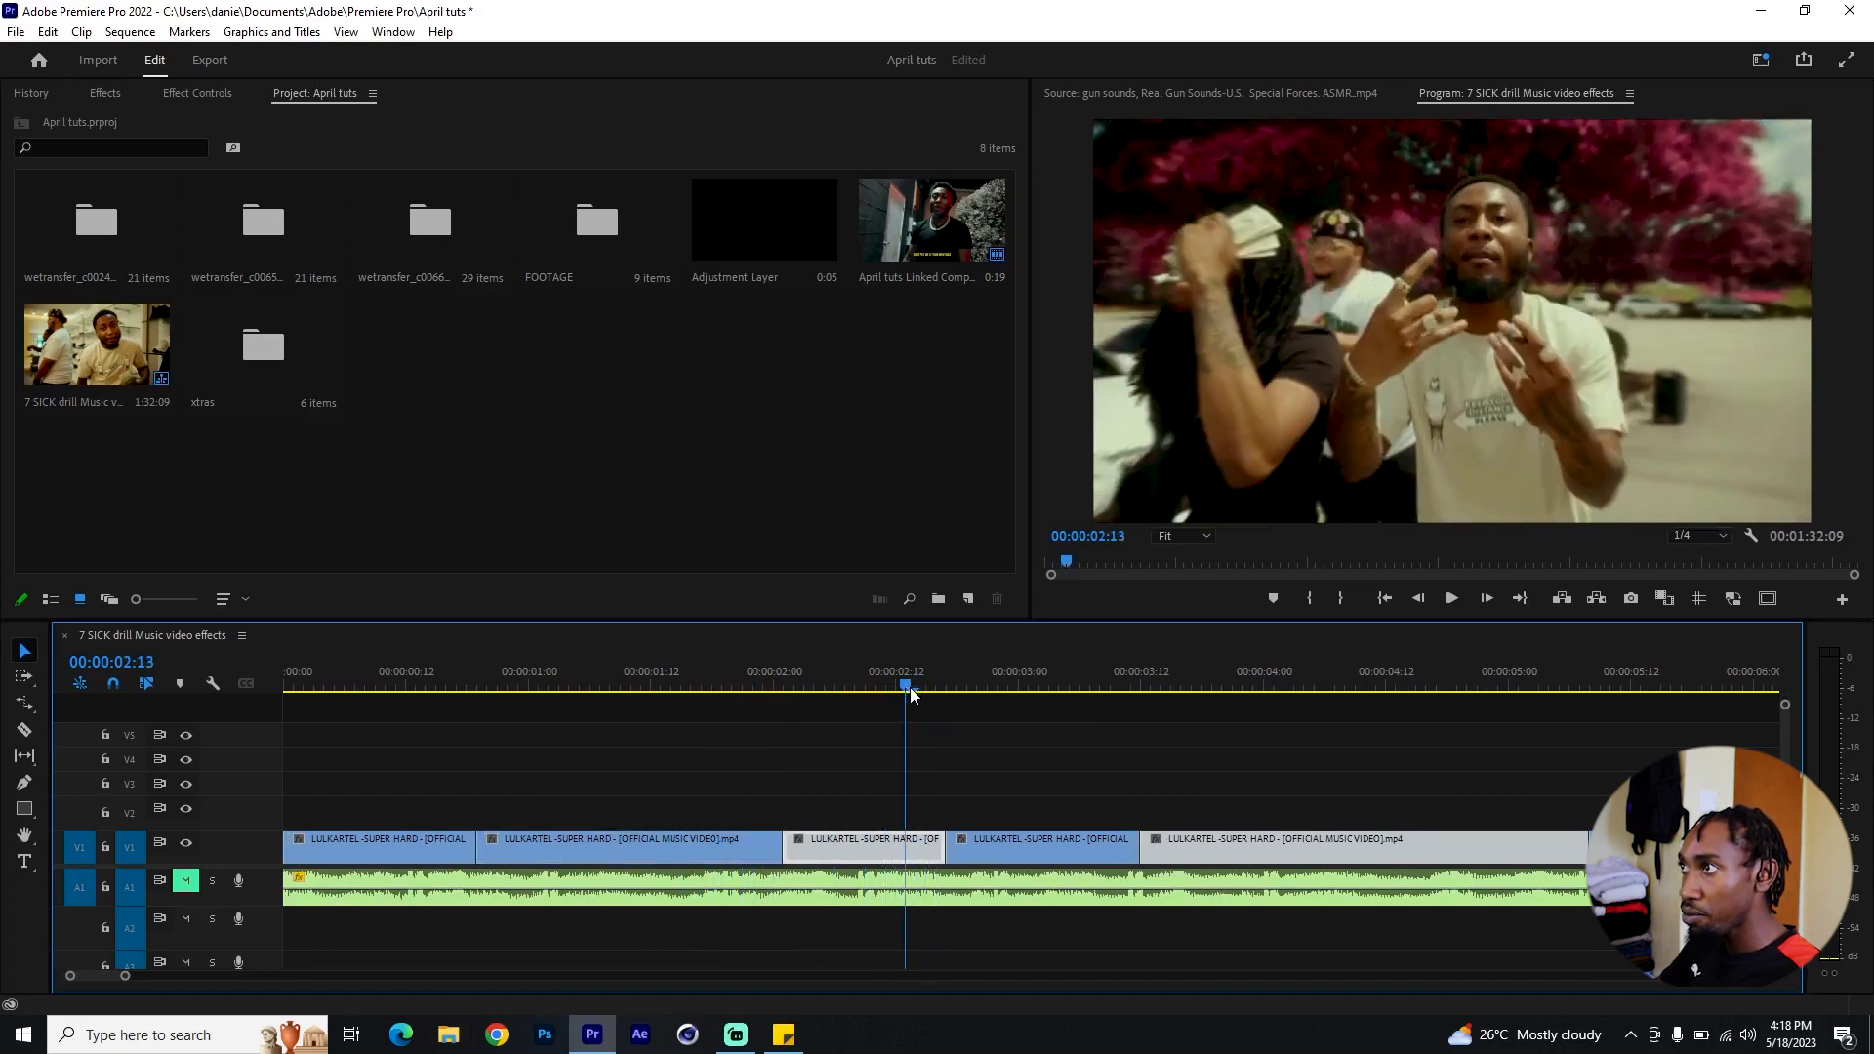
Step: Duplicate the third V1 clip onto V2 and trim the copy to a four-frame section starting at 00:00:02:11
{"action": "left_click_drag", "start_coordinate": [916, 847], "coordinate": [916, 814]}
{"action": "left_click_drag", "start_coordinate": [928, 690], "coordinate": [918, 687]}
{"action": "left_click_drag", "start_coordinate": [943, 814], "coordinate": [916, 792]}
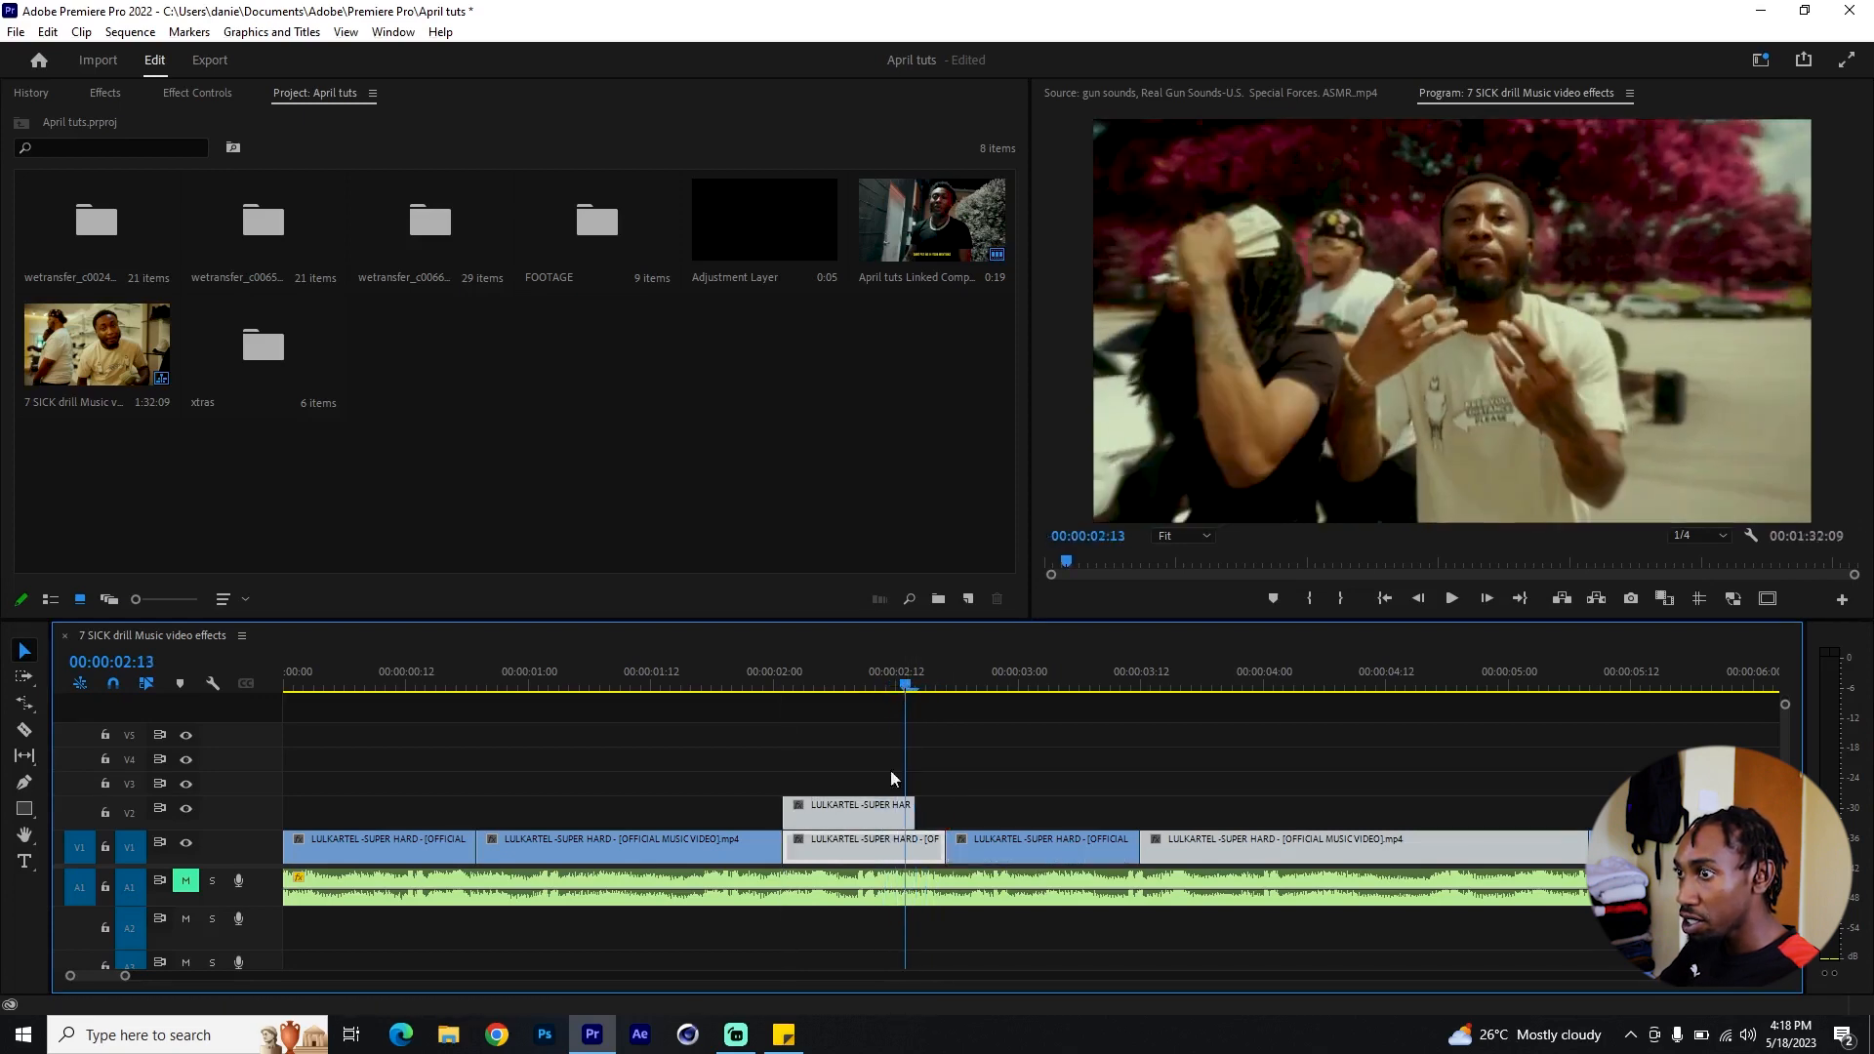
{"action": "left_click_drag", "start_coordinate": [915, 812], "coordinate": [925, 812]}
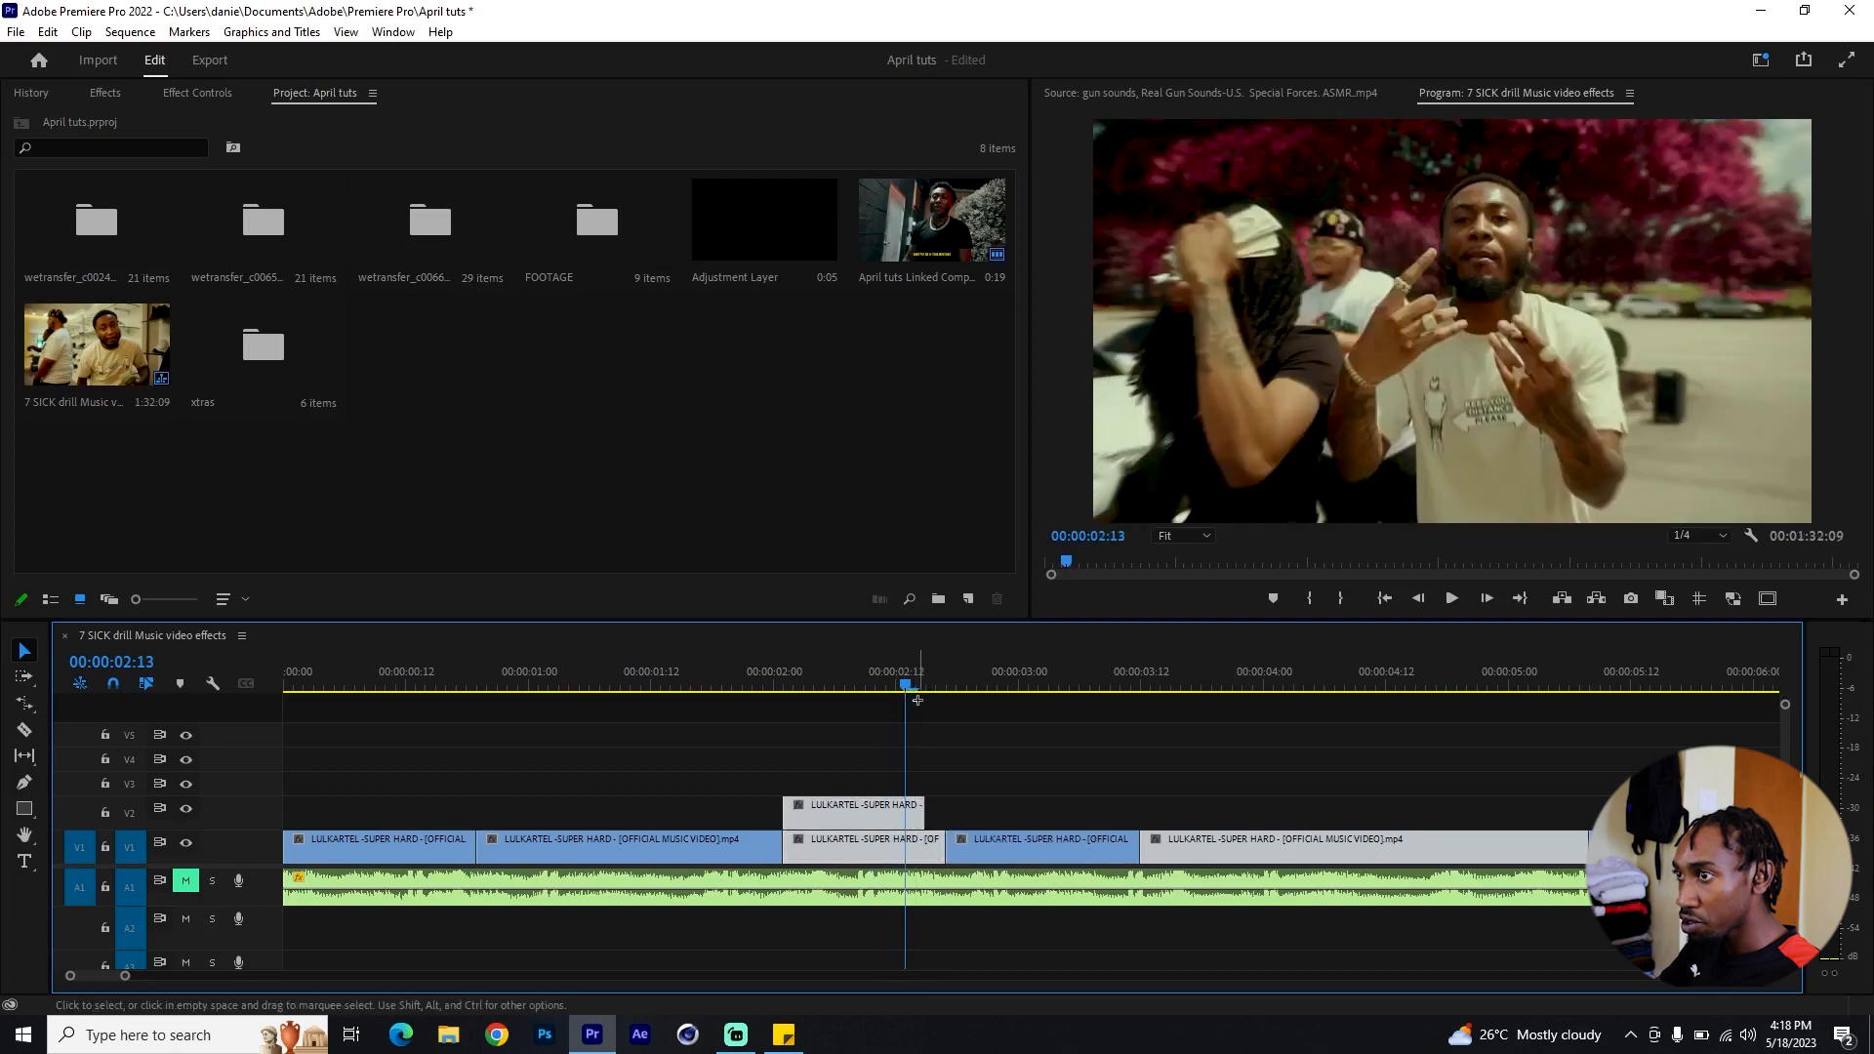
{"action": "left_click_drag", "start_coordinate": [926, 684], "coordinate": [886, 685]}
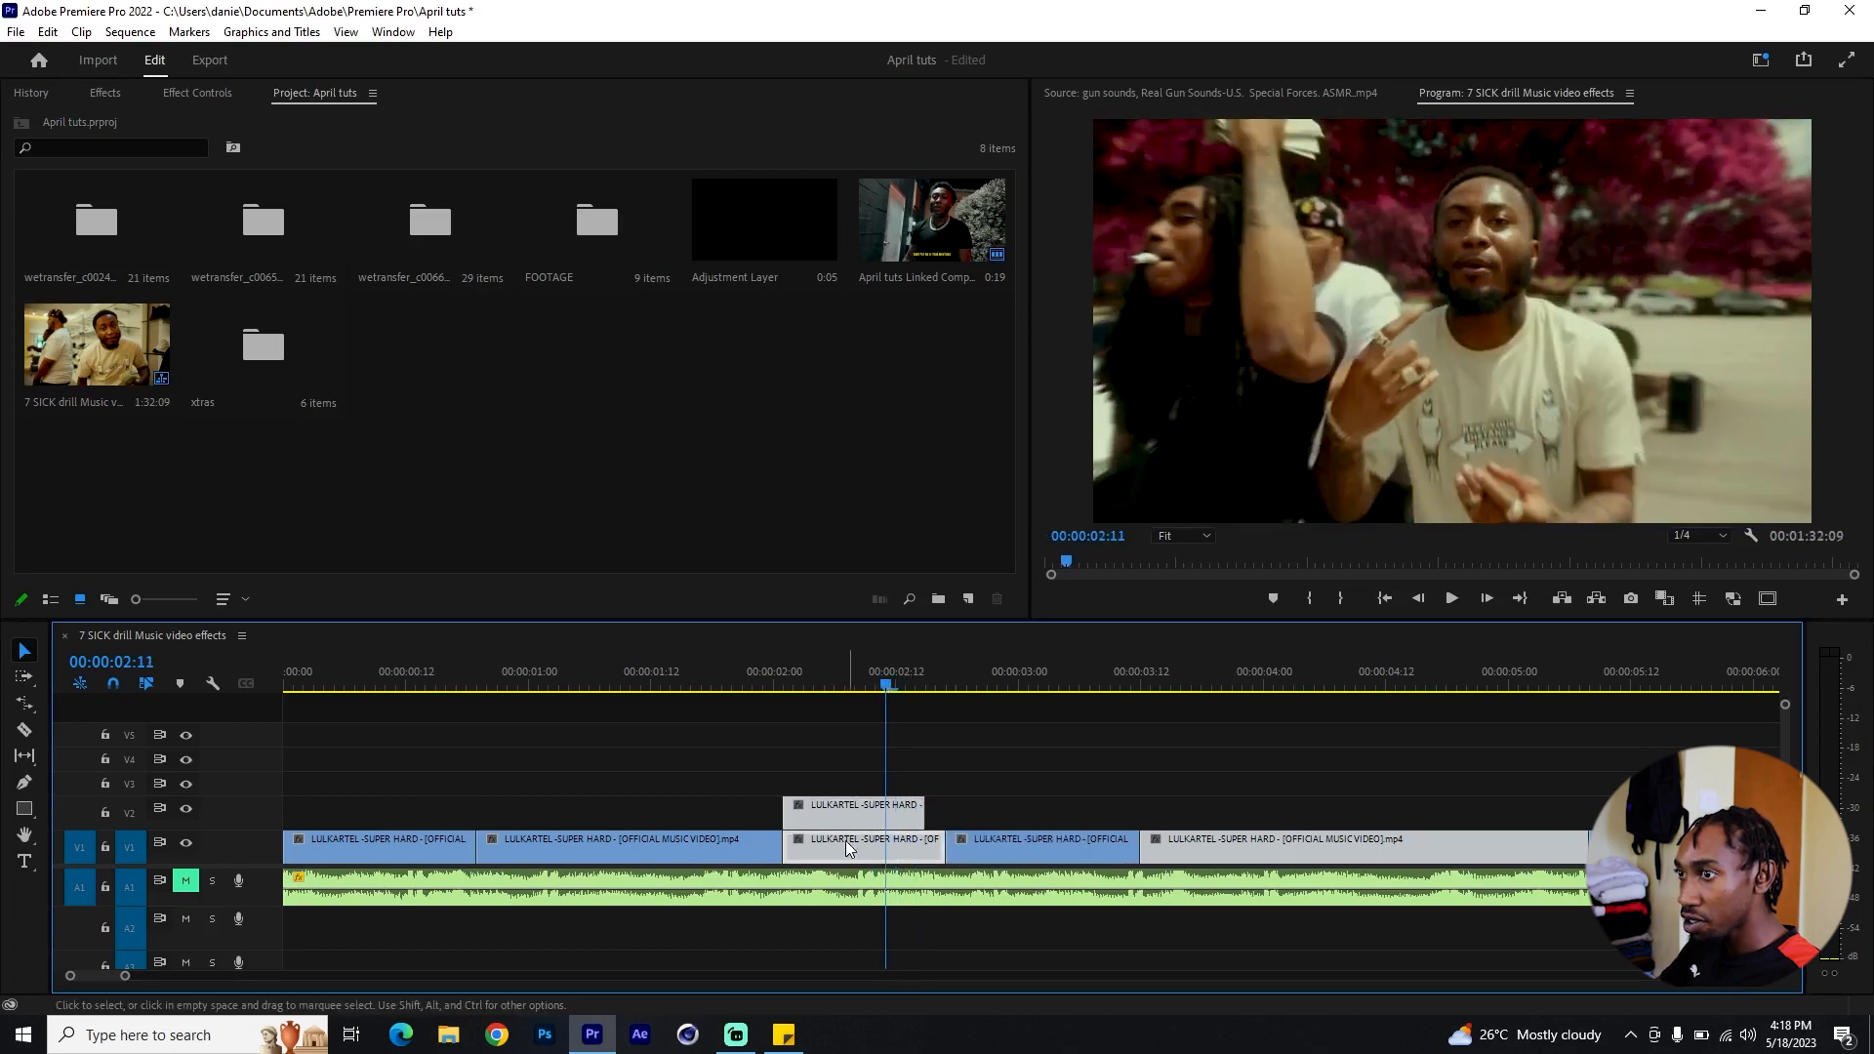
{"action": "left_click_drag", "start_coordinate": [785, 816], "coordinate": [883, 816]}
Step: Place a copy of the trimmed V2 clip directly after it and reverse the copy's speed
{"action": "left_click_drag", "start_coordinate": [904, 818], "coordinate": [1006, 817]}
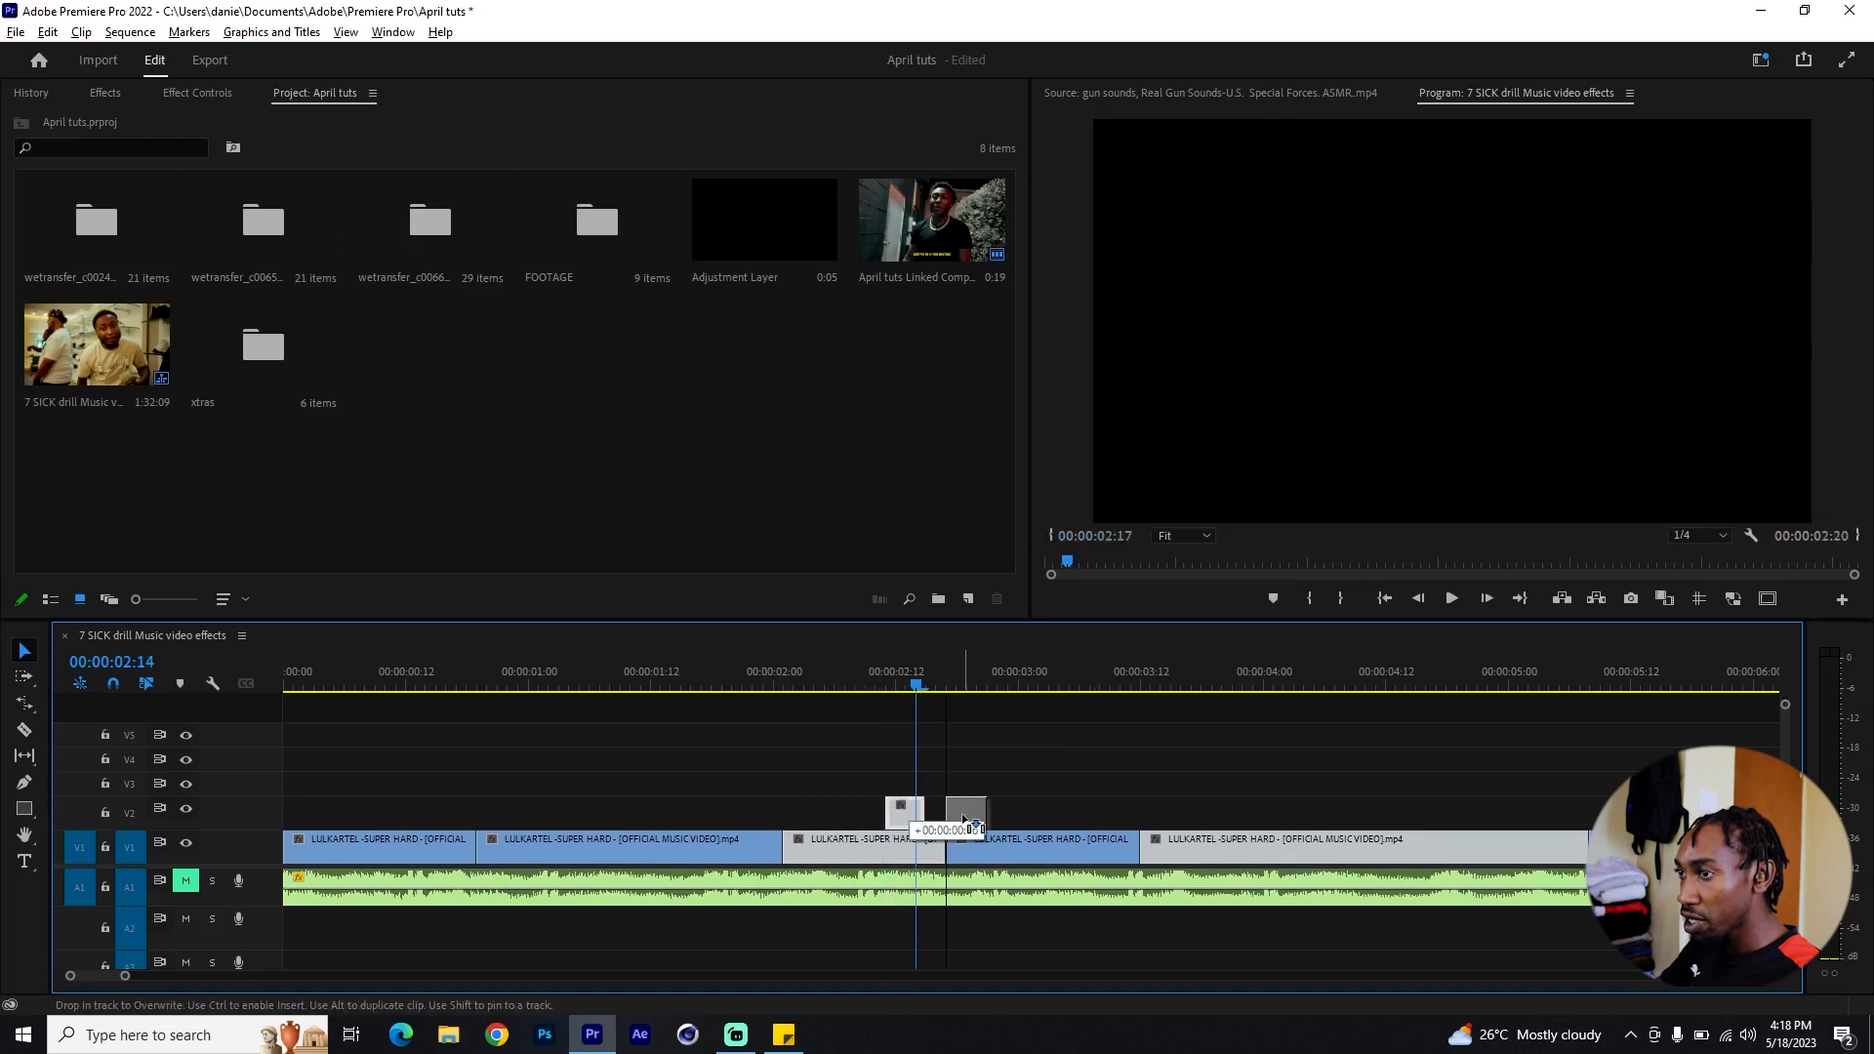
{"action": "key", "text": "="}
{"action": "right_click", "coordinate": [999, 817]}
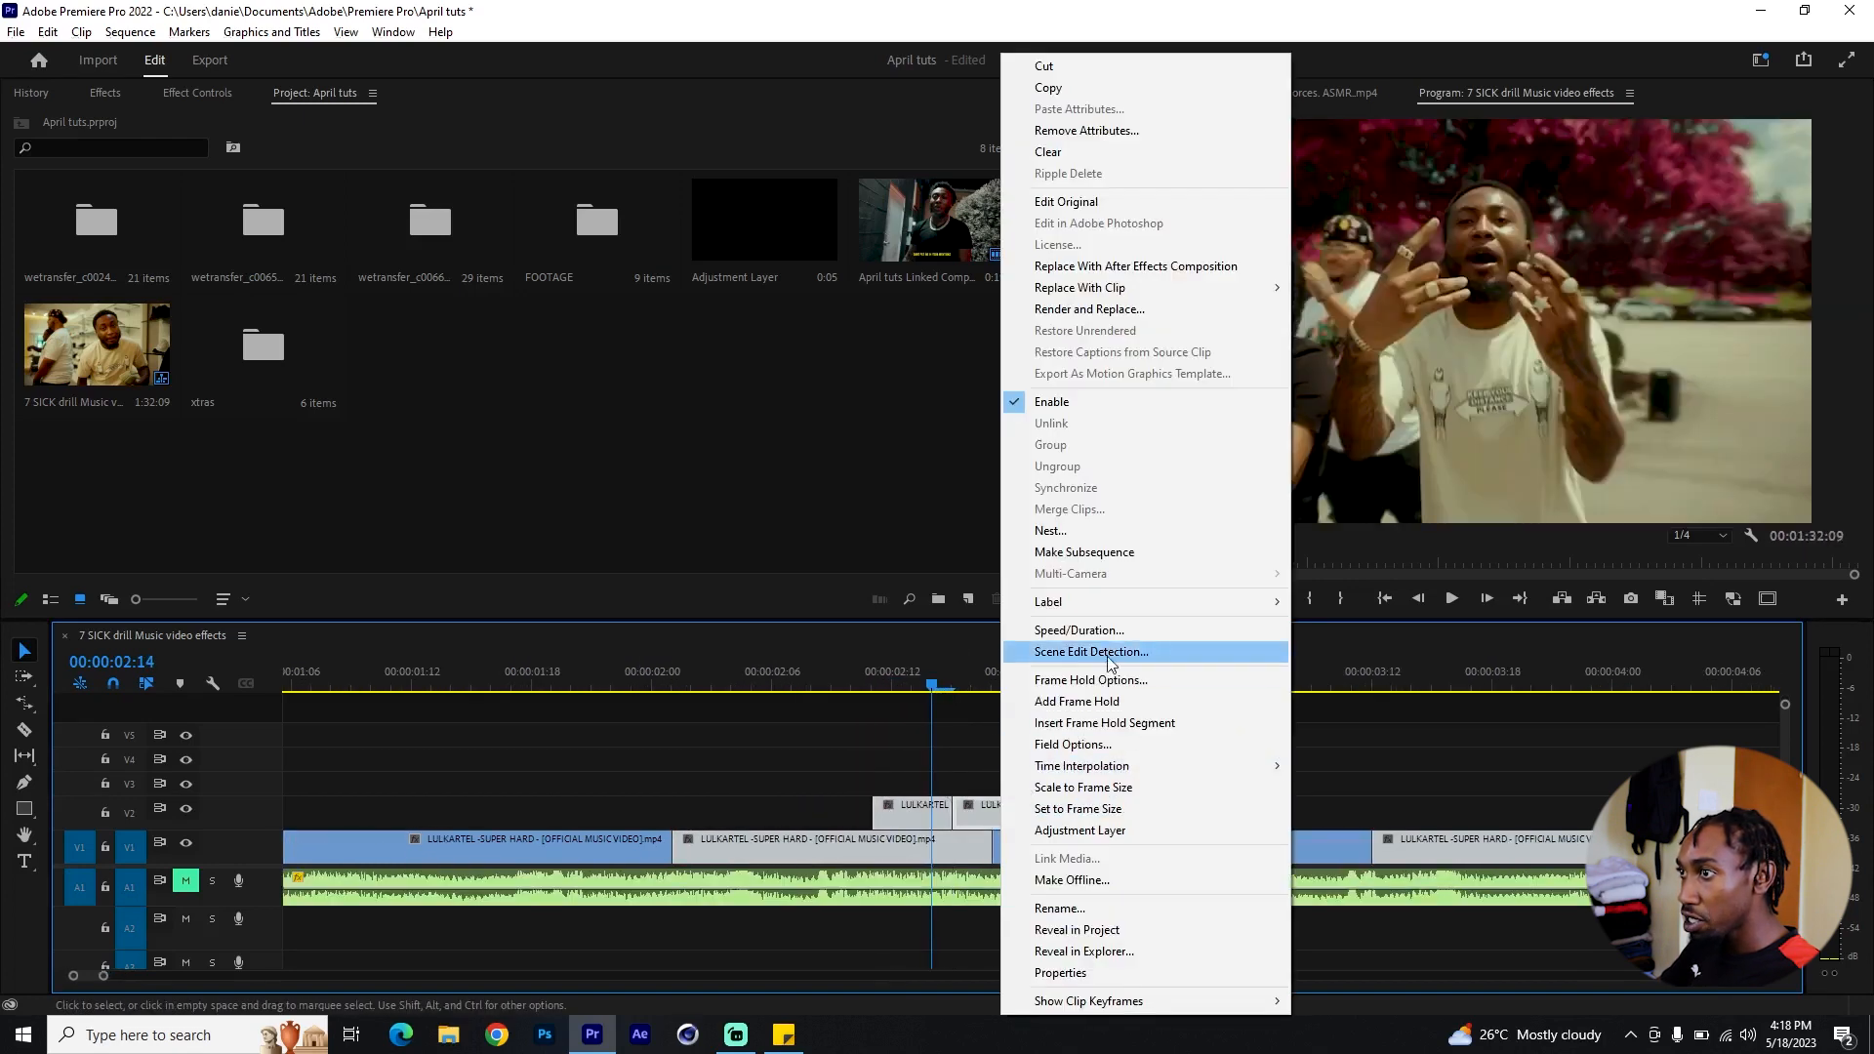
{"action": "left_click", "coordinate": [1110, 632]}
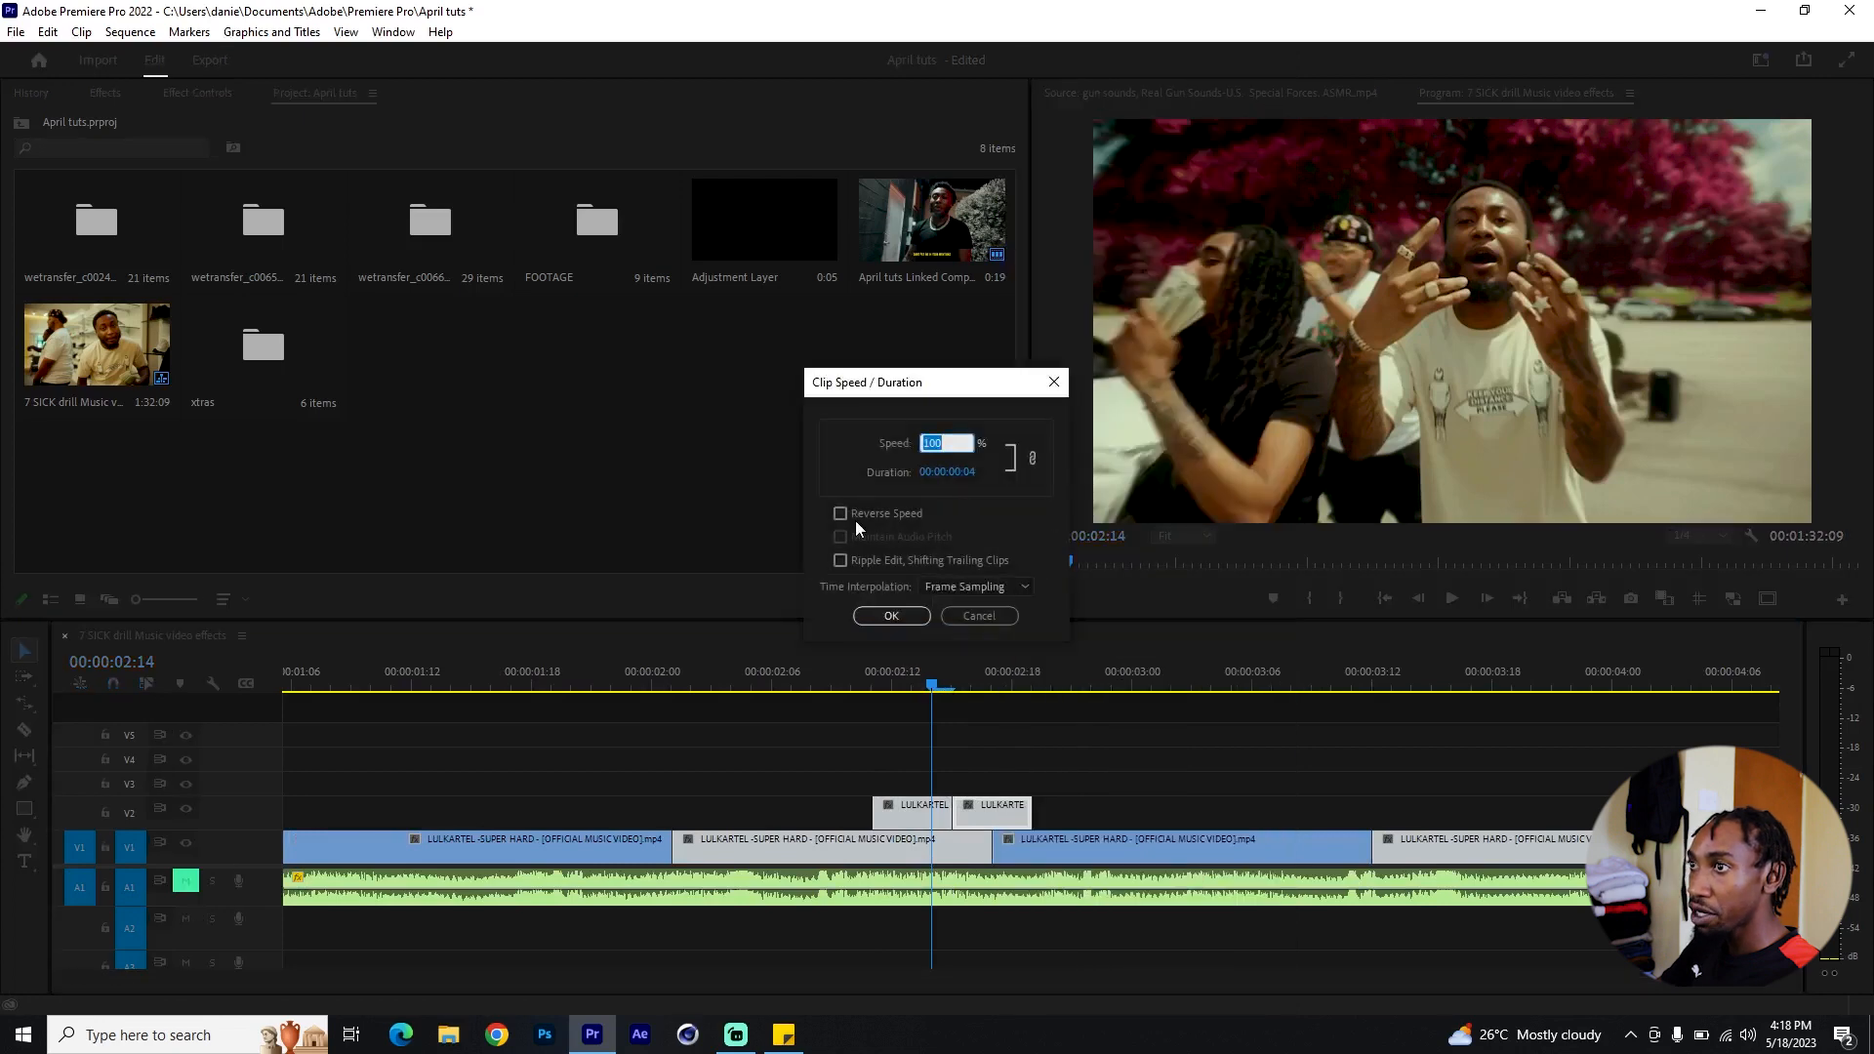
{"action": "left_click", "coordinate": [869, 616]}
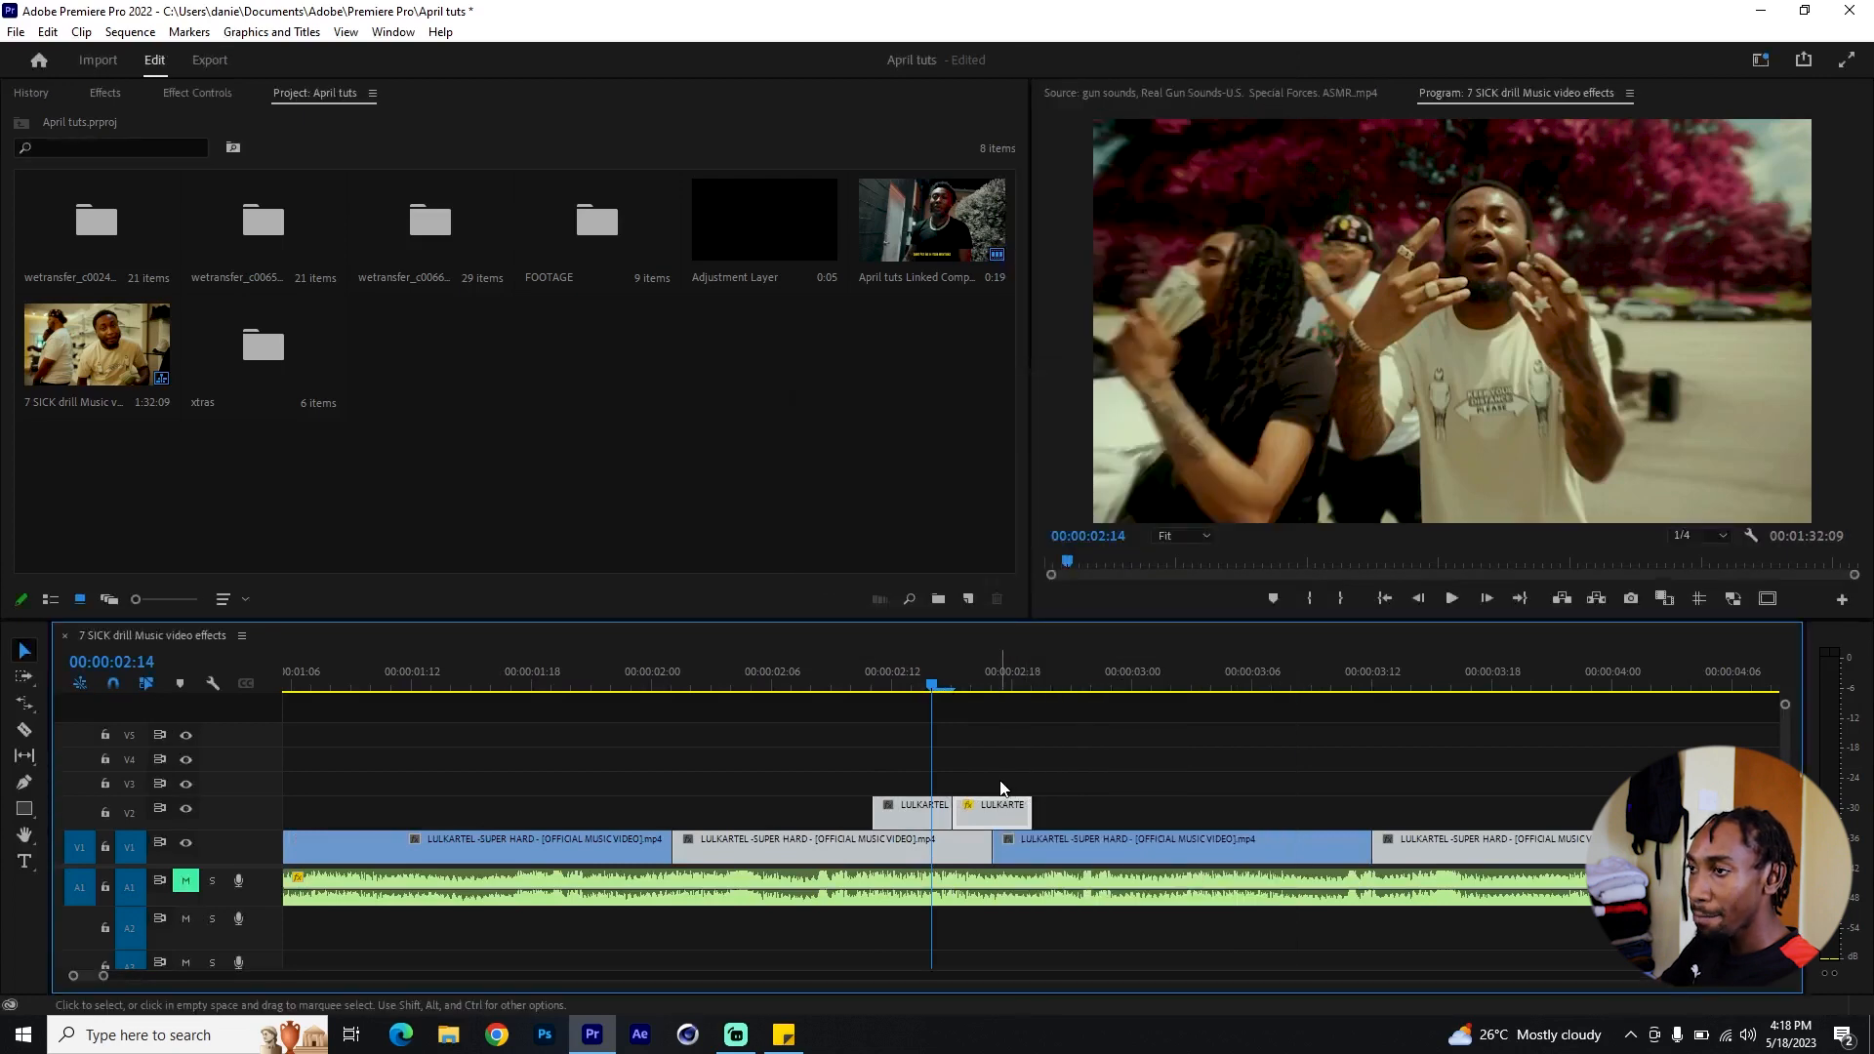
Step: Add a forward copy of the short clip after the reversed one on V2 and play back the sequence
{"action": "left_click_drag", "start_coordinate": [921, 670], "coordinate": [1024, 682]}
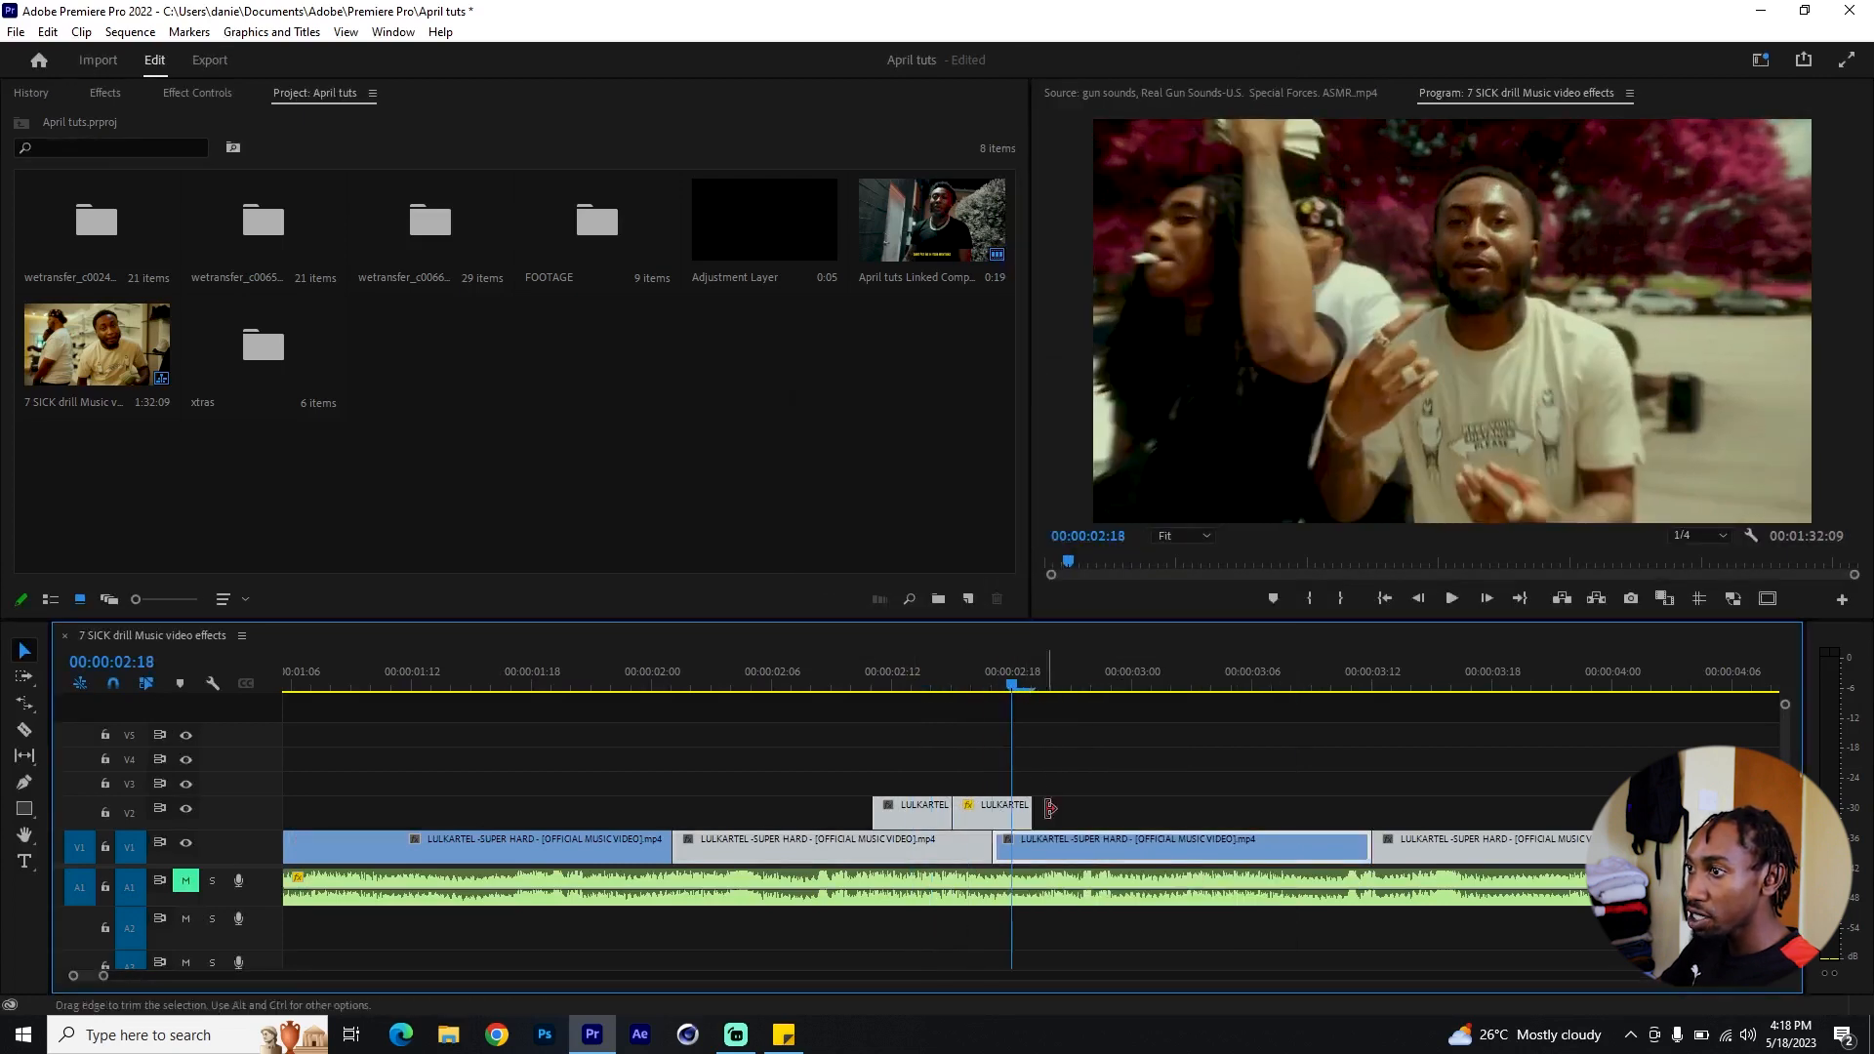
{"action": "left_click_drag", "start_coordinate": [925, 820], "coordinate": [1064, 823]}
{"action": "key", "text": "minus"}
{"action": "left_click", "coordinate": [861, 674]}
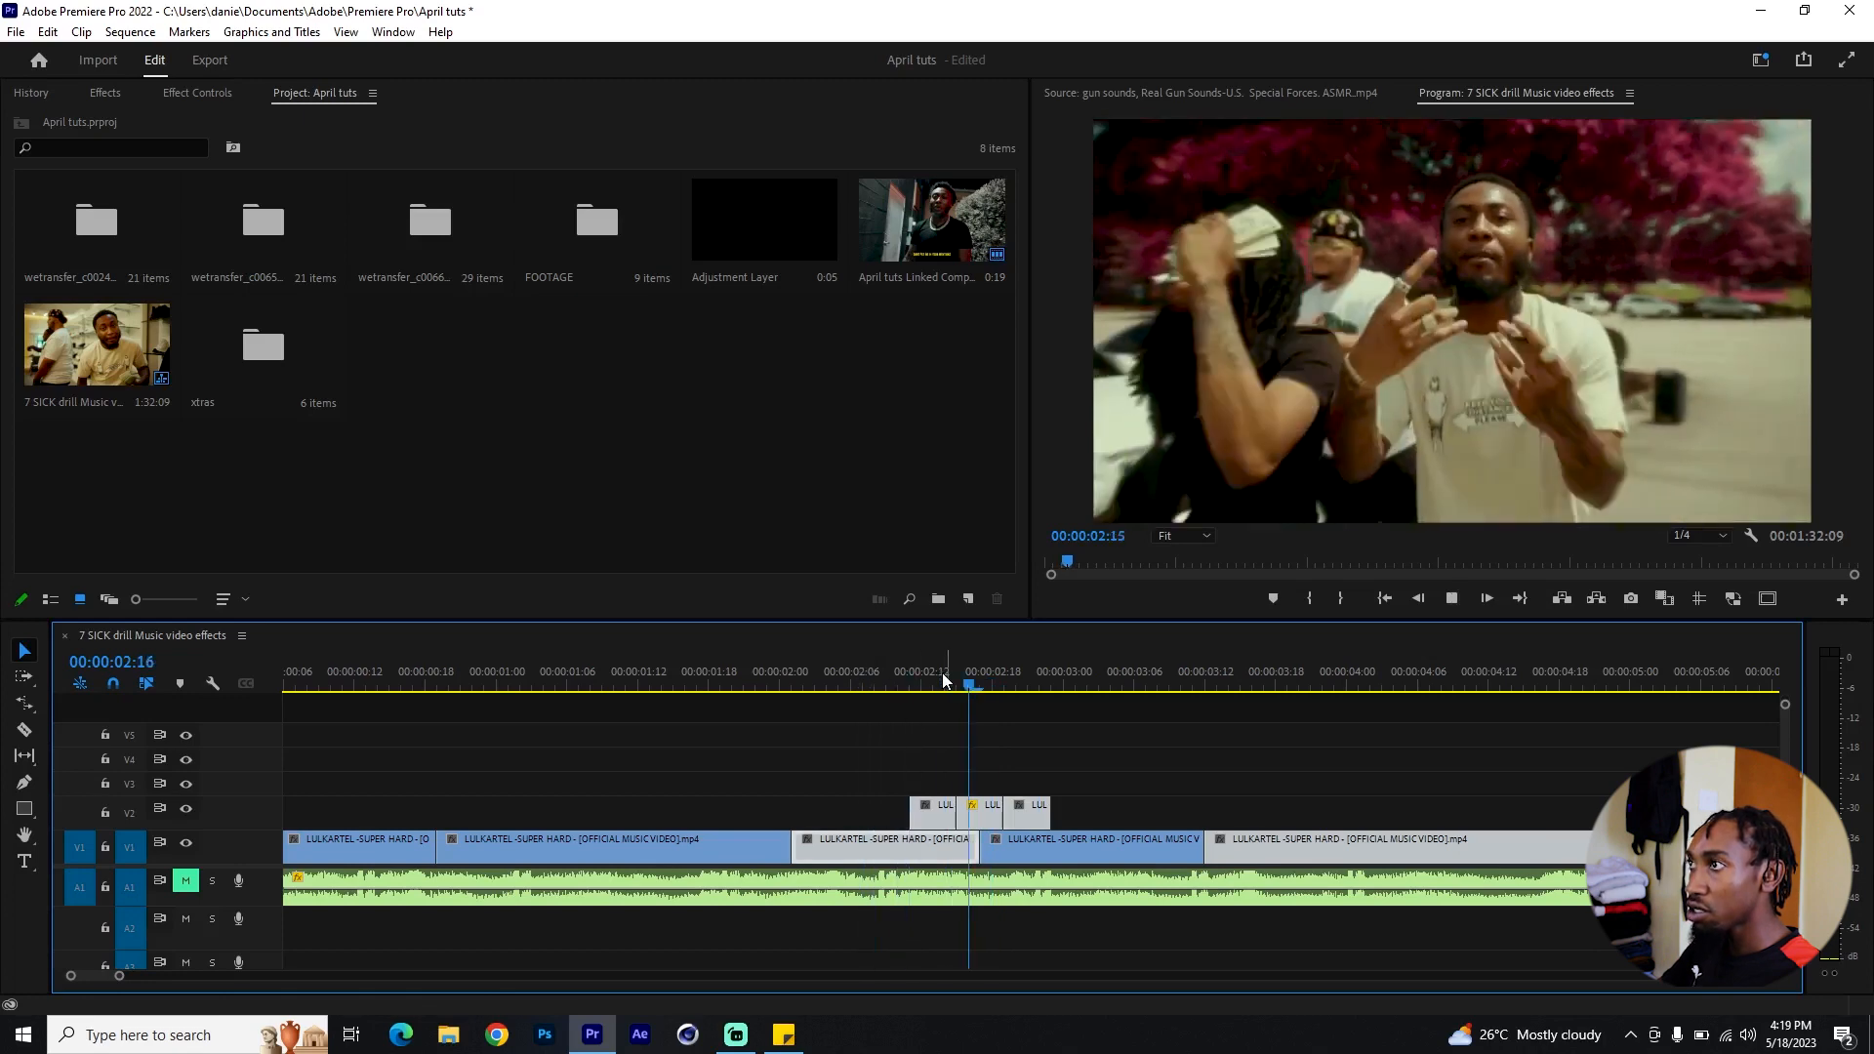
{"action": "key", "text": "space"}
{"action": "left_click", "coordinate": [858, 674]}
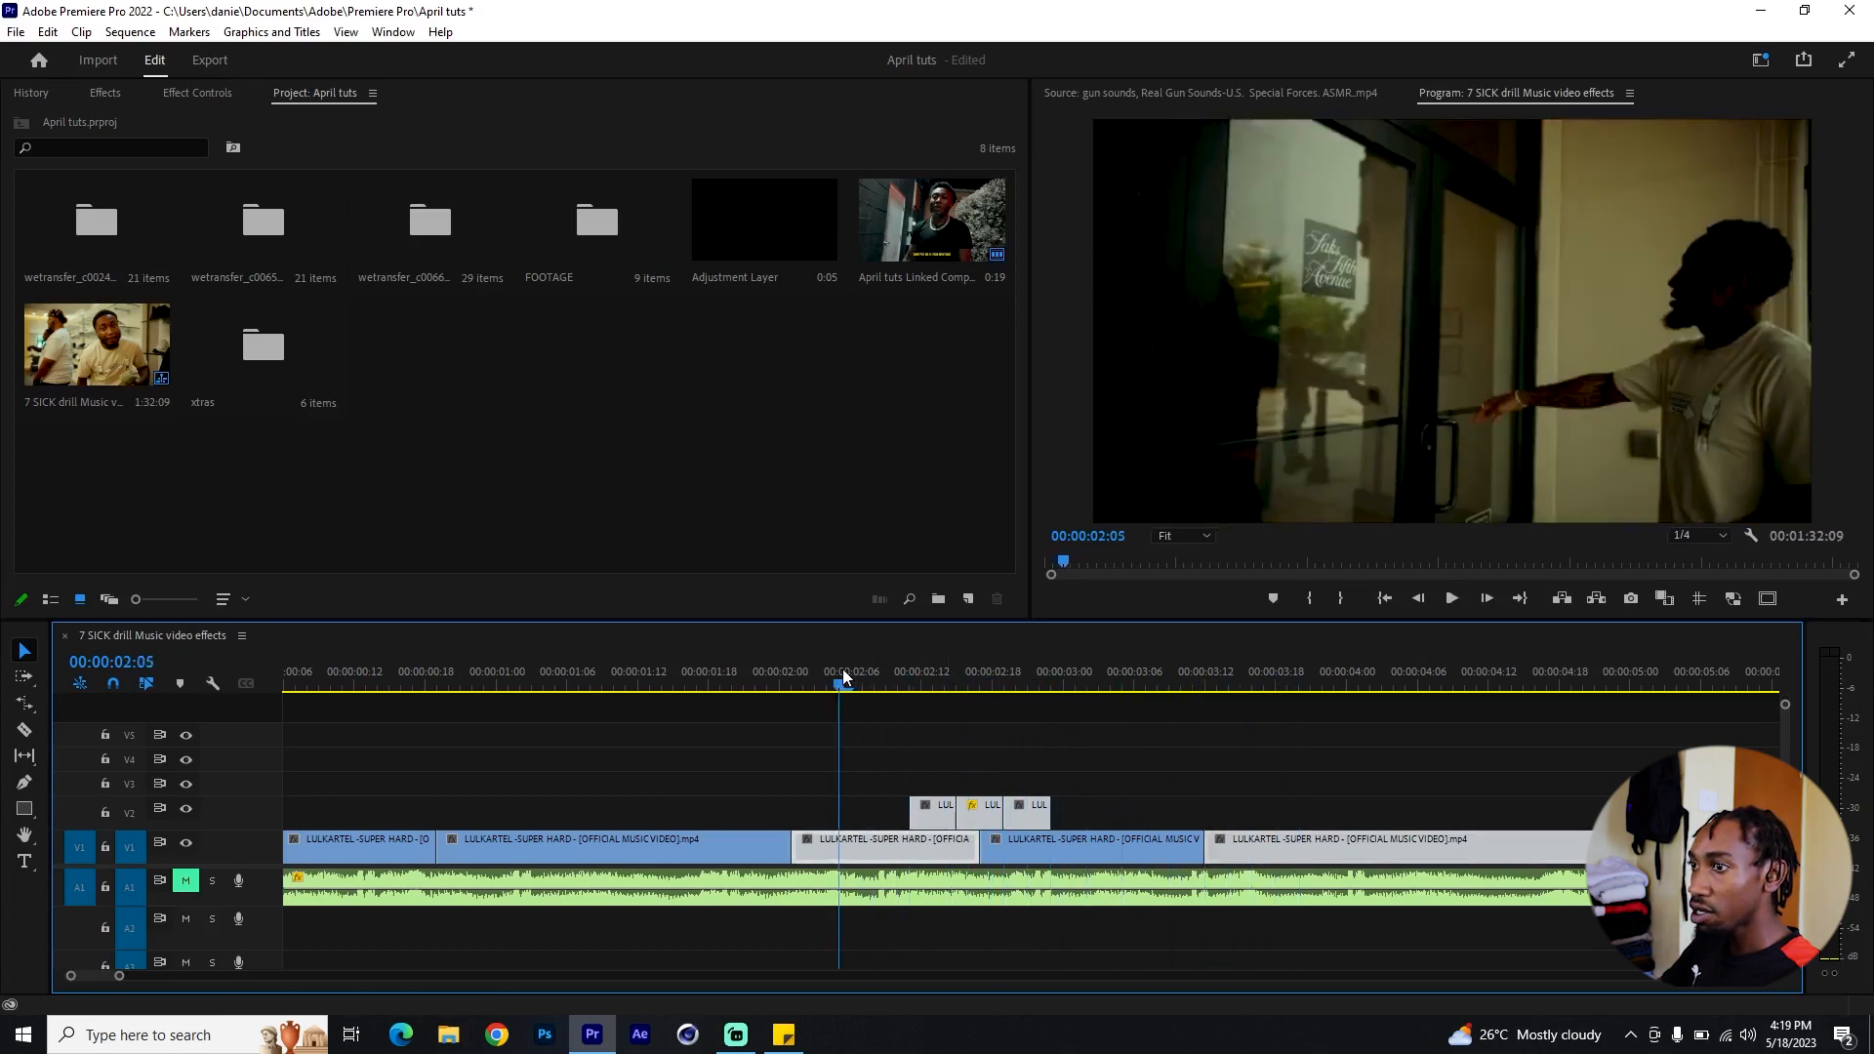
{"action": "key", "text": "space"}
{"action": "mouse_move", "coordinate": [858, 674]}
{"action": "left_mouse_down"}
{"action": "mouse_move", "coordinate": [1087, 683]}
{"action": "mouse_move", "coordinate": [887, 683]}
{"action": "left_mouse_up"}
Step: Set the speed of all three short V2 clips to 140%
{"action": "scroll", "coordinate": [835, 762], "scroll_direction": "up", "scroll_amount": 2}
{"action": "left_click_drag", "start_coordinate": [1203, 765], "coordinate": [909, 805]}
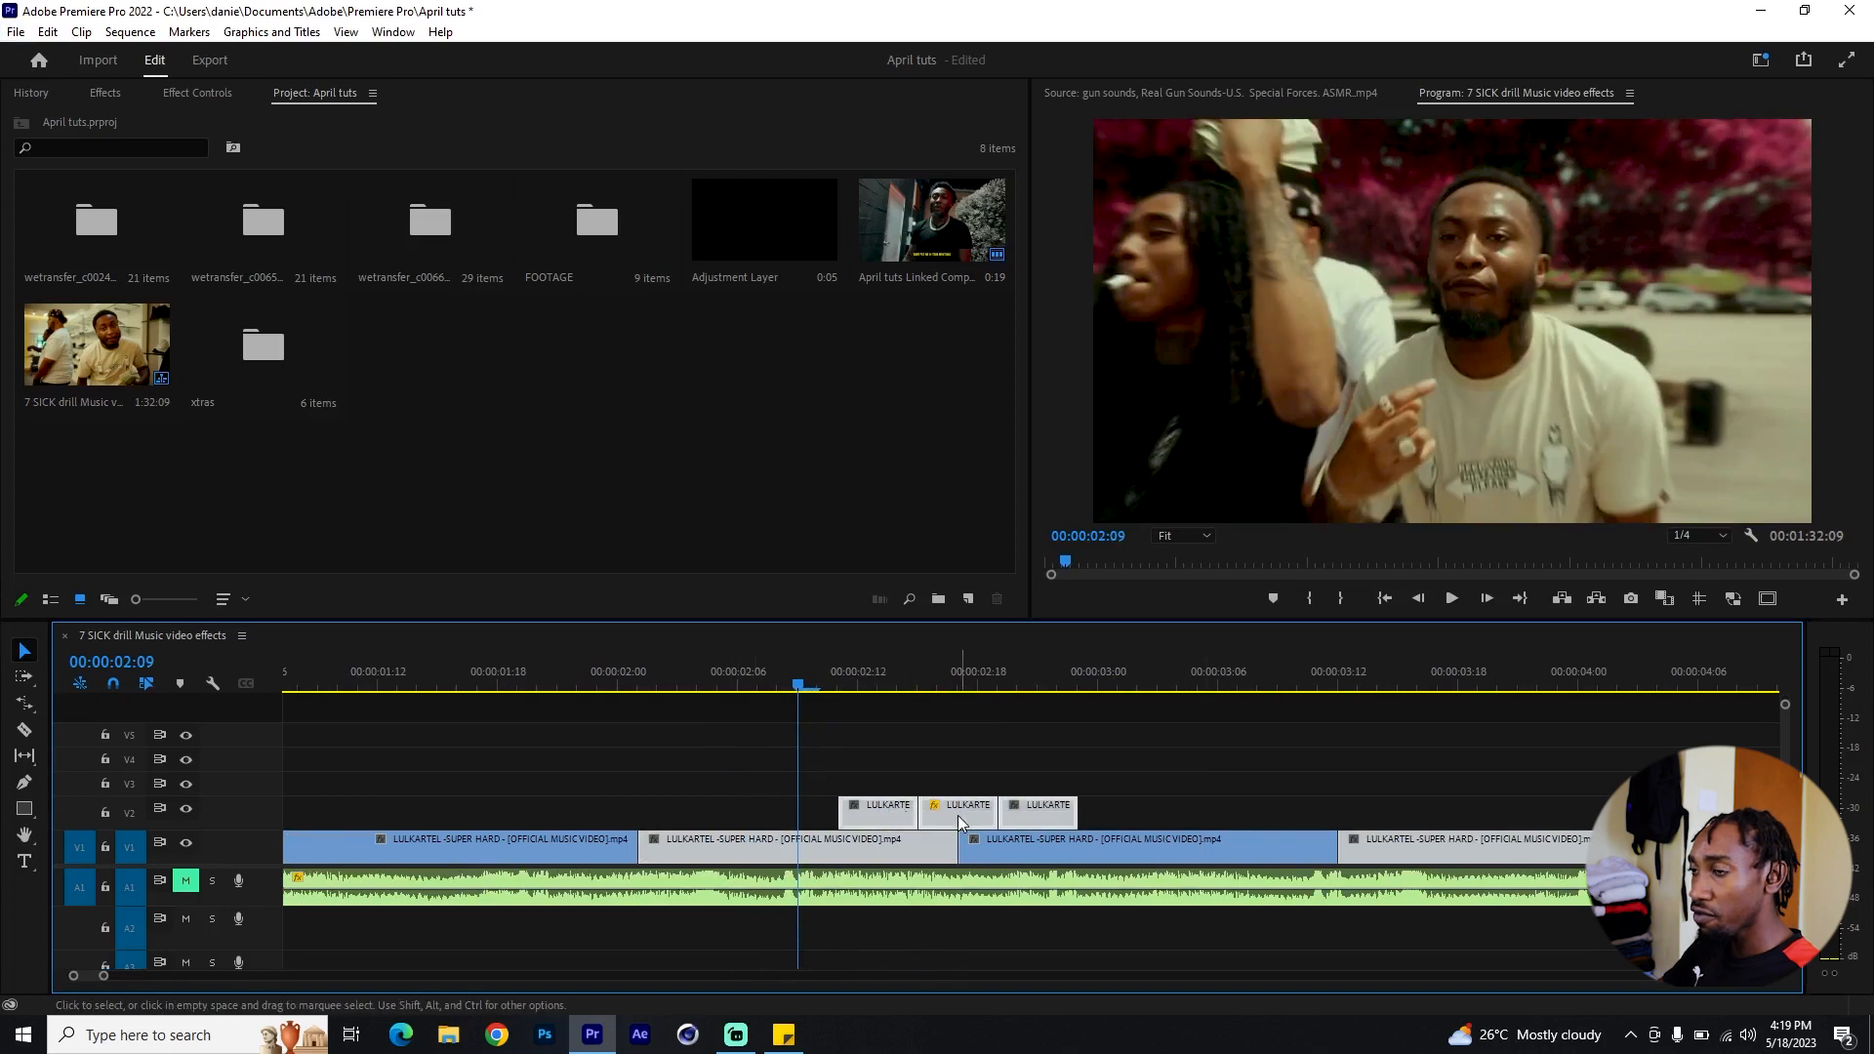
{"action": "scroll", "coordinate": [879, 818], "scroll_direction": "down", "scroll_amount": 2}
{"action": "scroll", "coordinate": [675, 818], "scroll_direction": "up", "scroll_amount": 2}
{"action": "right_click", "coordinate": [636, 818]}
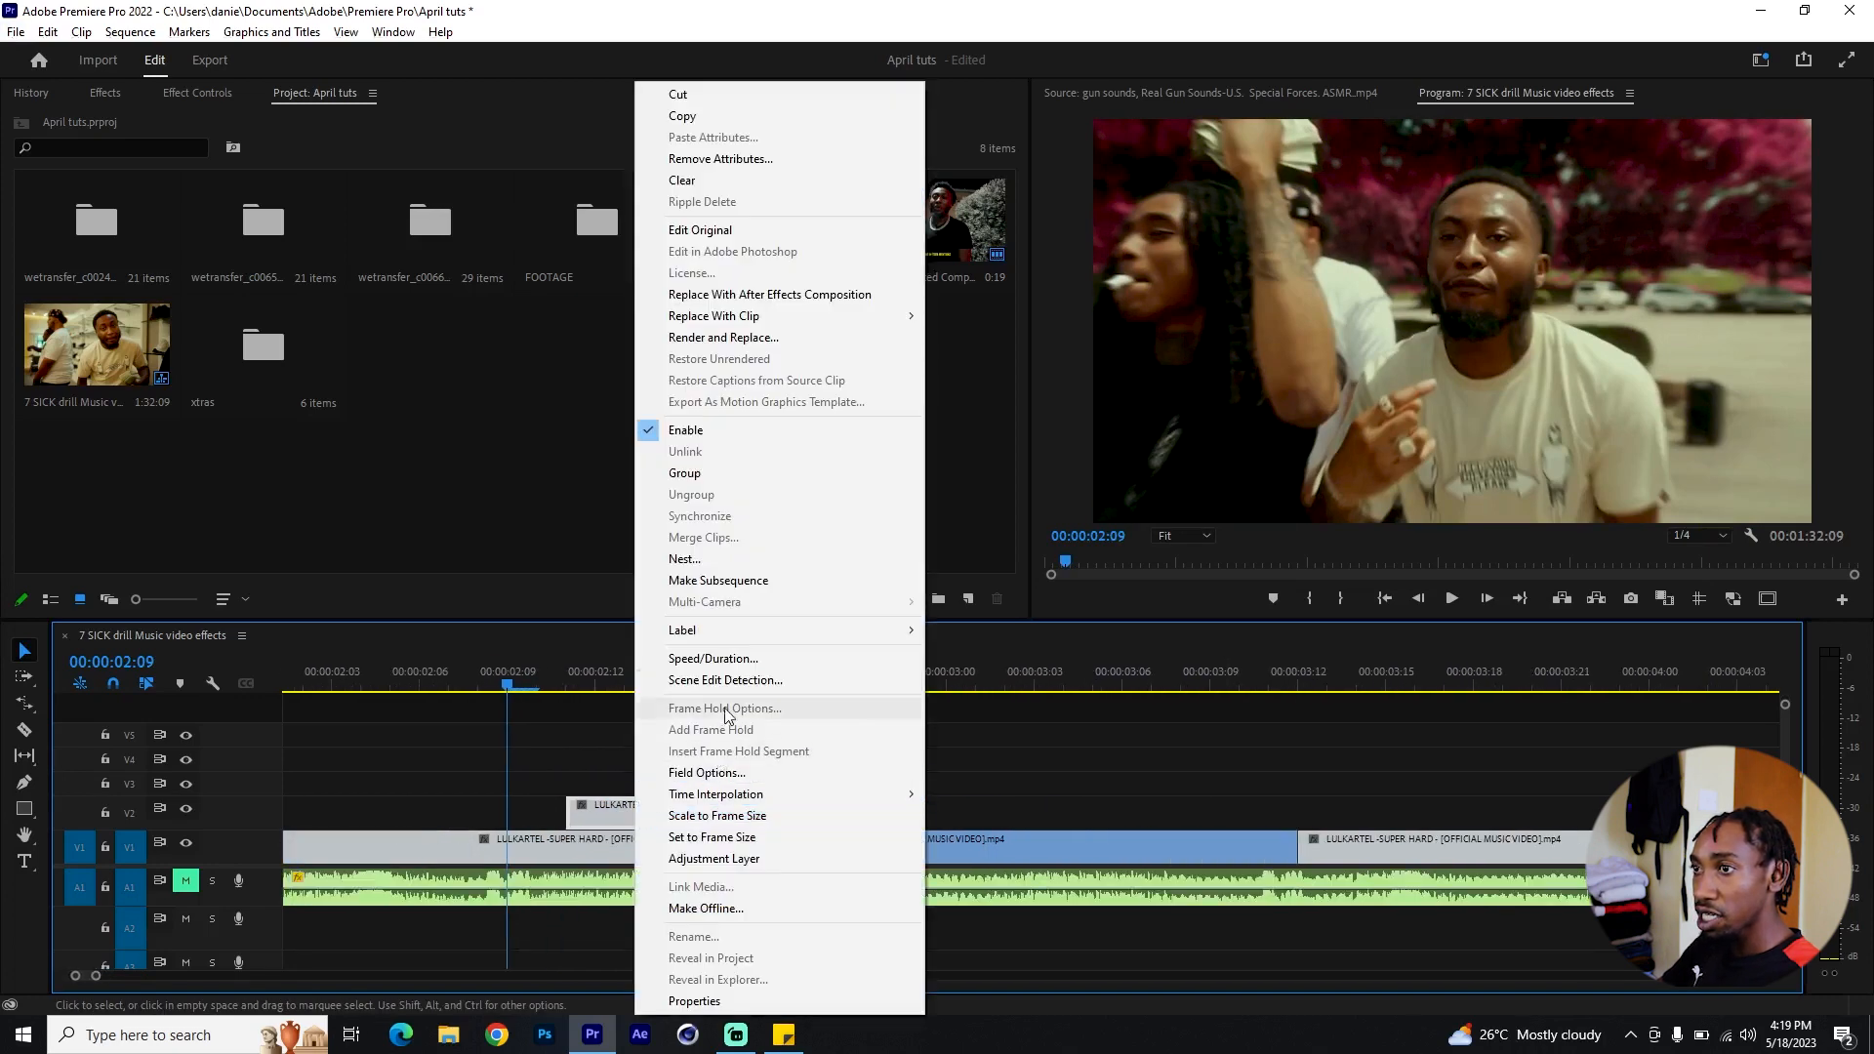
{"action": "left_click", "coordinate": [714, 658]}
{"action": "type", "text": "140"}
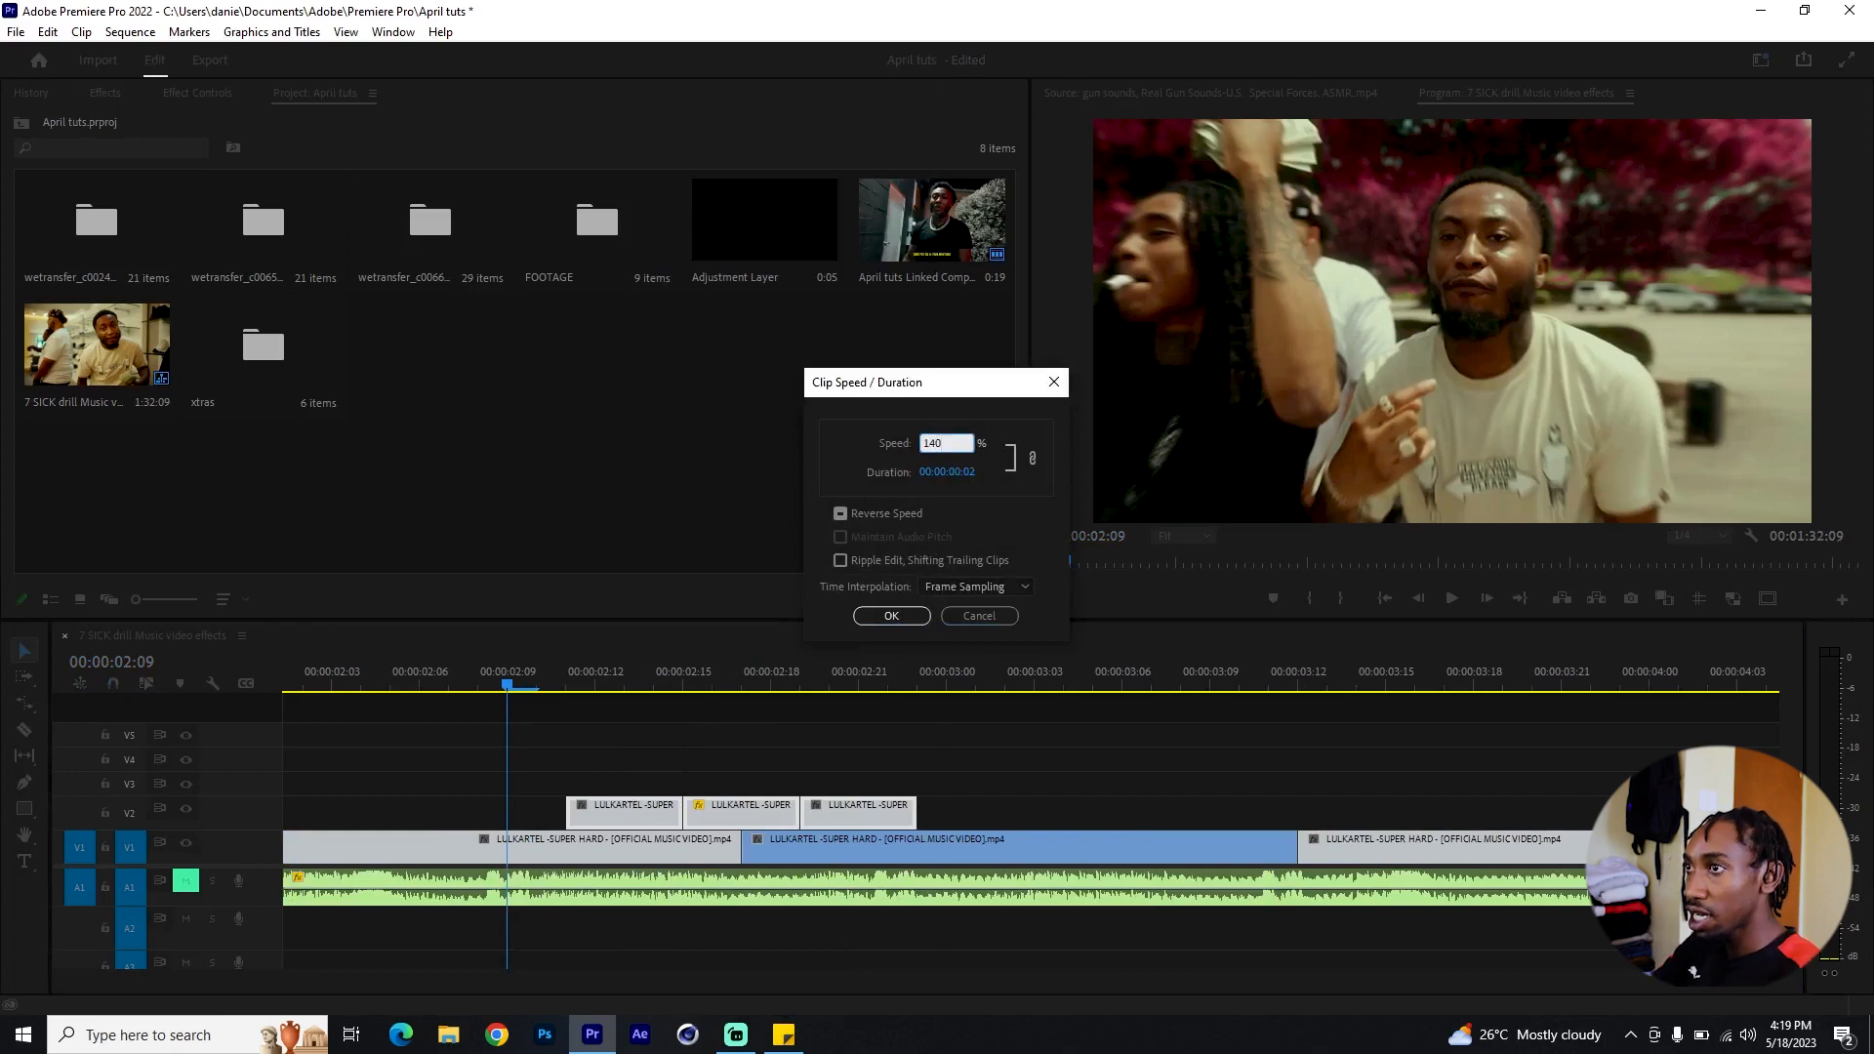
{"action": "key", "text": "Return"}
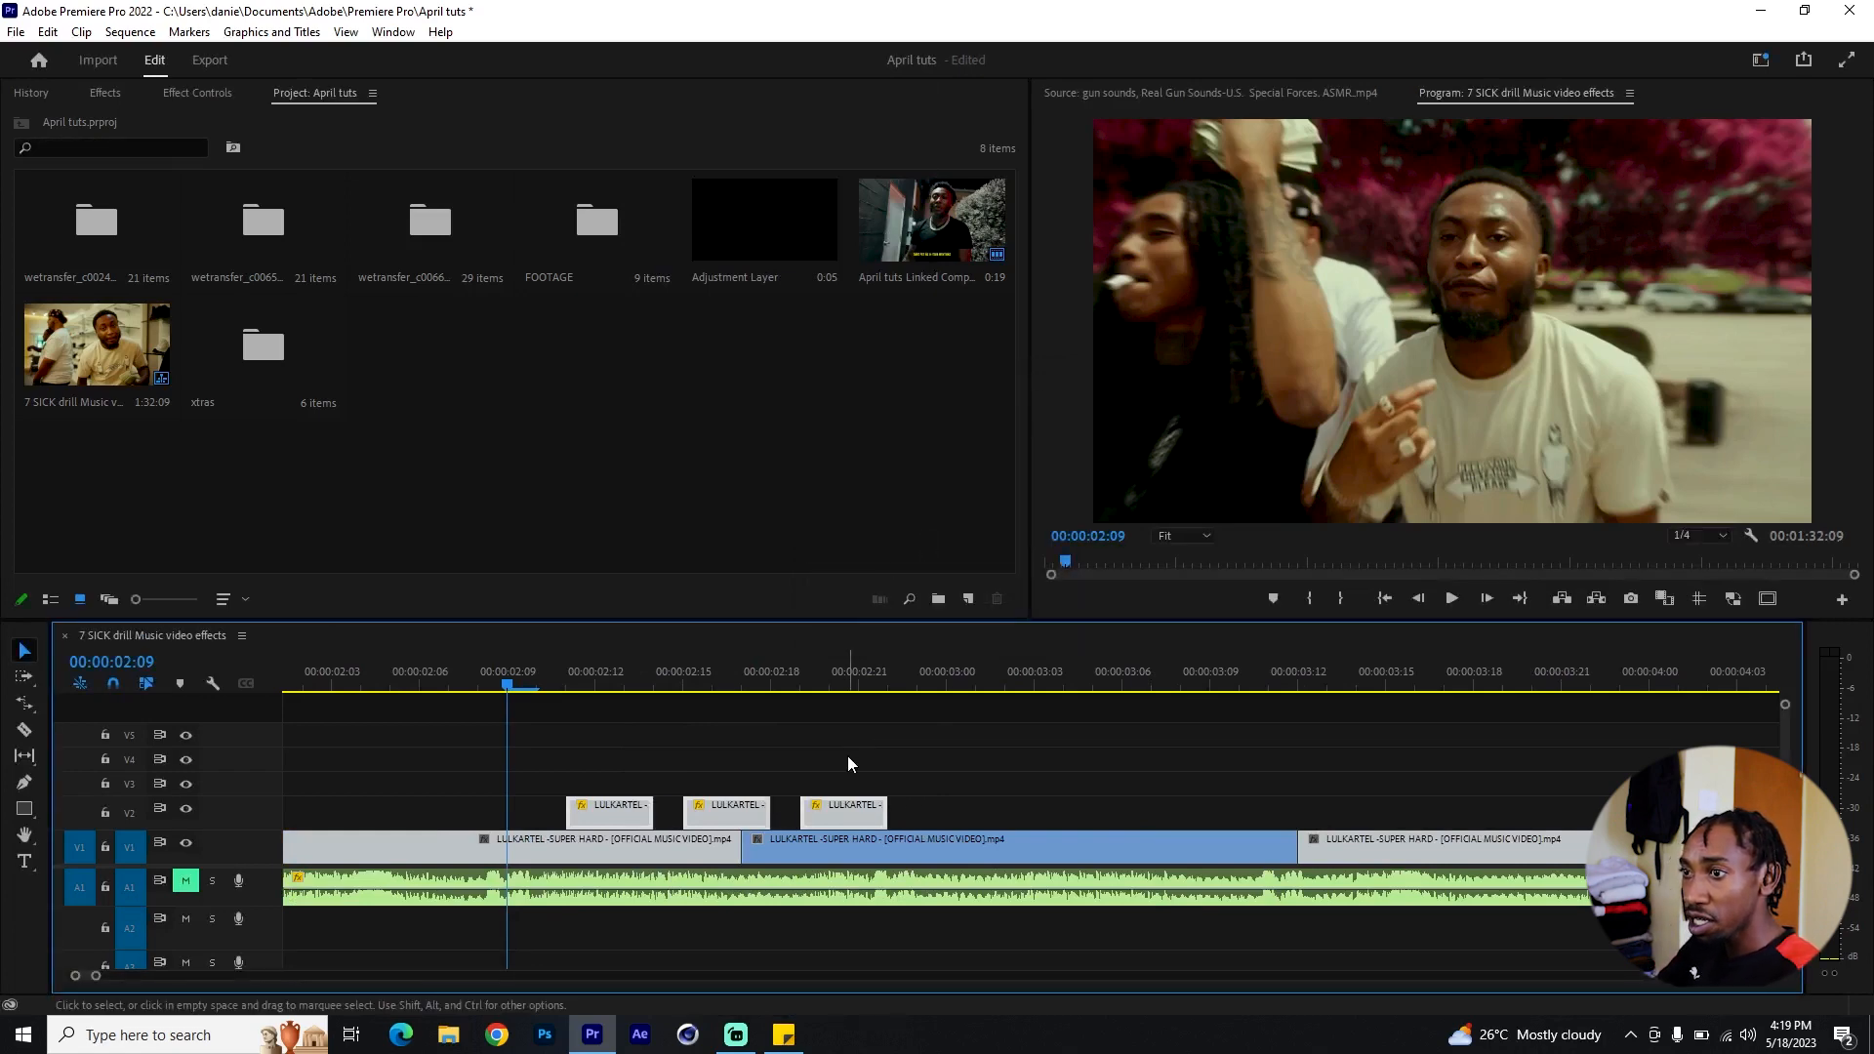
Step: Close the gaps between the three V2 clips and play back the back-and-forth effect
{"action": "left_click_drag", "start_coordinate": [728, 822], "coordinate": [698, 823]}
{"action": "left_click_drag", "start_coordinate": [838, 818], "coordinate": [789, 826]}
{"action": "key", "text": "minus"}
{"action": "key", "text": "minus"}
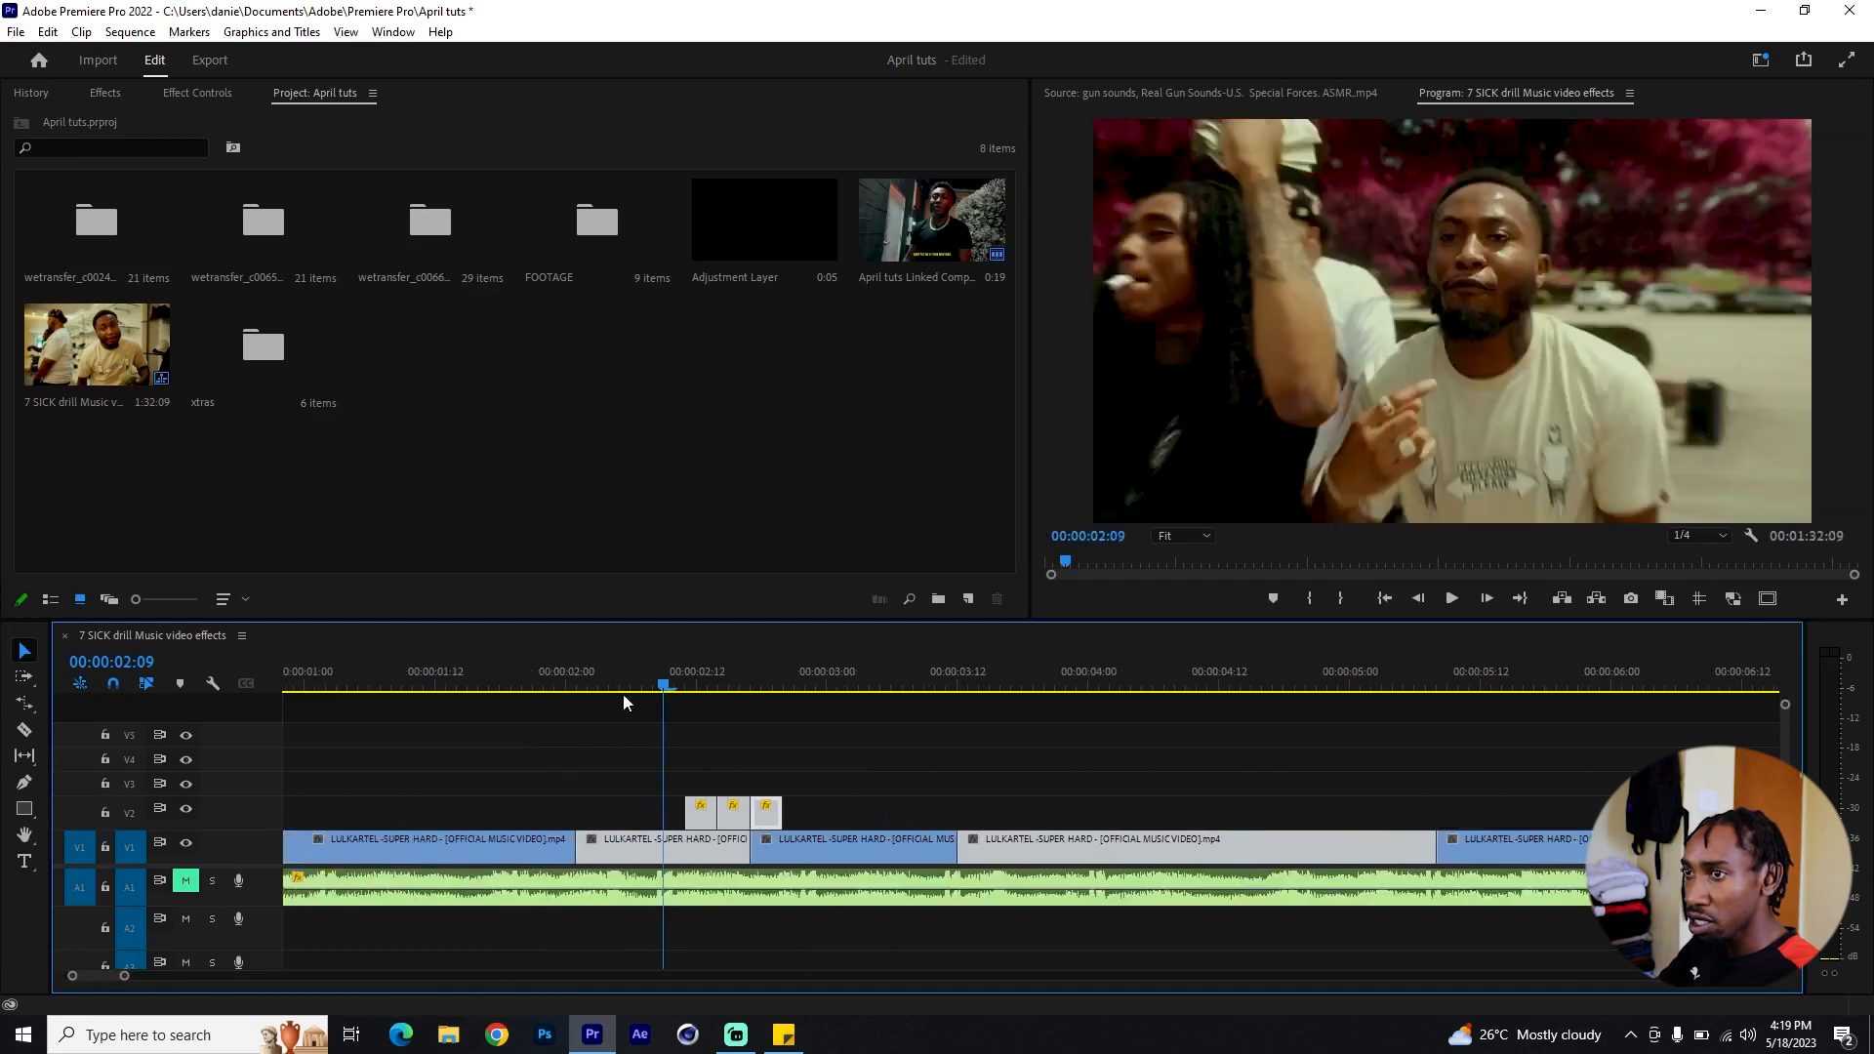
{"action": "left_click", "coordinate": [629, 684]}
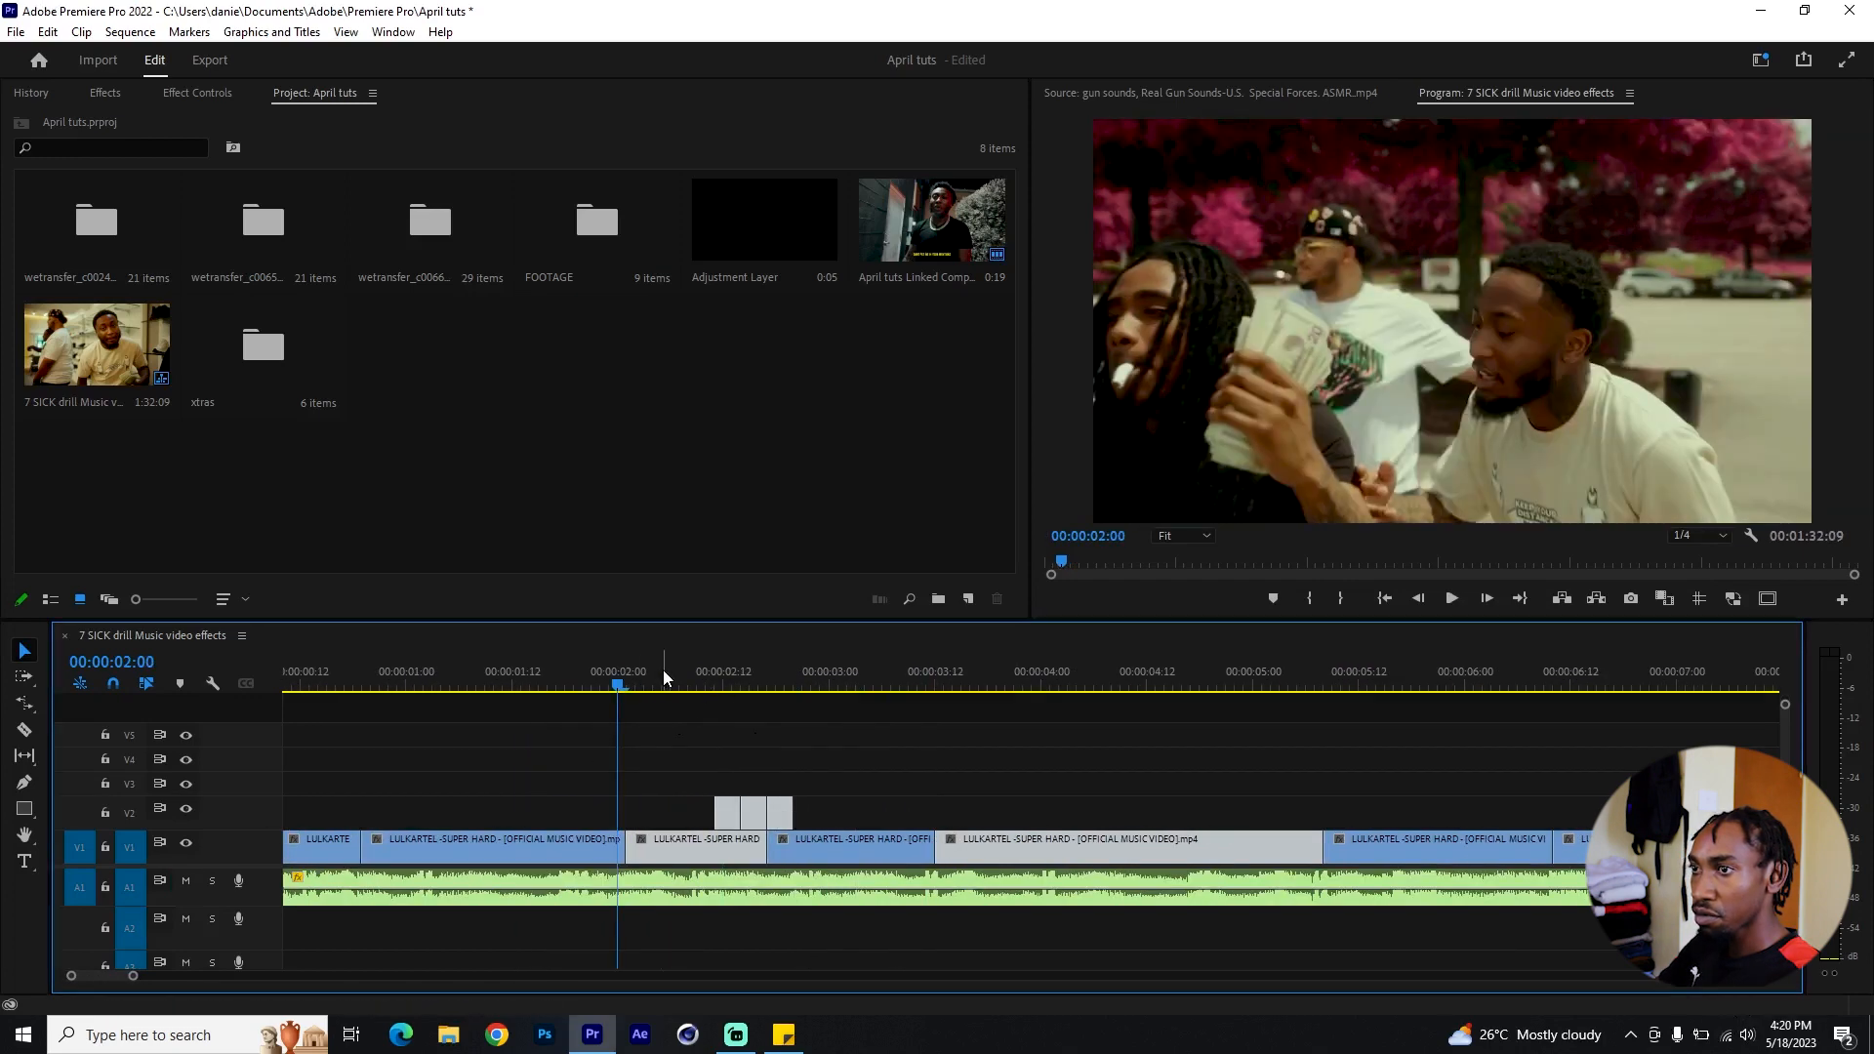
{"action": "left_click", "coordinate": [665, 682]}
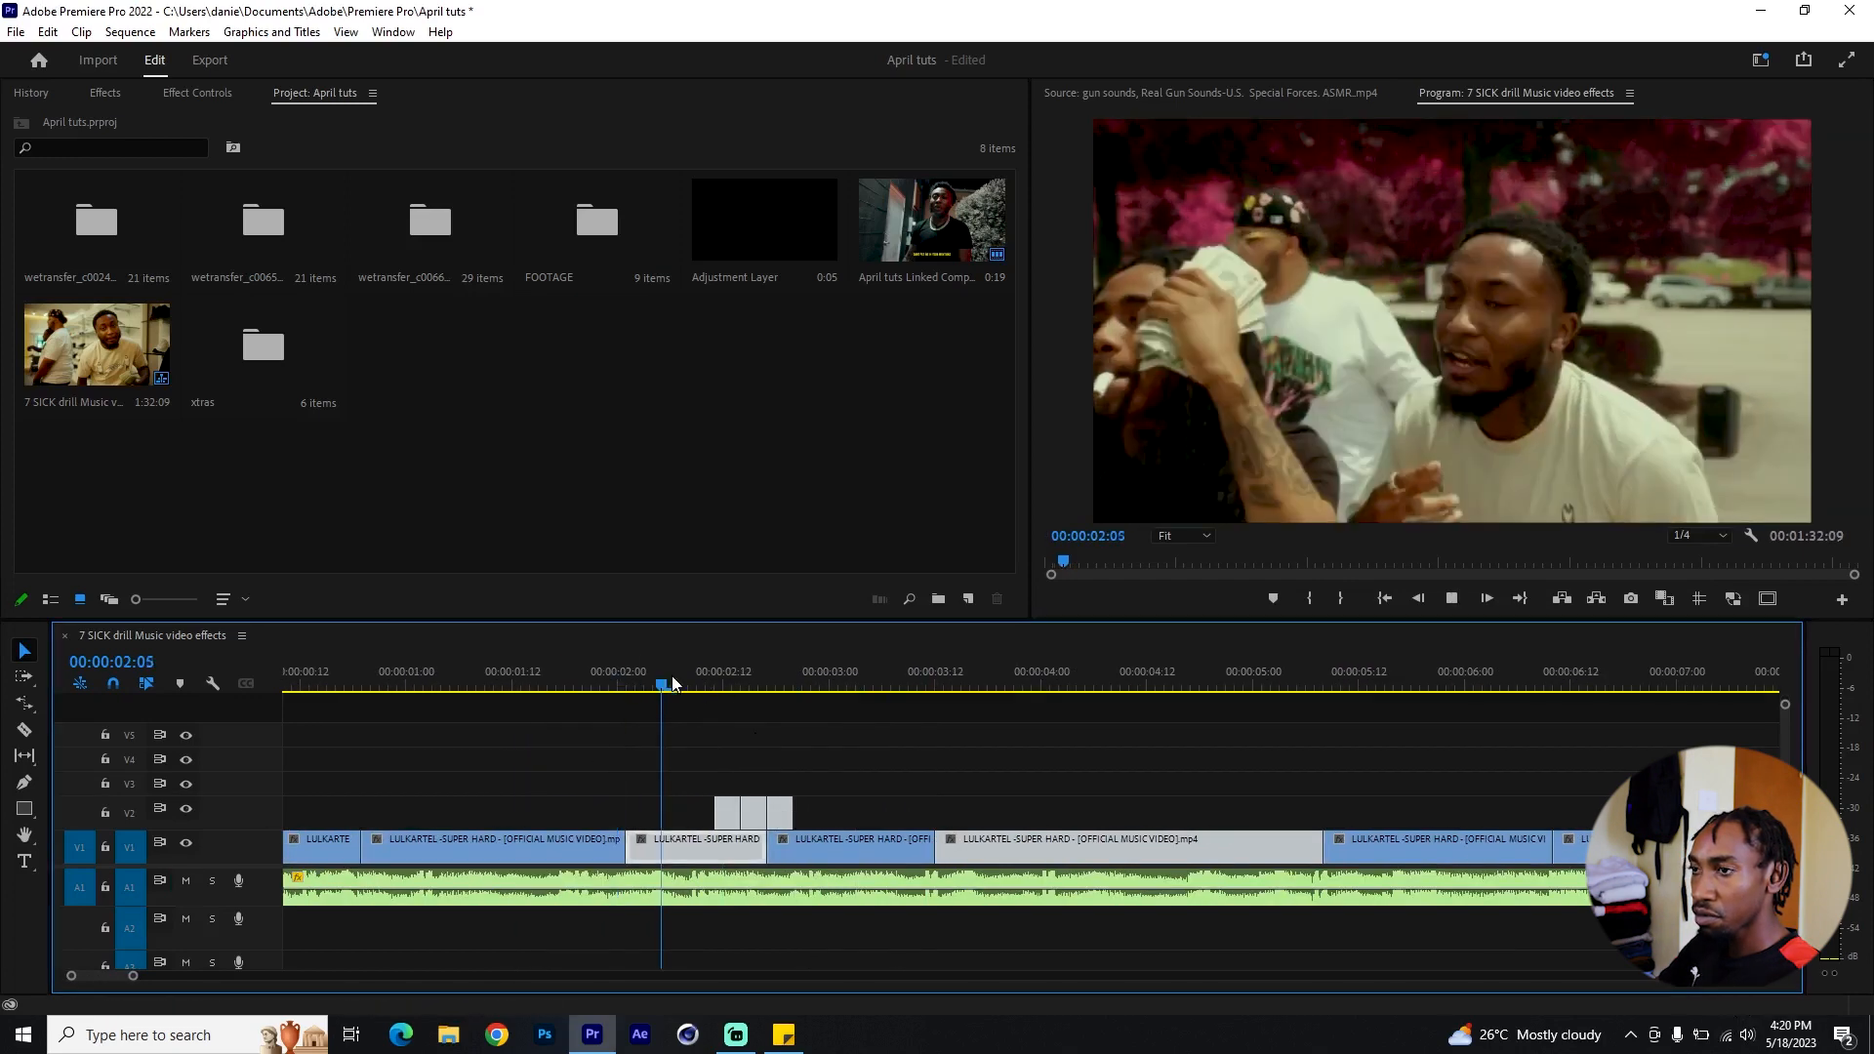
{"action": "key", "text": "space"}
{"action": "key", "text": "space"}
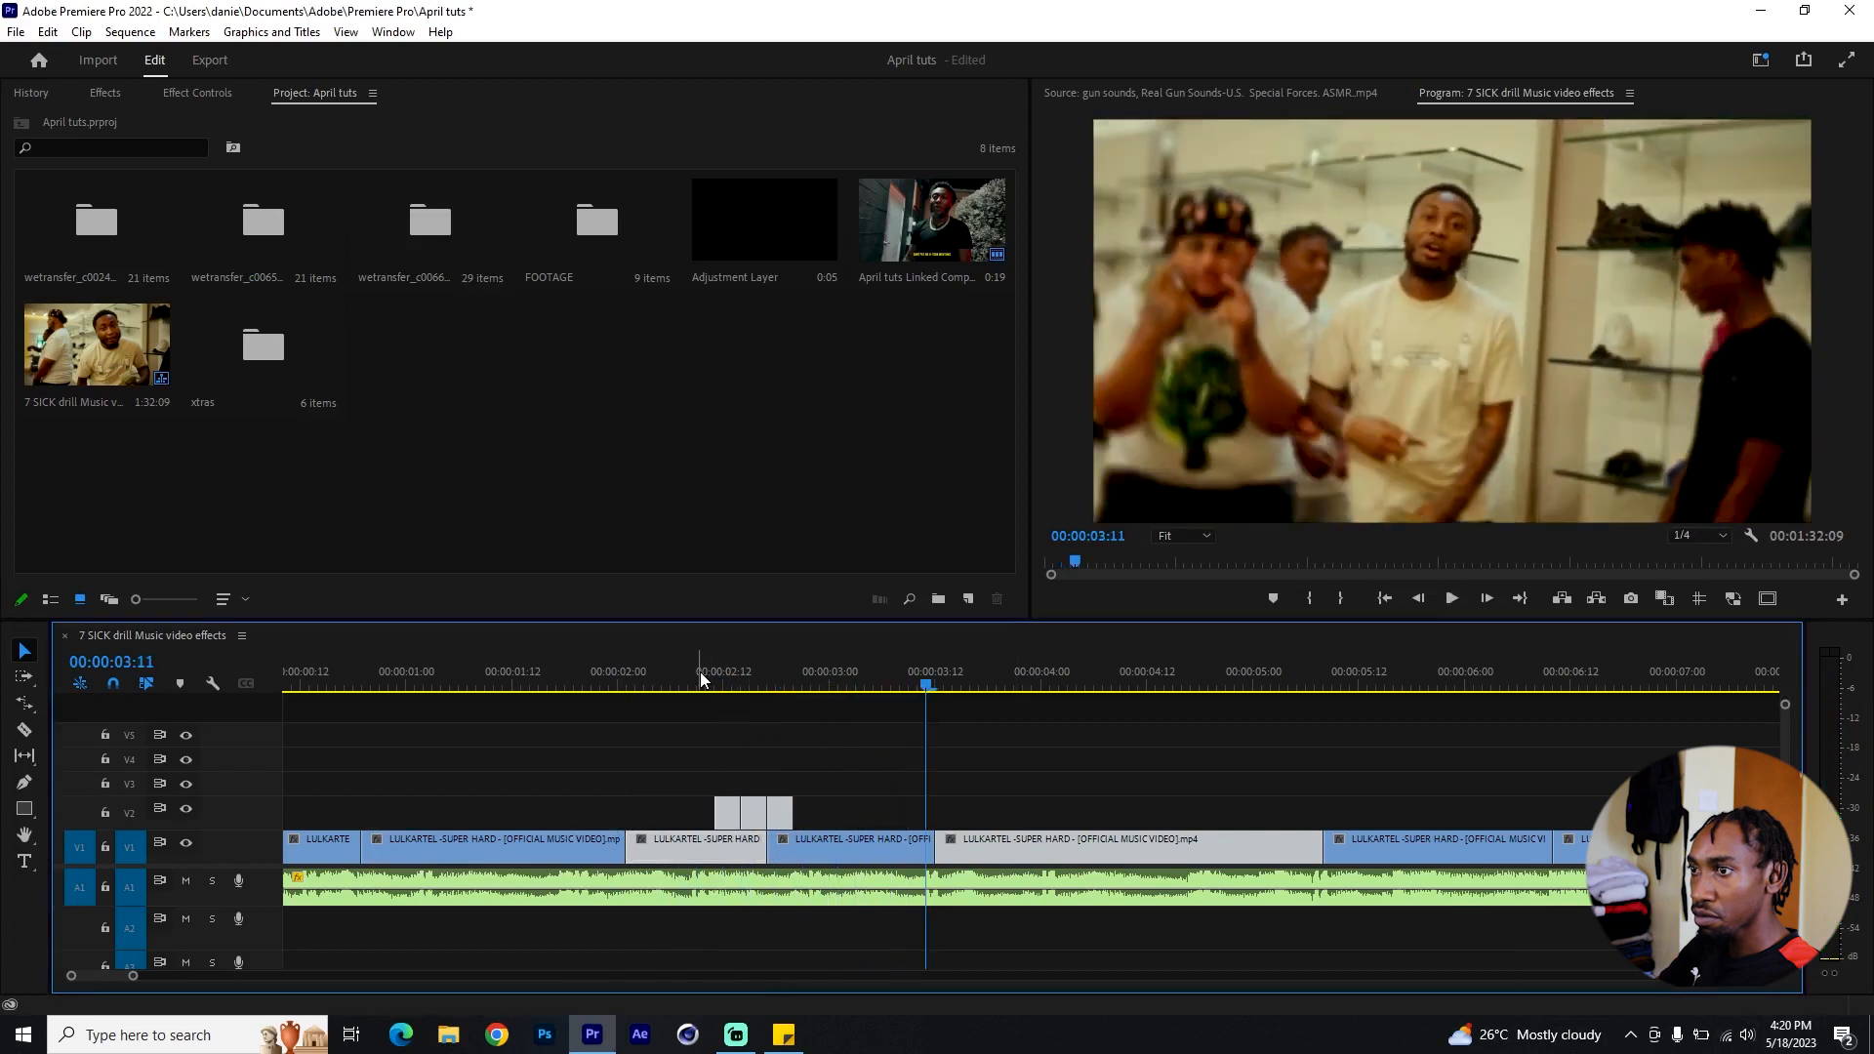
{"action": "left_click", "coordinate": [706, 682]}
{"action": "key", "text": "space"}
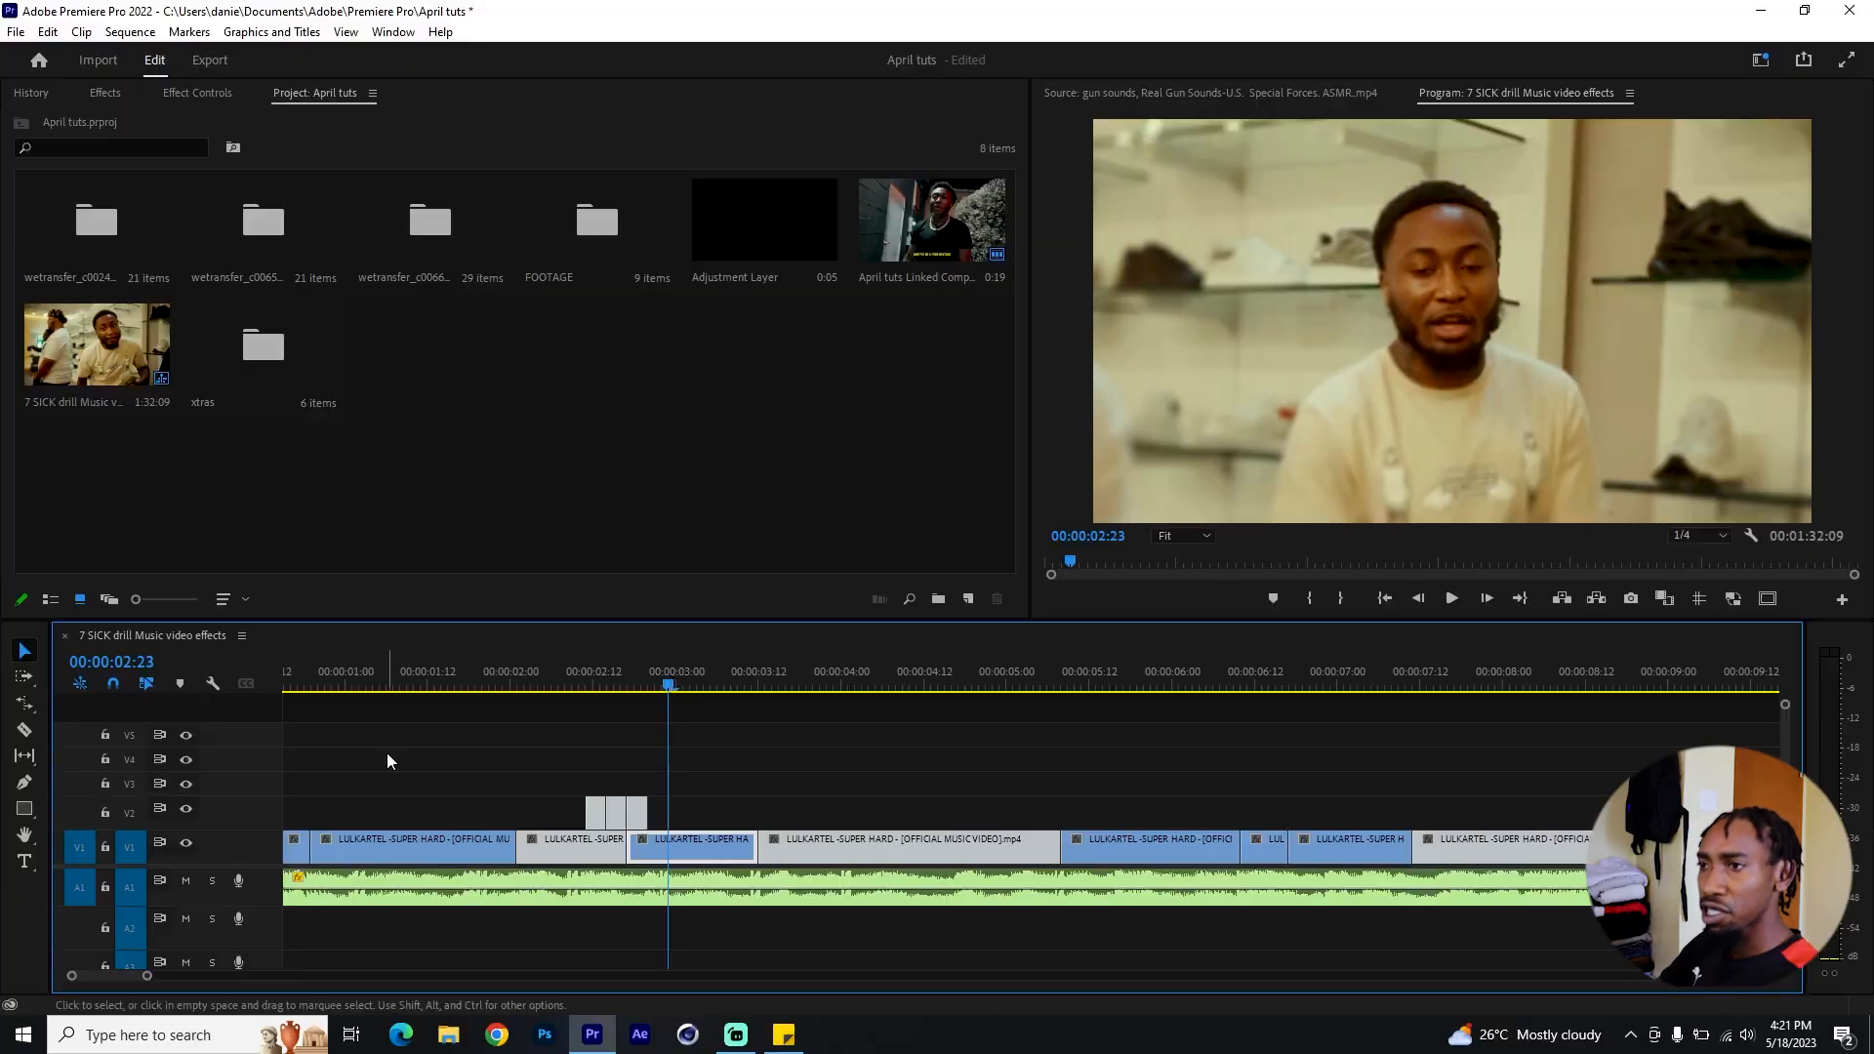
Step: Cut out the A1 audio beneath the fifth V1 clip, move it to A2 and extend both its ends slightly
{"action": "scroll", "coordinate": [947, 762], "scroll_direction": "up", "scroll_amount": 3}
{"action": "scroll", "coordinate": [947, 761], "scroll_direction": "down", "scroll_amount": 3}
{"action": "left_click_drag", "start_coordinate": [751, 679], "coordinate": [1028, 703]}
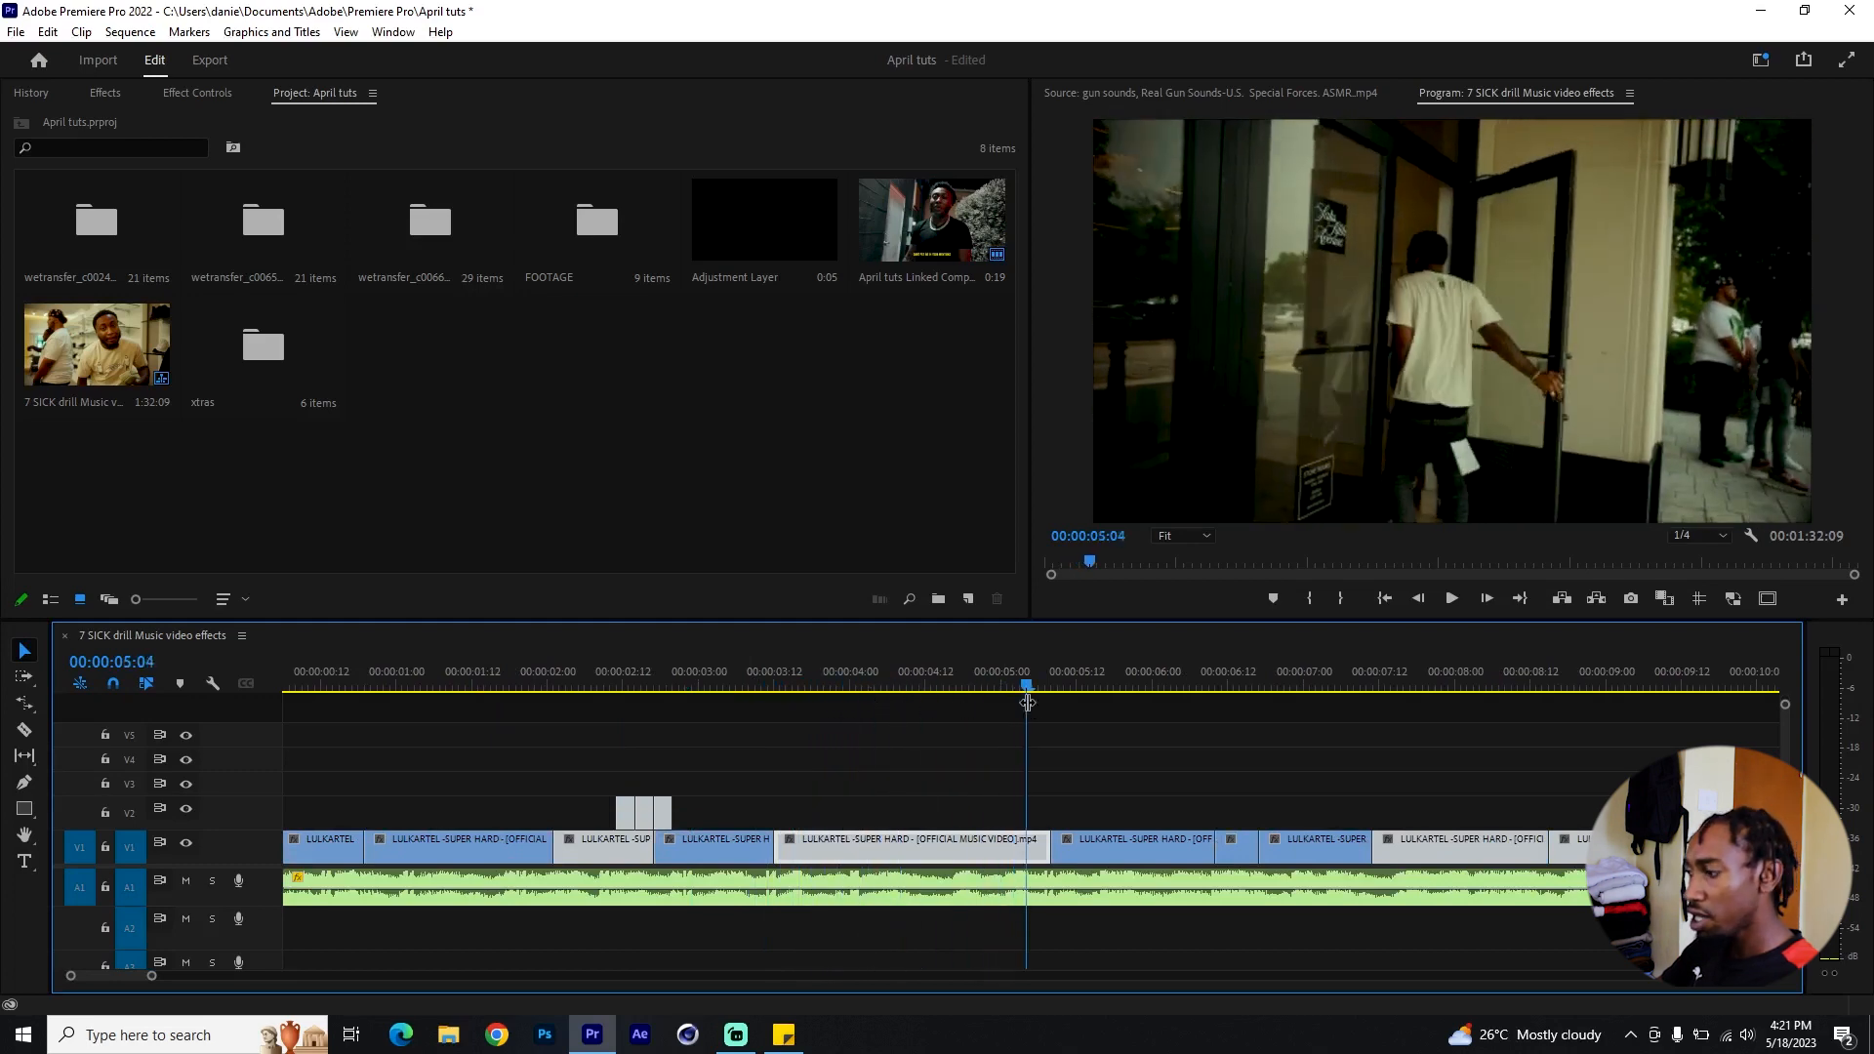
{"action": "left_click", "coordinate": [24, 729]}
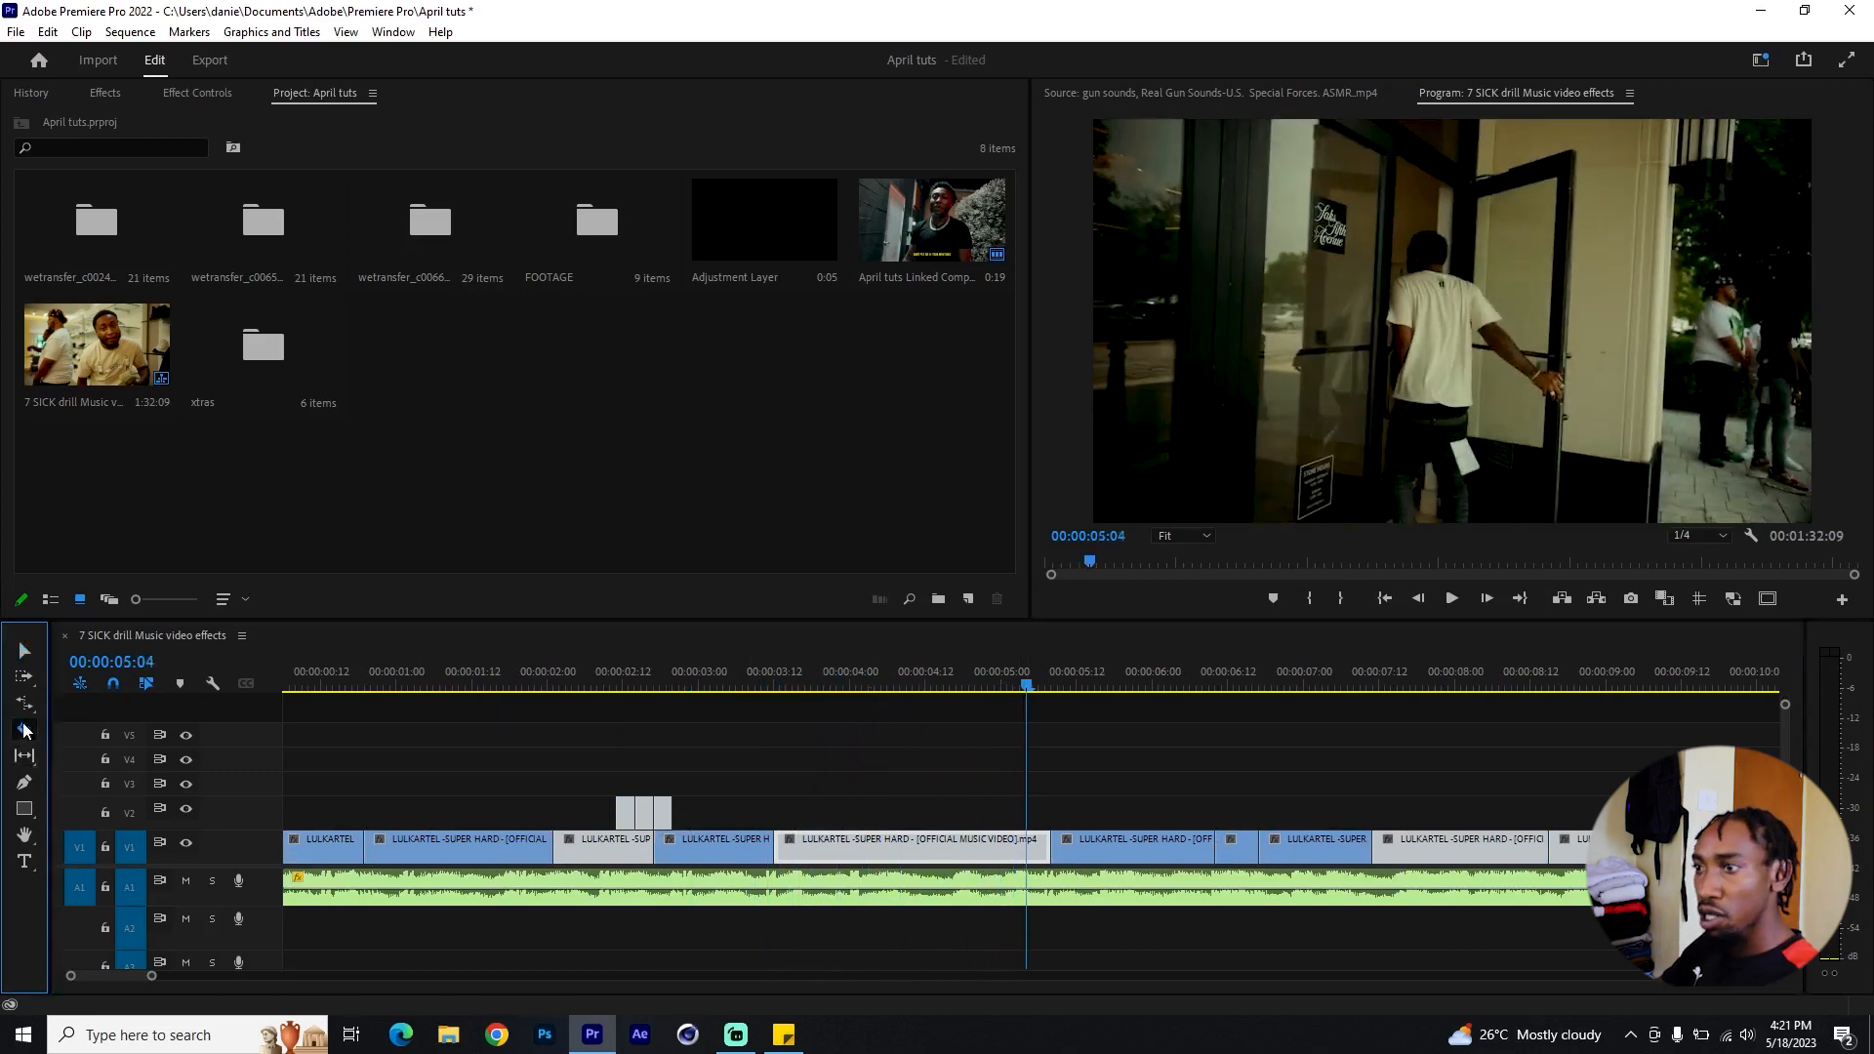
{"action": "left_click", "coordinate": [789, 869]}
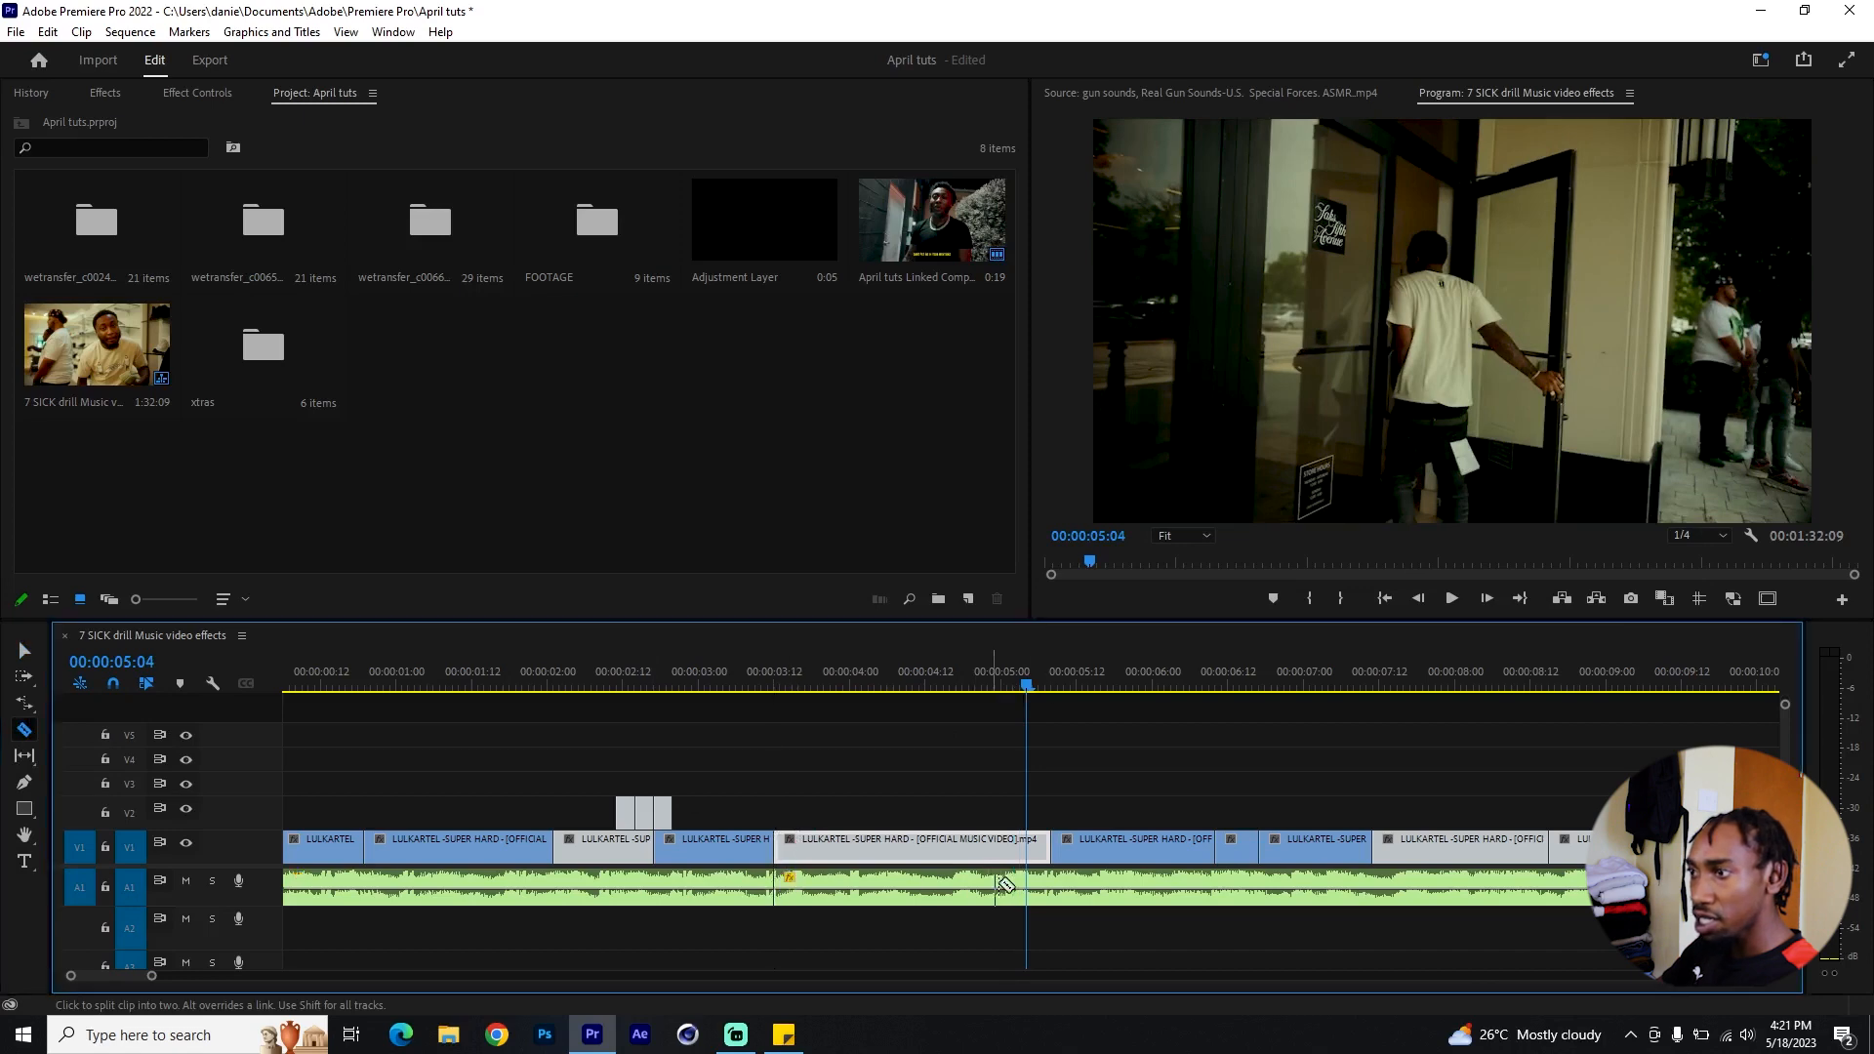
{"action": "left_click_drag", "start_coordinate": [917, 891], "coordinate": [918, 927]}
{"action": "left_click_drag", "start_coordinate": [763, 921], "coordinate": [752, 923]}
{"action": "left_click_drag", "start_coordinate": [1052, 918], "coordinate": [1063, 919]}
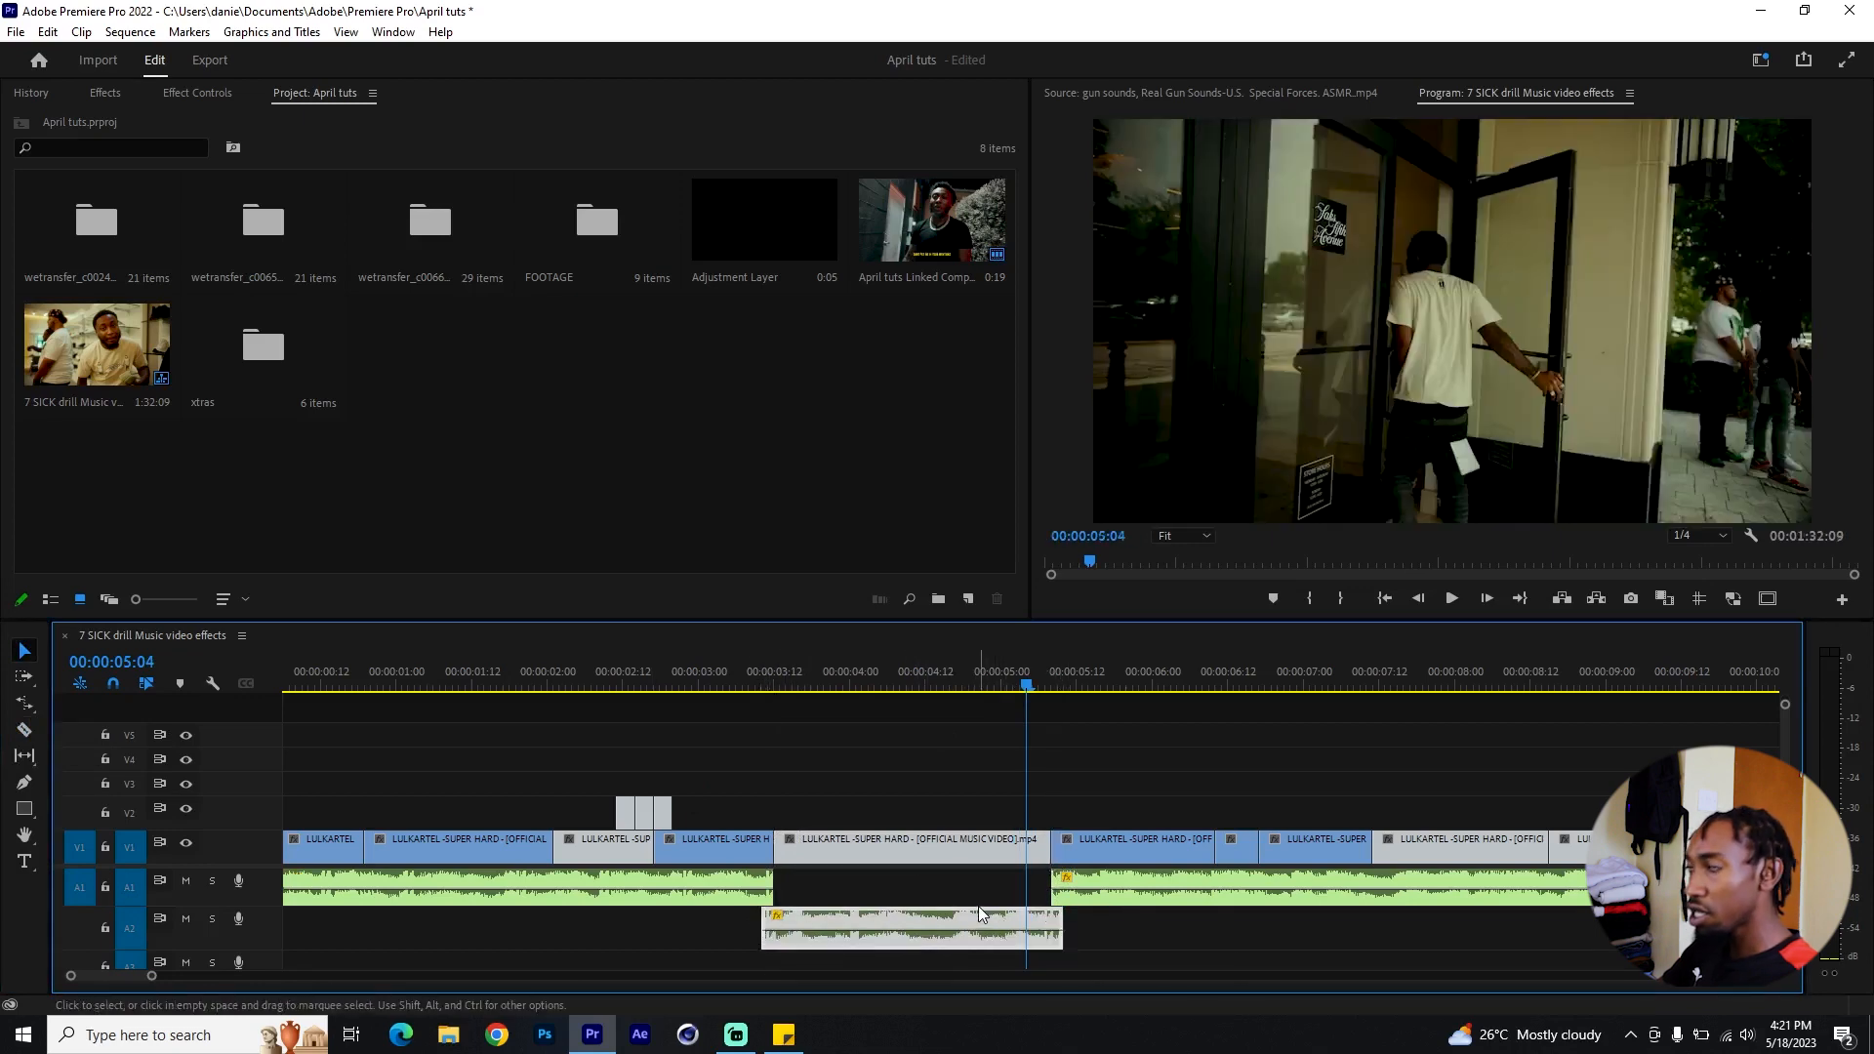
Step: Search the effects for lowpass and apply Lowpass to the audio segment on A2
{"action": "key", "text": "shift+7"}
{"action": "left_click", "coordinate": [93, 117]}
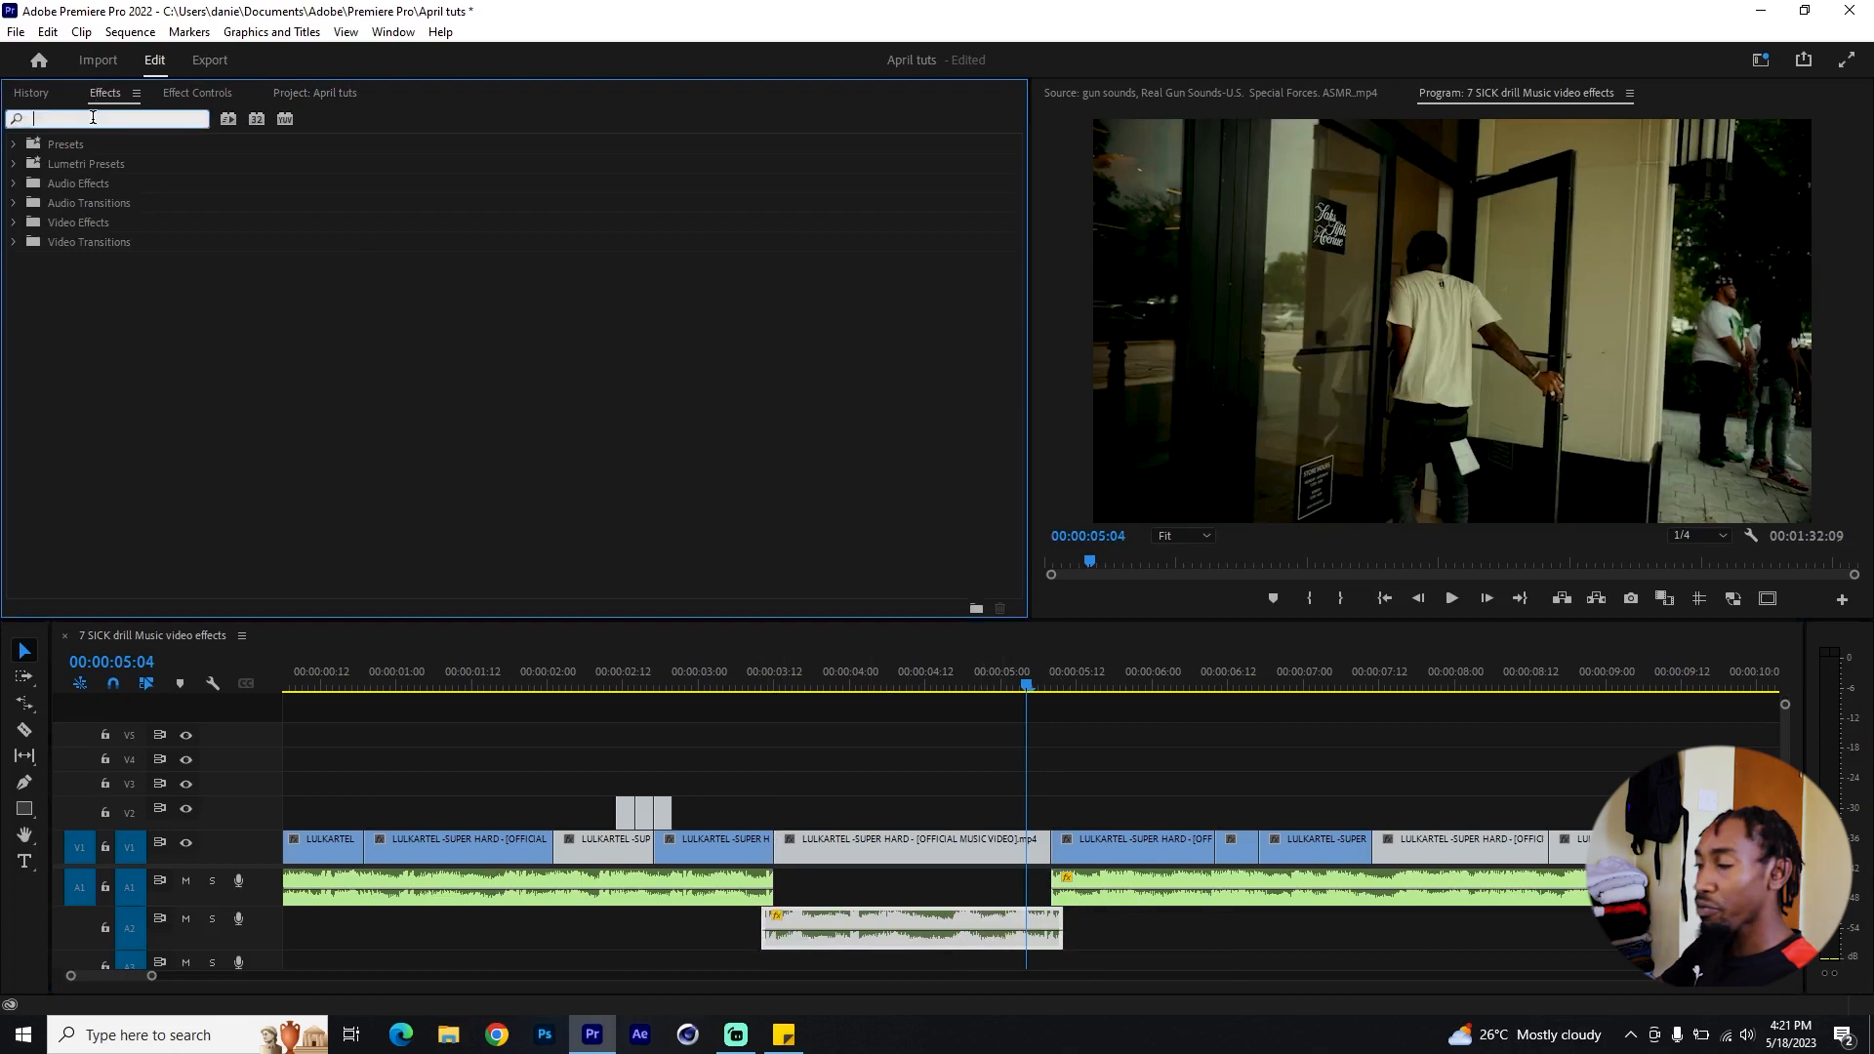
{"action": "type", "text": "lowpass"}
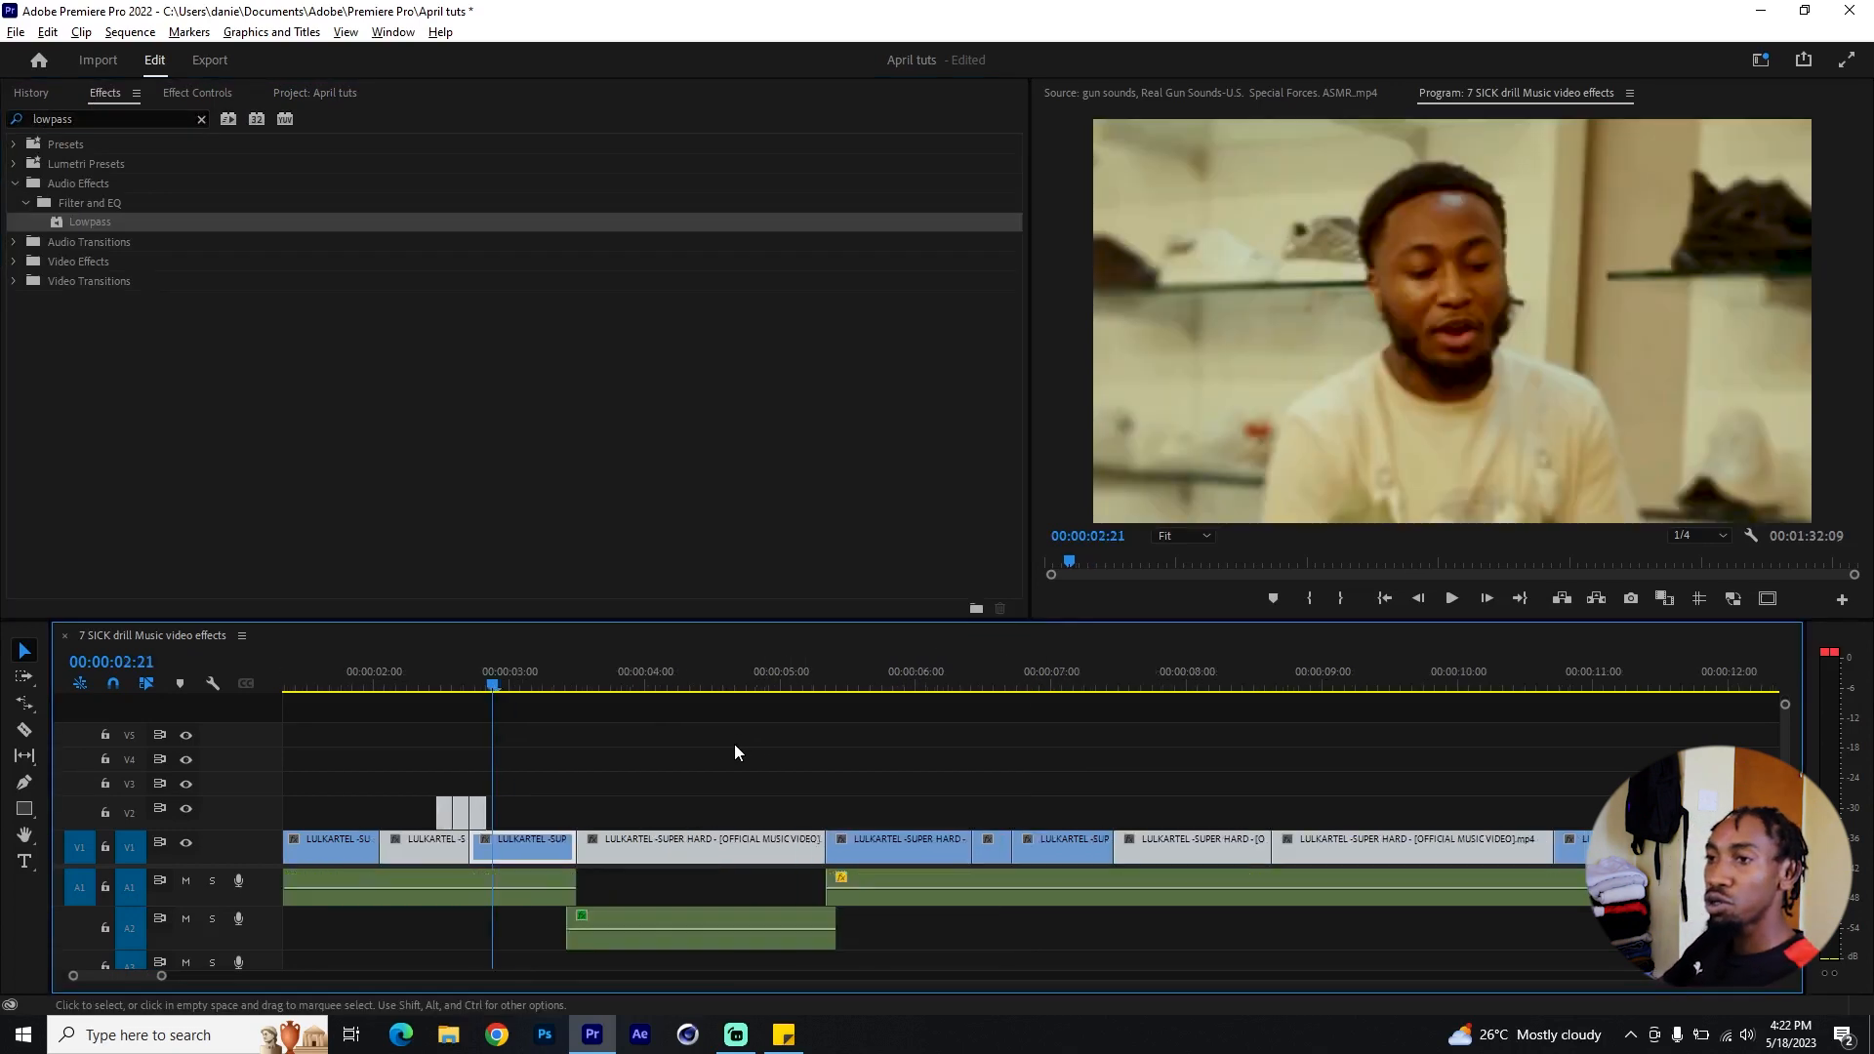
Step: Play back the sequence across the A2 segment to check the filtered audio against the surrounding music
{"action": "scroll", "coordinate": [734, 747], "scroll_direction": "up", "scroll_amount": 2}
{"action": "scroll", "coordinate": [732, 747], "scroll_direction": "down", "scroll_amount": 2}
{"action": "left_click", "coordinate": [548, 675]}
{"action": "key", "text": "space"}
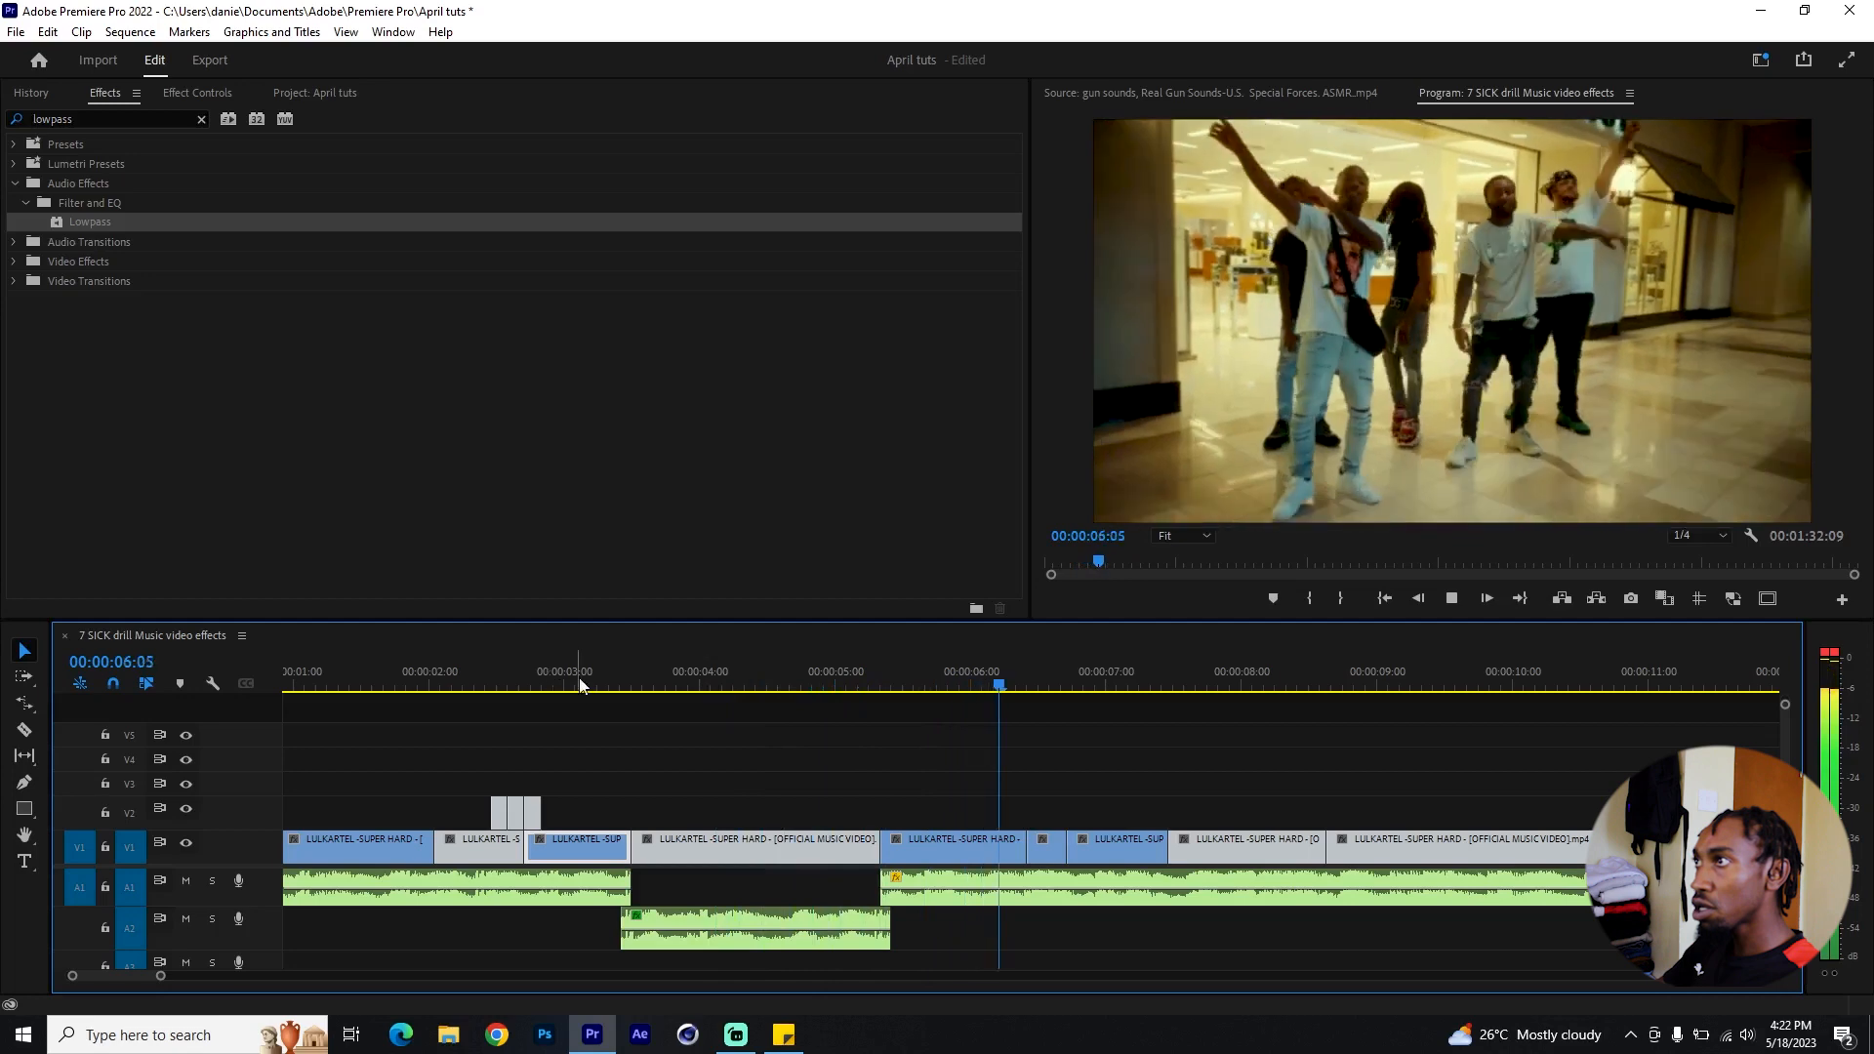
{"action": "scroll", "coordinate": [817, 758], "scroll_direction": "down", "scroll_amount": 2}
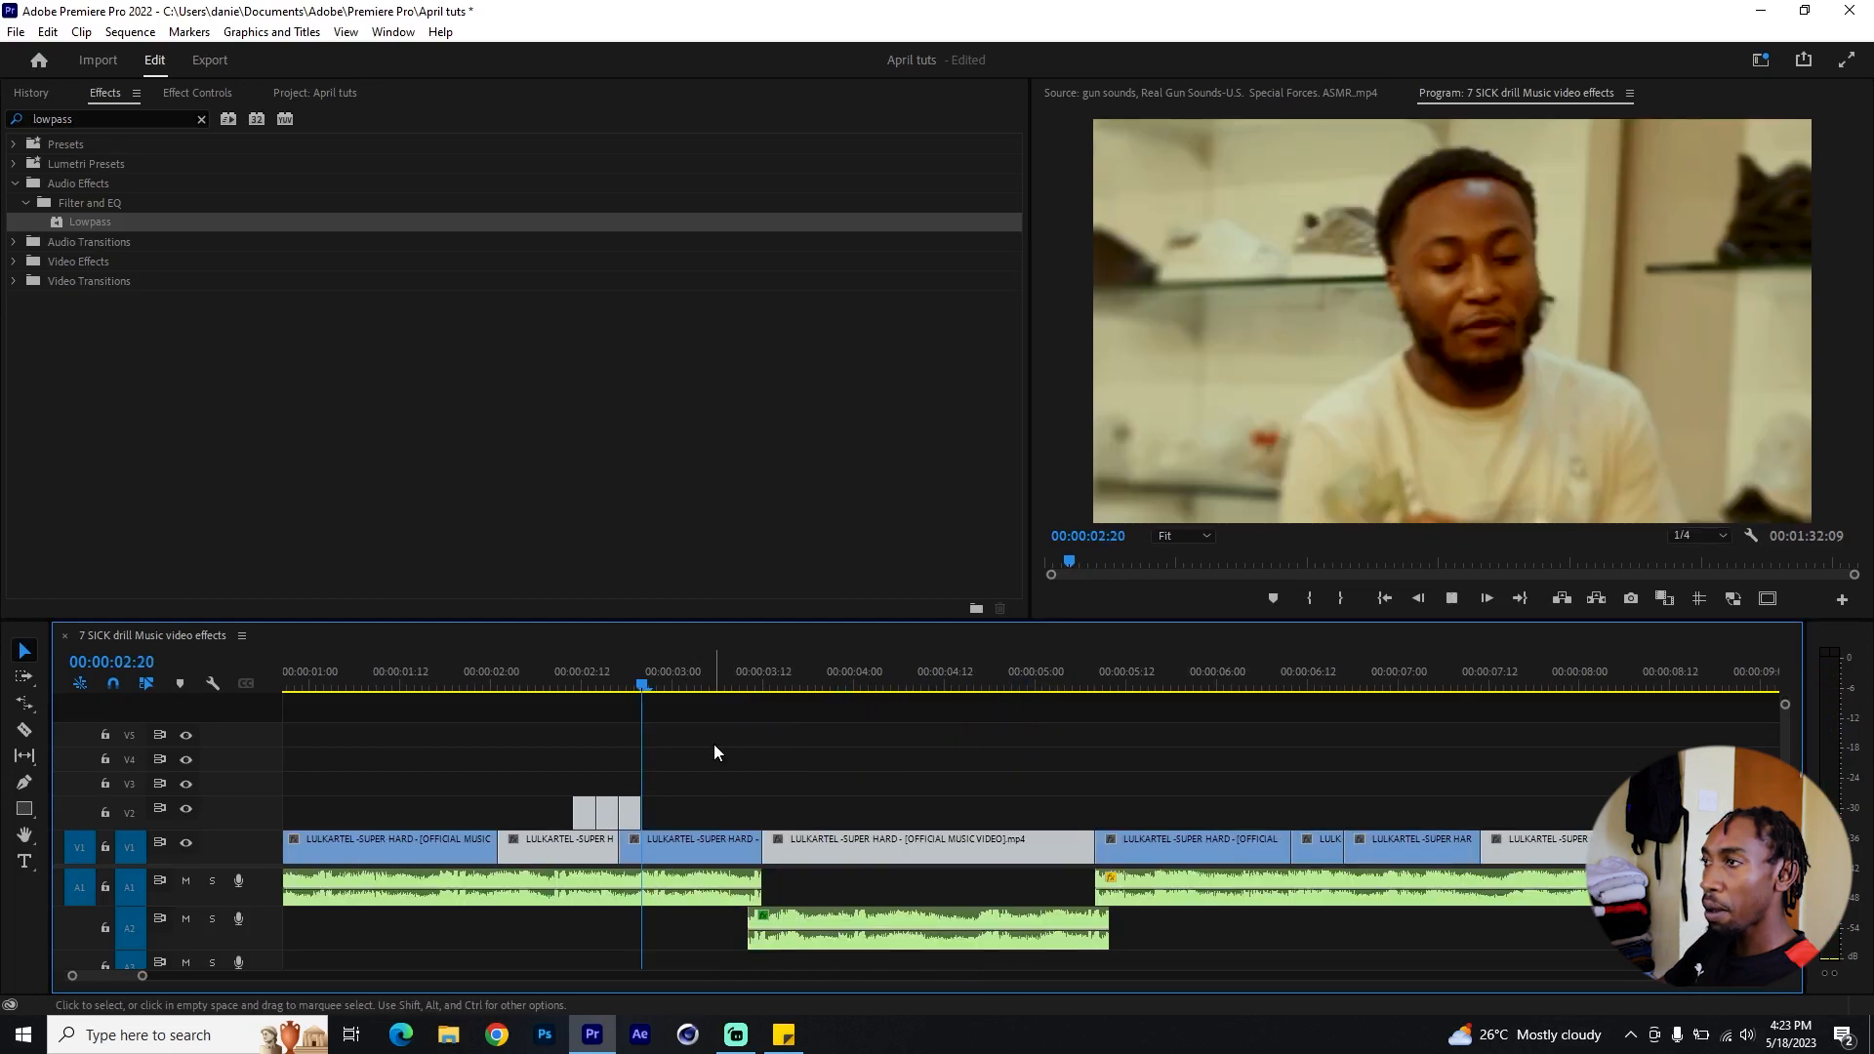
{"action": "key", "text": "space"}
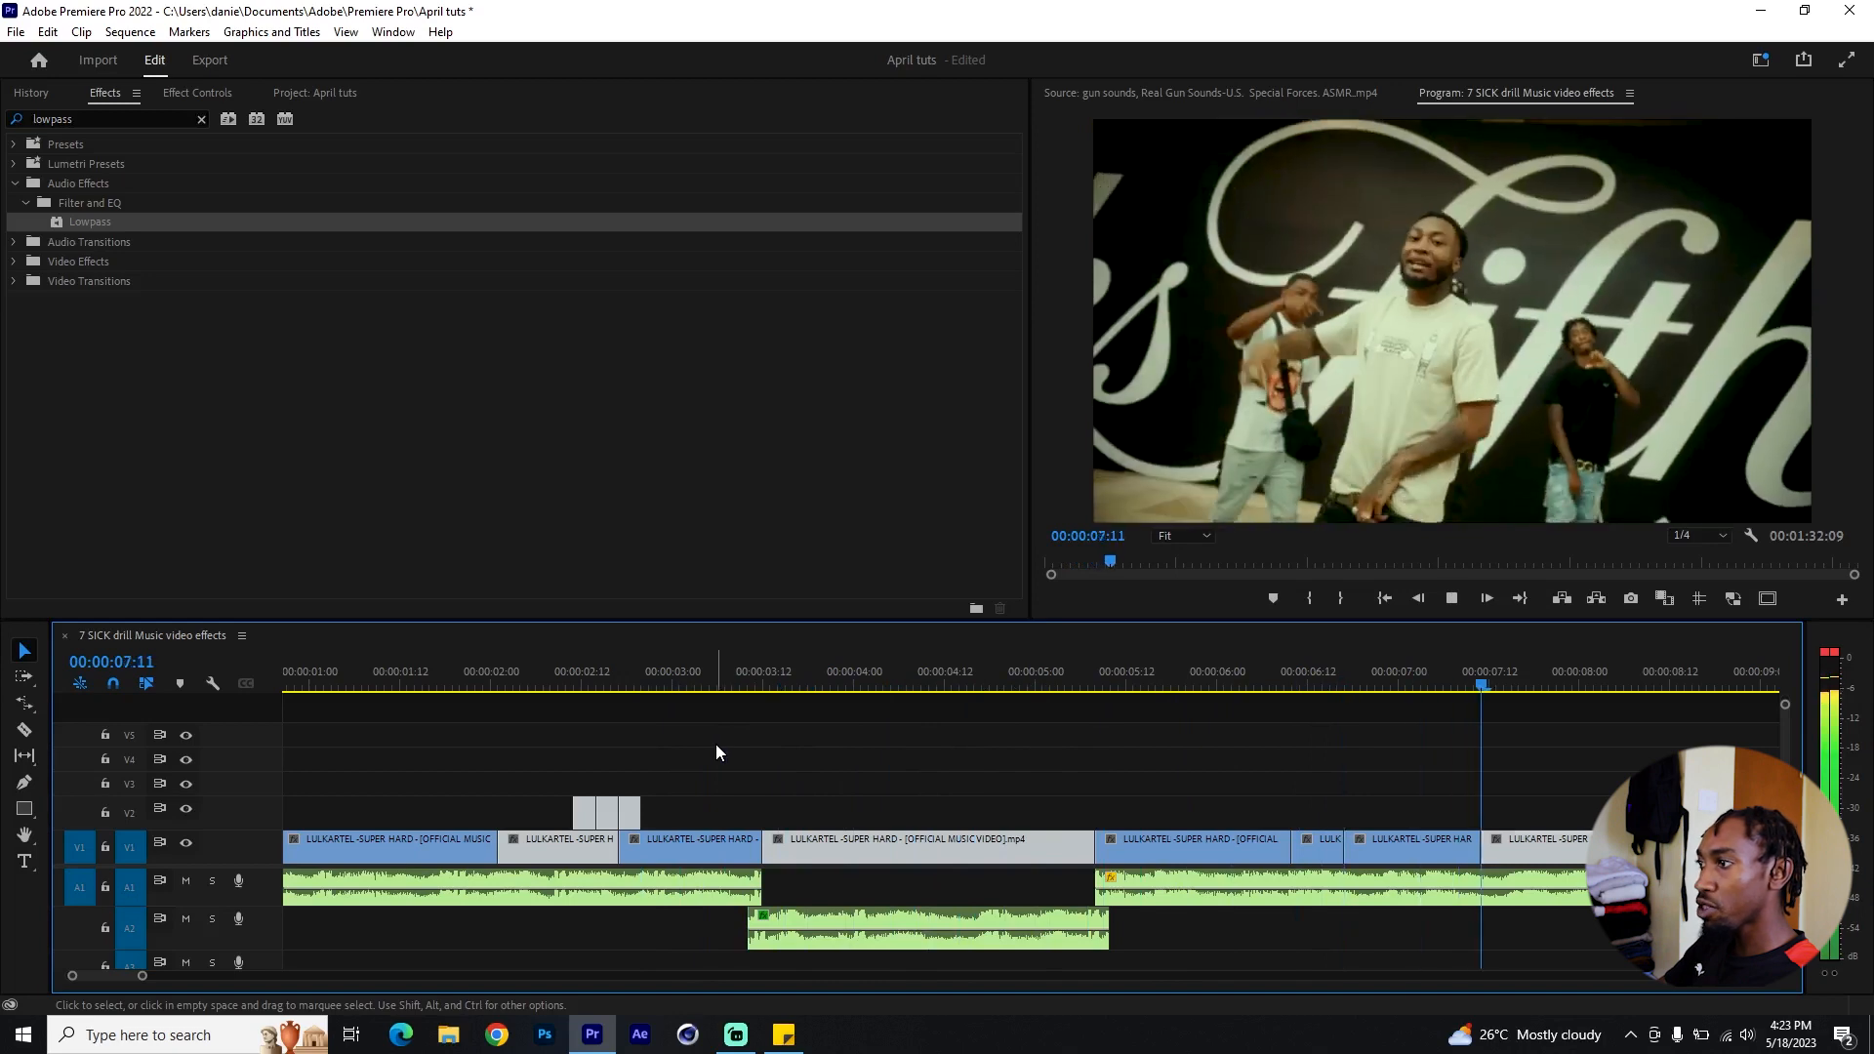
{"action": "key", "text": "space"}
{"action": "scroll", "coordinate": [1273, 847], "scroll_direction": "down", "scroll_amount": 3}
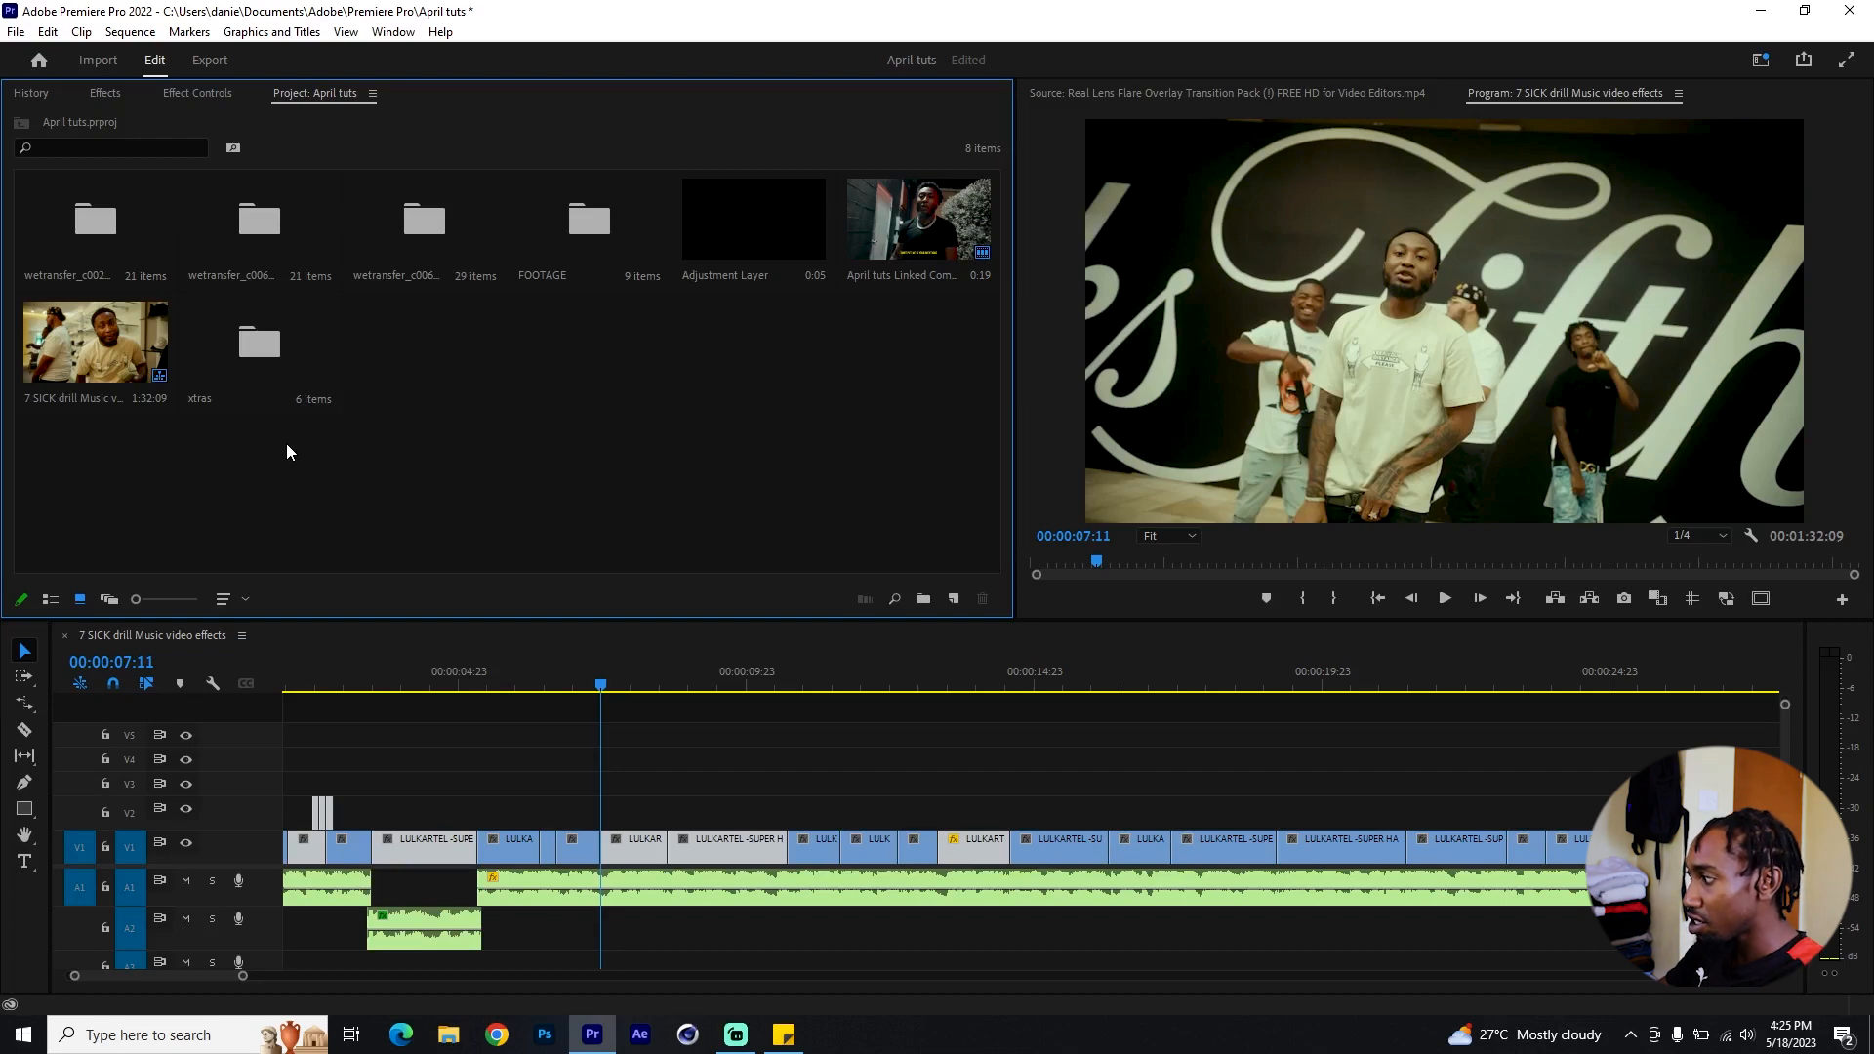
Step: Place the video of a 6-second section of the Real Lens Flare Overlay clip from the xtras bin on V2 at 00:00:07:11
{"action": "double_click", "coordinate": [258, 342]}
{"action": "double_click", "coordinate": [84, 203]}
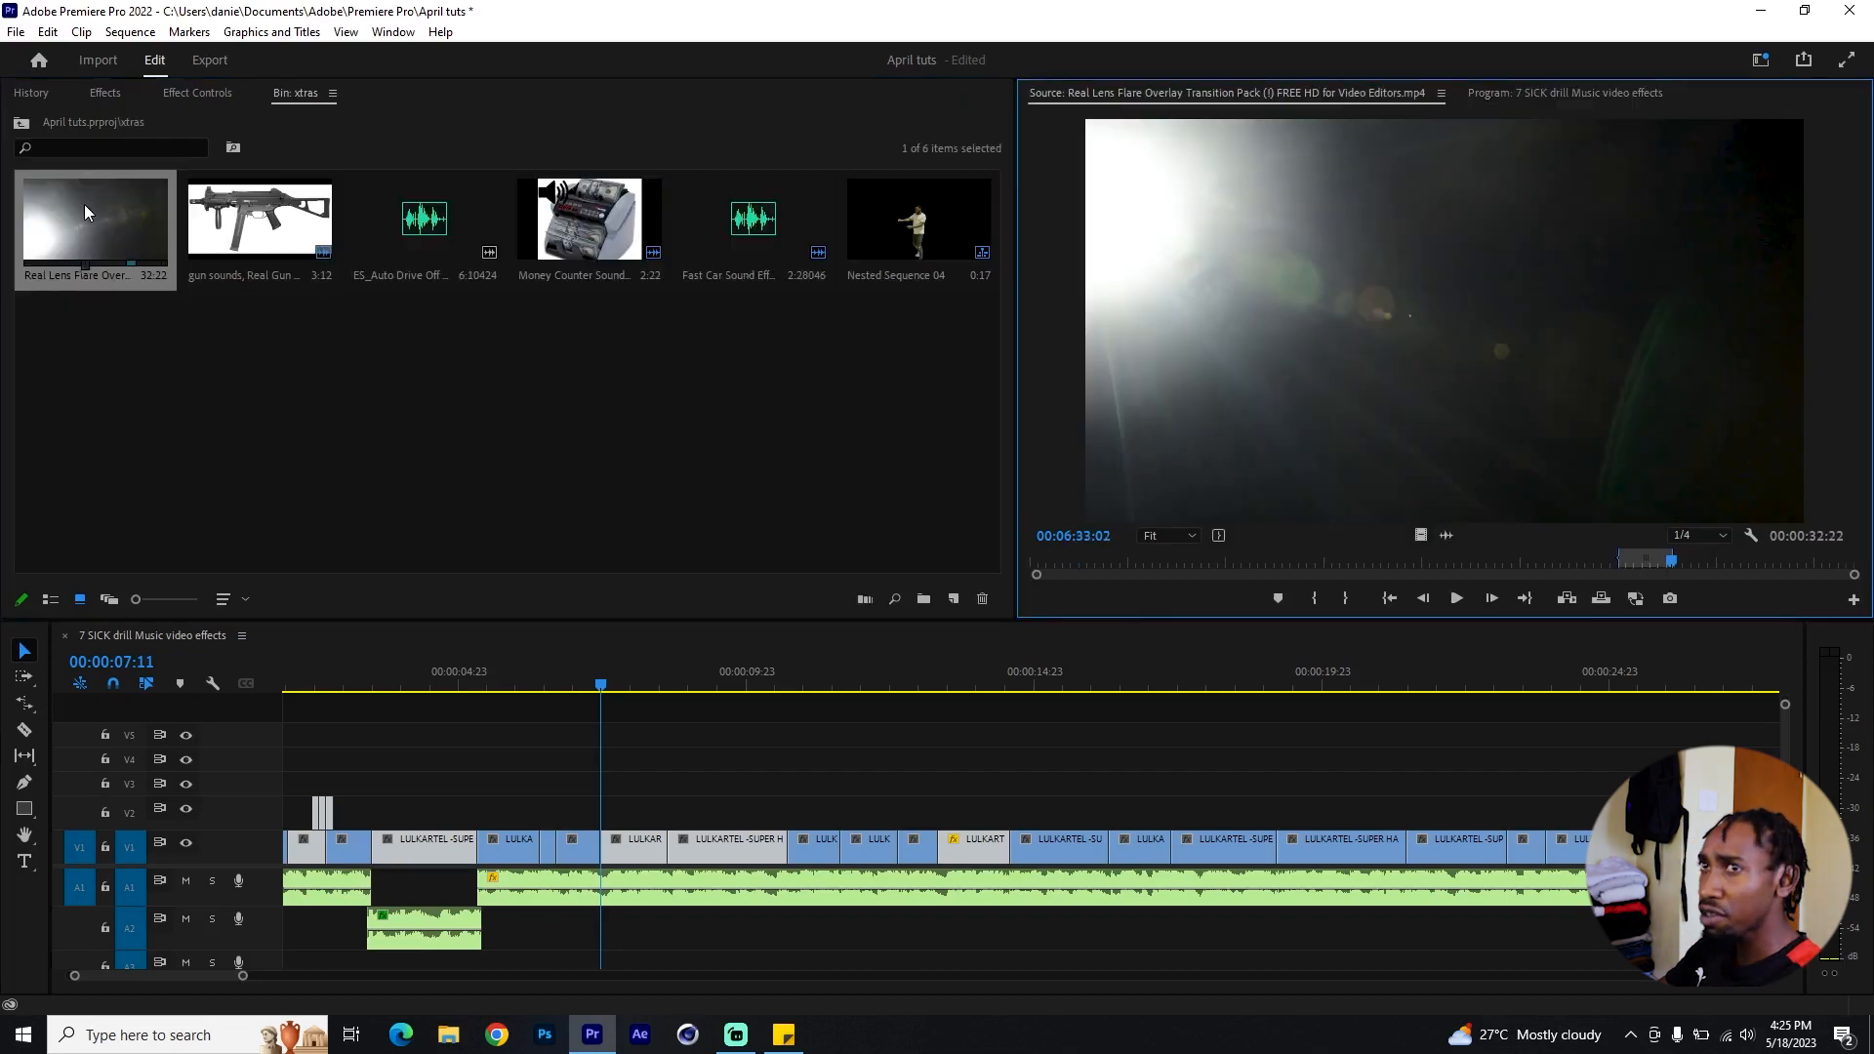
{"action": "left_click", "coordinate": [1623, 563]}
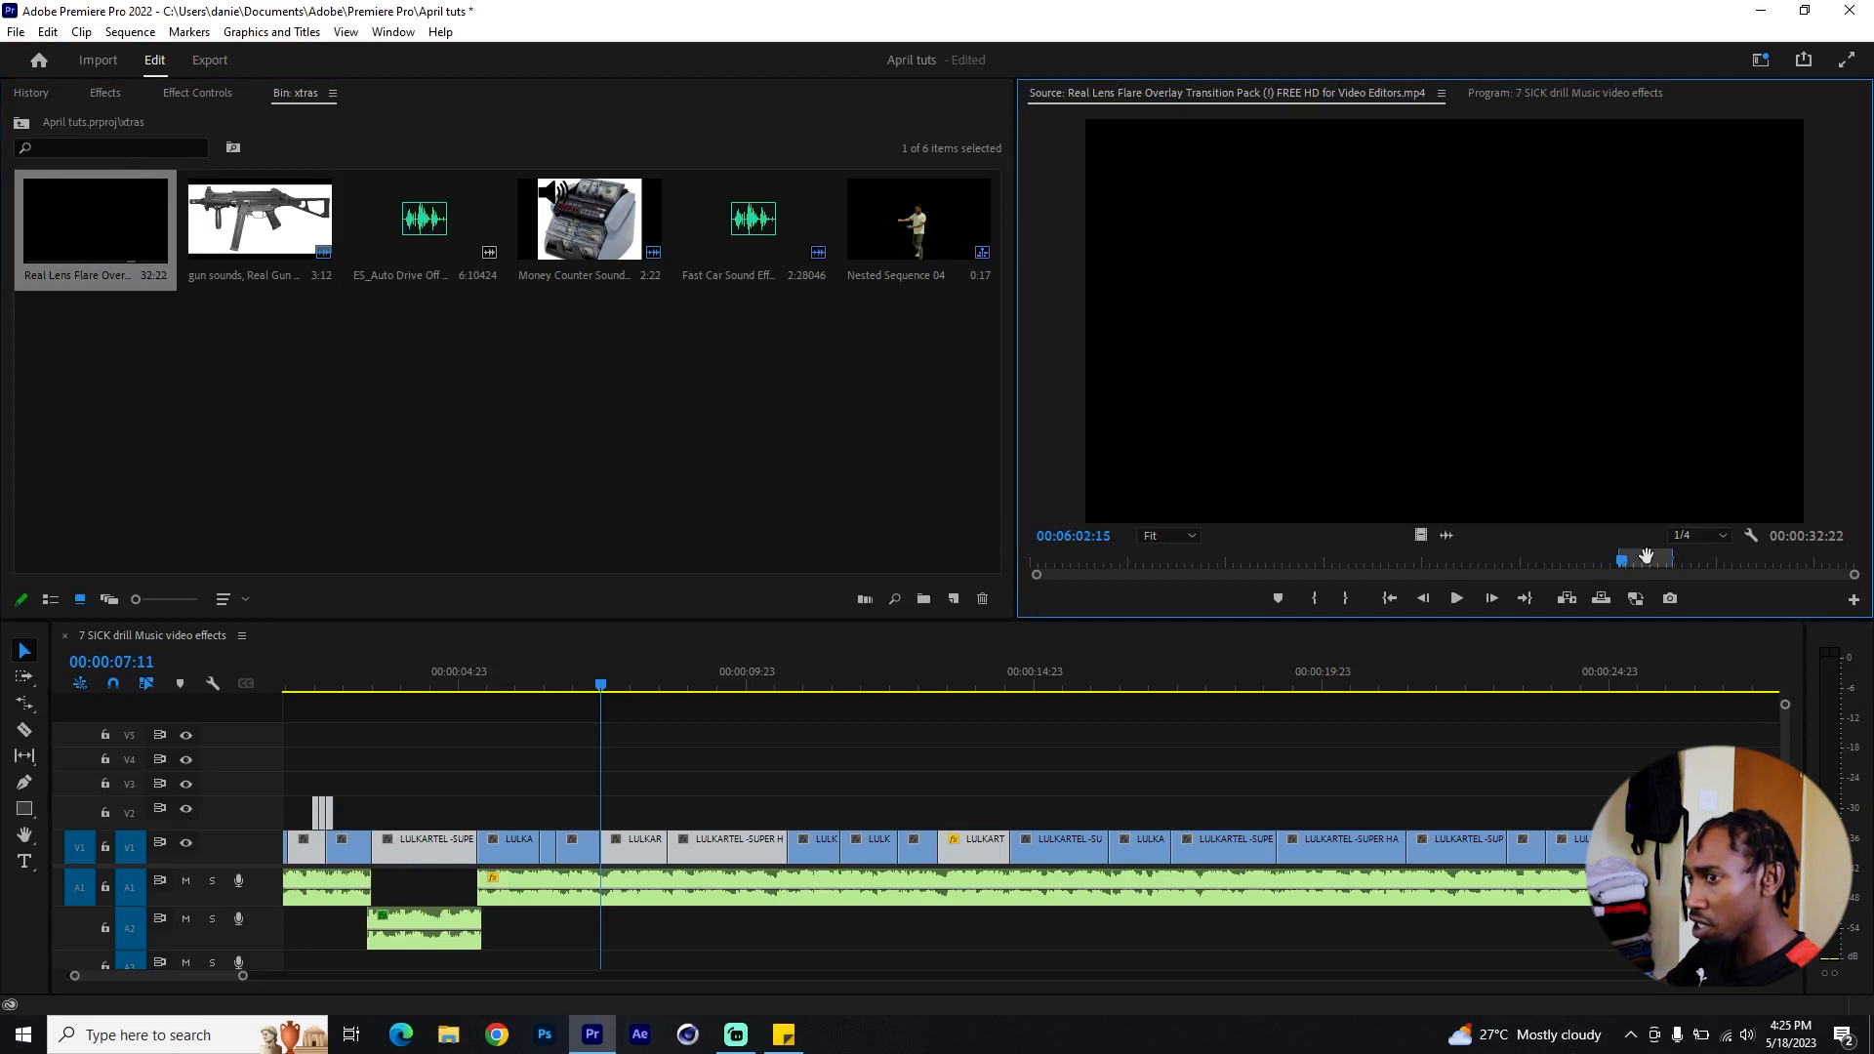
{"action": "left_click_drag", "start_coordinate": [1625, 560], "coordinate": [1649, 564]}
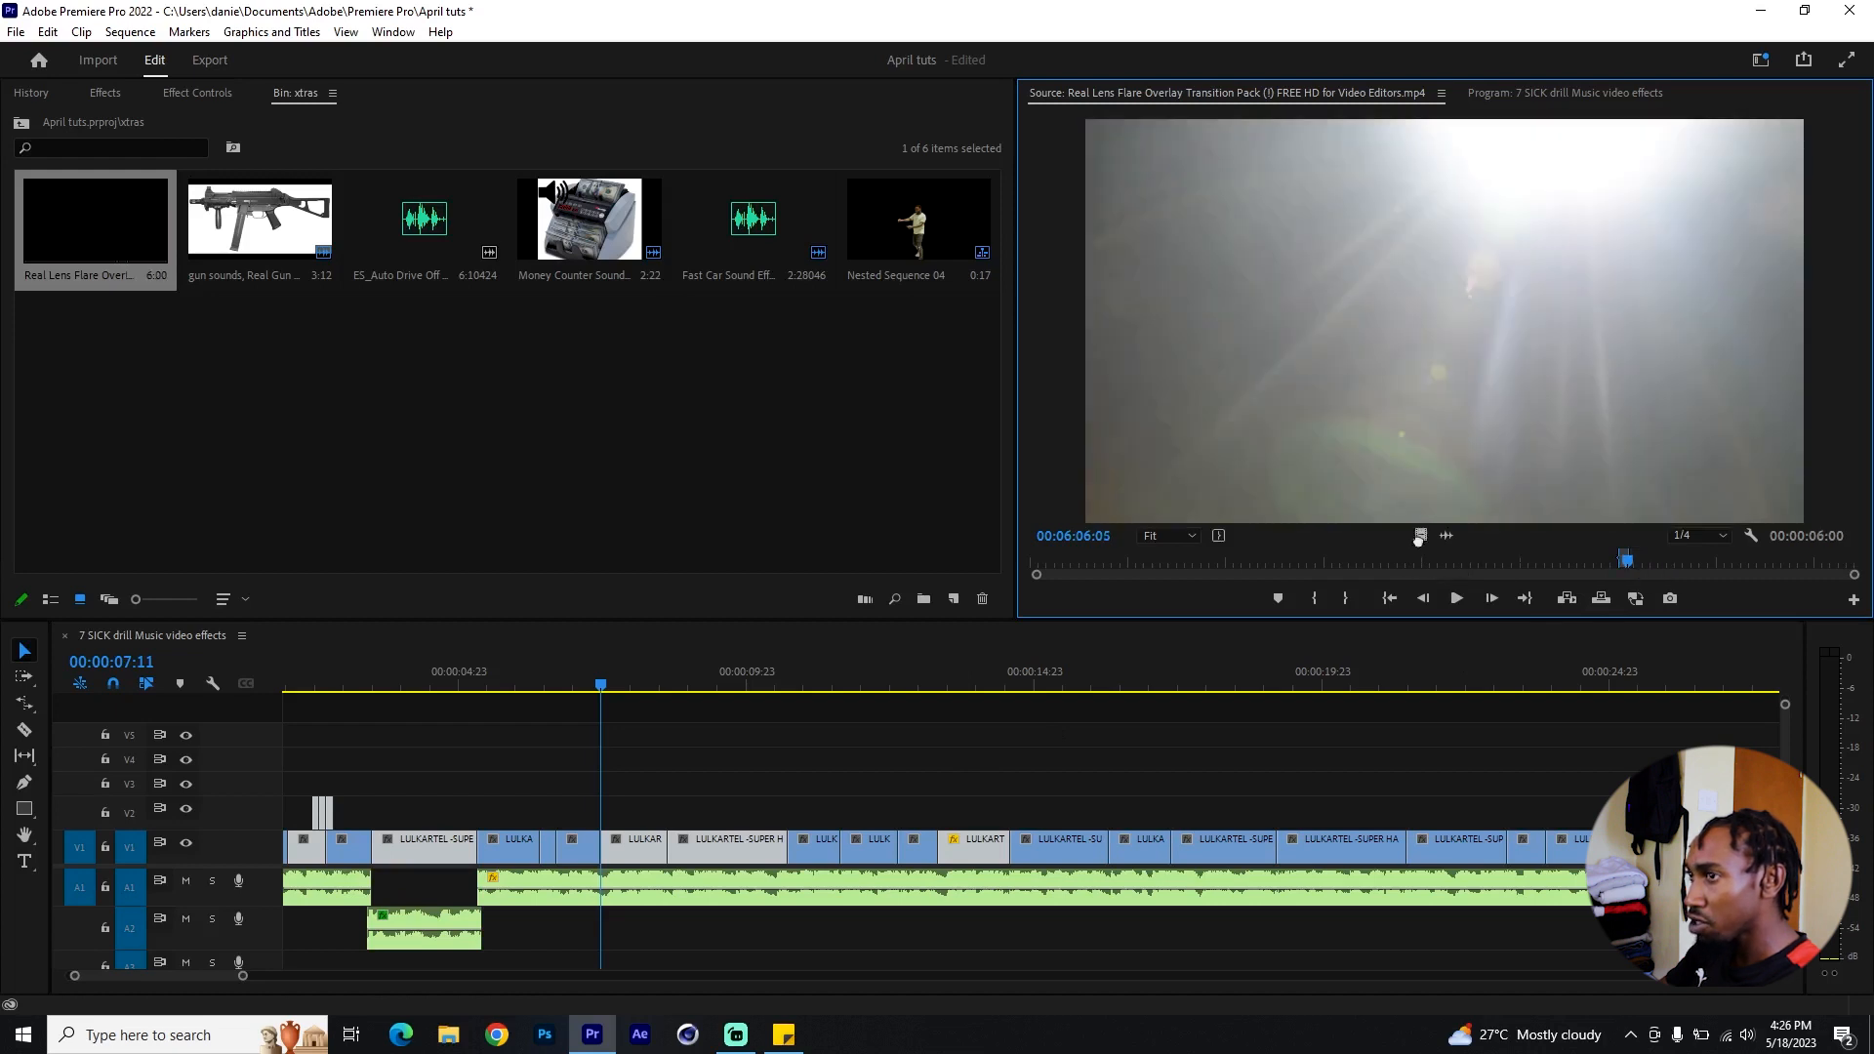
{"action": "left_click_drag", "start_coordinate": [1421, 536], "coordinate": [668, 823]}
Step: Give the lens flare clip the LAVENDER ROSE label and set its opacity blend mode to Screen
{"action": "scroll", "coordinate": [605, 789], "scroll_direction": "up", "scroll_amount": 5}
{"action": "right_click", "coordinate": [845, 810]}
{"action": "mouse_move", "coordinate": [964, 601]}
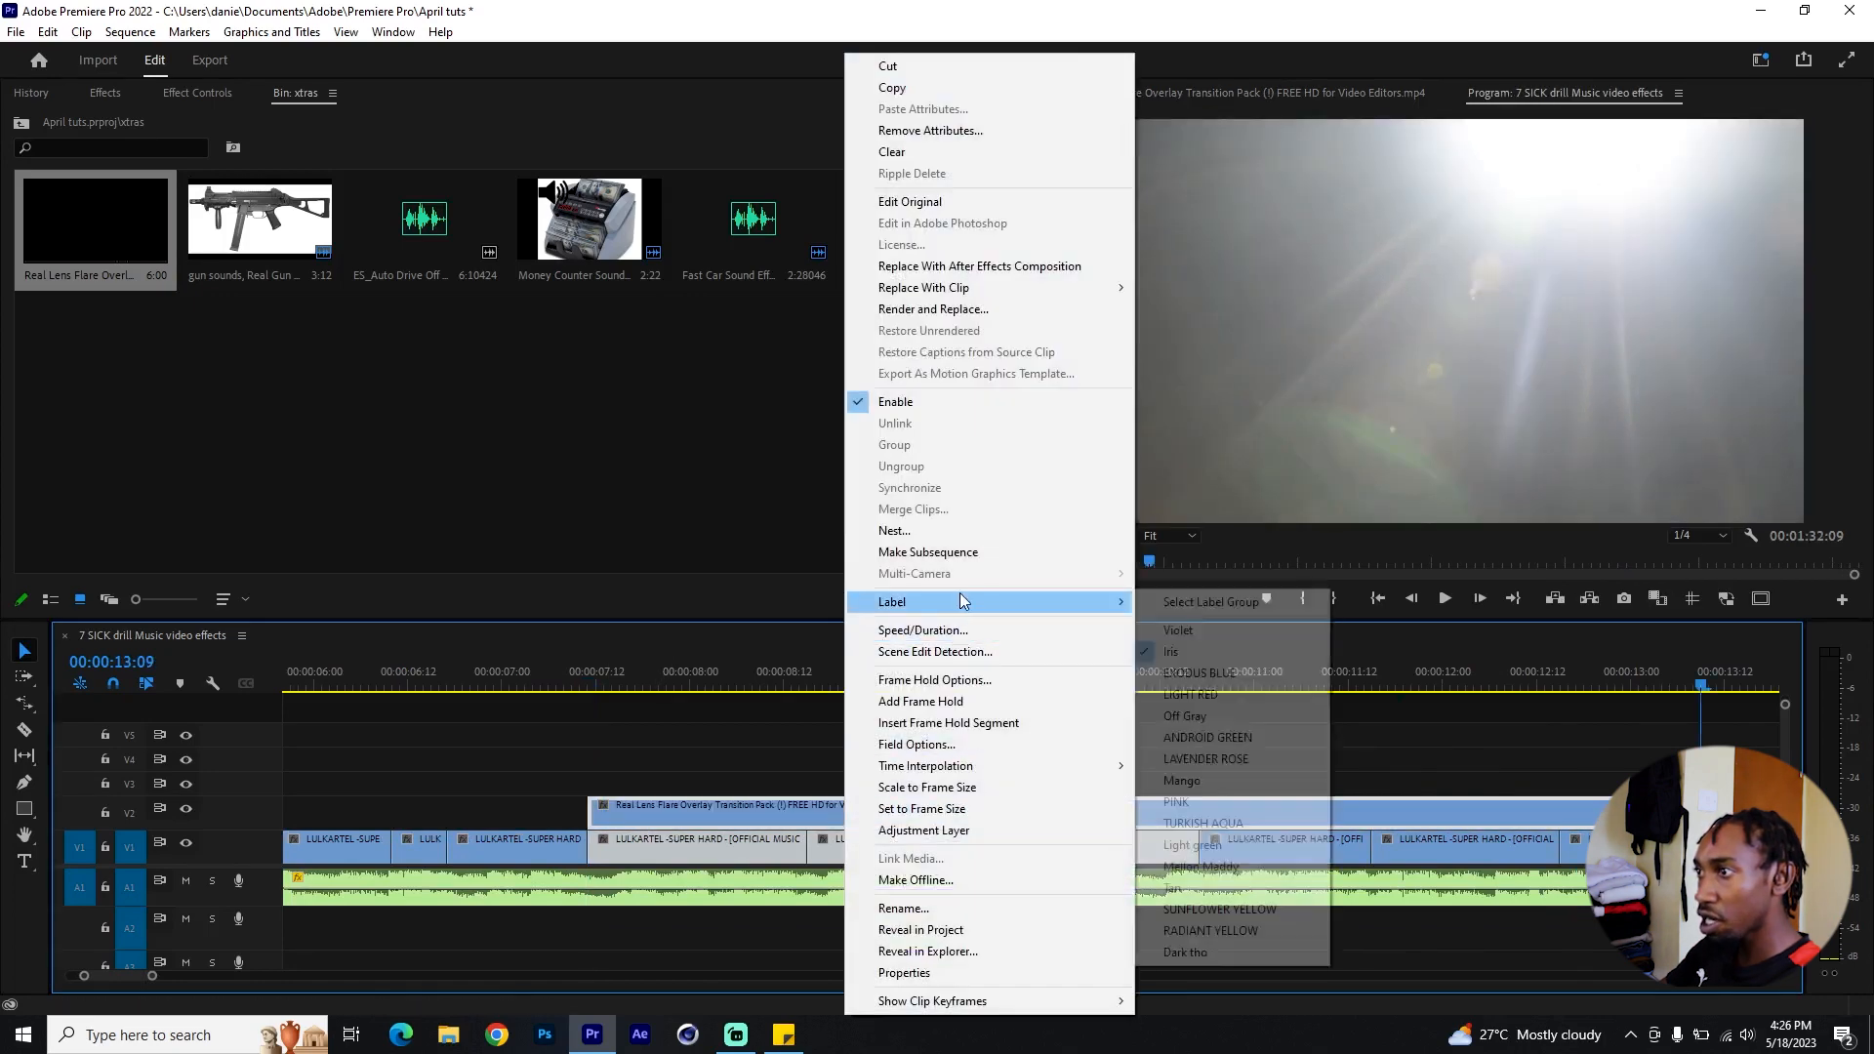
{"action": "left_click", "coordinate": [1269, 753]}
{"action": "left_click", "coordinate": [198, 94]}
{"action": "left_click", "coordinate": [464, 397]}
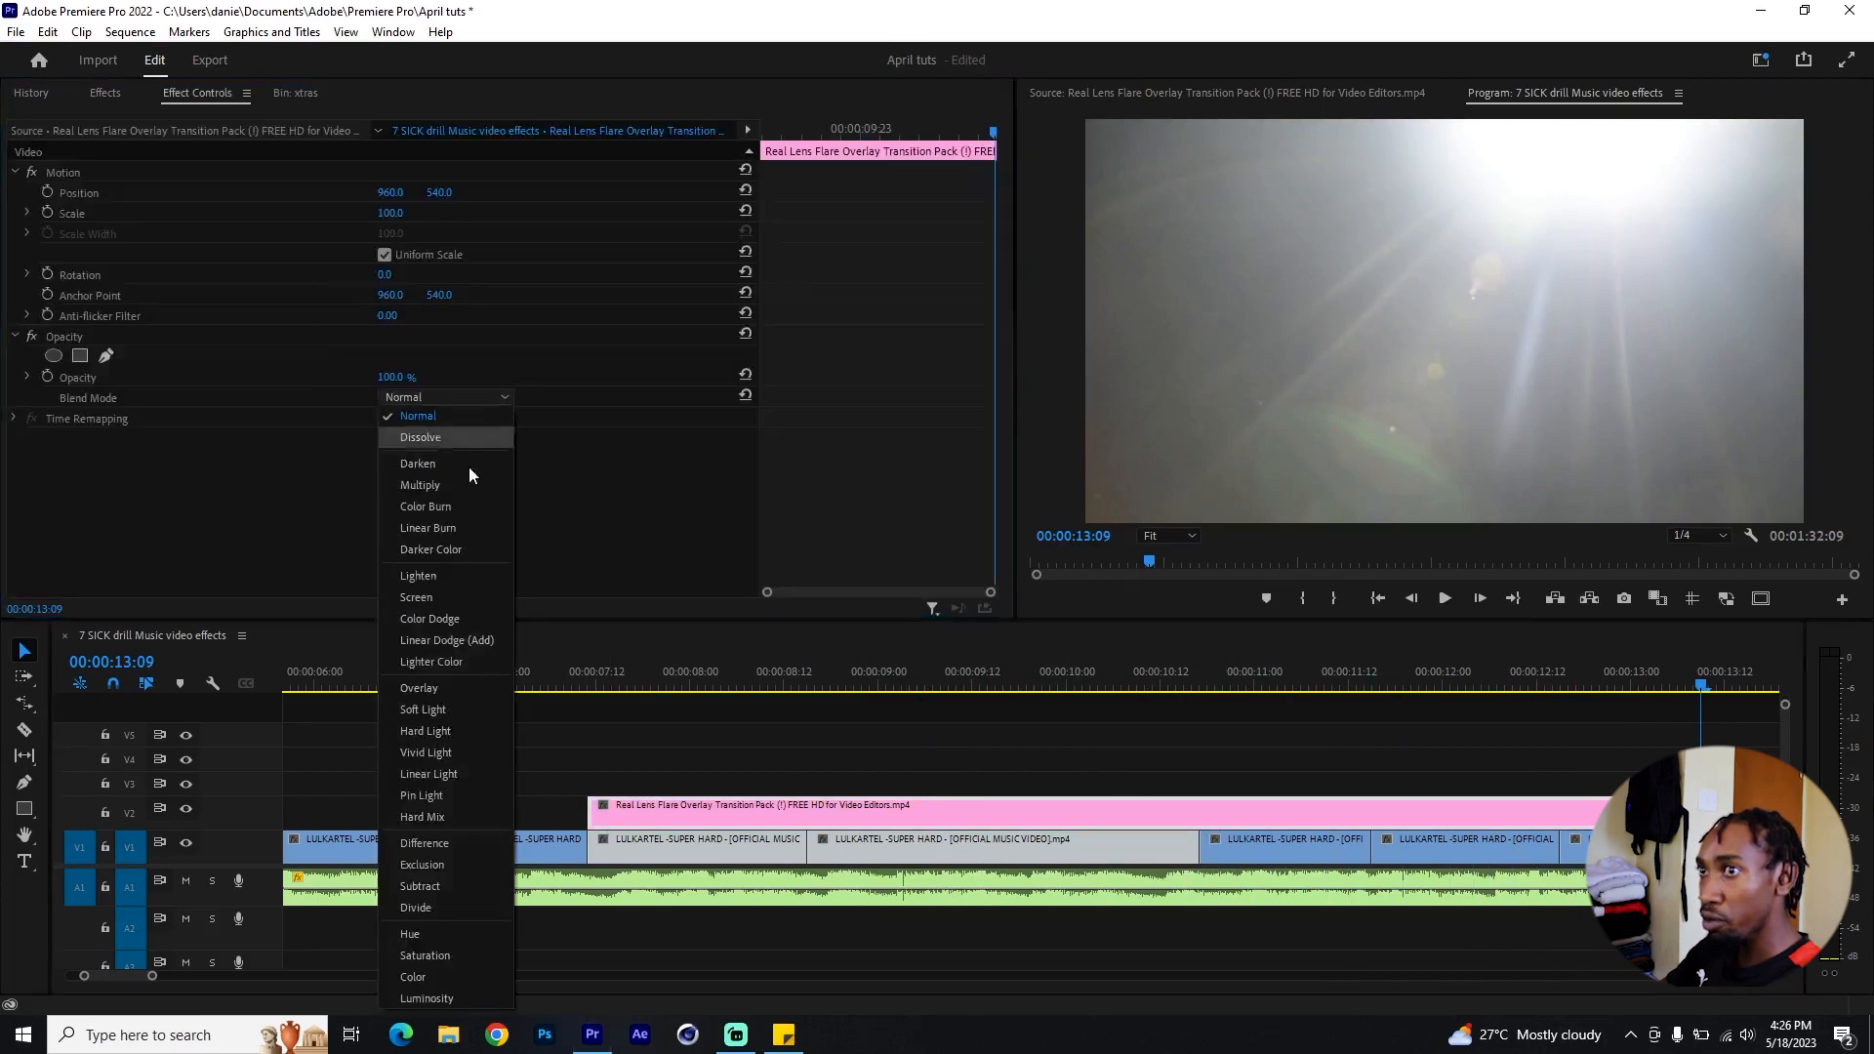
{"action": "left_click", "coordinate": [465, 596]}
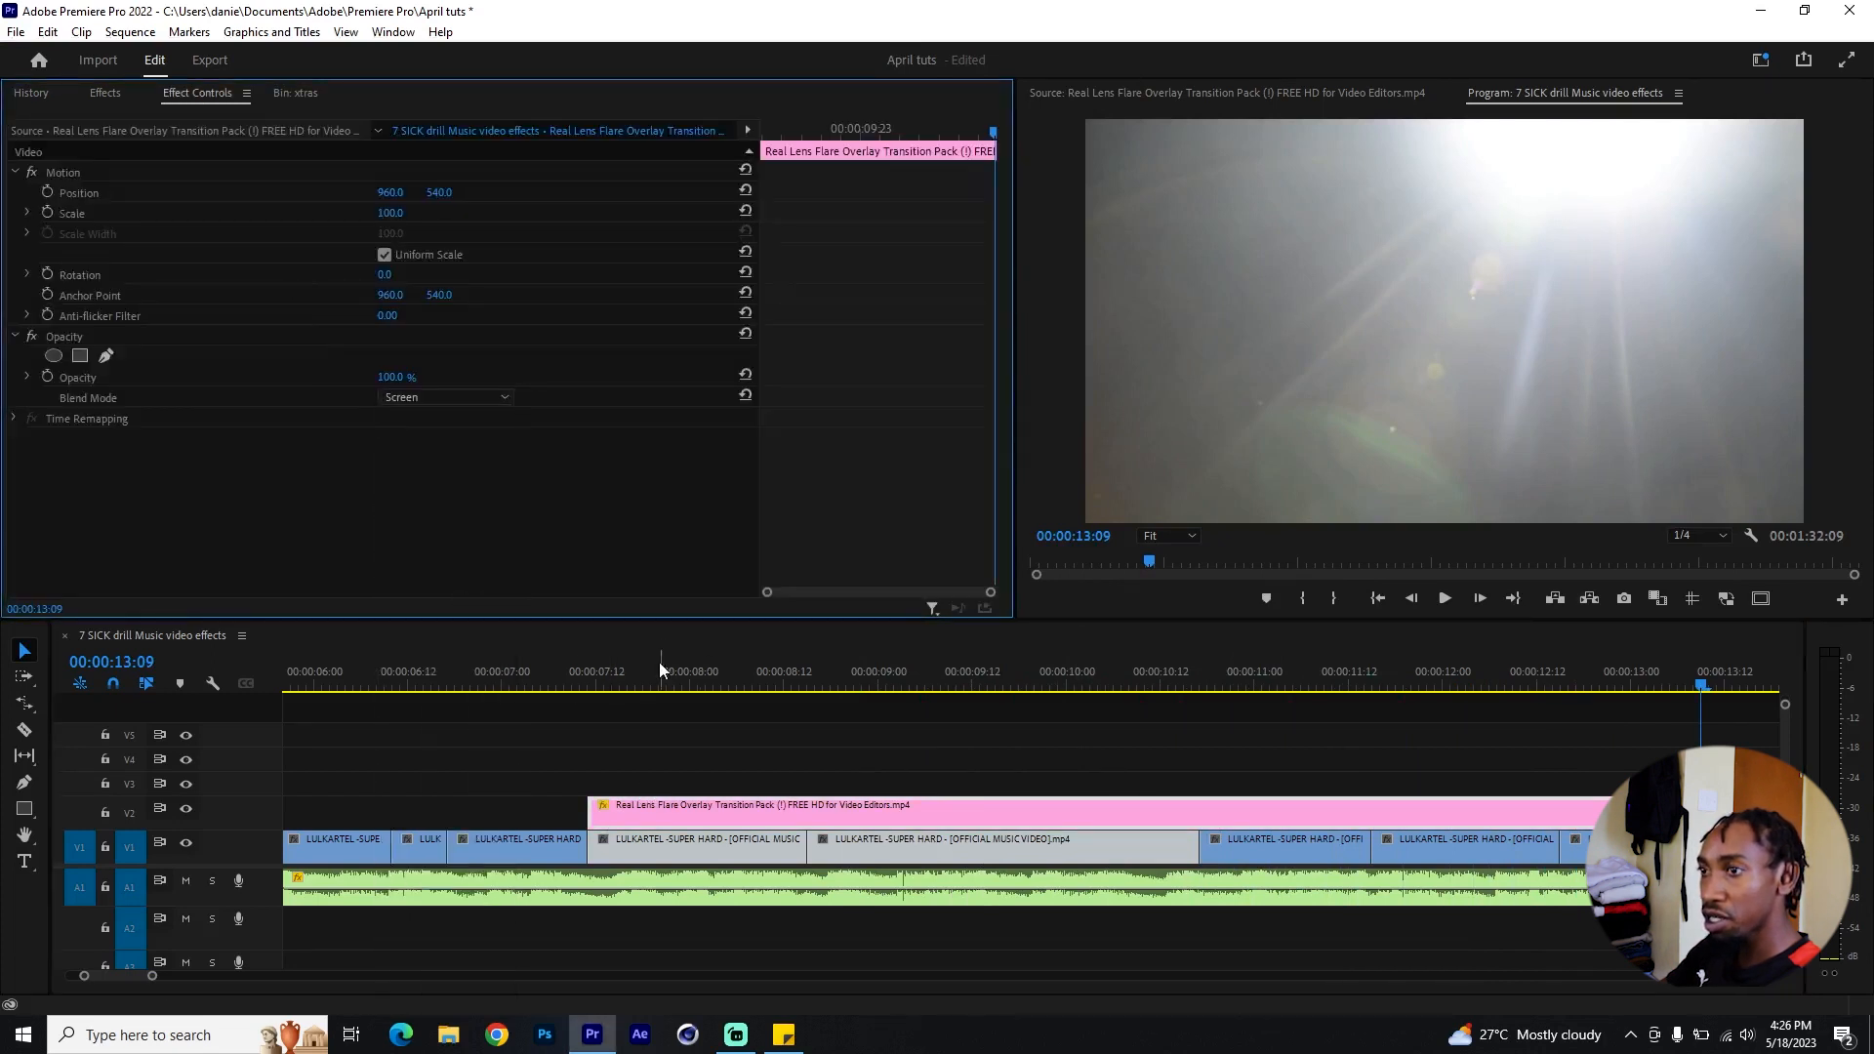
Step: Lower the lens flare clip's opacity to 70% and check it in playback from the clip's start
{"action": "left_click_drag", "start_coordinate": [639, 682], "coordinate": [612, 683]}
{"action": "key", "text": "minus"}
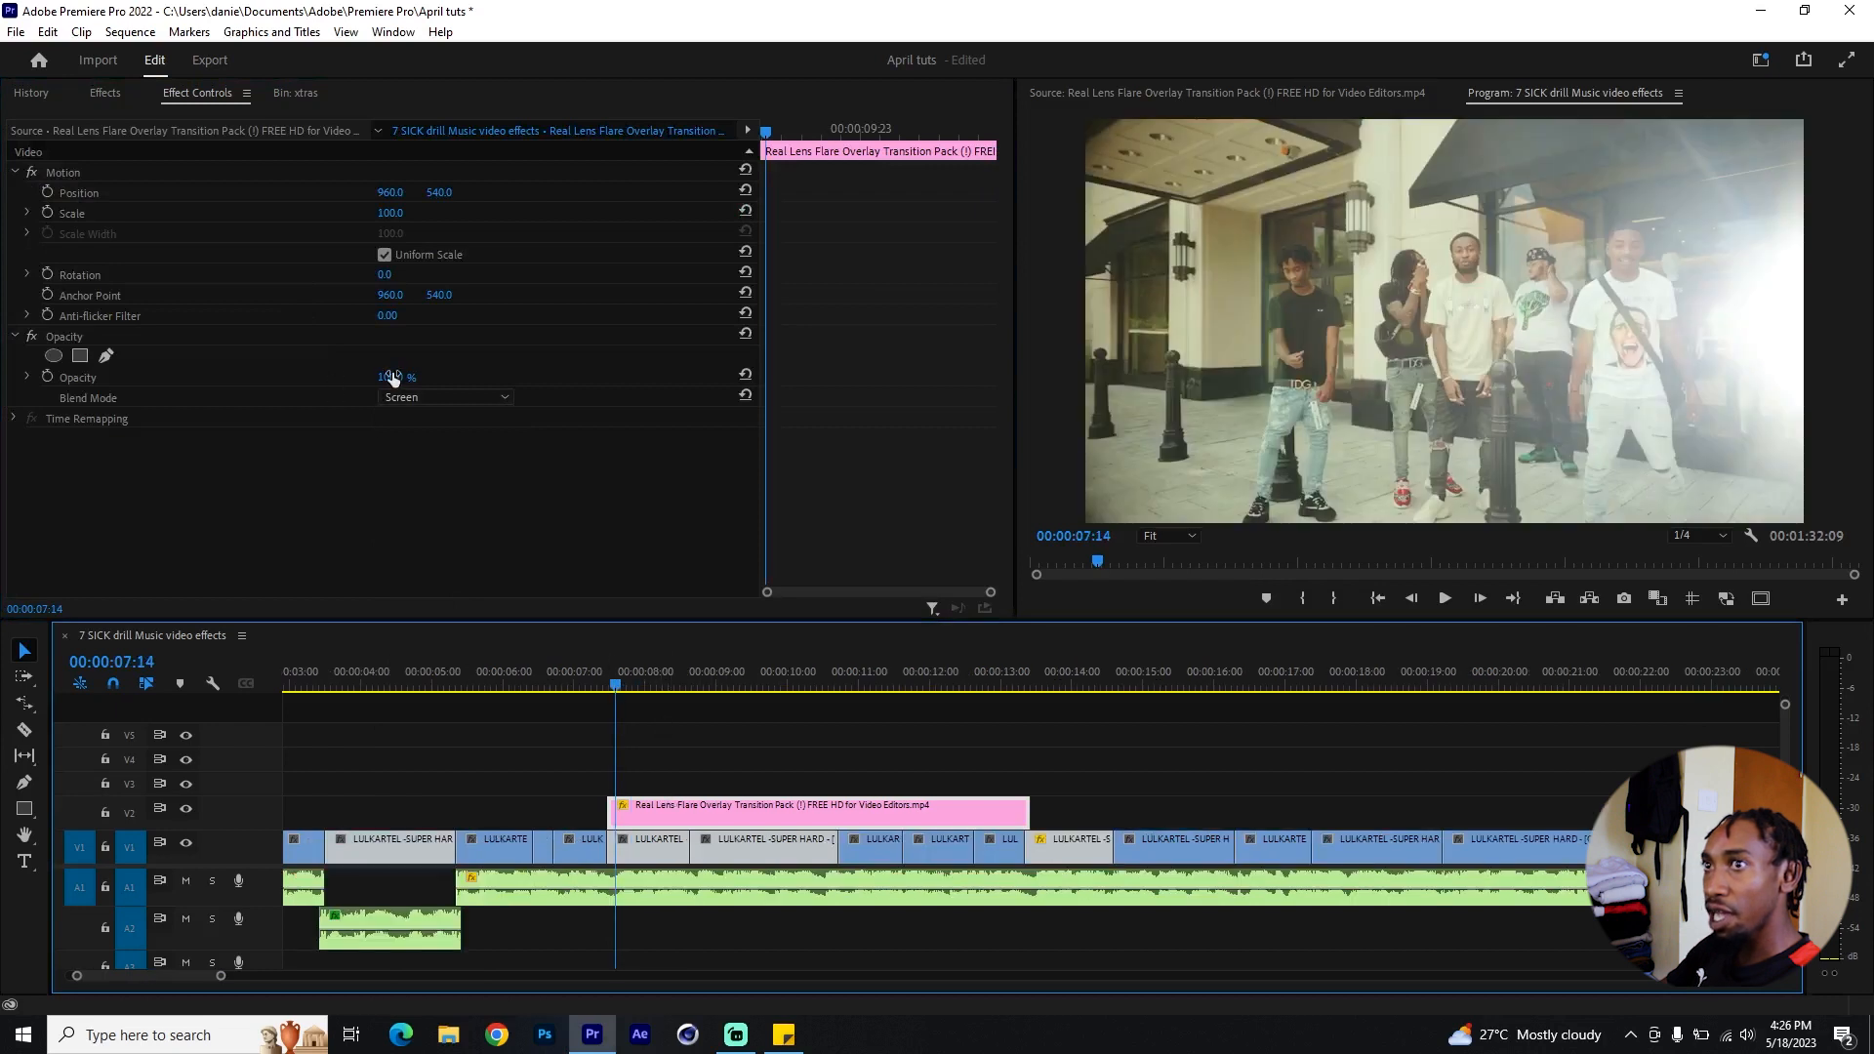
{"action": "left_click_drag", "start_coordinate": [394, 381], "coordinate": [370, 380]}
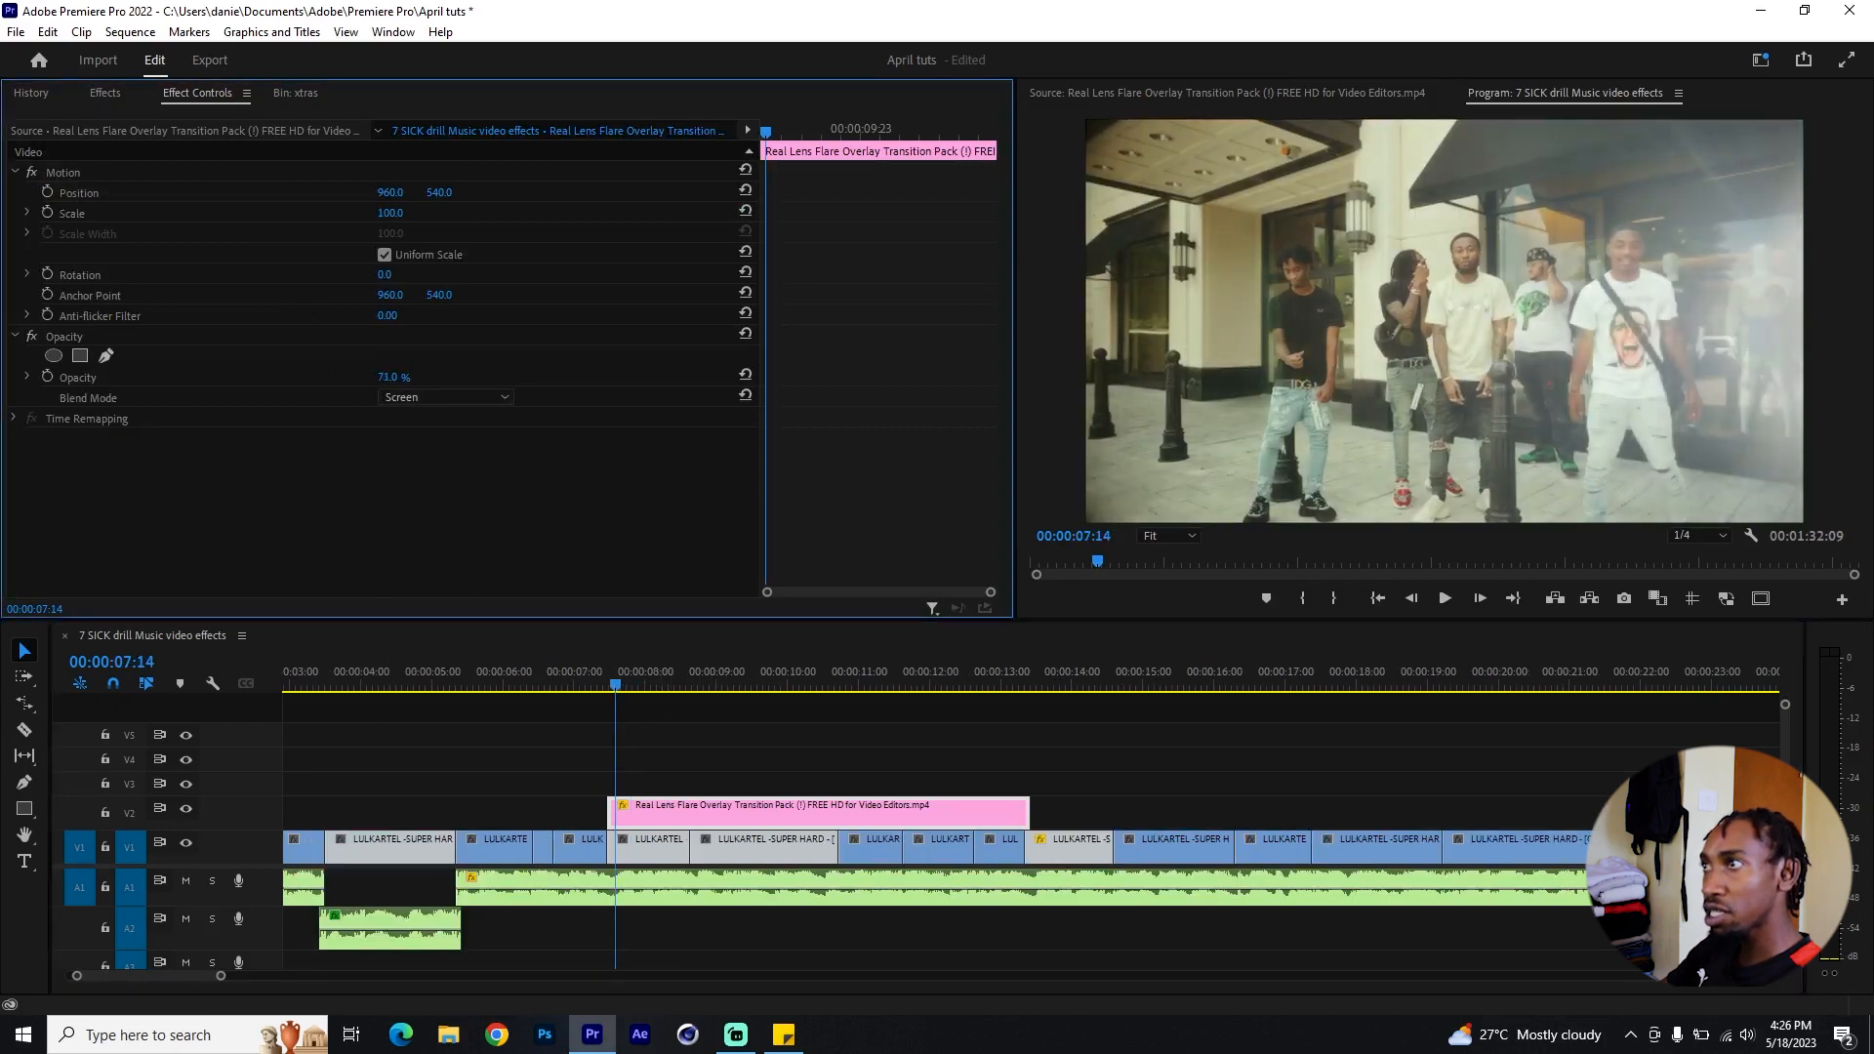
{"action": "left_click", "coordinate": [603, 664]}
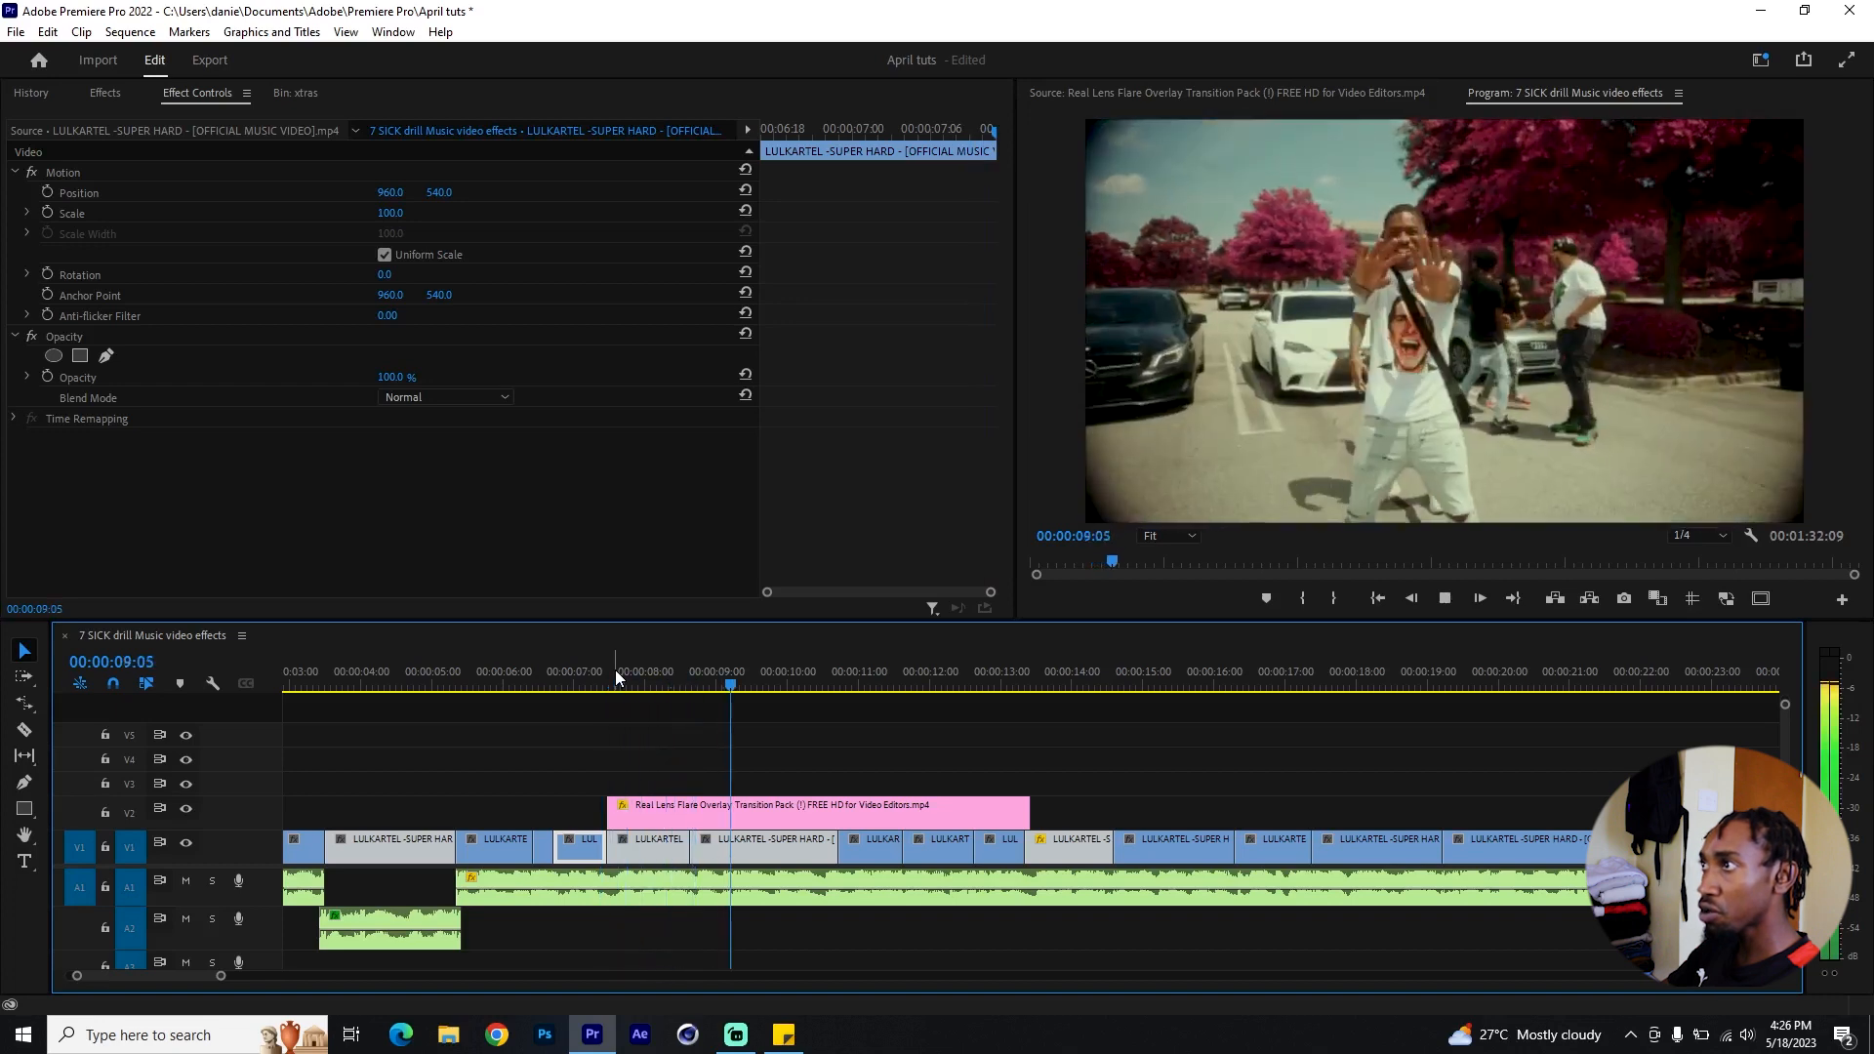
Step: Split the lens flare clip on V2 at 00:00:10:18, where the underlying shot changes
{"action": "left_click", "coordinate": [832, 687]}
{"action": "mouse_move", "coordinate": [834, 688]}
{"action": "left_mouse_down"}
{"action": "mouse_move", "coordinate": [892, 683]}
{"action": "mouse_move", "coordinate": [841, 685]}
{"action": "left_mouse_up"}
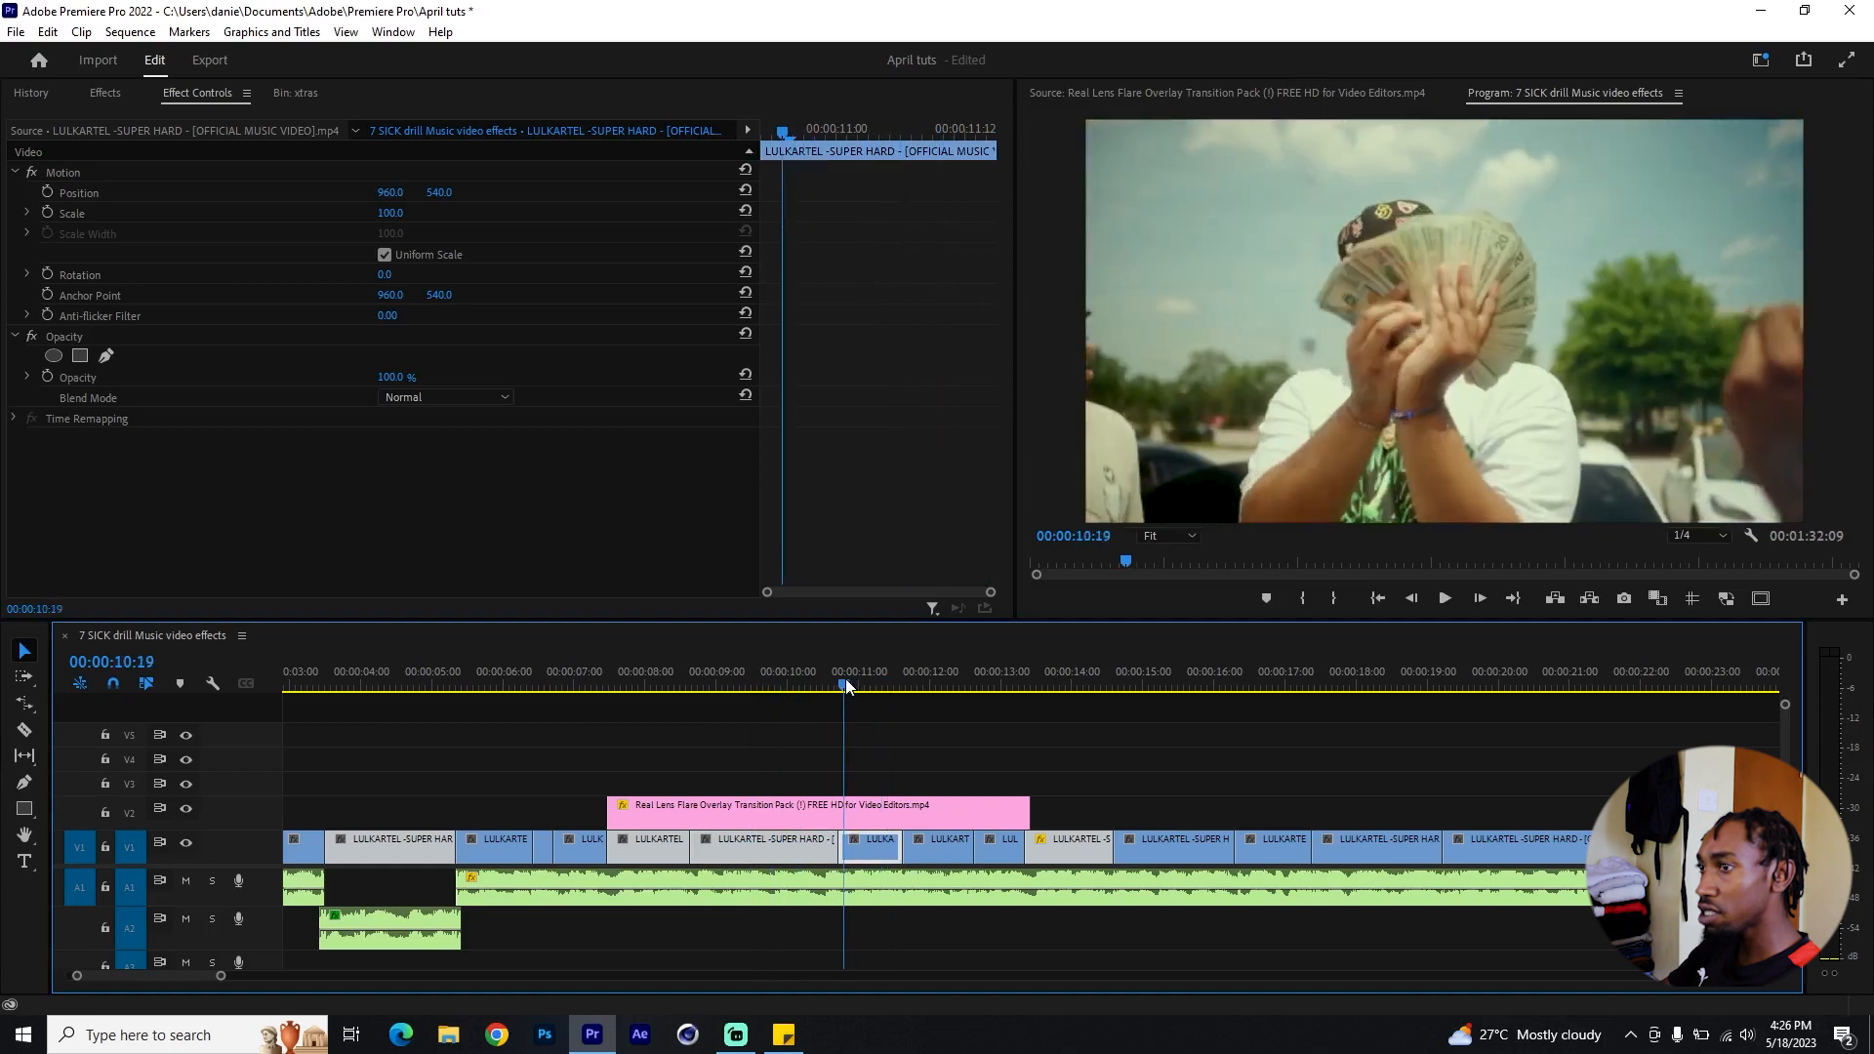
{"action": "left_click", "coordinate": [855, 816]}
{"action": "key", "text": "ctrl+k"}
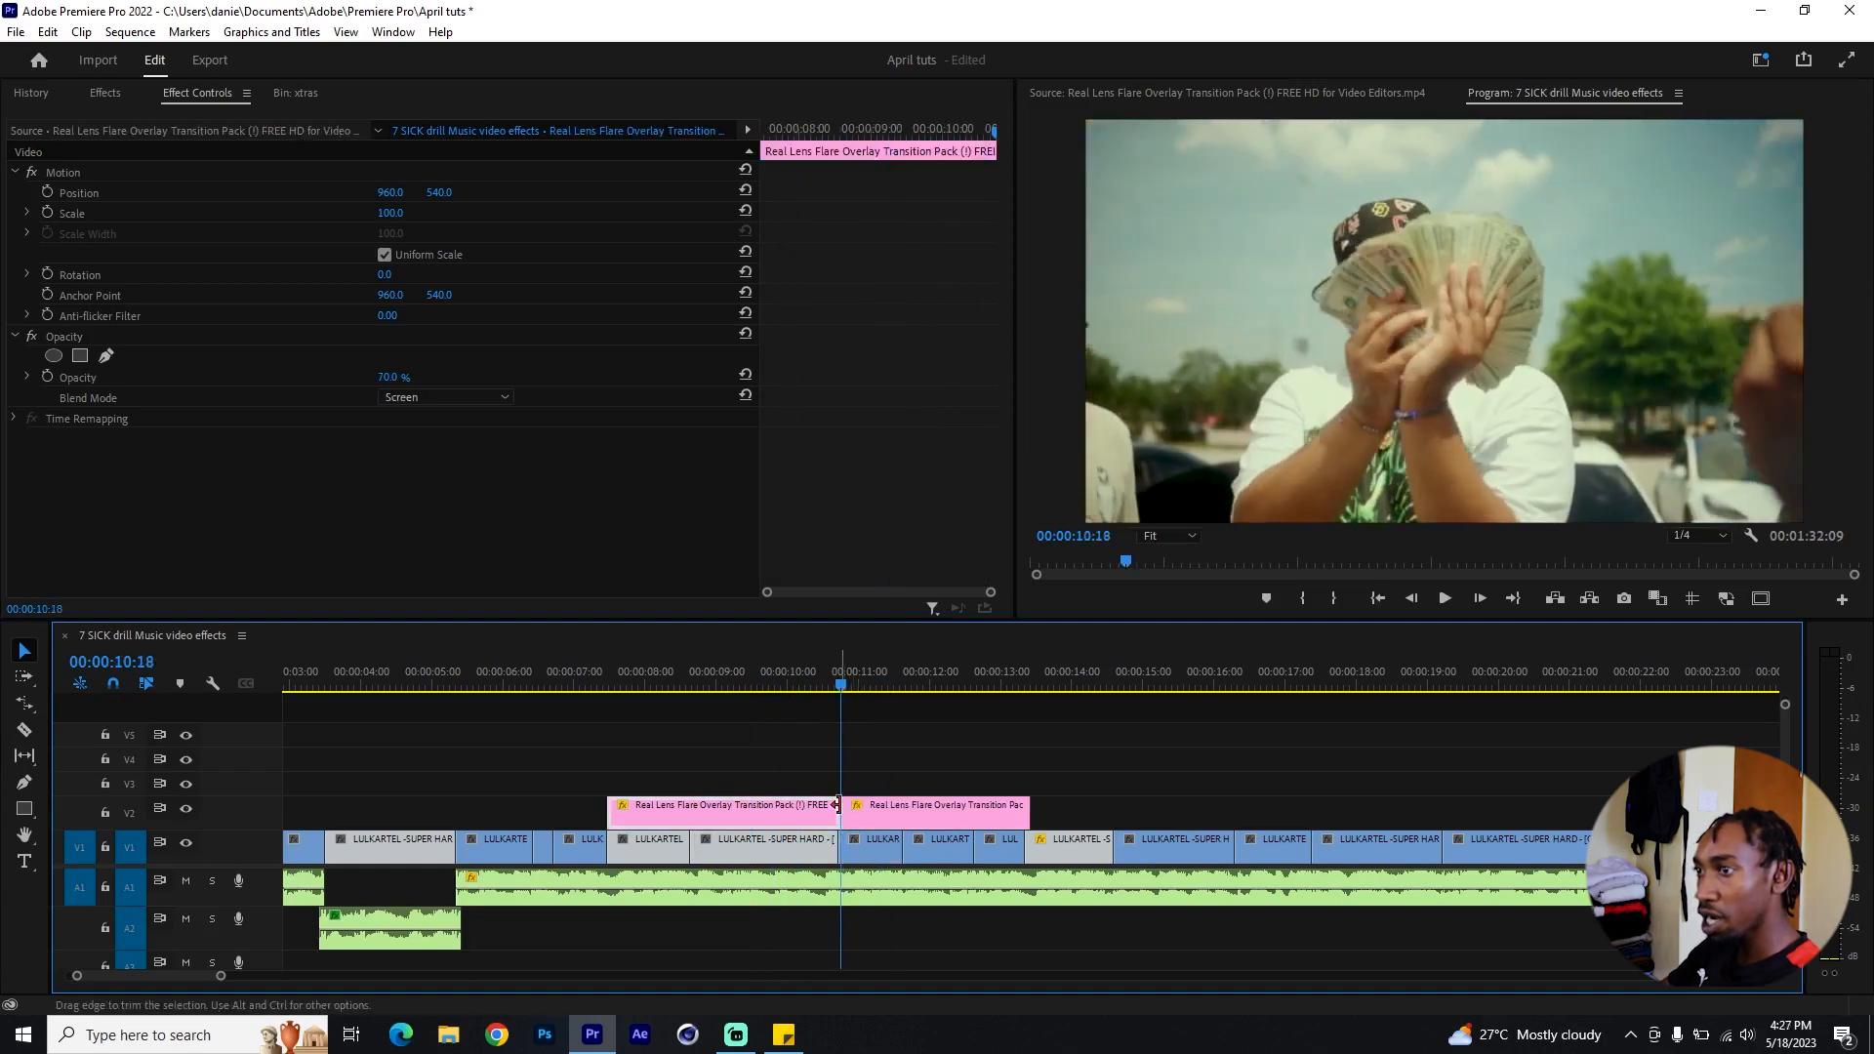
Step: Trim the first lens flare piece to end at 00:00:08:16 and move the second piece directly against it
{"action": "key", "text": "Up"}
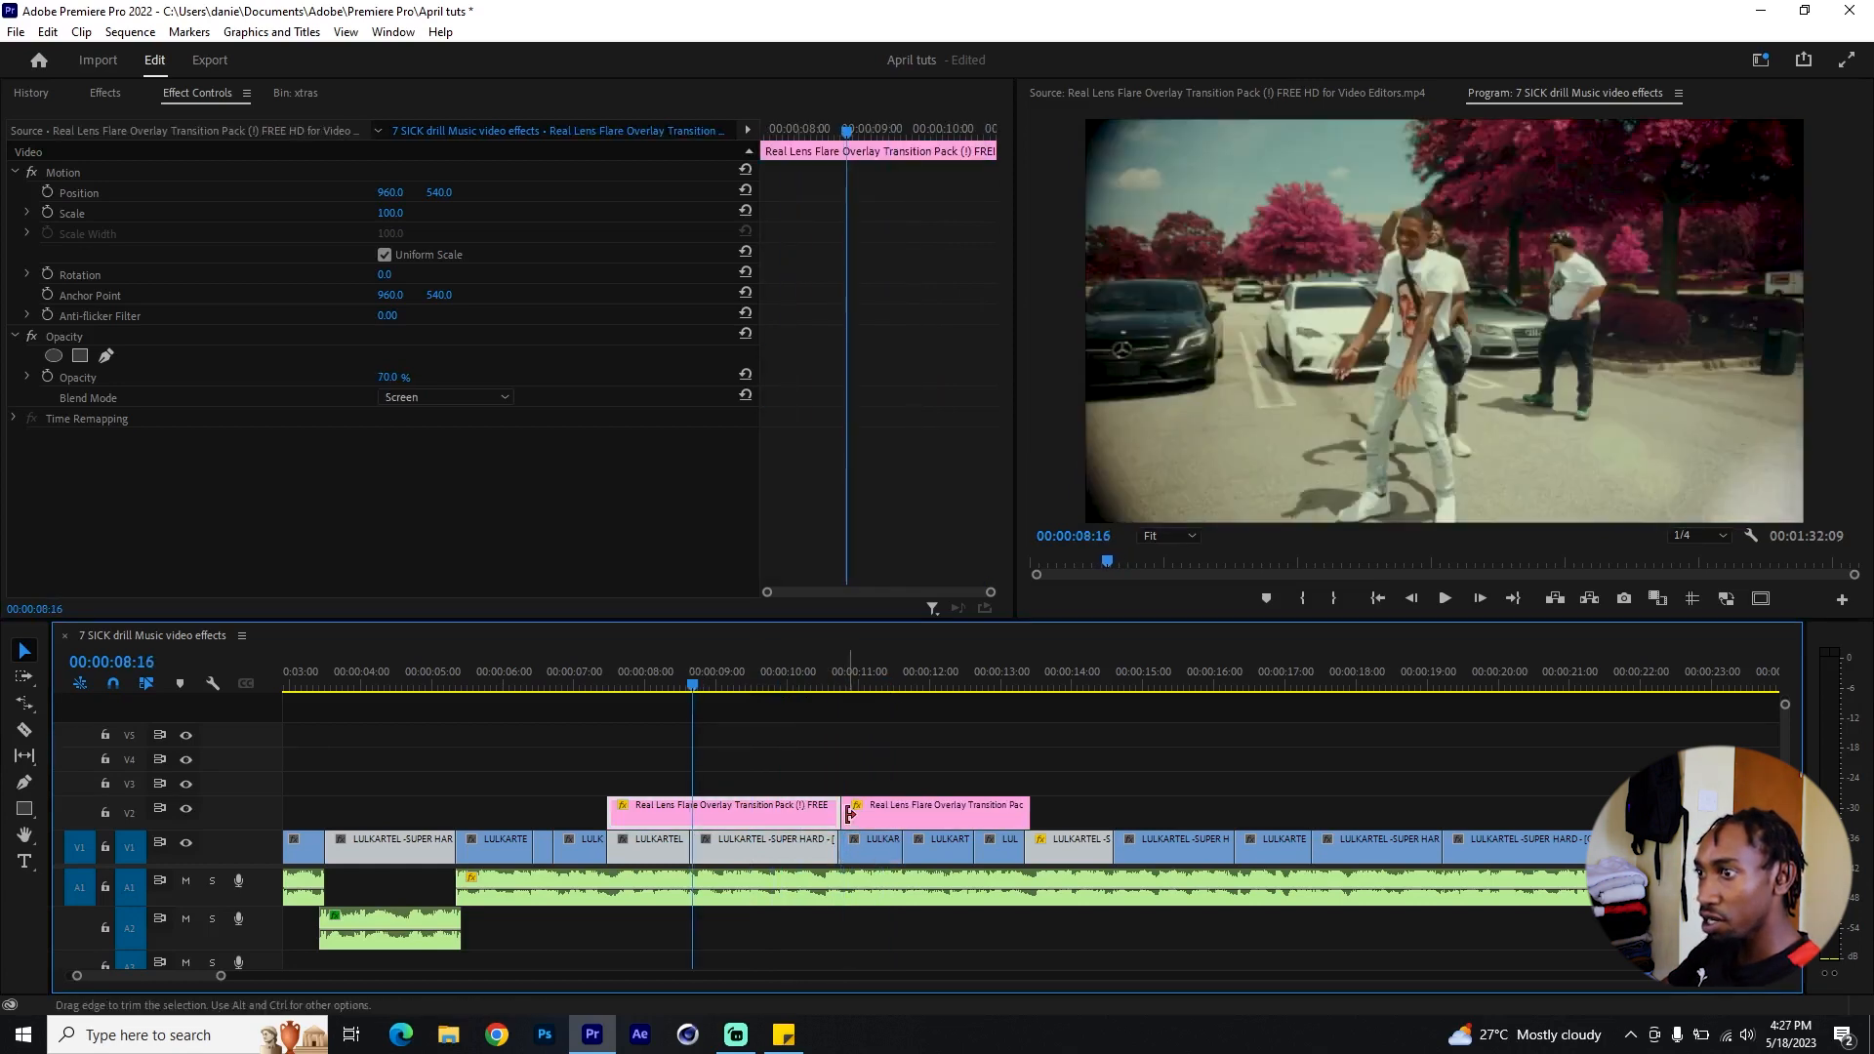
{"action": "left_click_drag", "start_coordinate": [808, 806], "coordinate": [688, 806]}
{"action": "left_click_drag", "start_coordinate": [870, 818], "coordinate": [720, 822]}
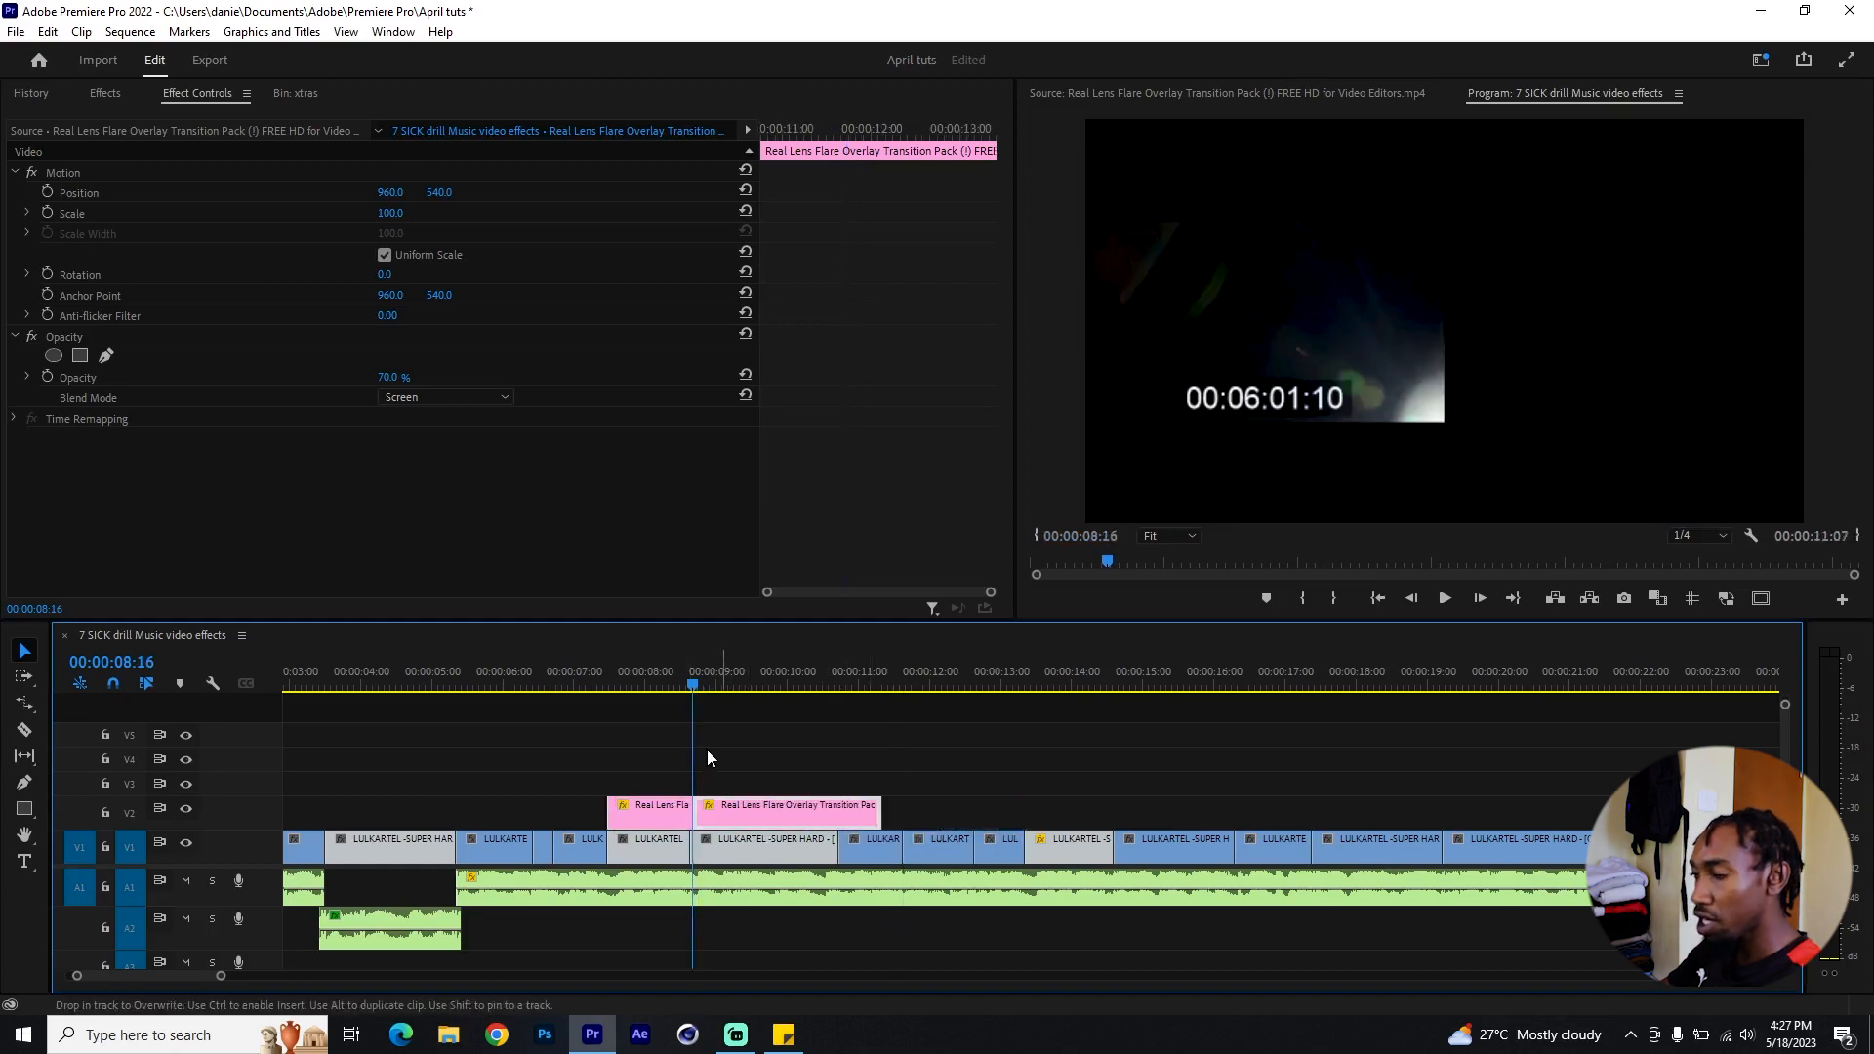
Step: Toggle the two lens flare clips off and on at several points to compare the footage with and without them
{"action": "scroll", "coordinate": [704, 746], "scroll_direction": "up", "scroll_amount": 3}
{"action": "left_click_drag", "start_coordinate": [684, 677], "coordinate": [689, 677]}
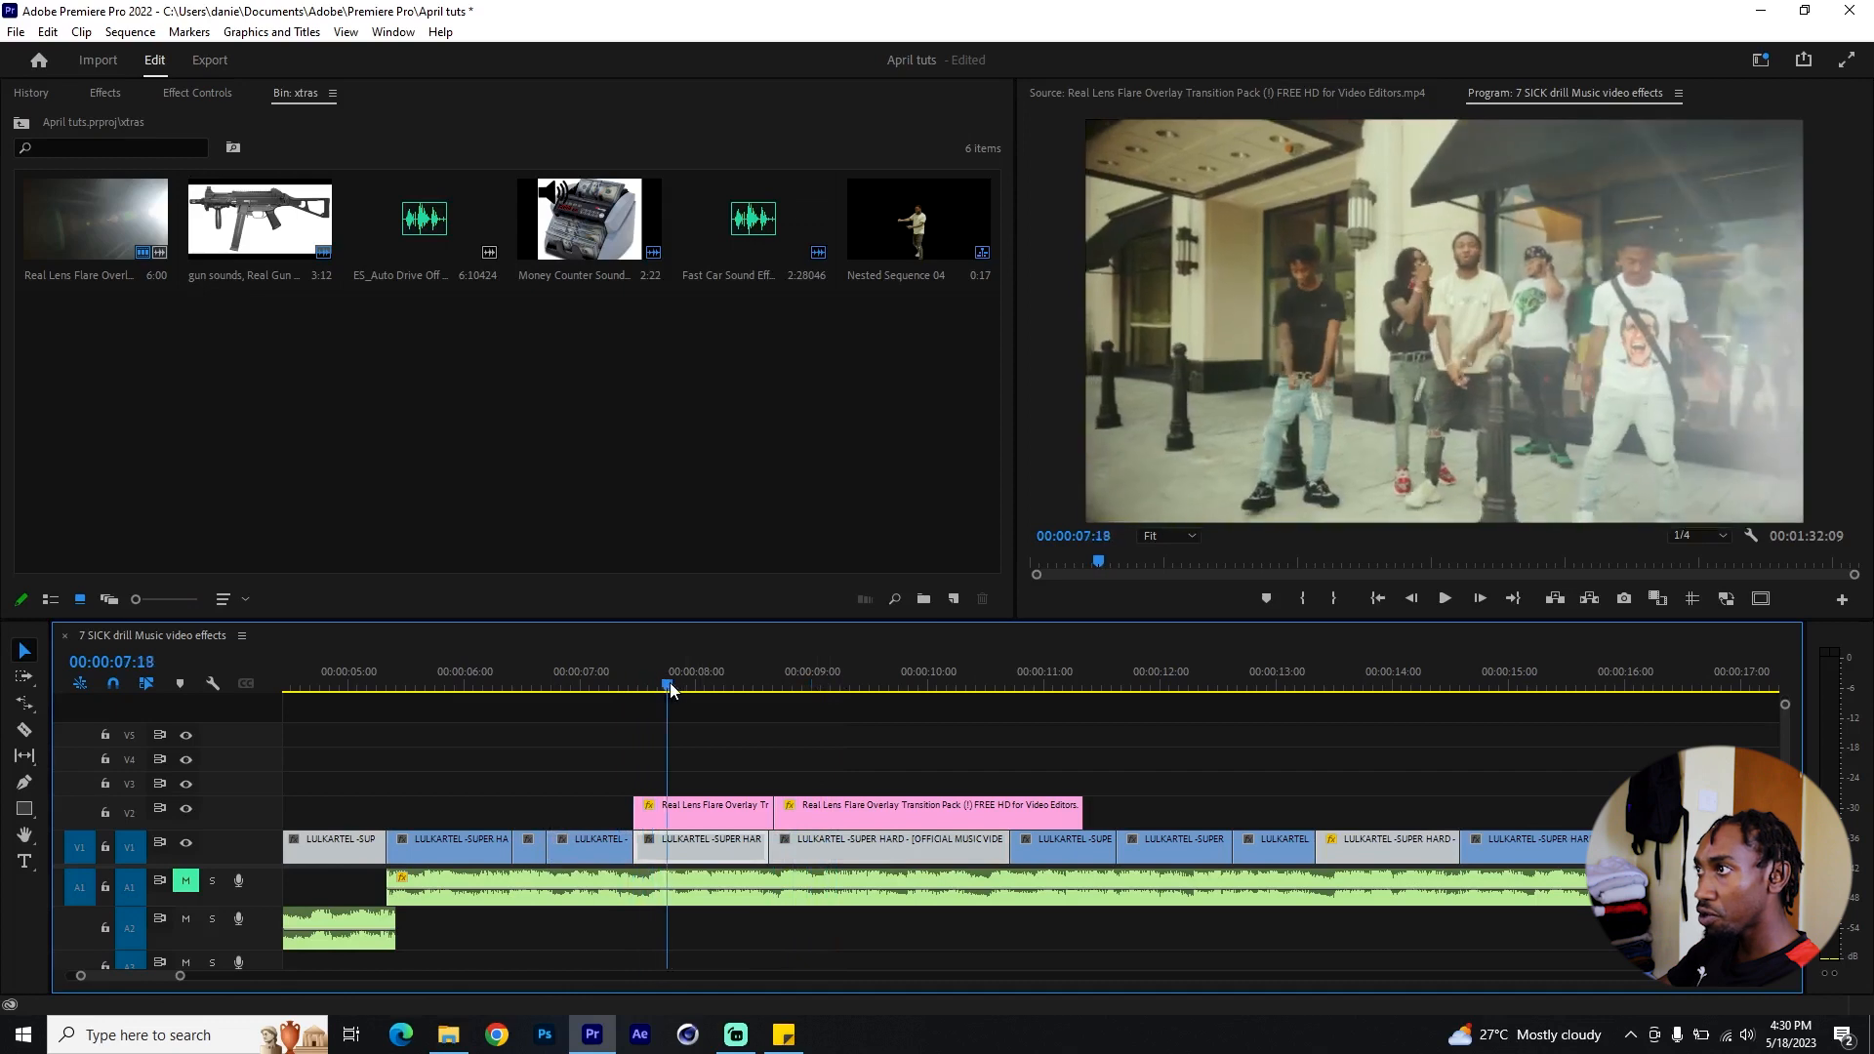
{"action": "left_click_drag", "start_coordinate": [670, 682], "coordinate": [687, 687]}
{"action": "left_click_drag", "start_coordinate": [868, 742], "coordinate": [709, 807]}
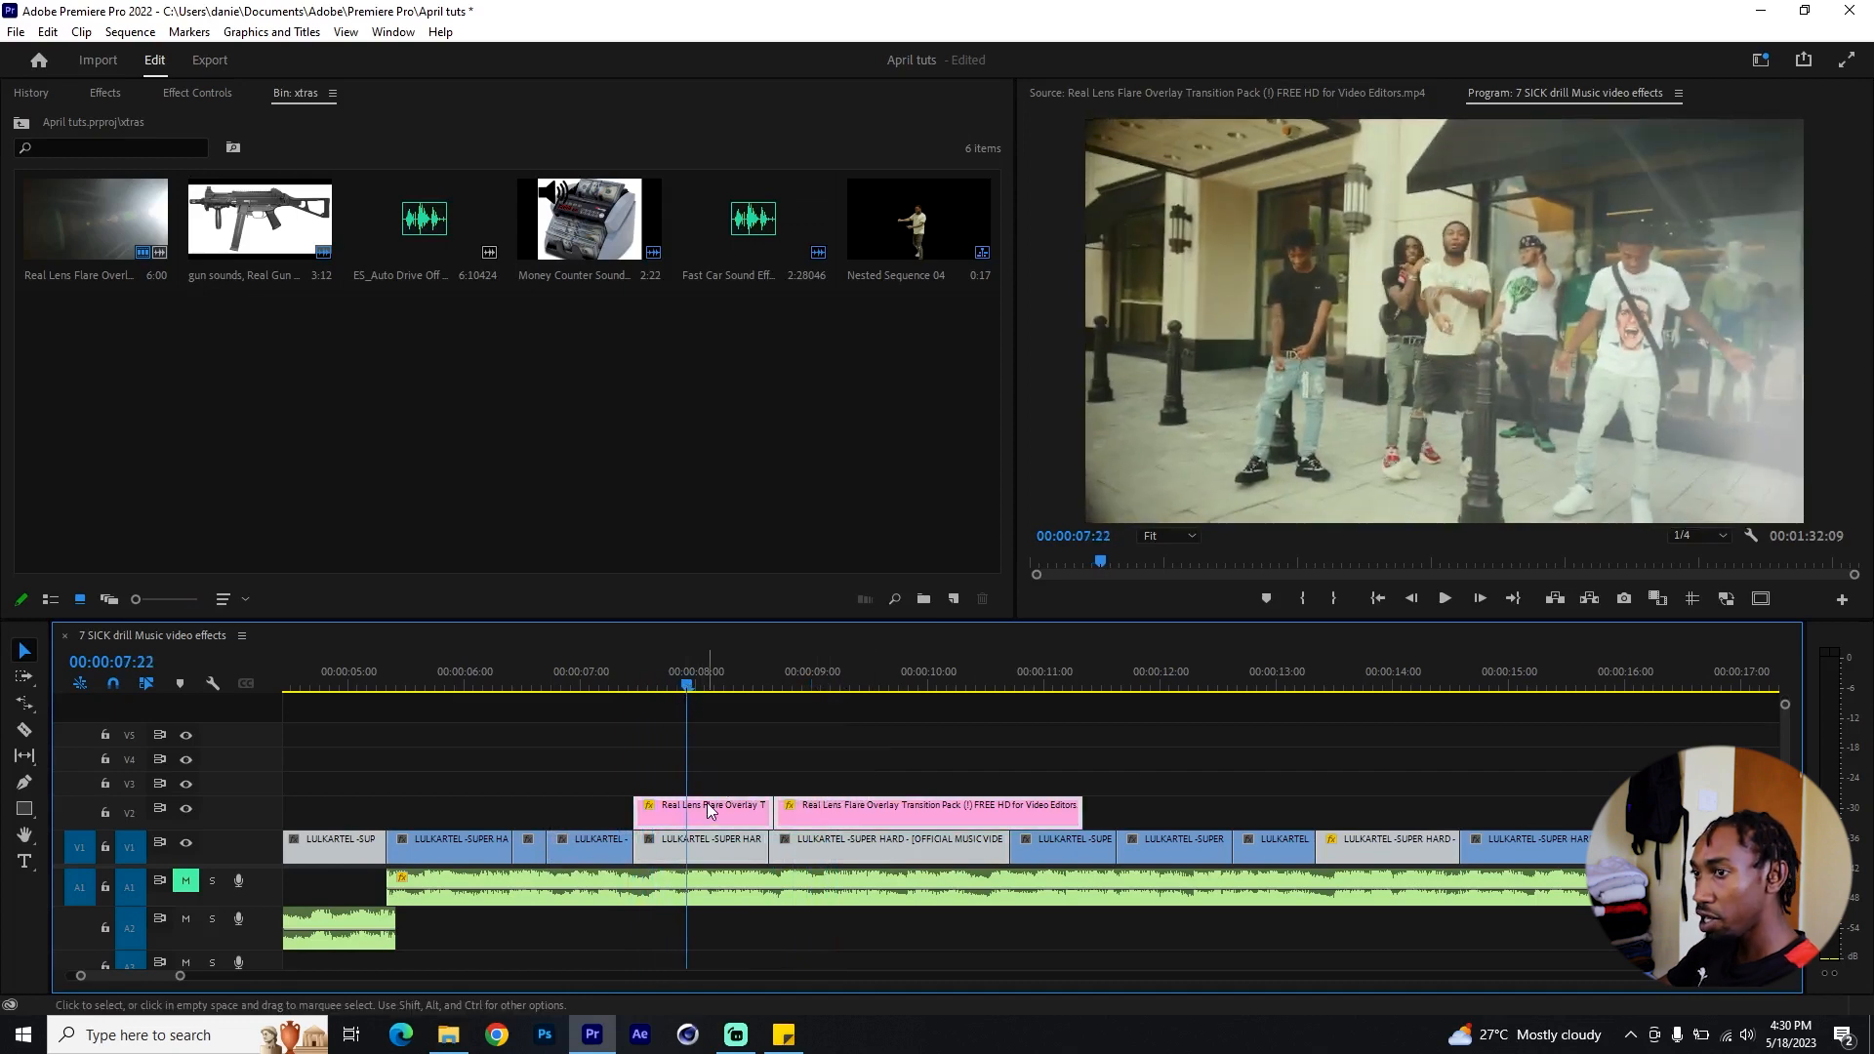
{"action": "key", "text": "shift+e"}
{"action": "mouse_move", "coordinate": [632, 669]}
{"action": "left_mouse_down"}
{"action": "mouse_move", "coordinate": [832, 682]}
{"action": "mouse_move", "coordinate": [662, 682]}
{"action": "left_mouse_up"}
{"action": "left_click_drag", "start_coordinate": [984, 776], "coordinate": [712, 799]}
{"action": "key", "text": "shift+e"}
{"action": "left_click", "coordinate": [641, 684]}
{"action": "left_click_drag", "start_coordinate": [642, 681], "coordinate": [935, 717]}
{"action": "left_click_drag", "start_coordinate": [1066, 758], "coordinate": [625, 814]}
{"action": "key", "text": "shift+e"}
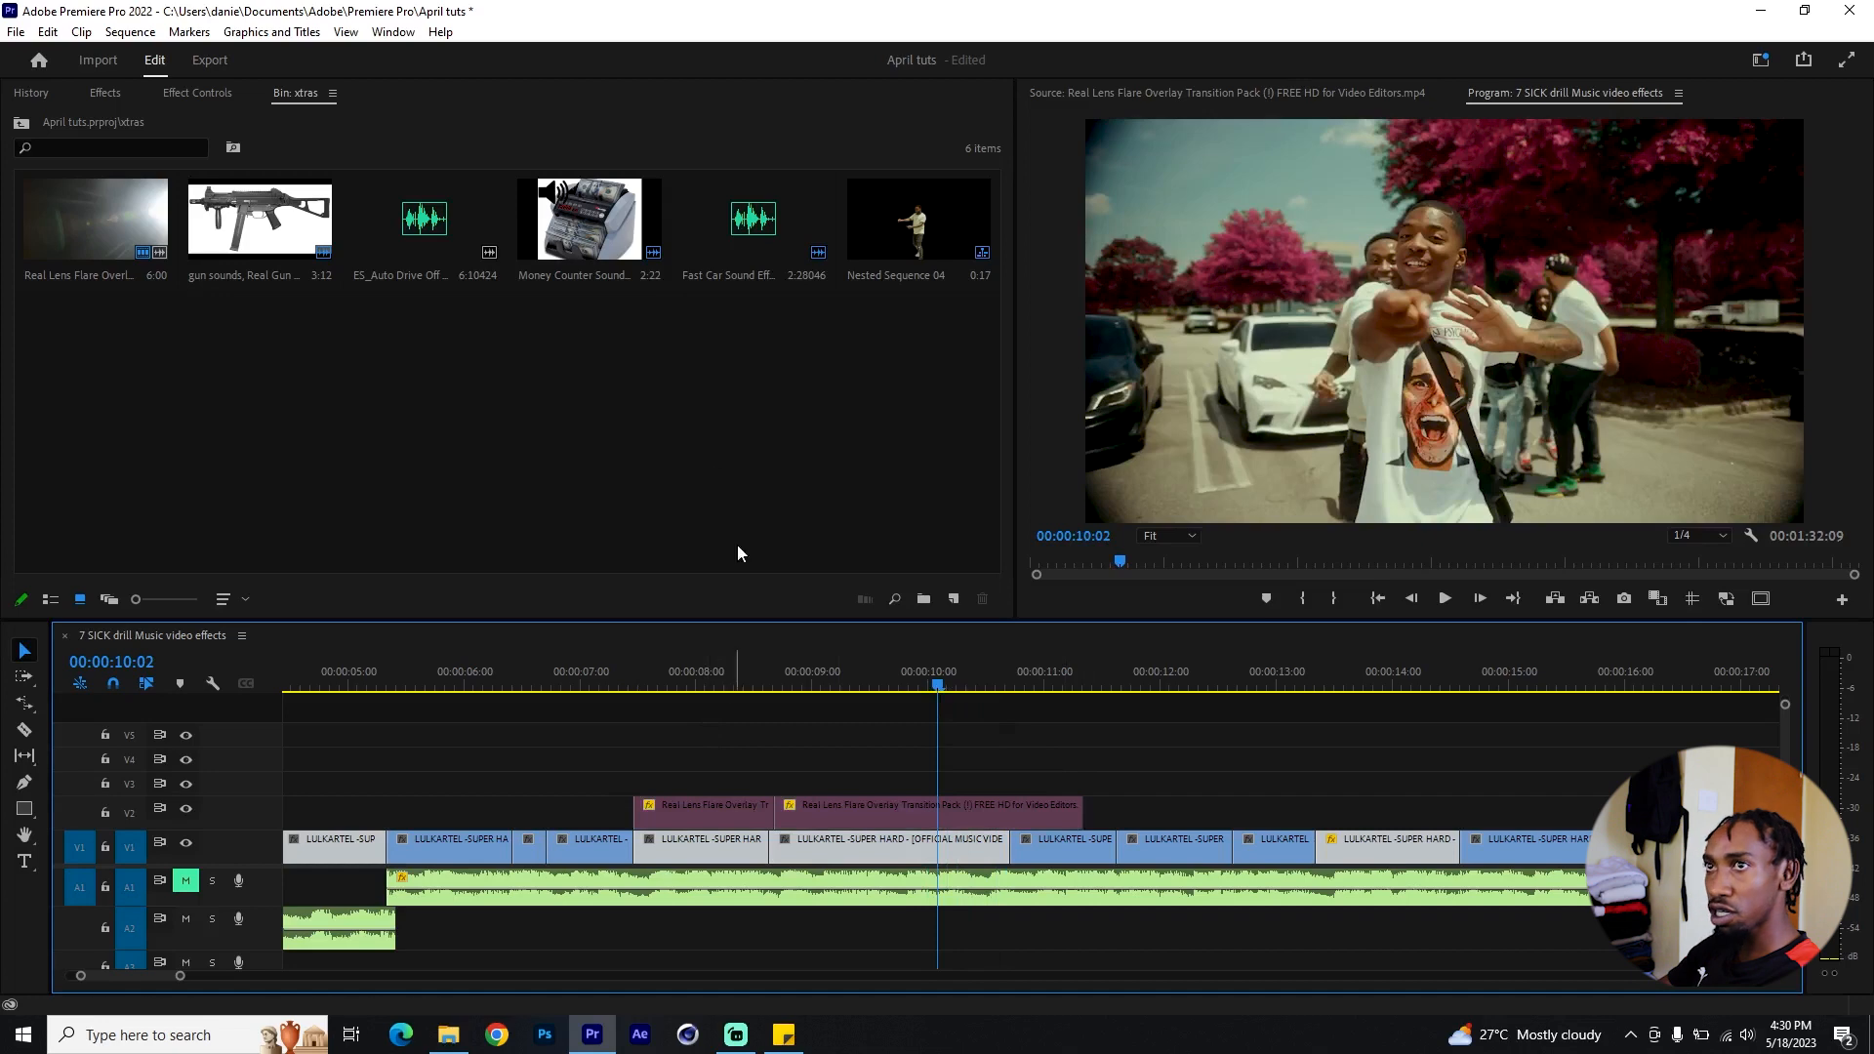
Step: Import Matte 5 and Matte 9 from the FILM MATTES 60 fps WHITE SCREEN folder in File Explorer into the xtras bin
{"action": "left_click", "coordinate": [19, 124]}
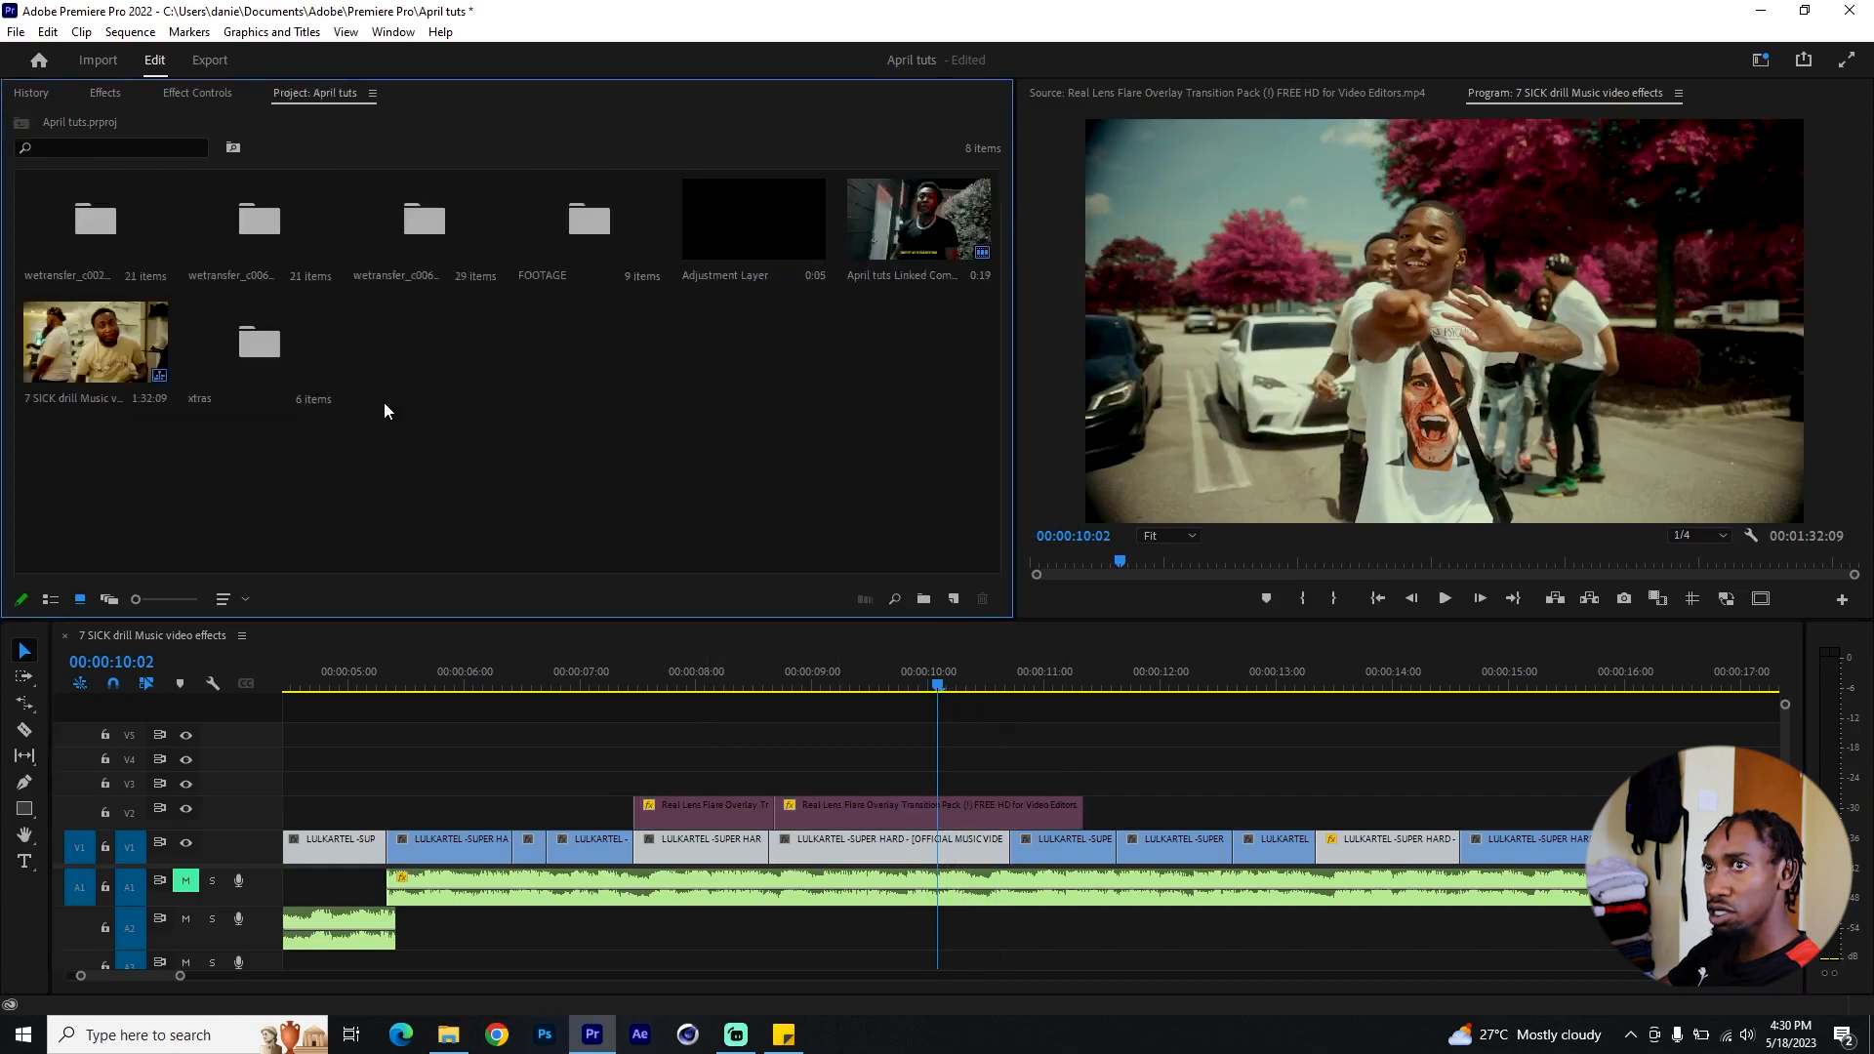
{"action": "double_click", "coordinate": [219, 318]}
{"action": "left_click", "coordinate": [448, 1035]}
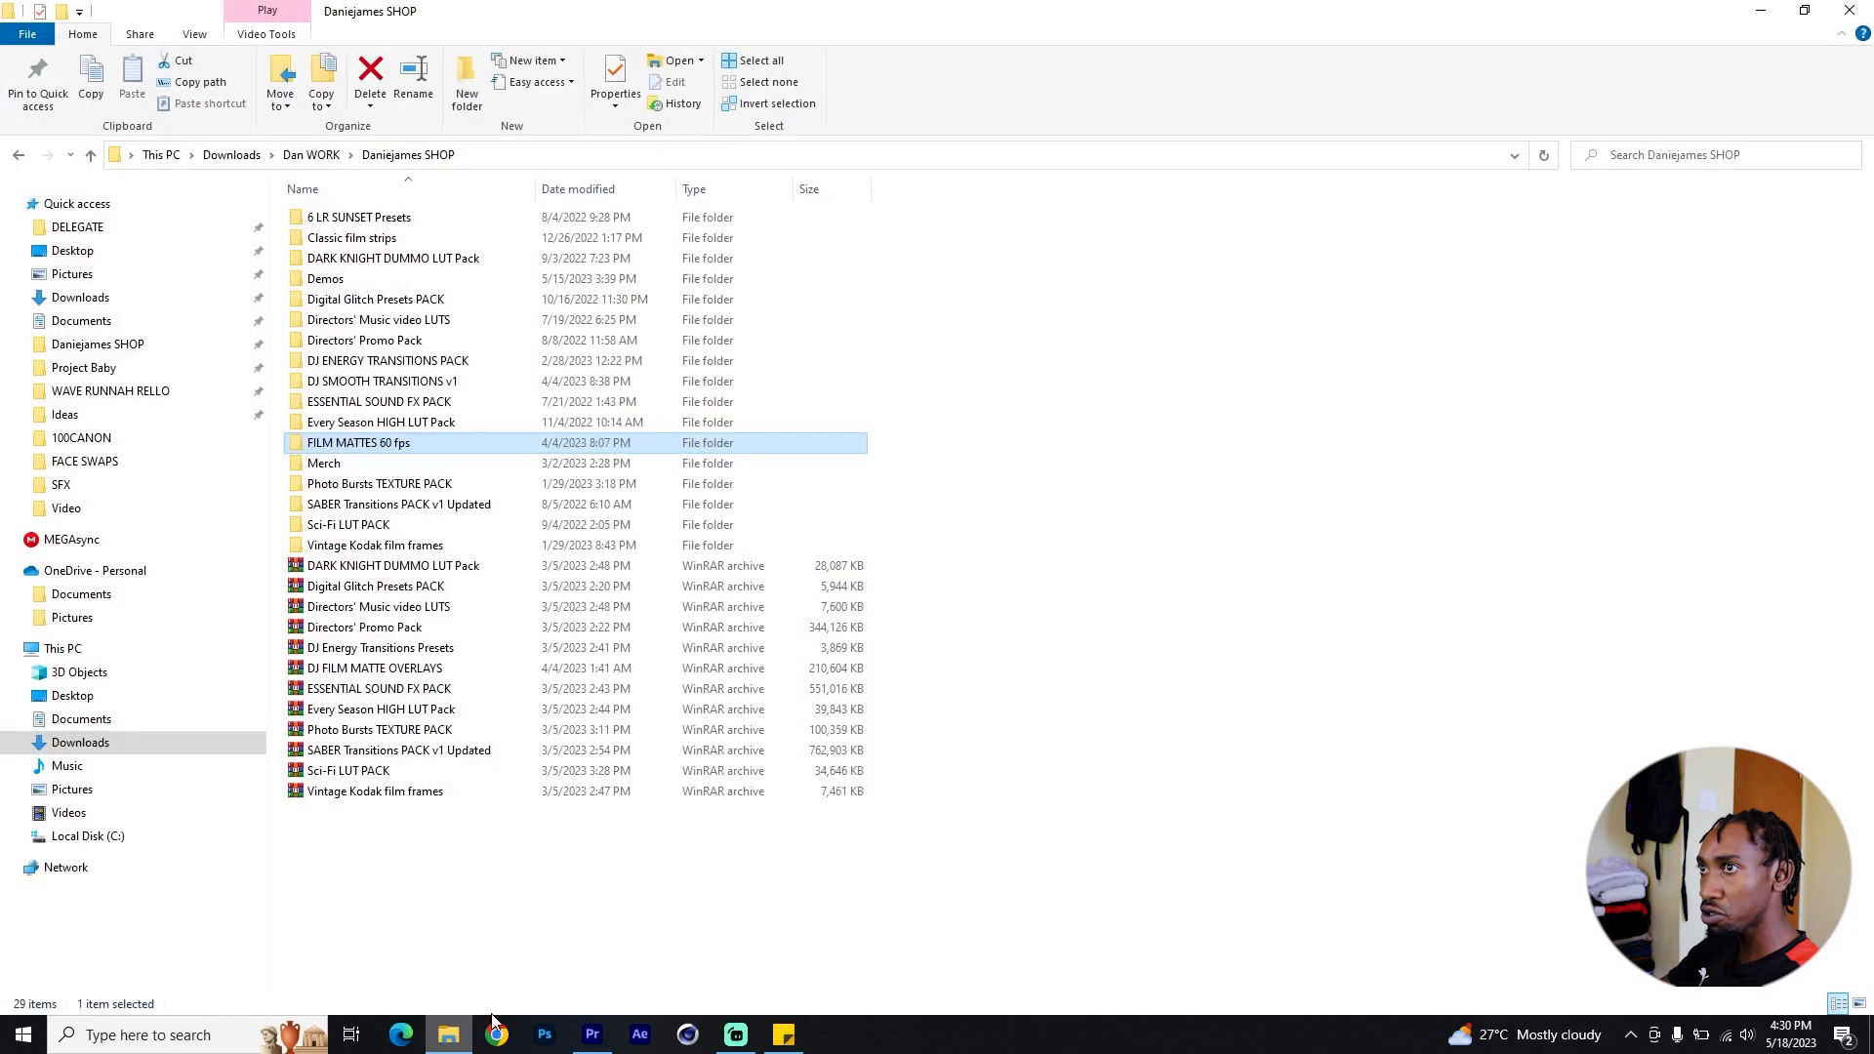
{"action": "double_click", "coordinate": [579, 442]}
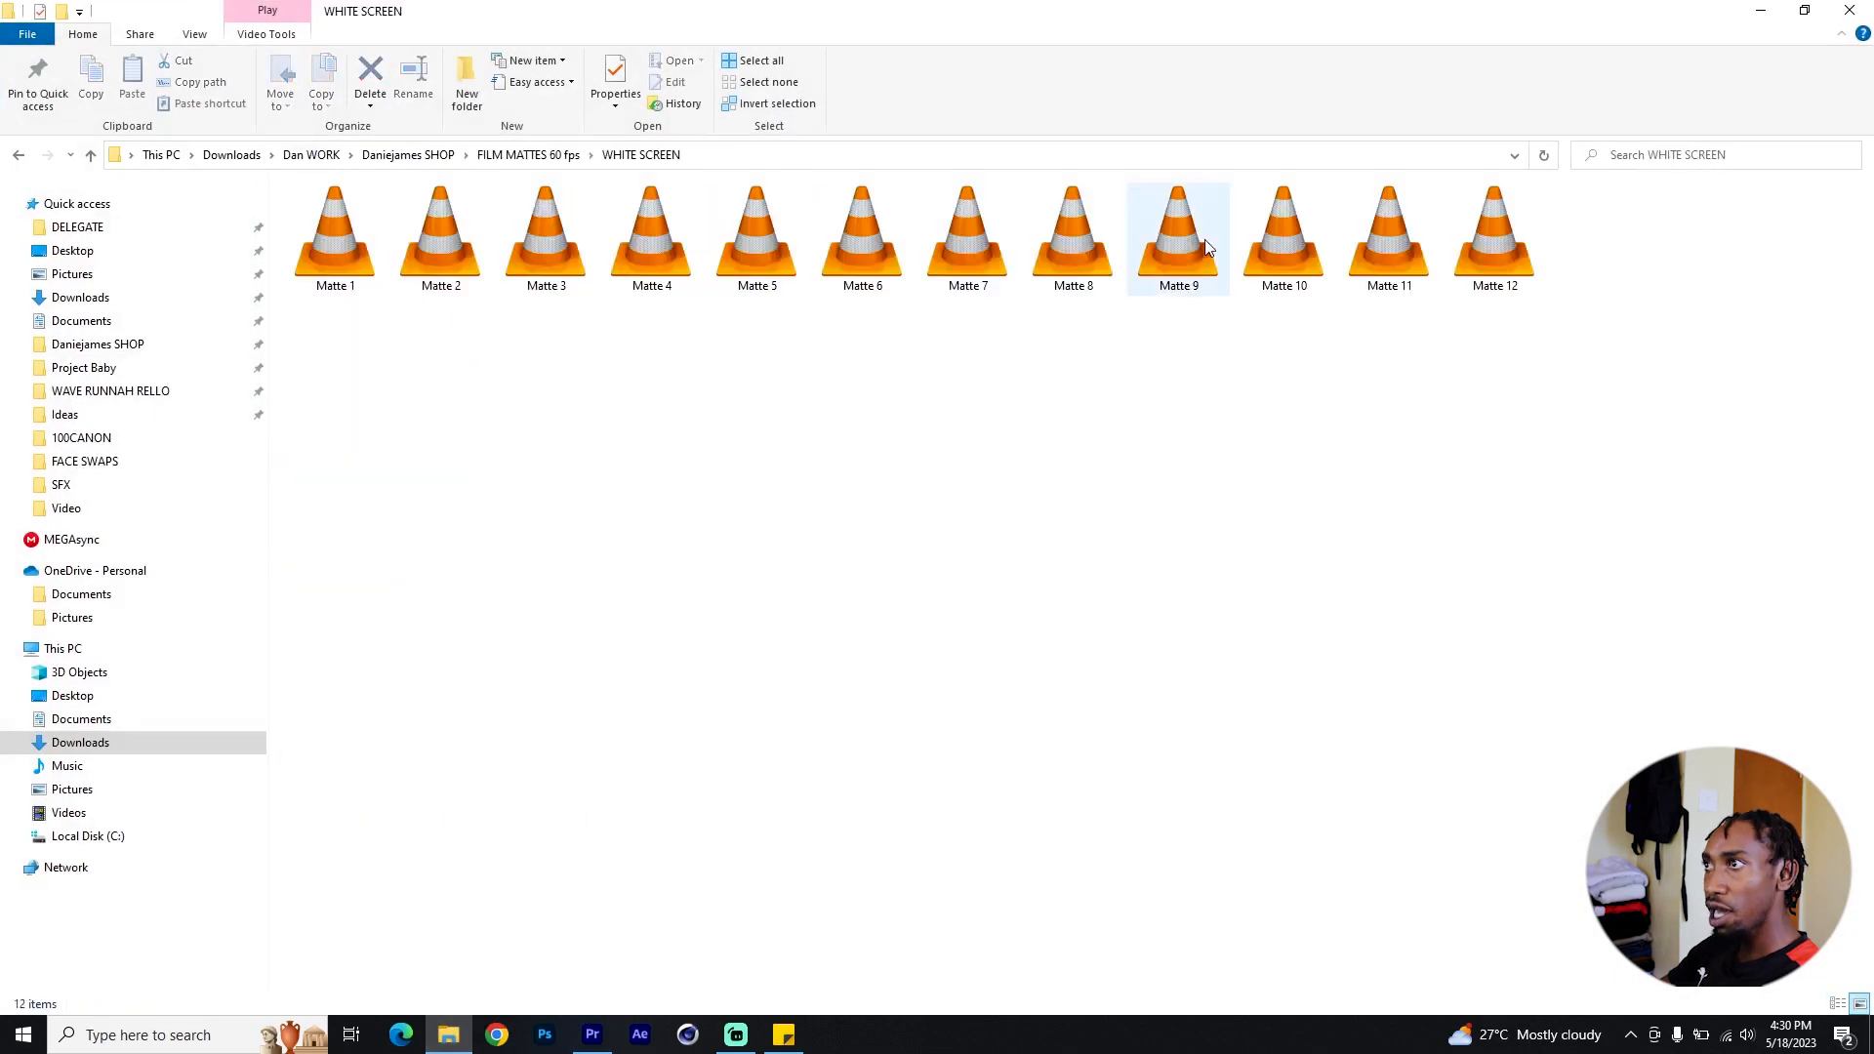
{"action": "left_click", "coordinate": [1178, 239]}
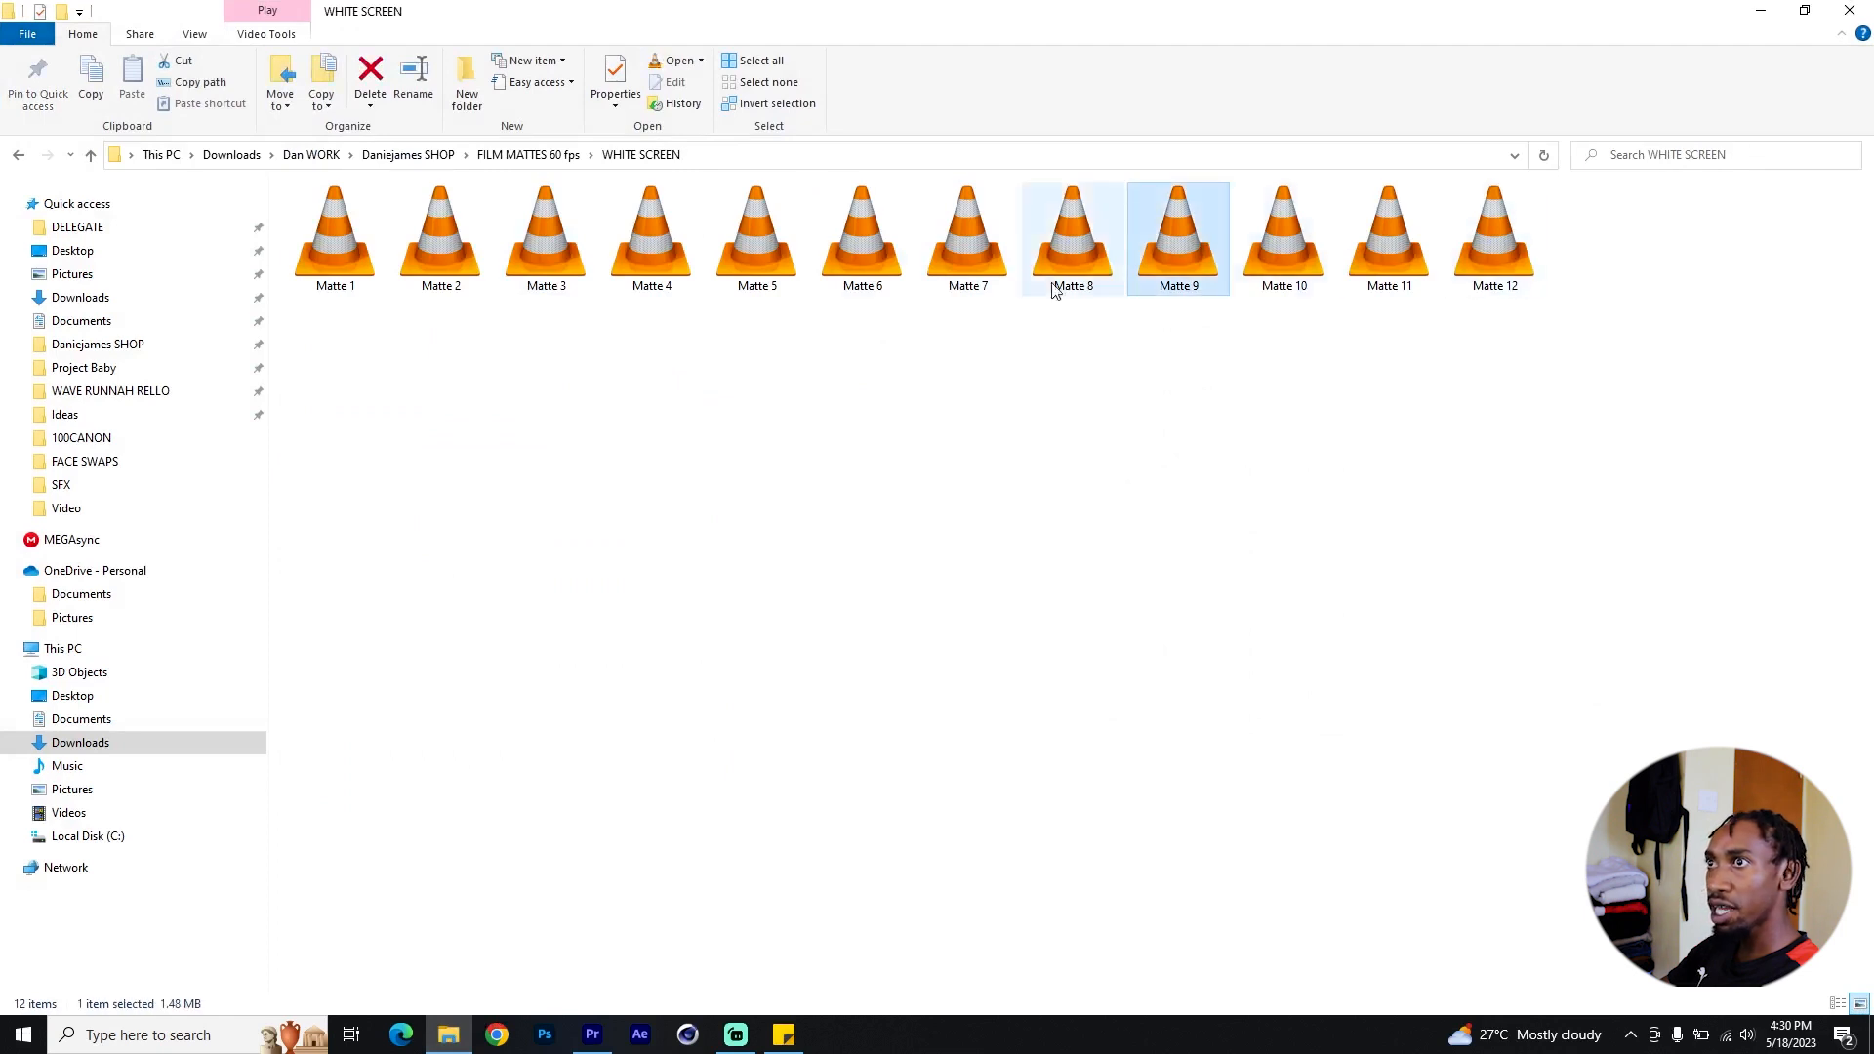
{"action": "left_click", "coordinate": [783, 264], "text": "ctrl"}
{"action": "left_click_drag", "start_coordinate": [756, 249], "coordinate": [623, 1039]}
{"action": "left_click_drag", "start_coordinate": [727, 259], "coordinate": [601, 396]}
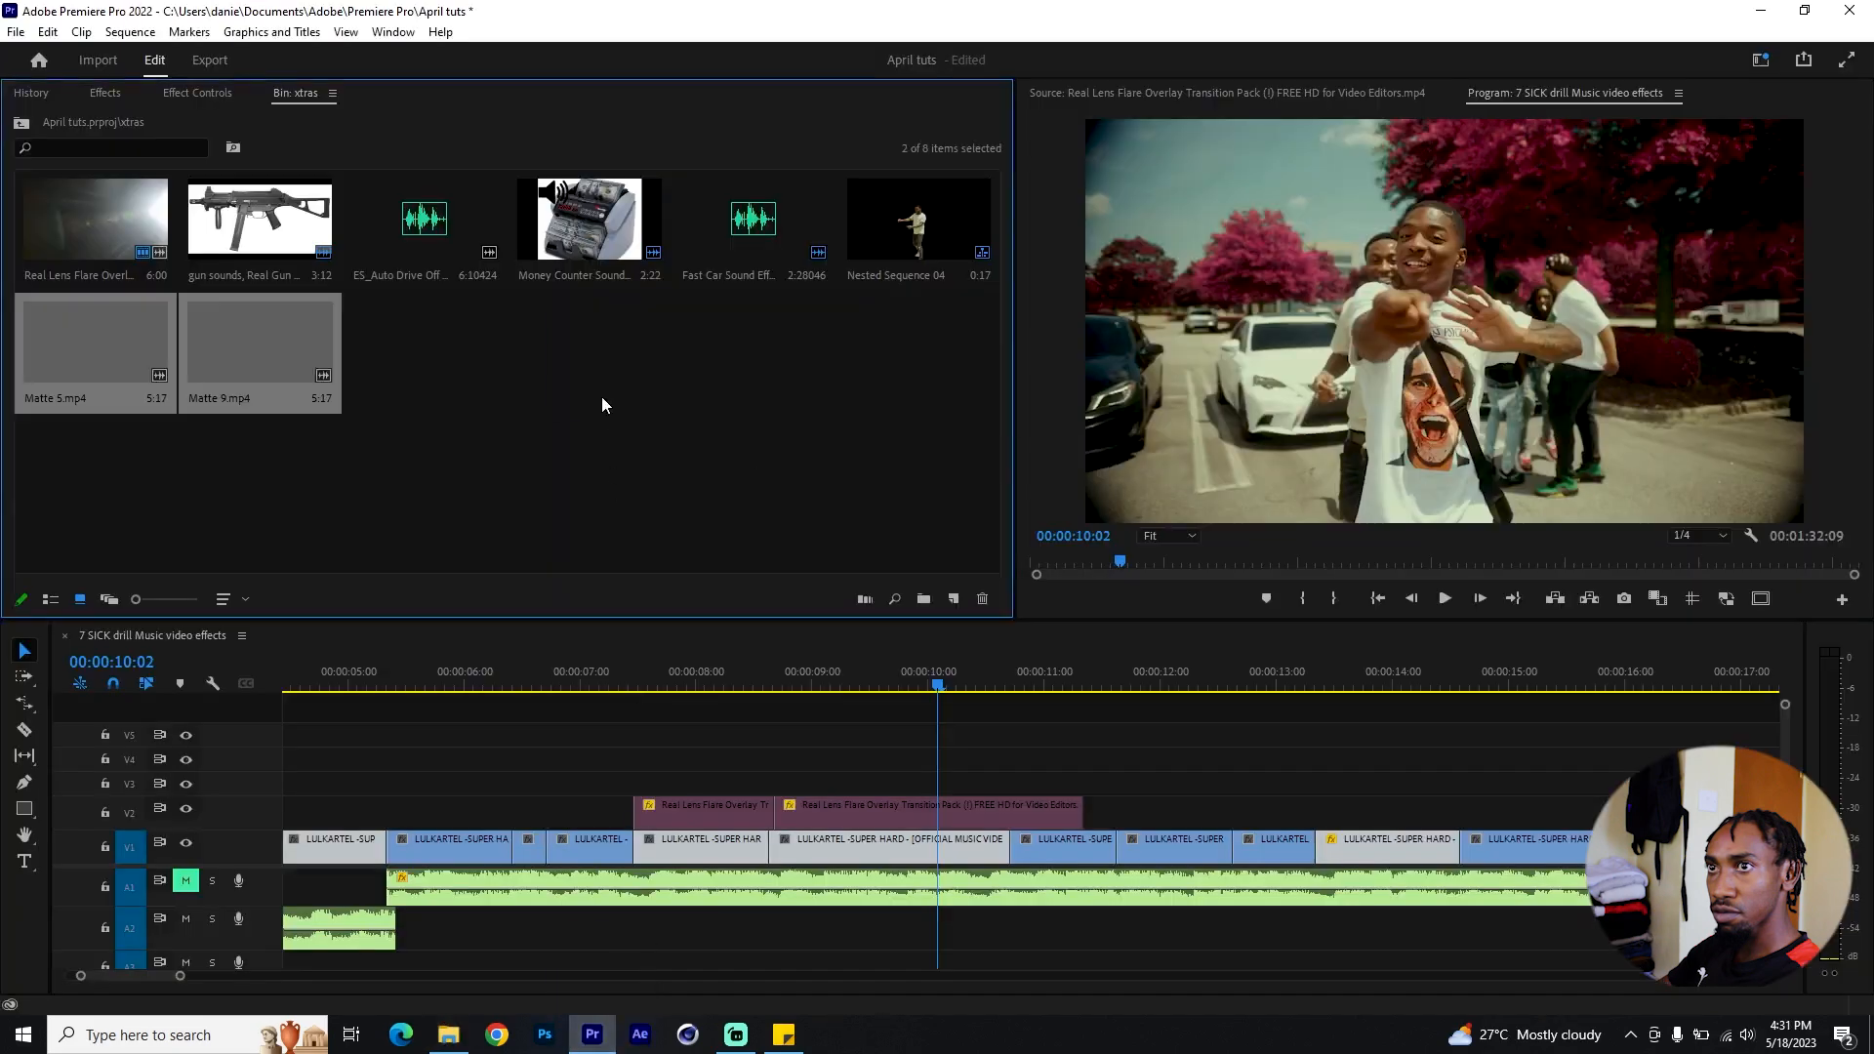
Step: Preview Matte 5.mp4, place only its video on V3 from the start of the lens flare clips, and play it back
{"action": "double_click", "coordinate": [95, 342]}
{"action": "left_click", "coordinate": [1304, 563]}
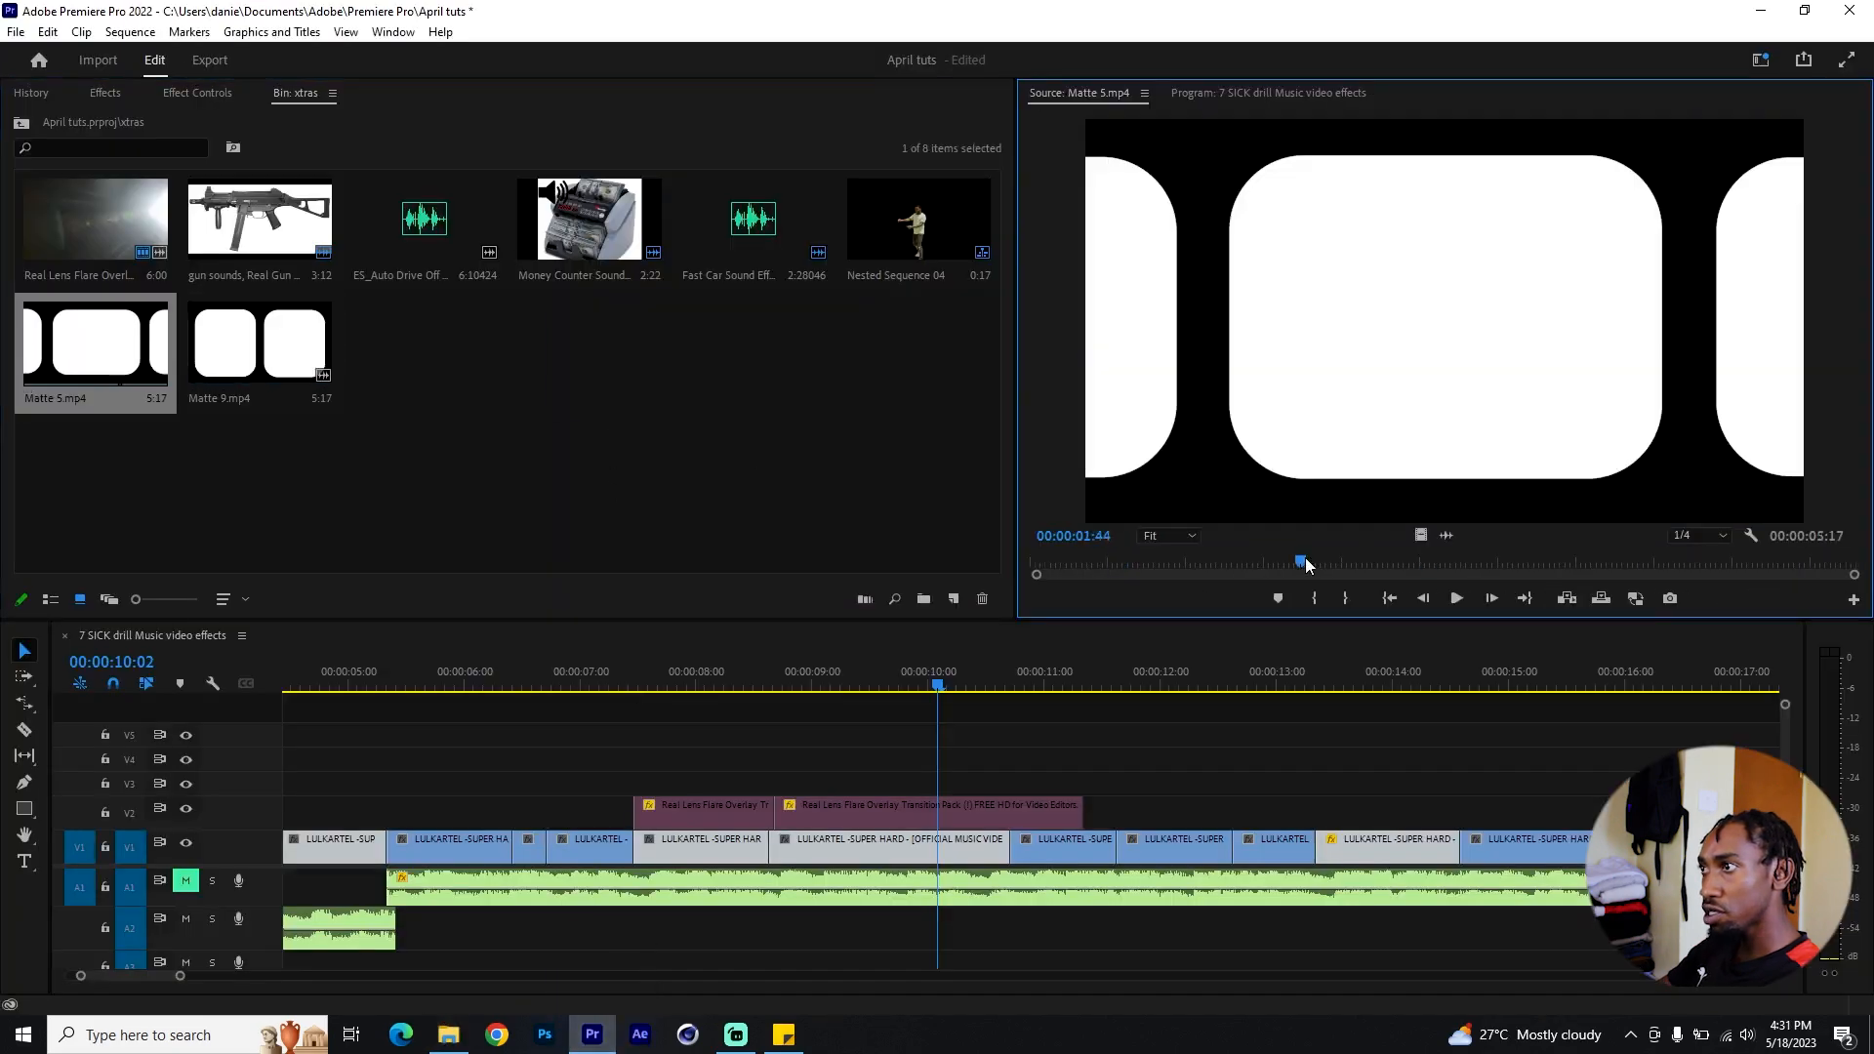
{"action": "left_click_drag", "start_coordinate": [1421, 536], "coordinate": [644, 783]}
{"action": "left_click", "coordinate": [650, 674]}
{"action": "key", "text": "space"}
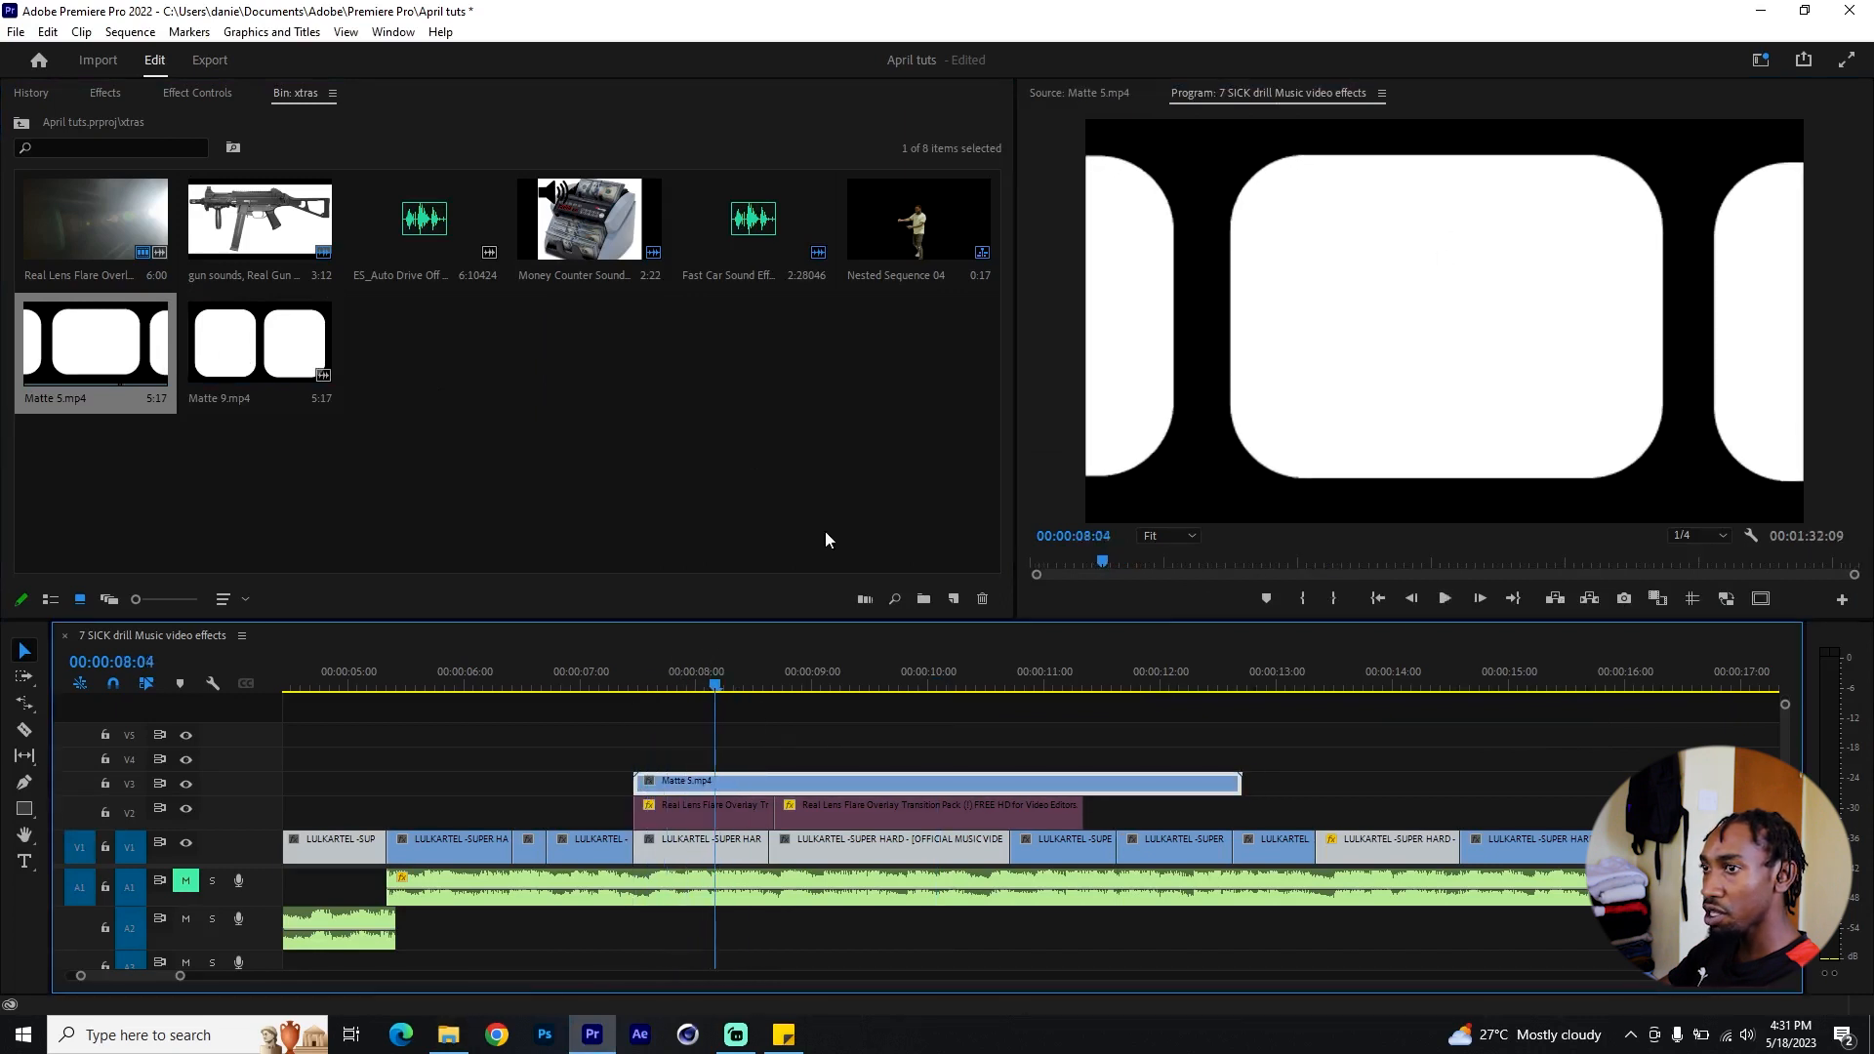
Step: Set the Matte 5.mp4 clip's opacity blend mode to Multiply
{"action": "left_click", "coordinate": [631, 685]}
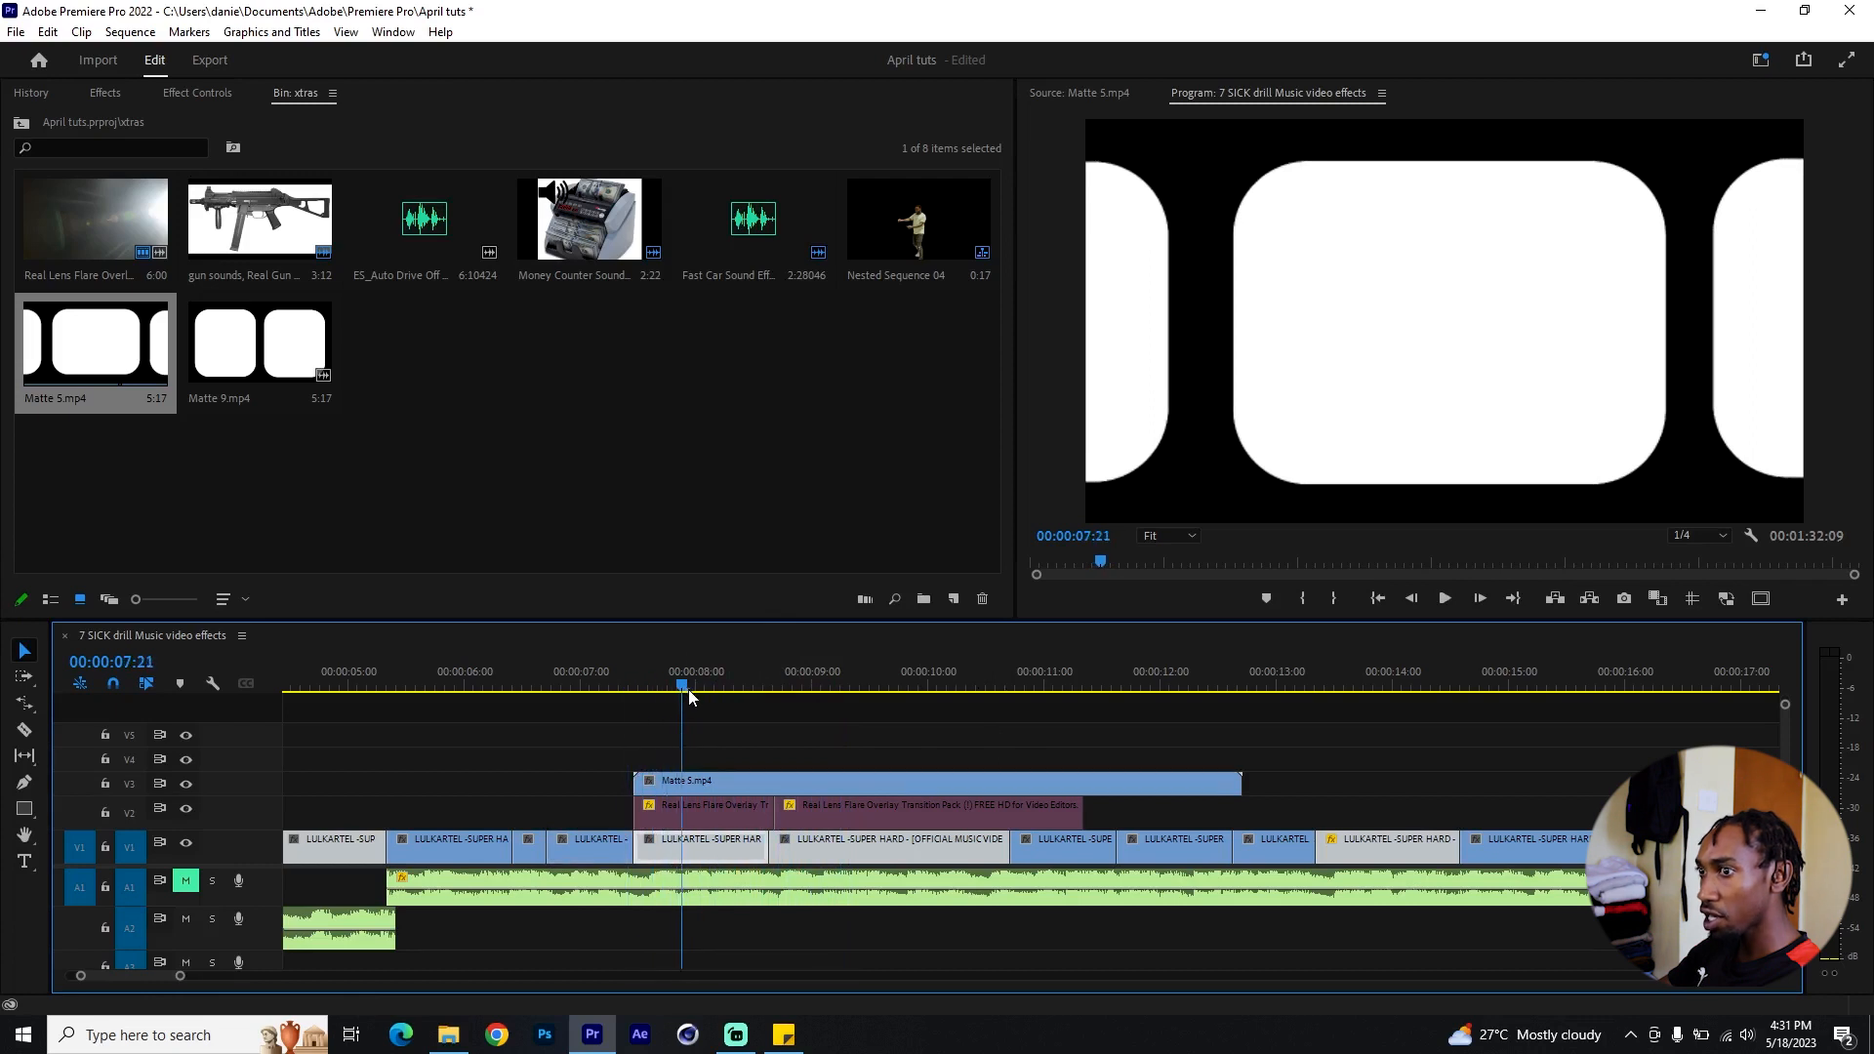
{"action": "left_click", "coordinate": [718, 781]}
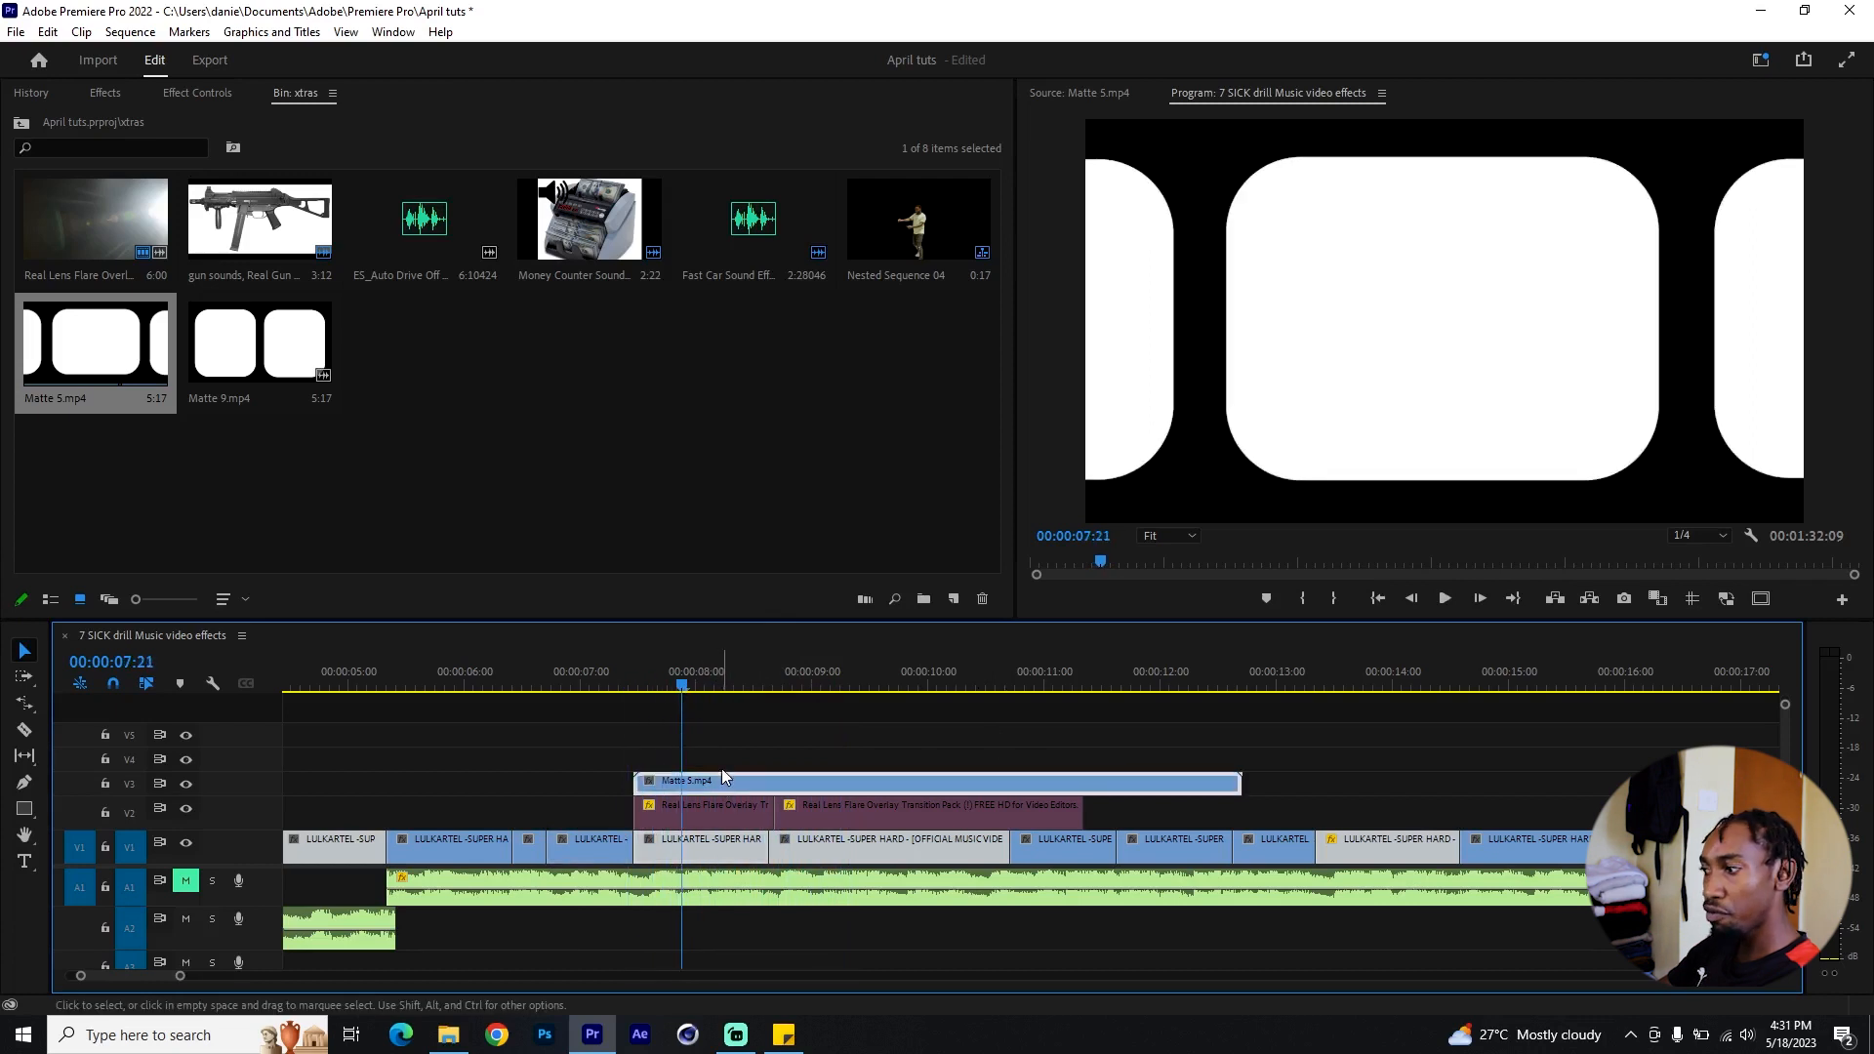
{"action": "key", "text": "shift+5"}
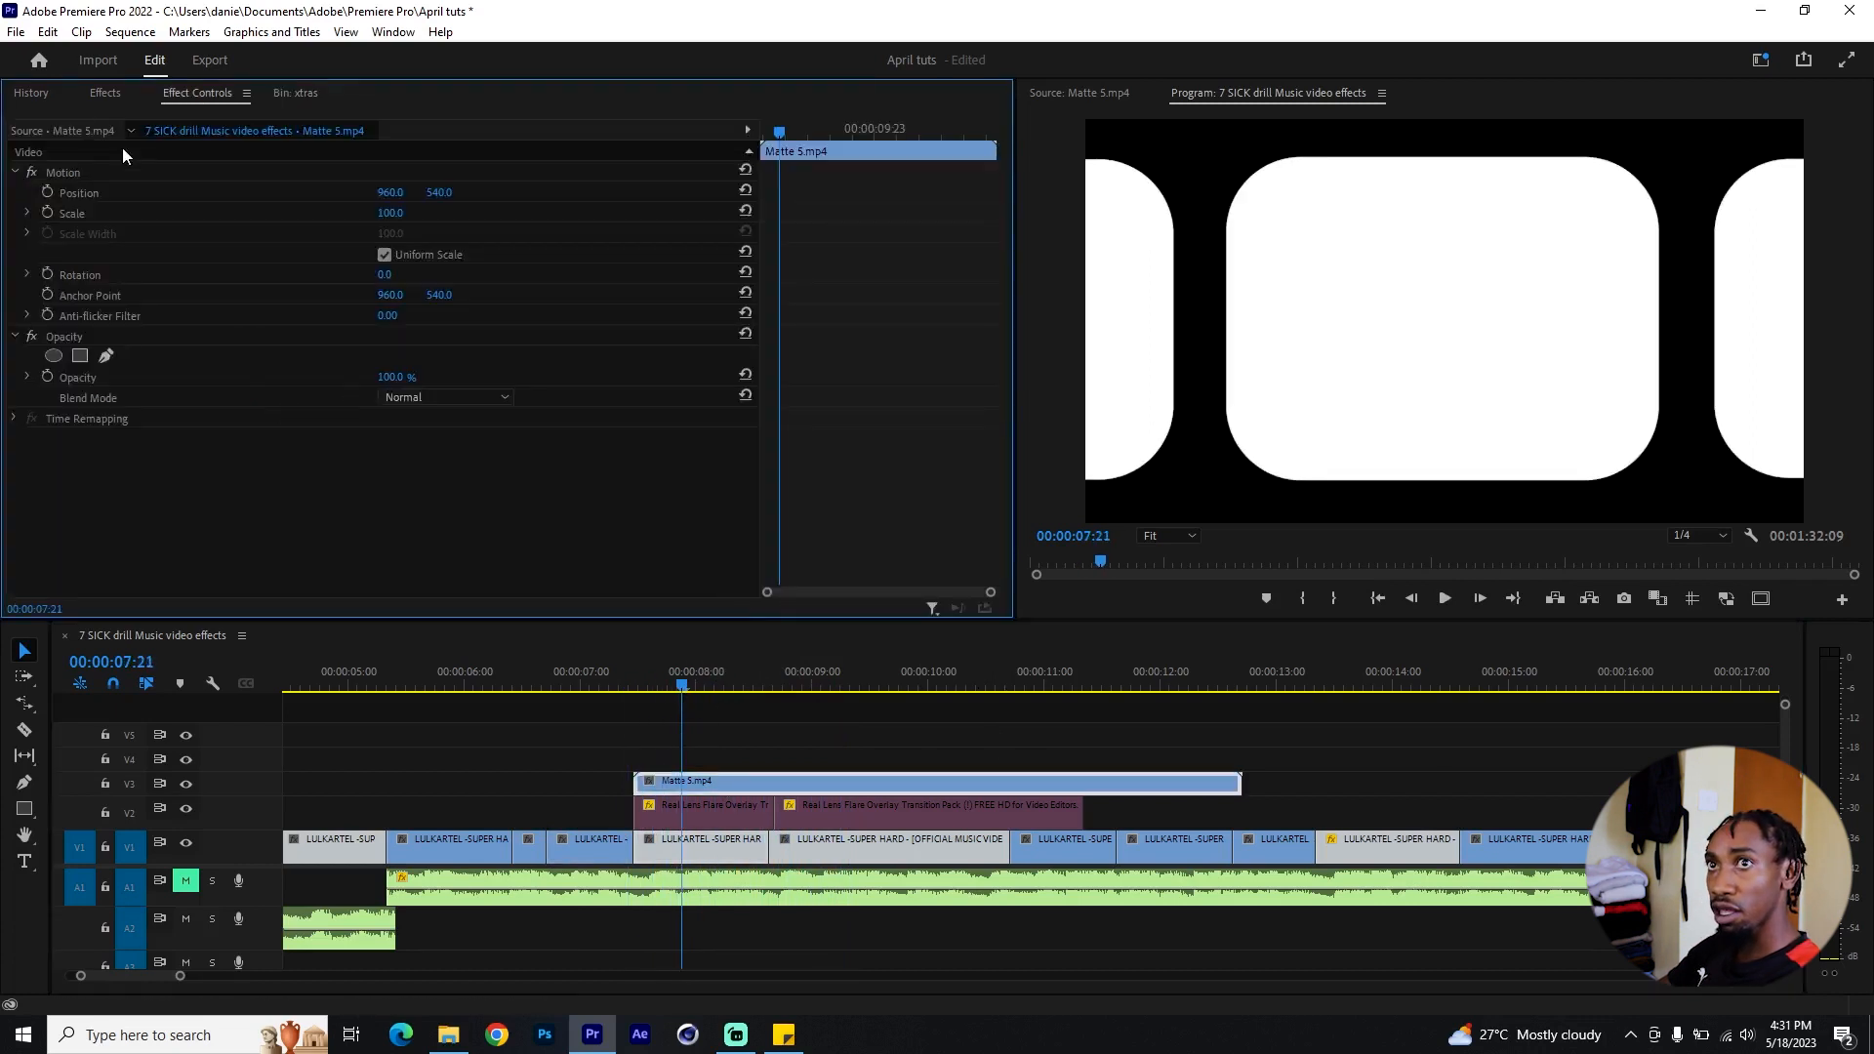
{"action": "left_click", "coordinate": [455, 391]}
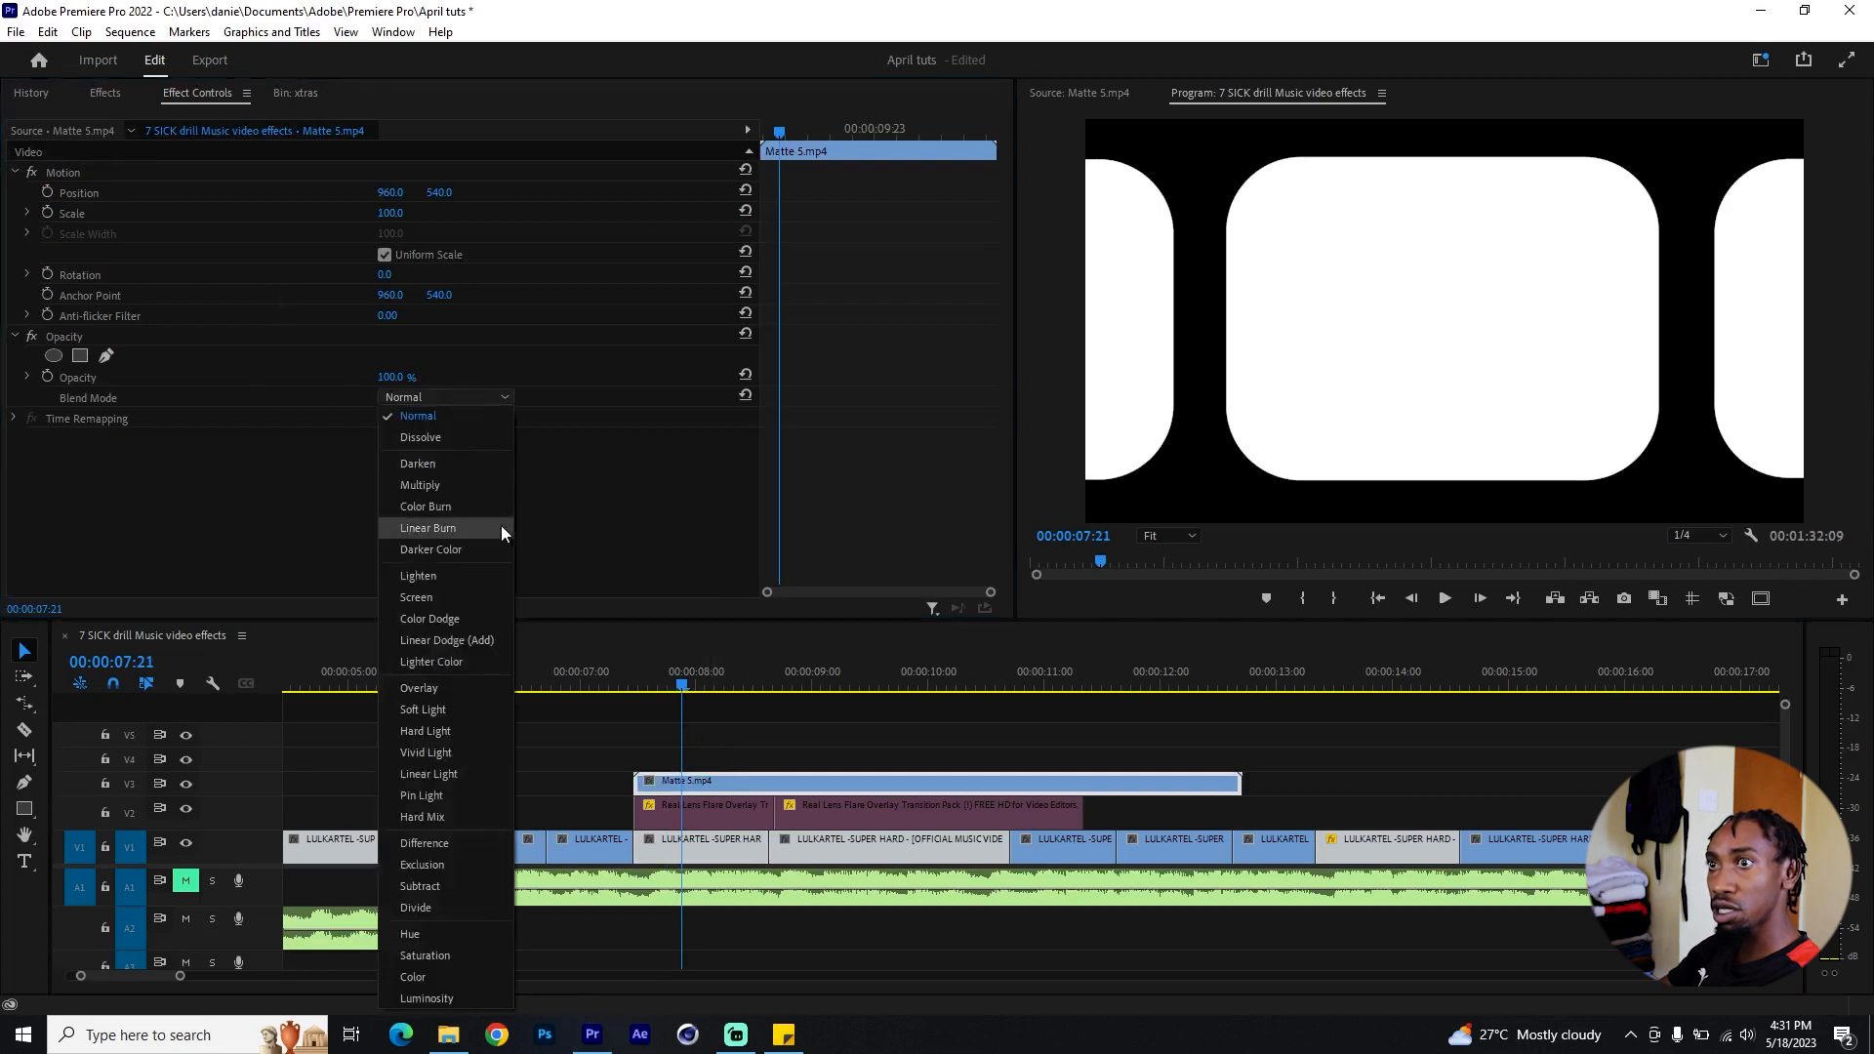
{"action": "left_click", "coordinate": [464, 482]}
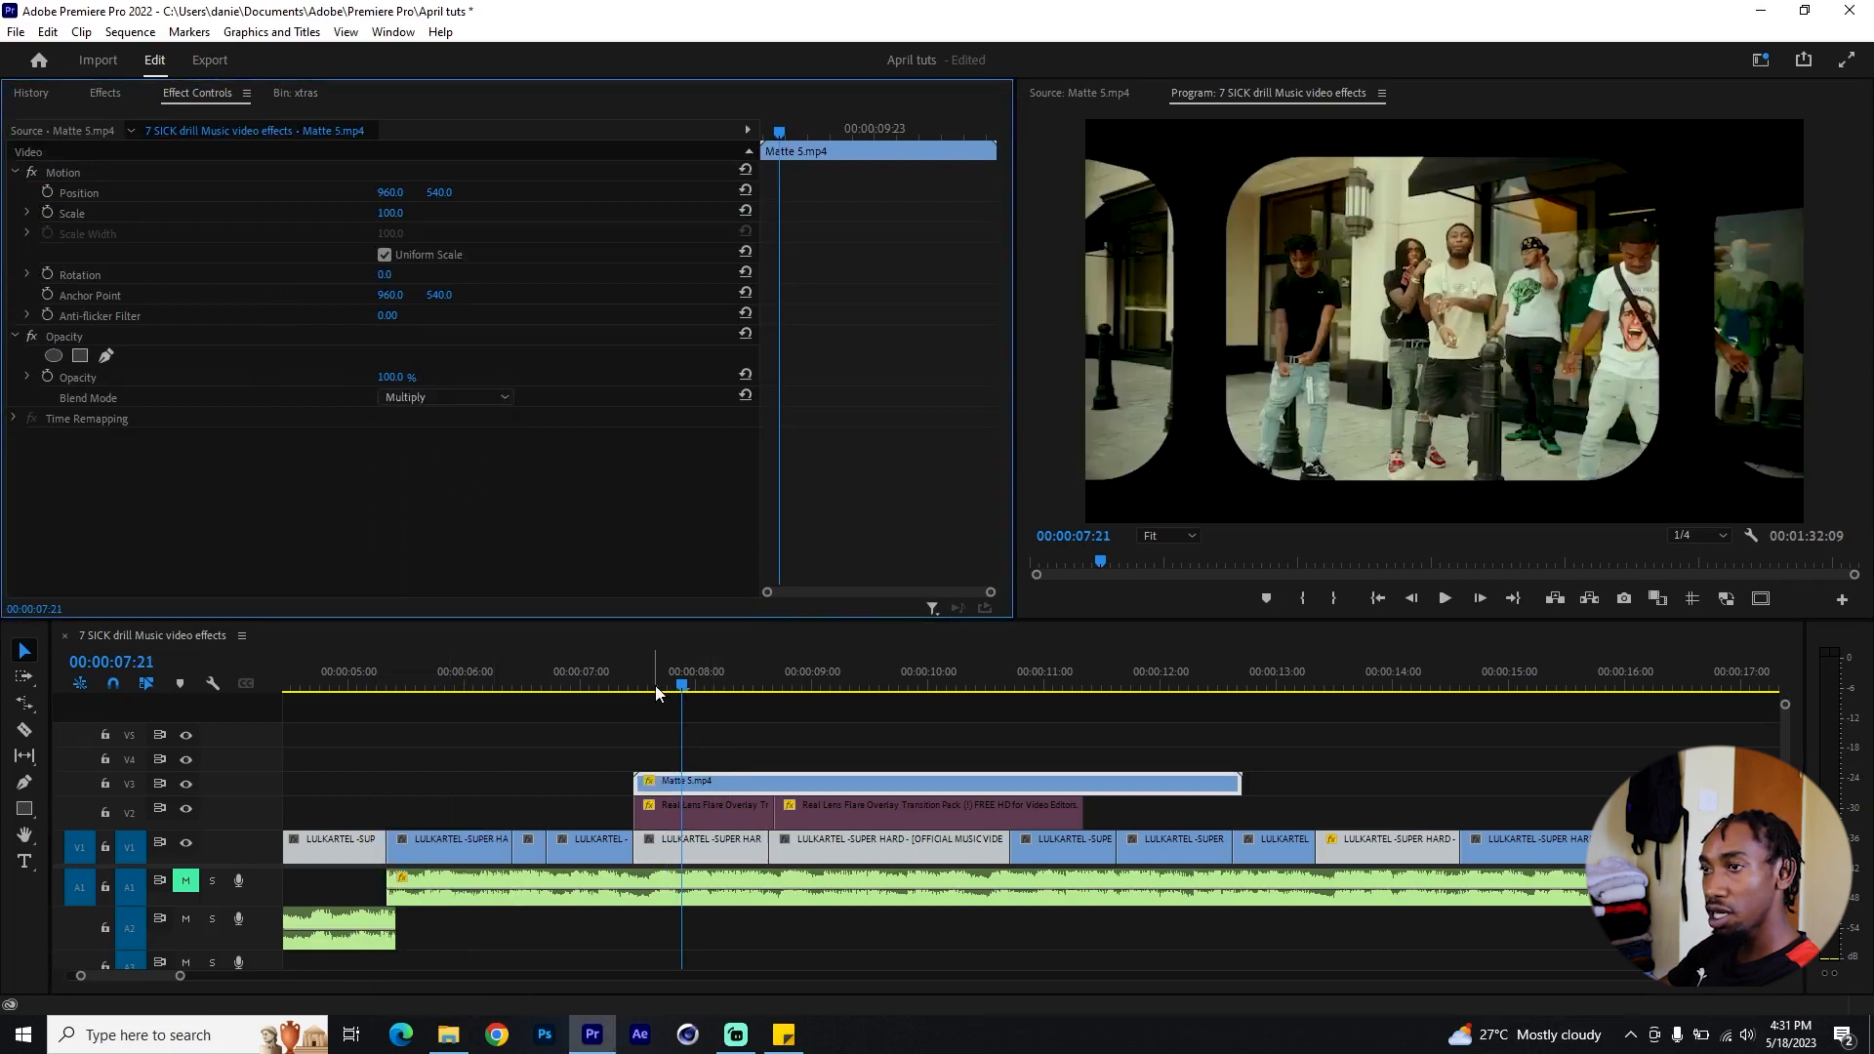
Step: Play back the sequence from 00:00:07:14 to check the film matte over the footage
{"action": "left_click", "coordinate": [647, 690]}
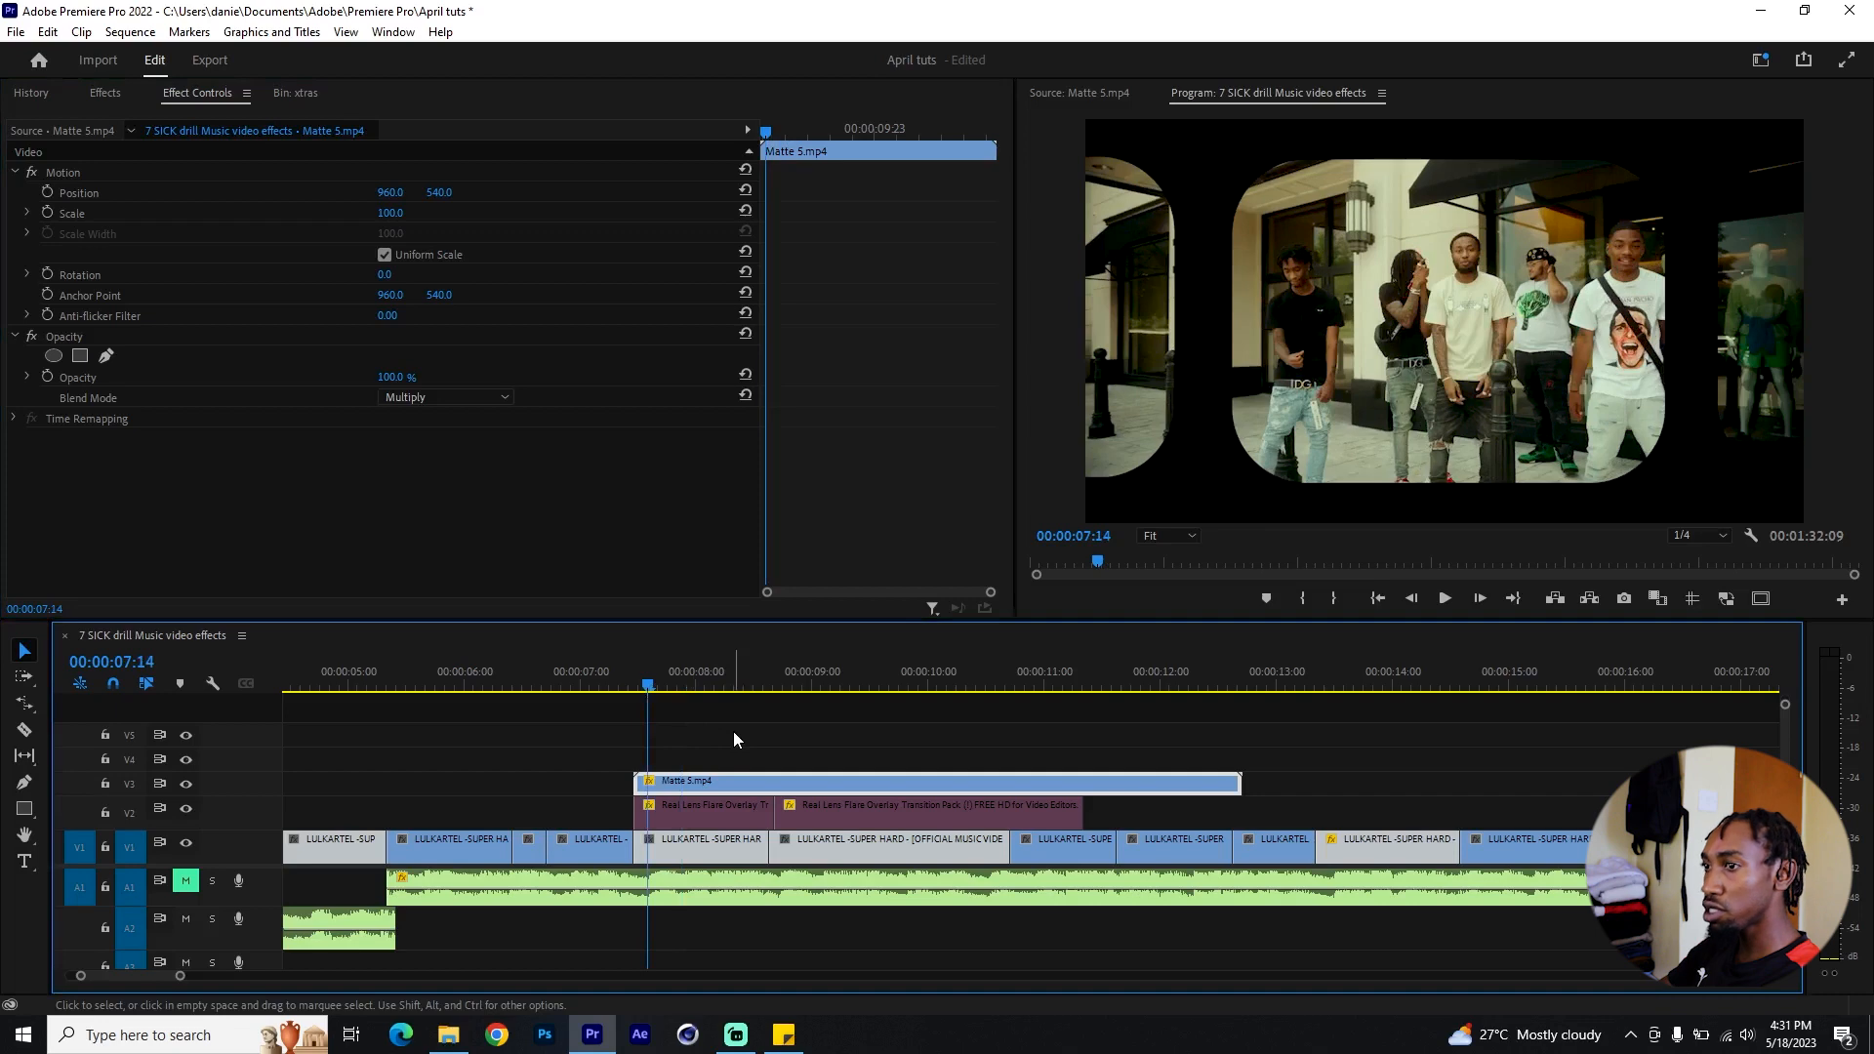
{"action": "key", "text": "space"}
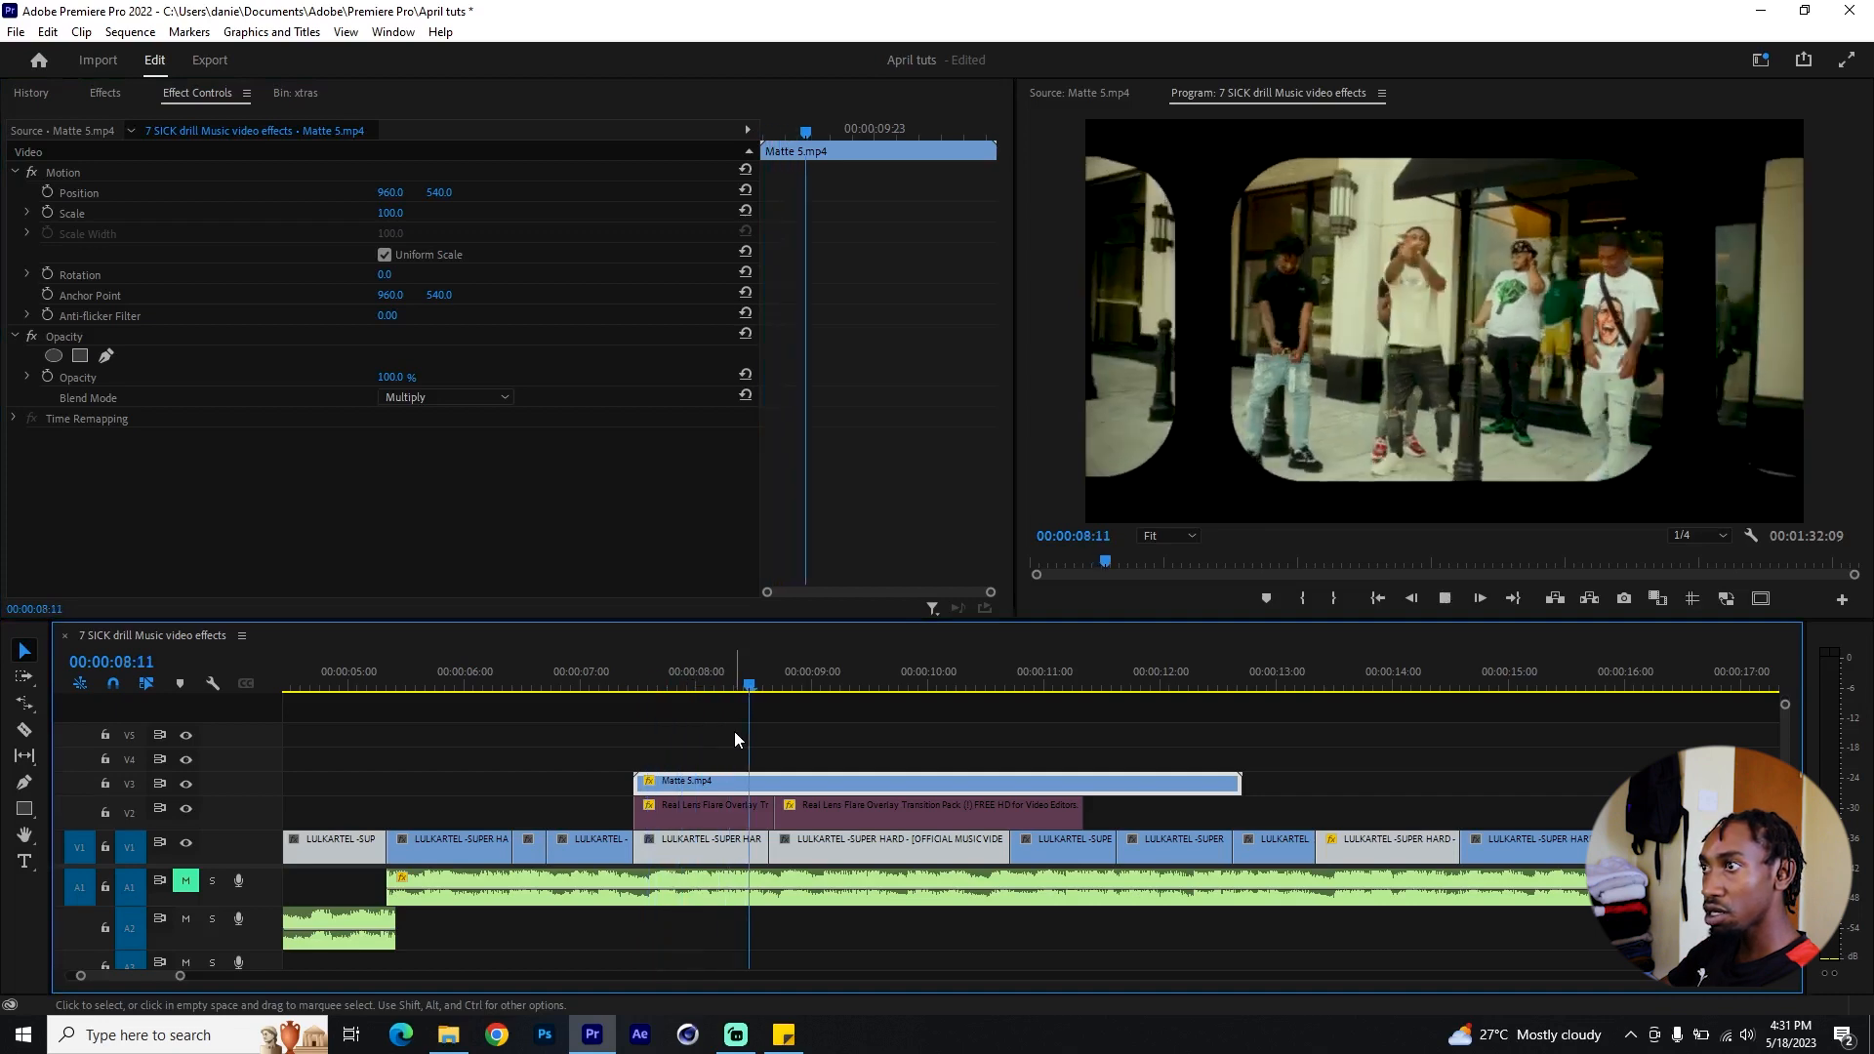
{"action": "key", "text": "space"}
Step: Re-enable the two lens flare clips on V2 beneath the matte and scrub through the combined look
{"action": "left_click_drag", "start_coordinate": [1109, 818], "coordinate": [671, 797]}
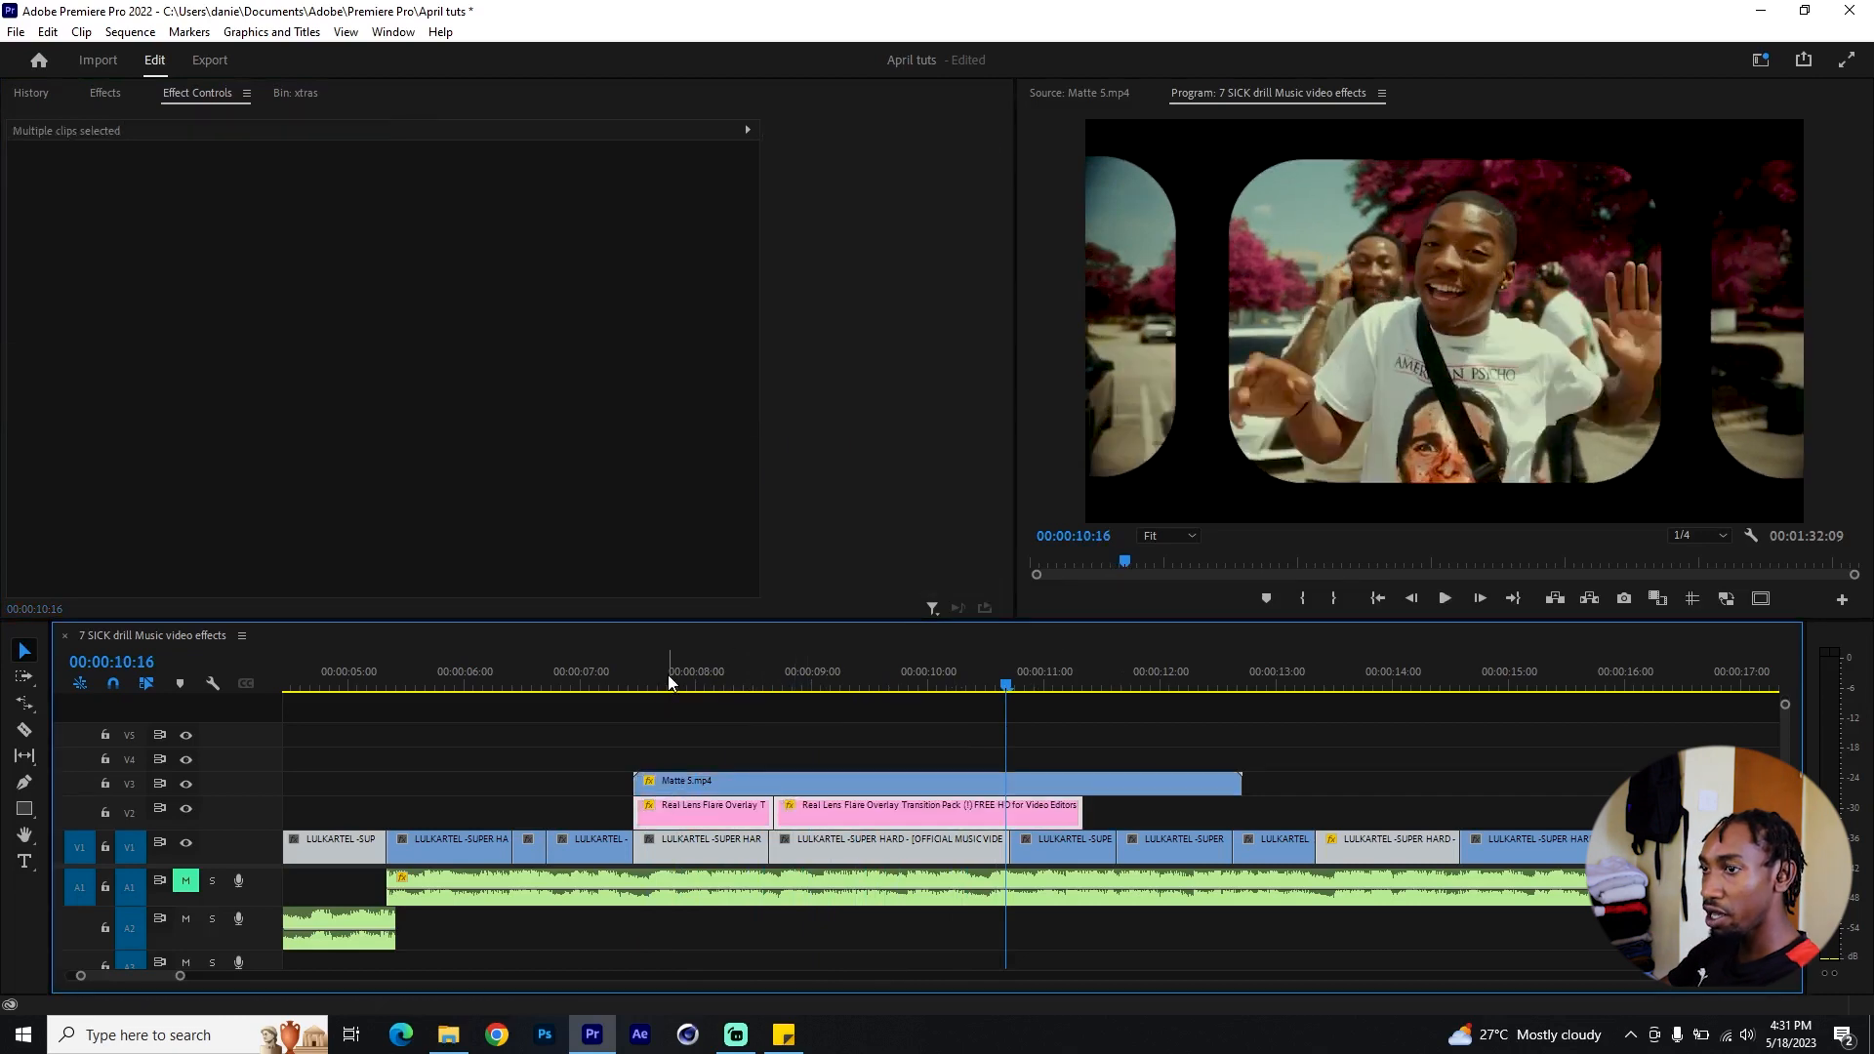
{"action": "left_click", "coordinate": [710, 804]}
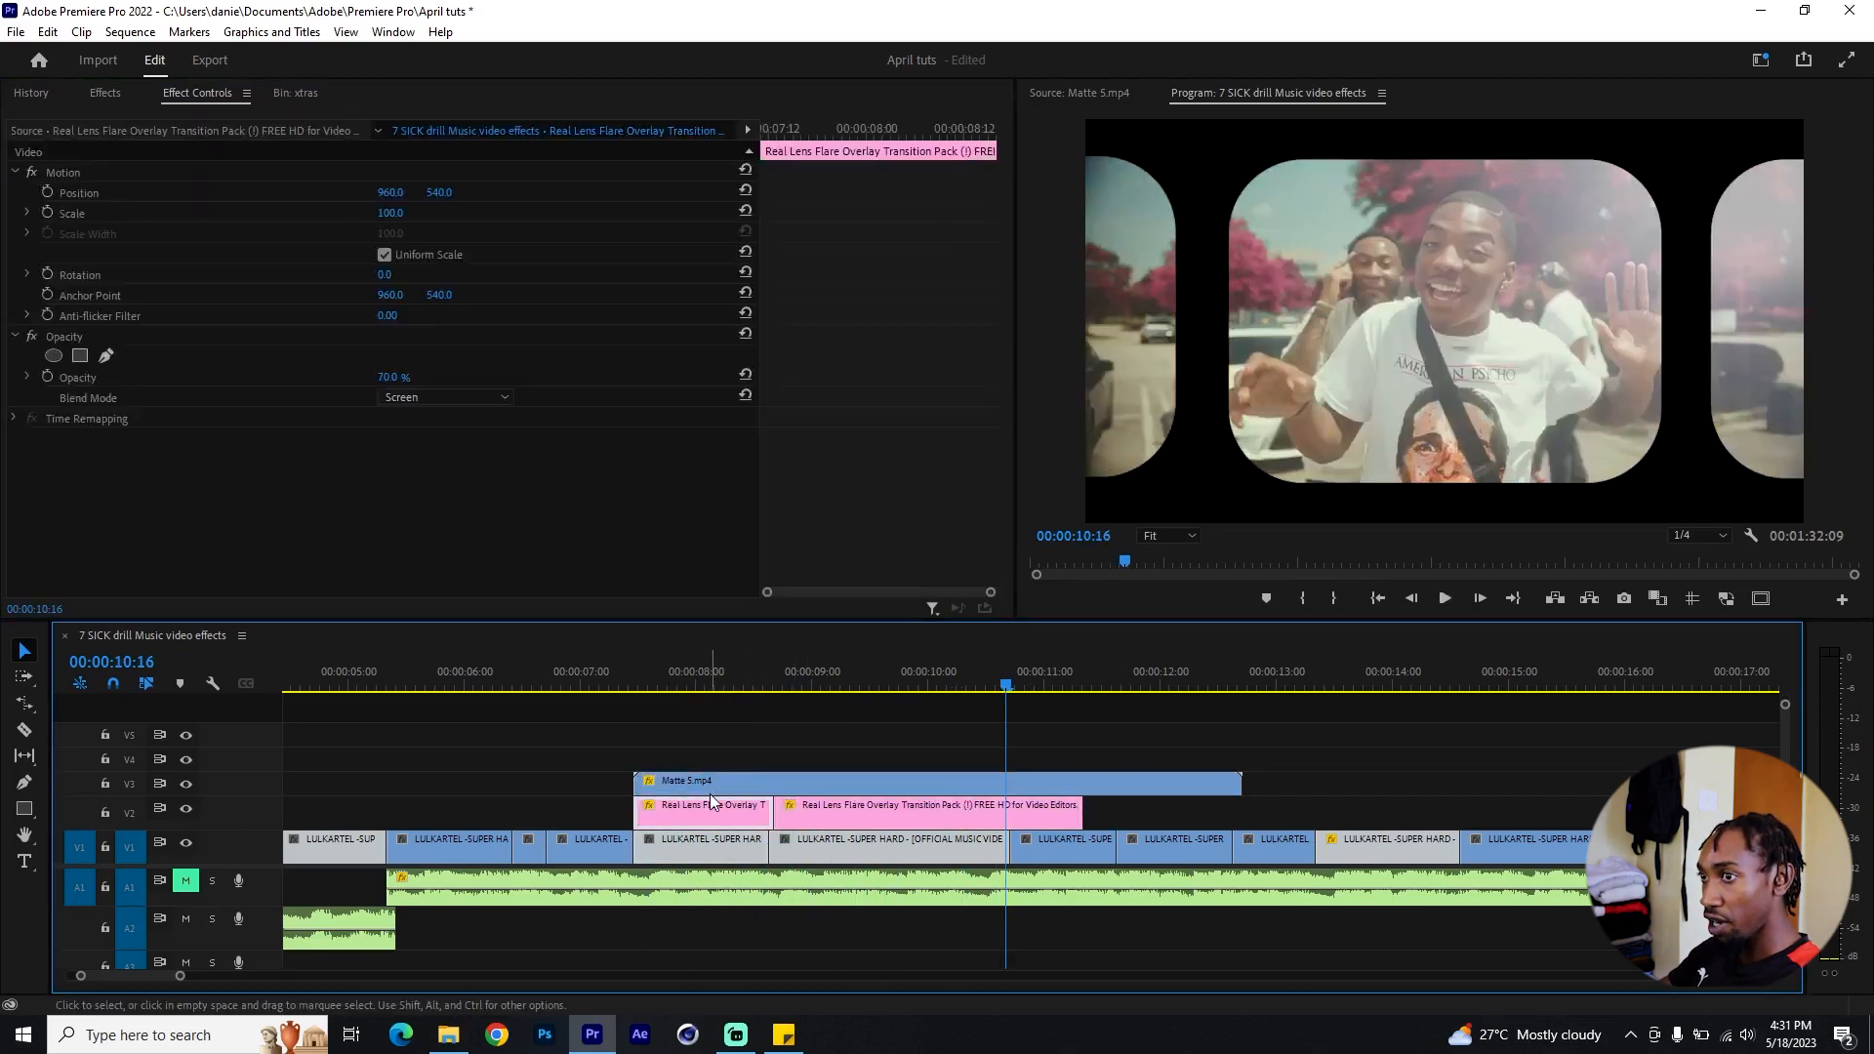
{"action": "left_click_drag", "start_coordinate": [672, 671], "coordinate": [719, 677]}
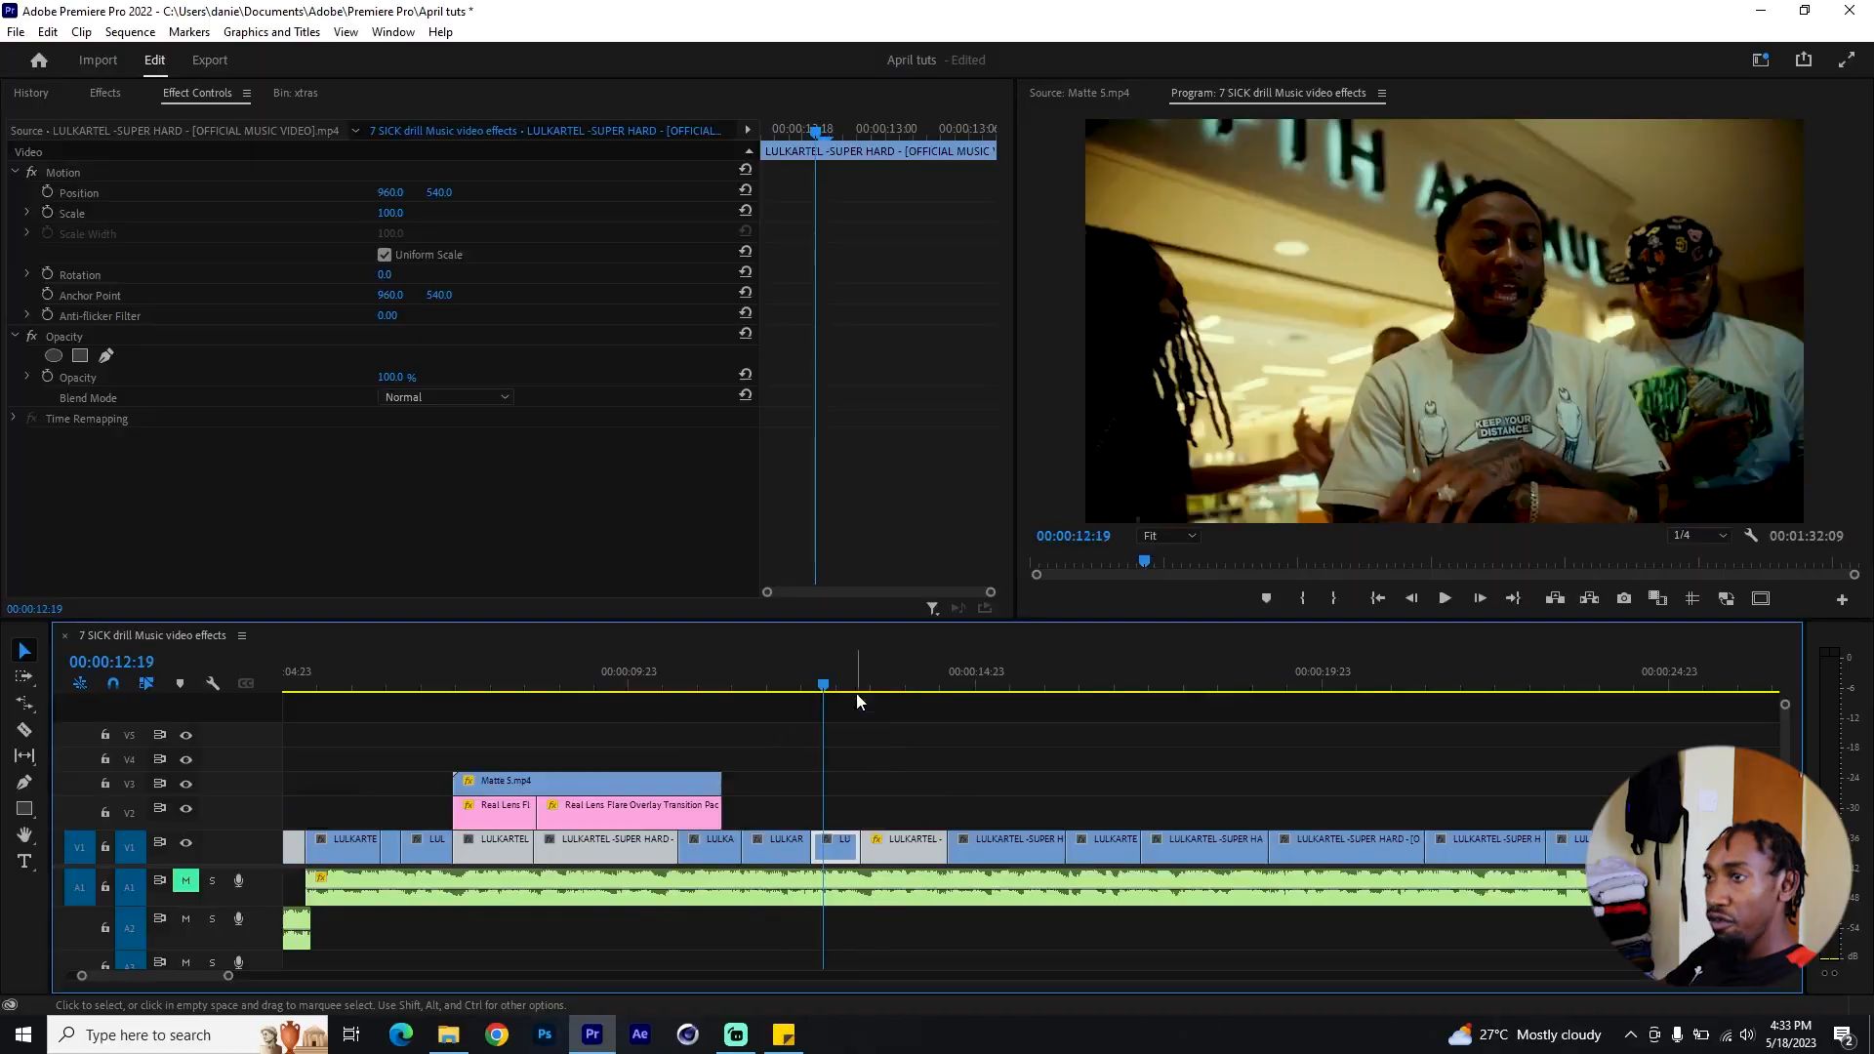
Step: Duplicate the V1 clip that starts at 00:00:14:14 onto V2 directly above the original
{"action": "left_click_drag", "start_coordinate": [857, 693], "coordinate": [938, 703]}
{"action": "scroll", "coordinate": [972, 765], "scroll_direction": "up", "scroll_amount": 3}
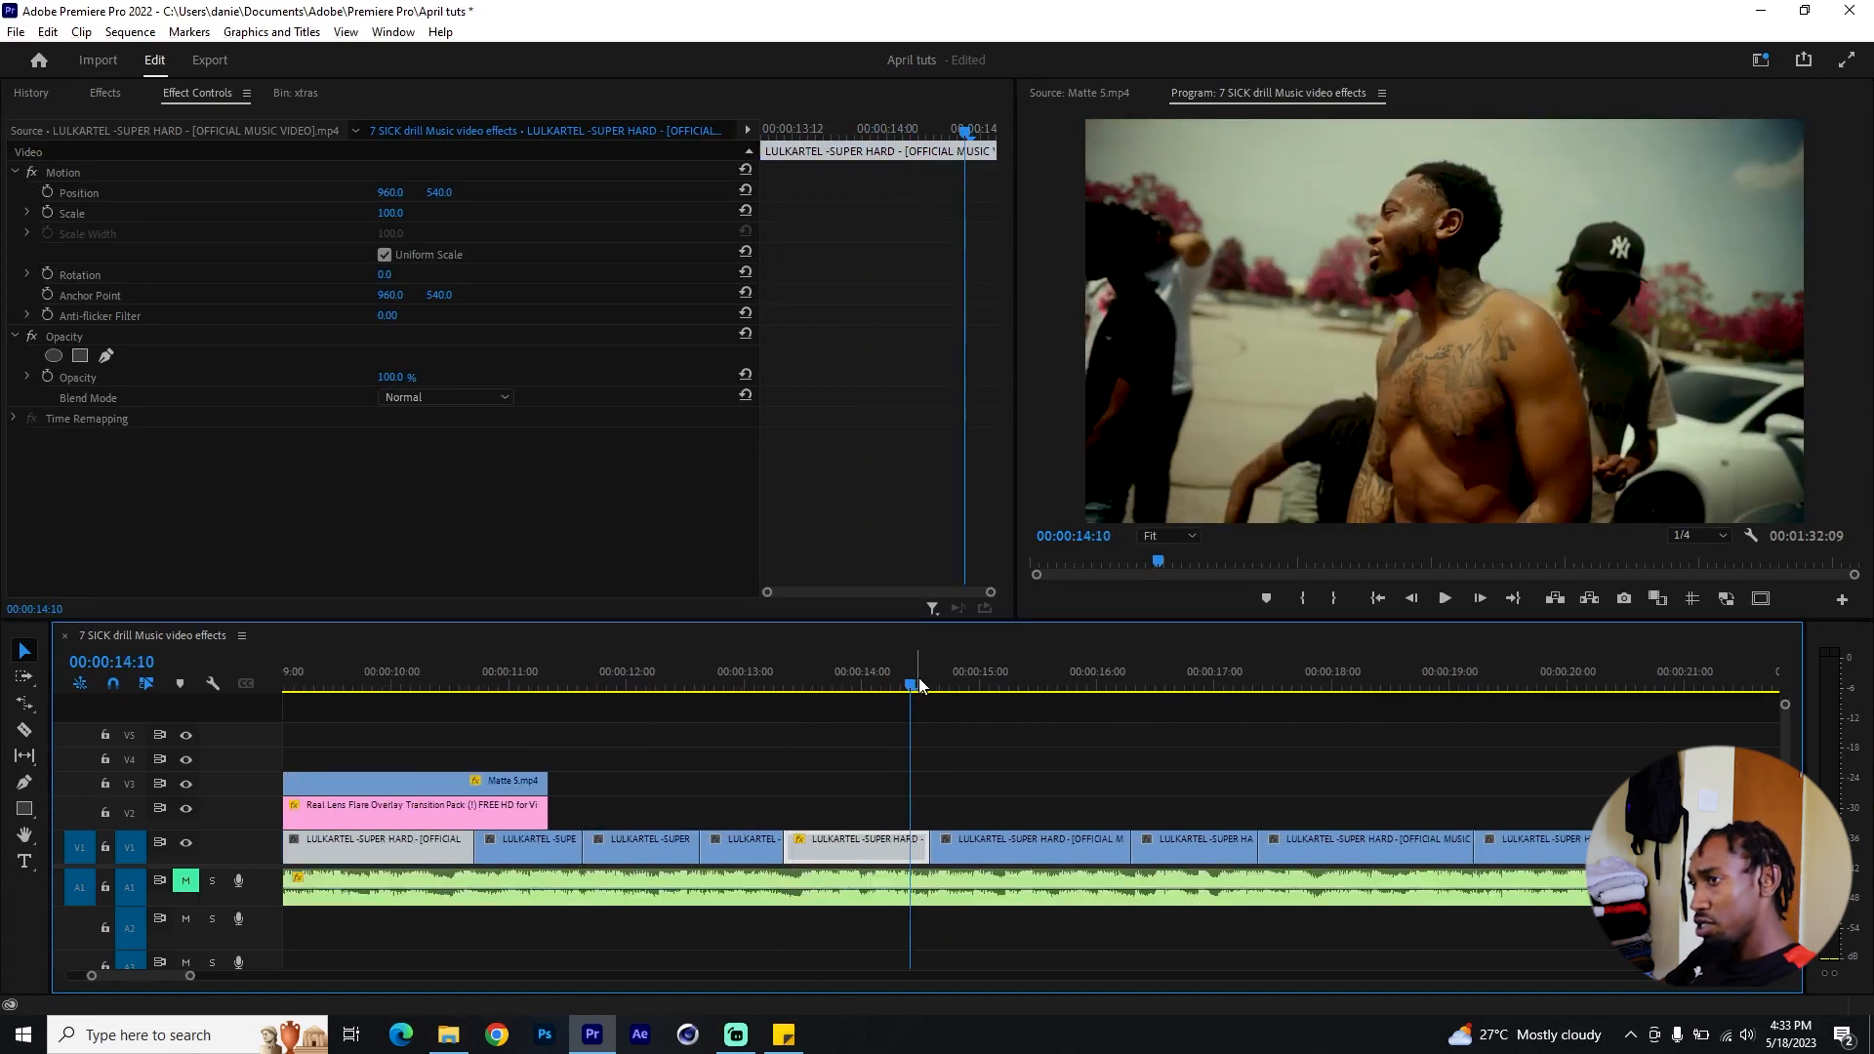
{"action": "left_click_drag", "start_coordinate": [920, 685], "coordinate": [935, 688]}
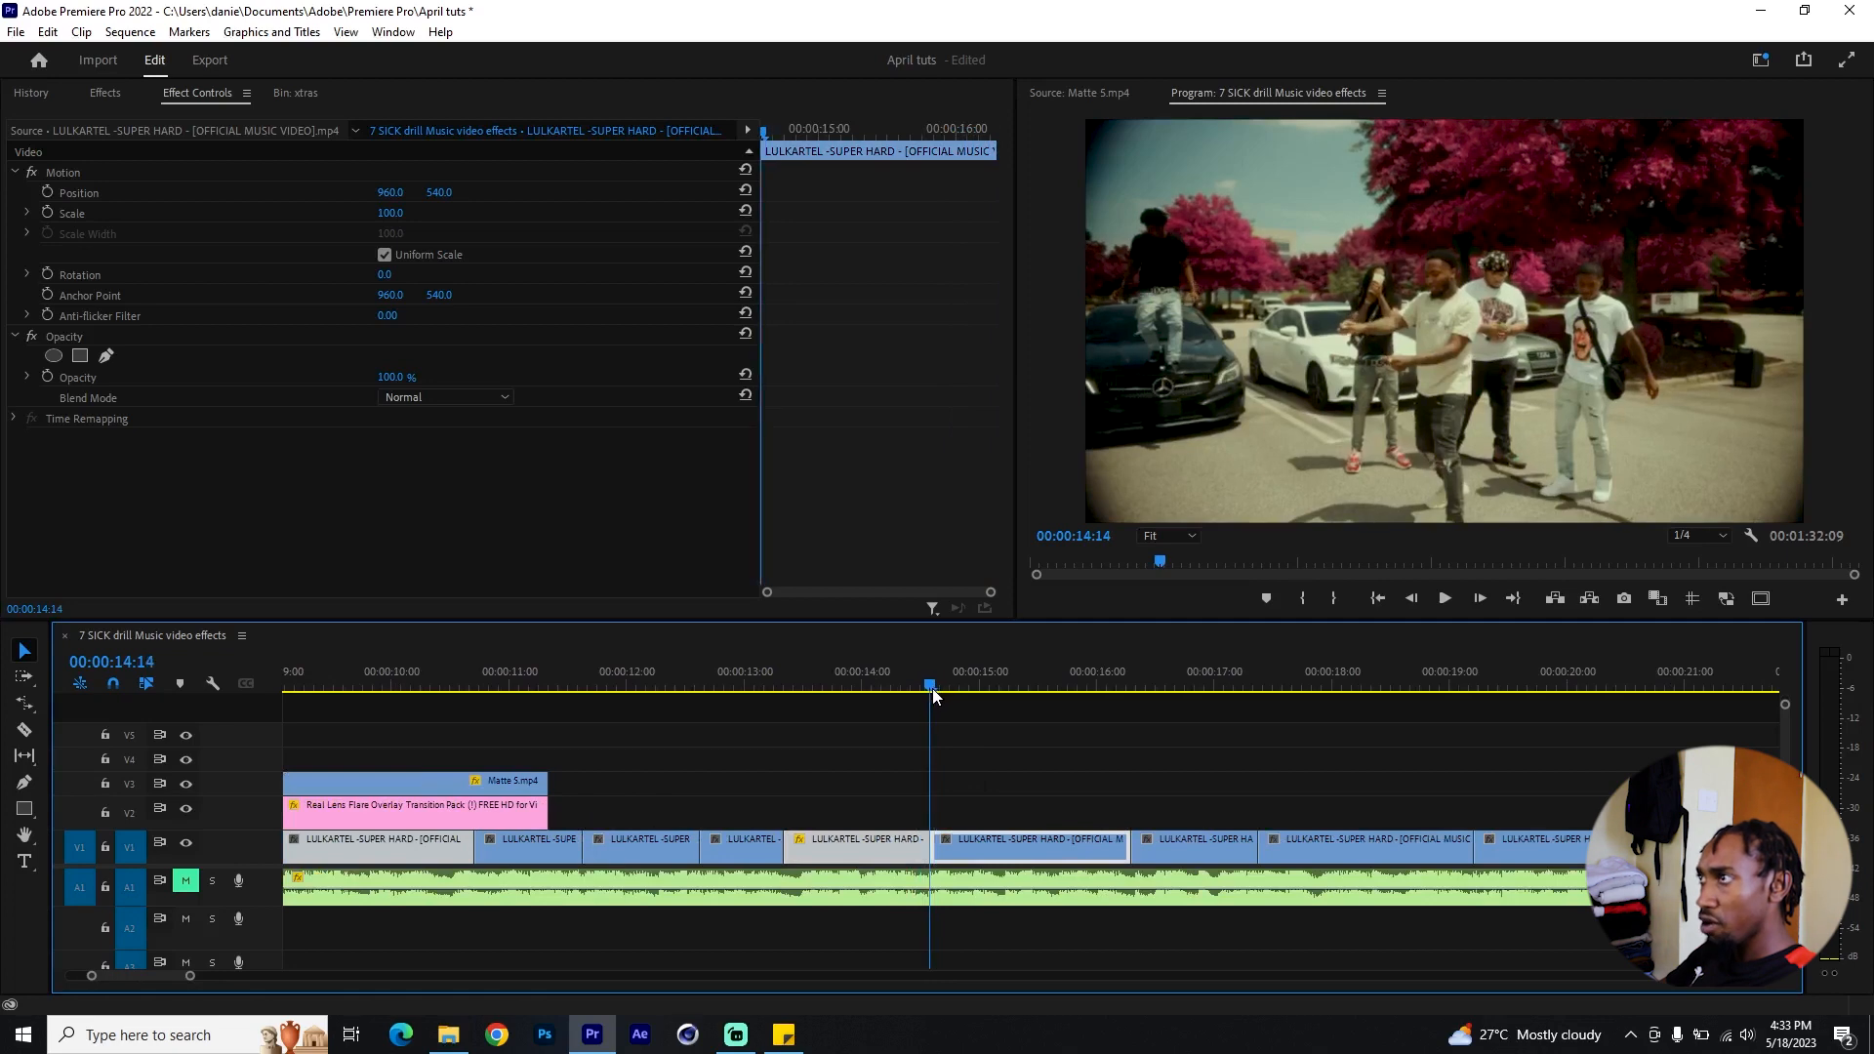
{"action": "scroll", "coordinate": [887, 759], "scroll_direction": "up", "scroll_amount": 3}
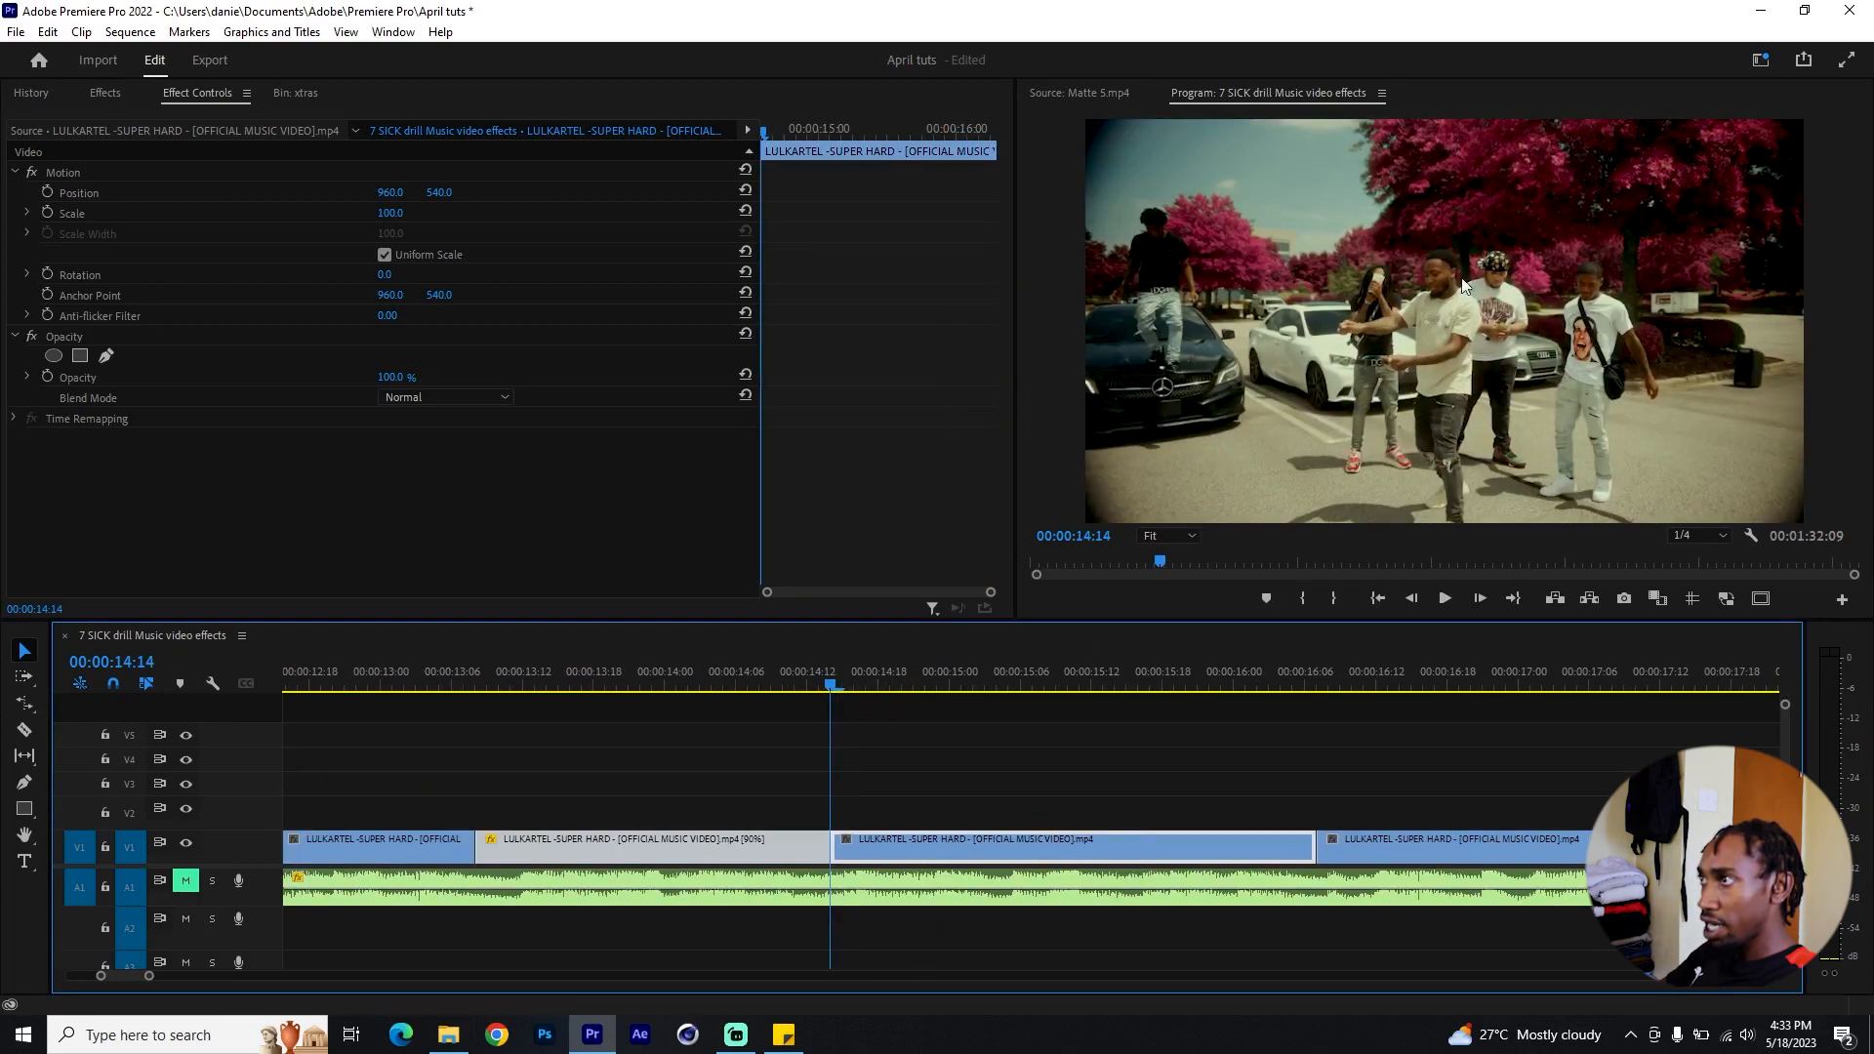
{"action": "mouse_move", "coordinate": [826, 685]}
{"action": "left_mouse_down"}
{"action": "mouse_move", "coordinate": [796, 690]}
{"action": "mouse_move", "coordinate": [843, 703]}
{"action": "mouse_move", "coordinate": [829, 685]}
{"action": "left_mouse_up"}
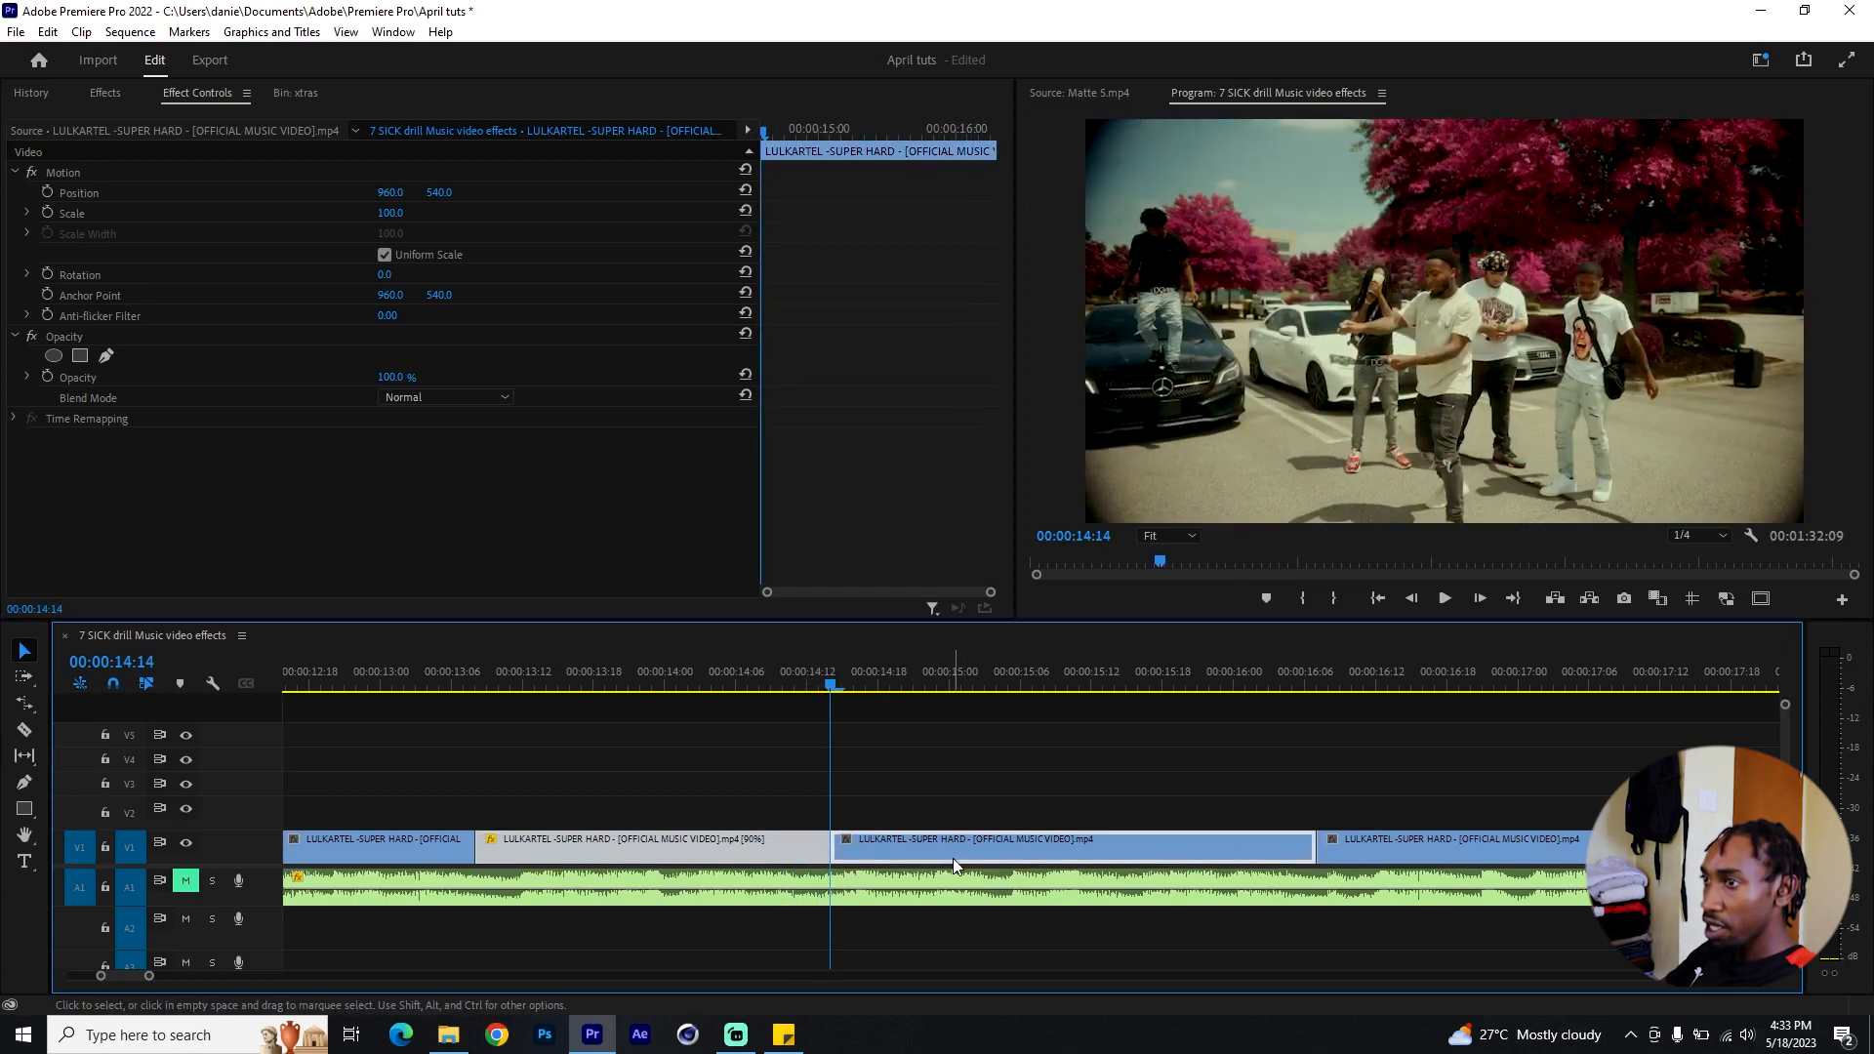
{"action": "left_click", "coordinate": [941, 806]}
{"action": "left_click_drag", "start_coordinate": [917, 847], "coordinate": [876, 820]}
Step: Add a frame hold to the V2 copy at 00:00:14:14 and give it the ANDROID GREEN label
{"action": "right_click", "coordinate": [857, 812]}
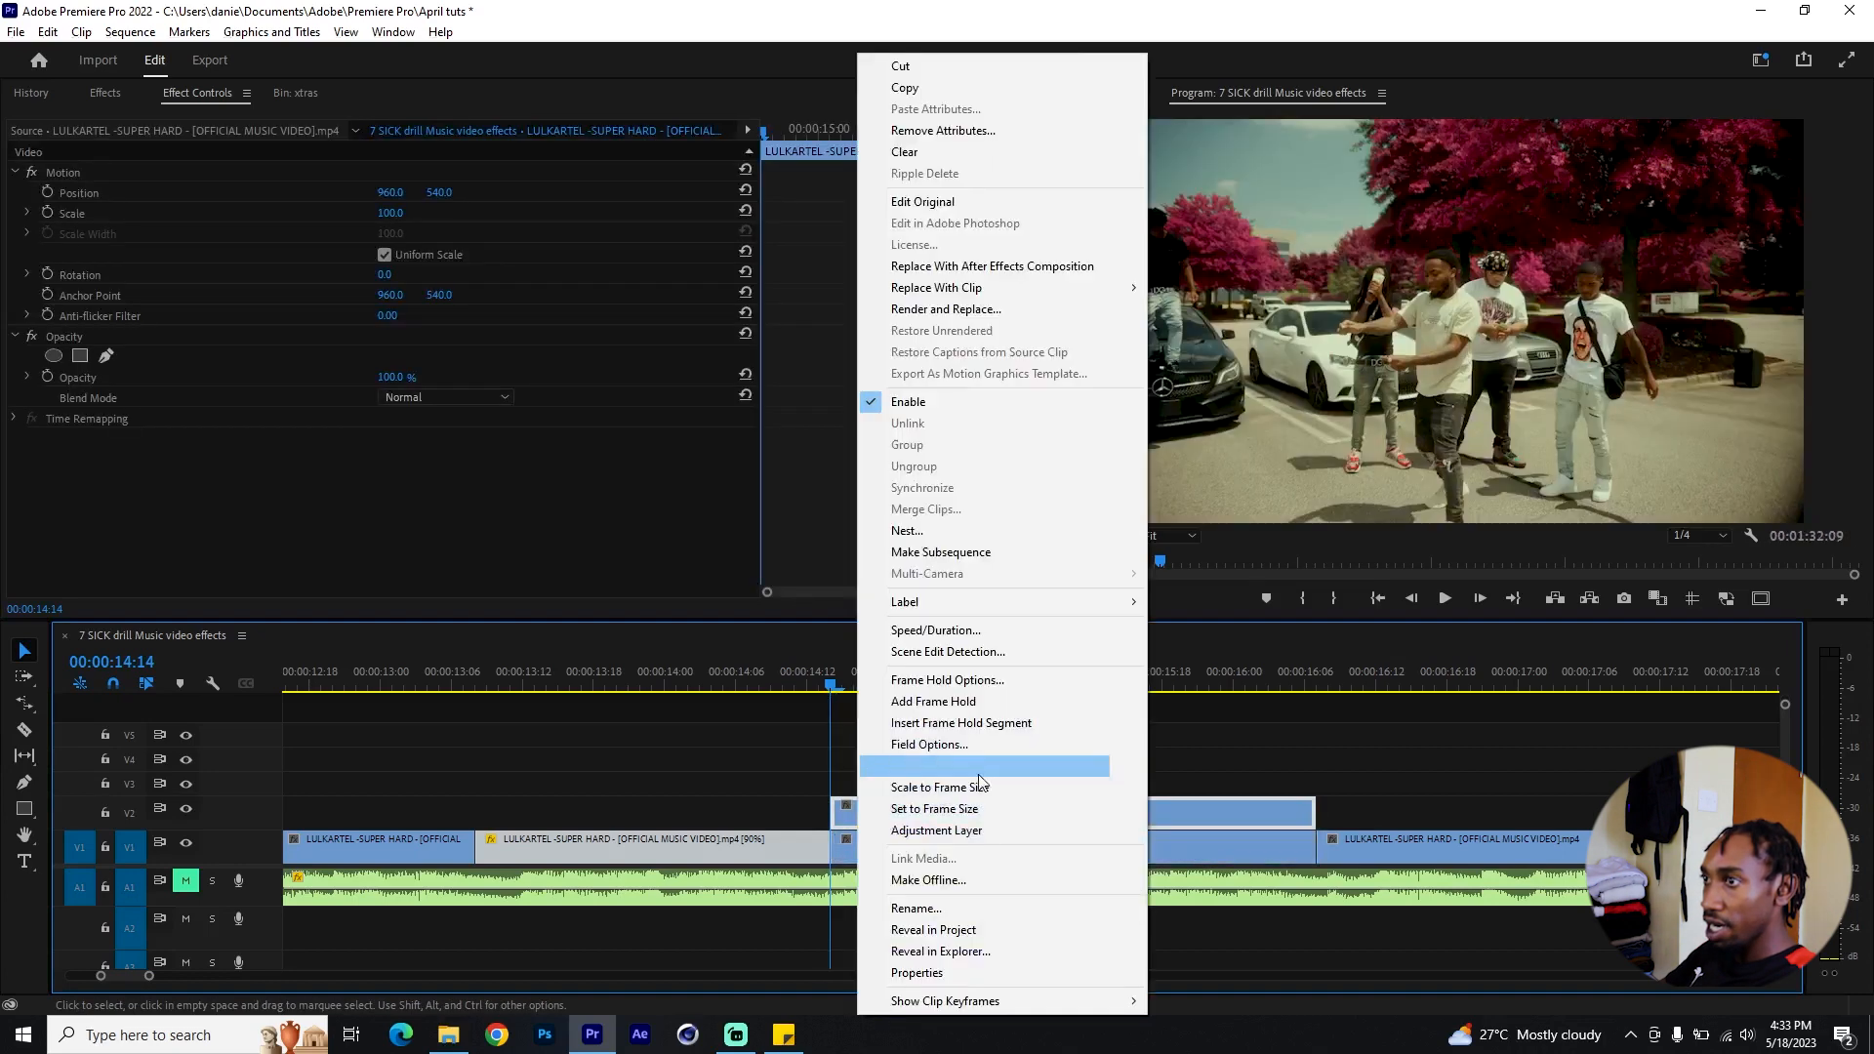
{"action": "left_click", "coordinate": [933, 701]}
{"action": "mouse_move", "coordinate": [837, 683]}
{"action": "left_mouse_down"}
{"action": "mouse_move", "coordinate": [1091, 694]}
{"action": "mouse_move", "coordinate": [841, 693]}
{"action": "left_mouse_up"}
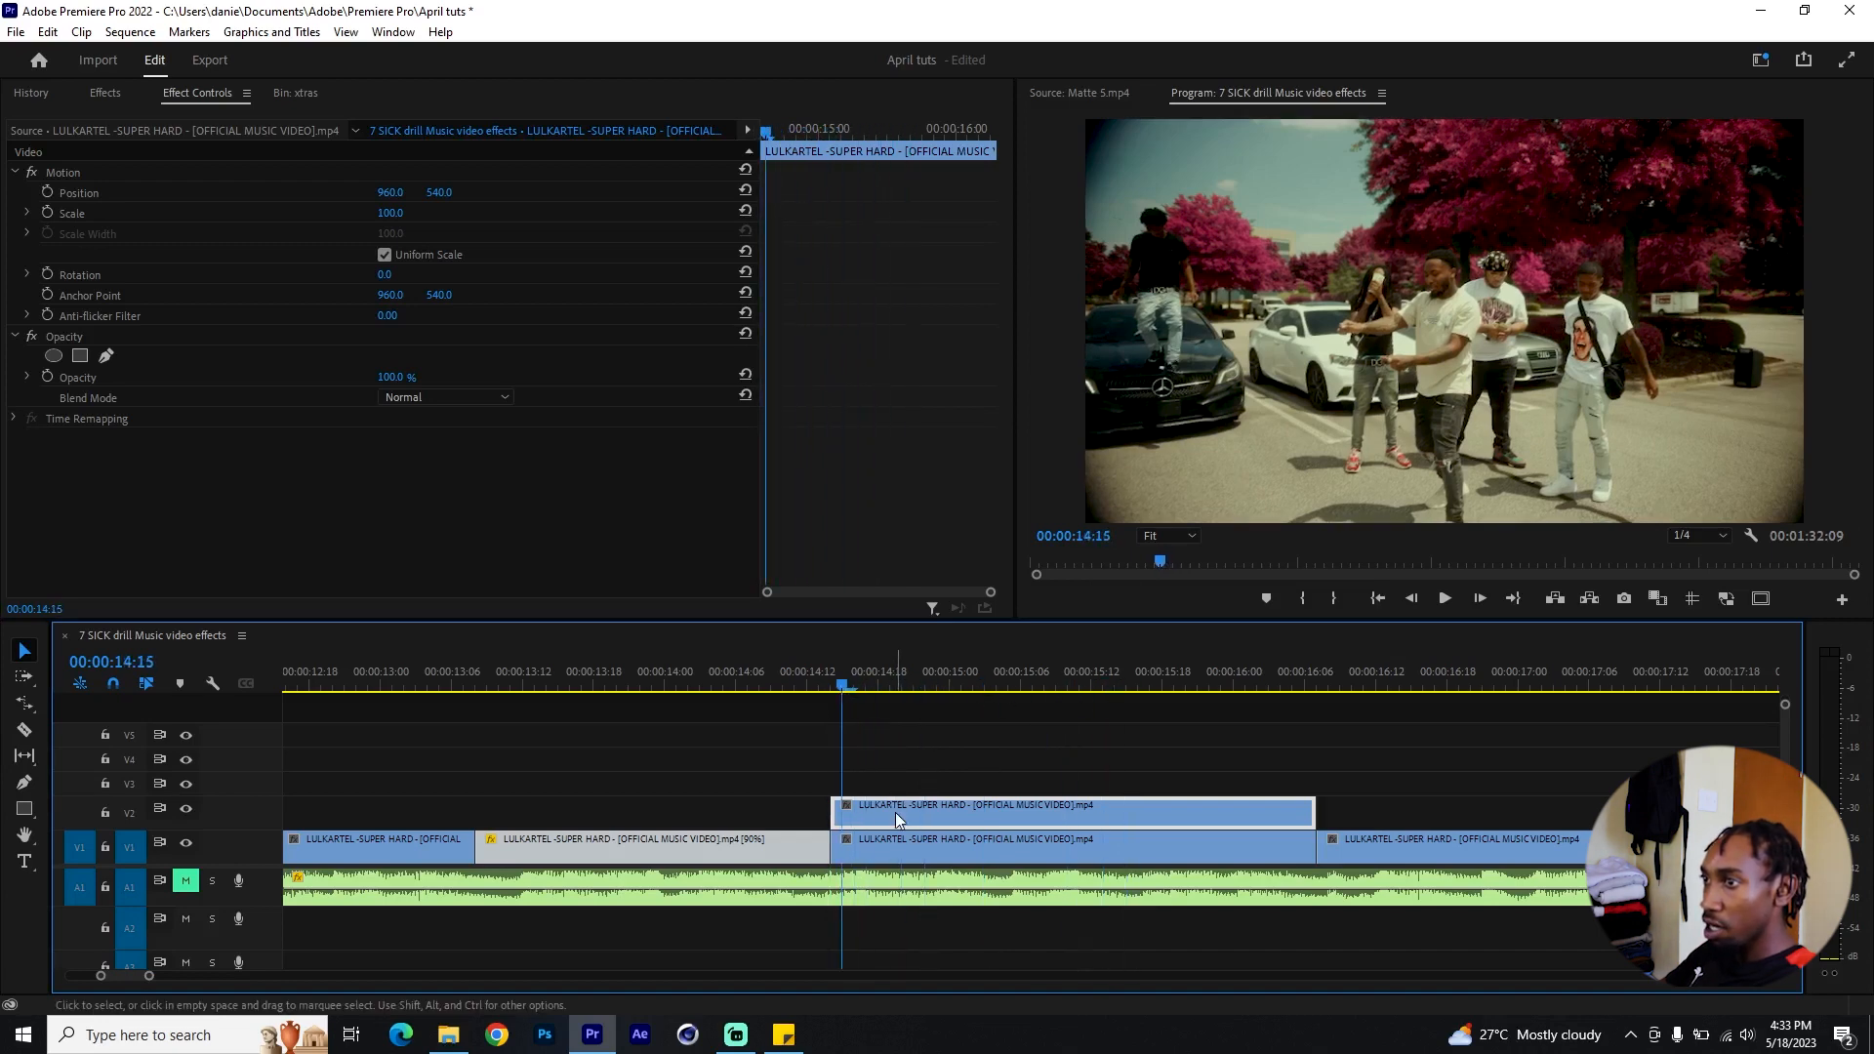
{"action": "right_click", "coordinate": [898, 818]}
{"action": "mouse_move", "coordinate": [1069, 605]}
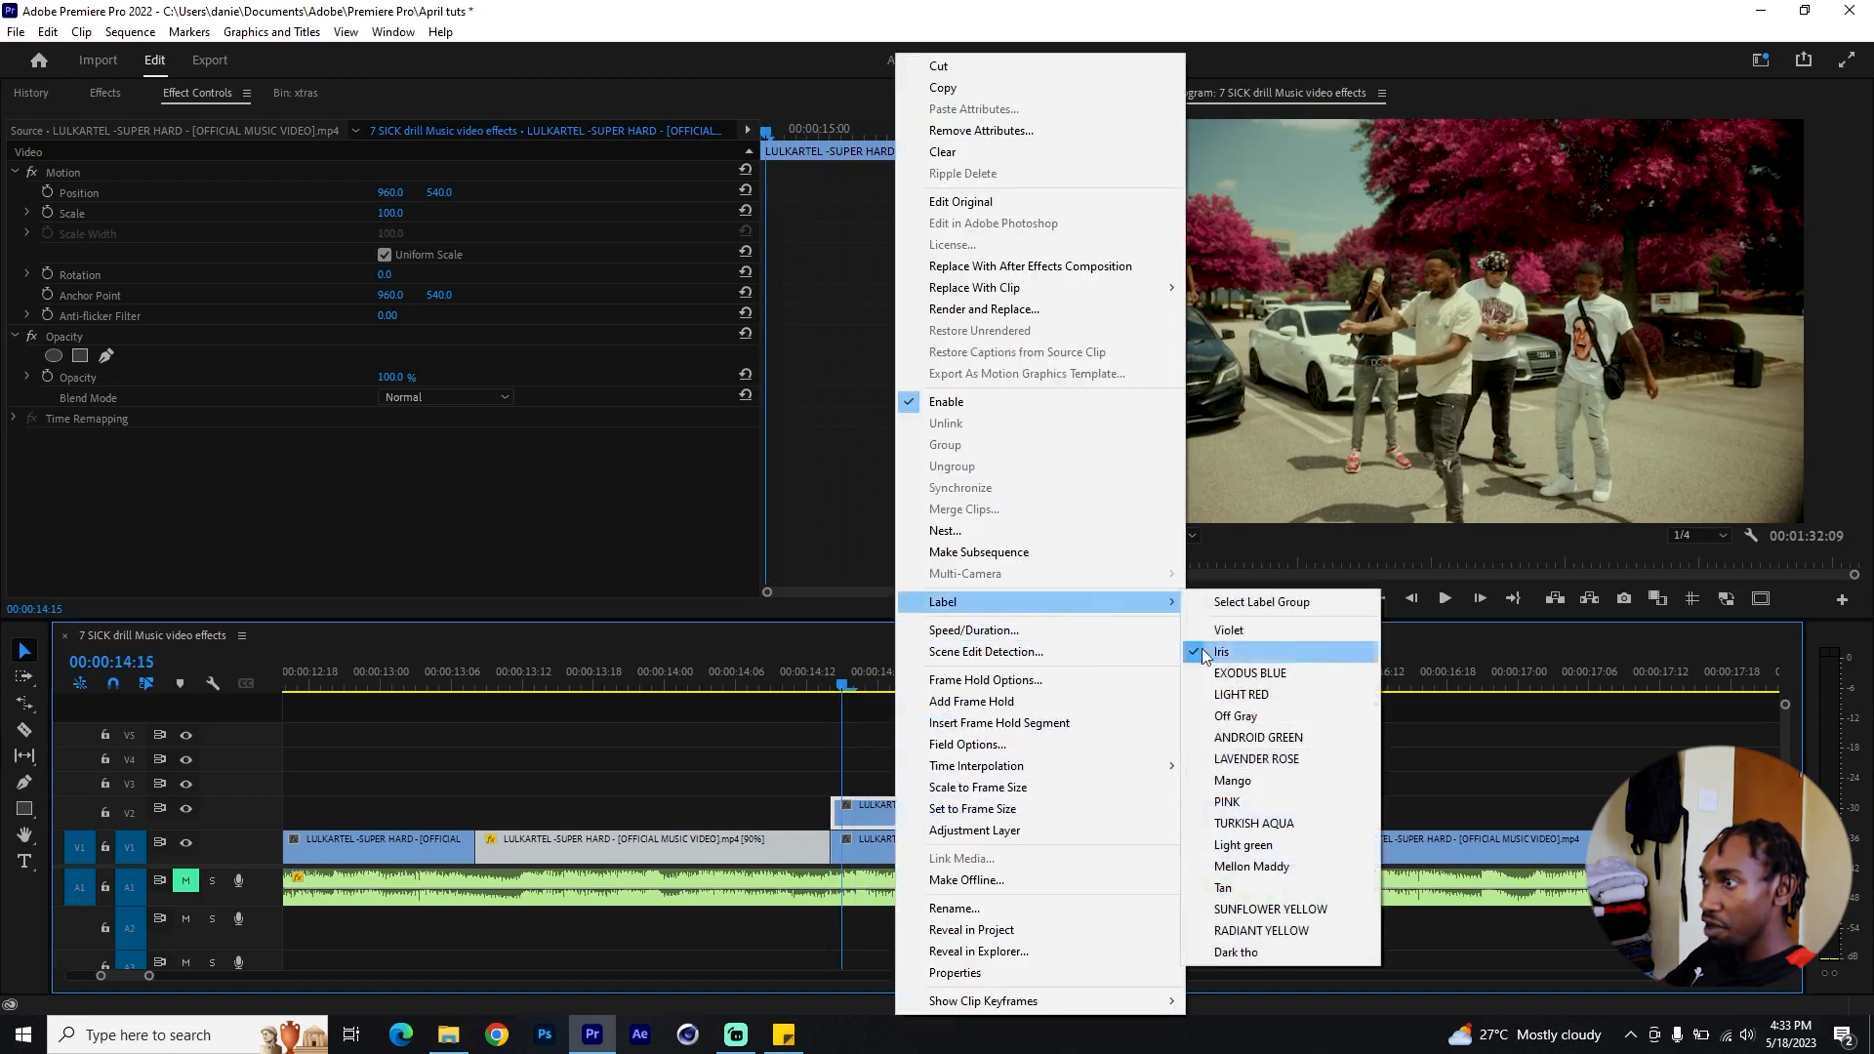
{"action": "left_click", "coordinate": [1284, 739]}
{"action": "left_click", "coordinate": [846, 685]}
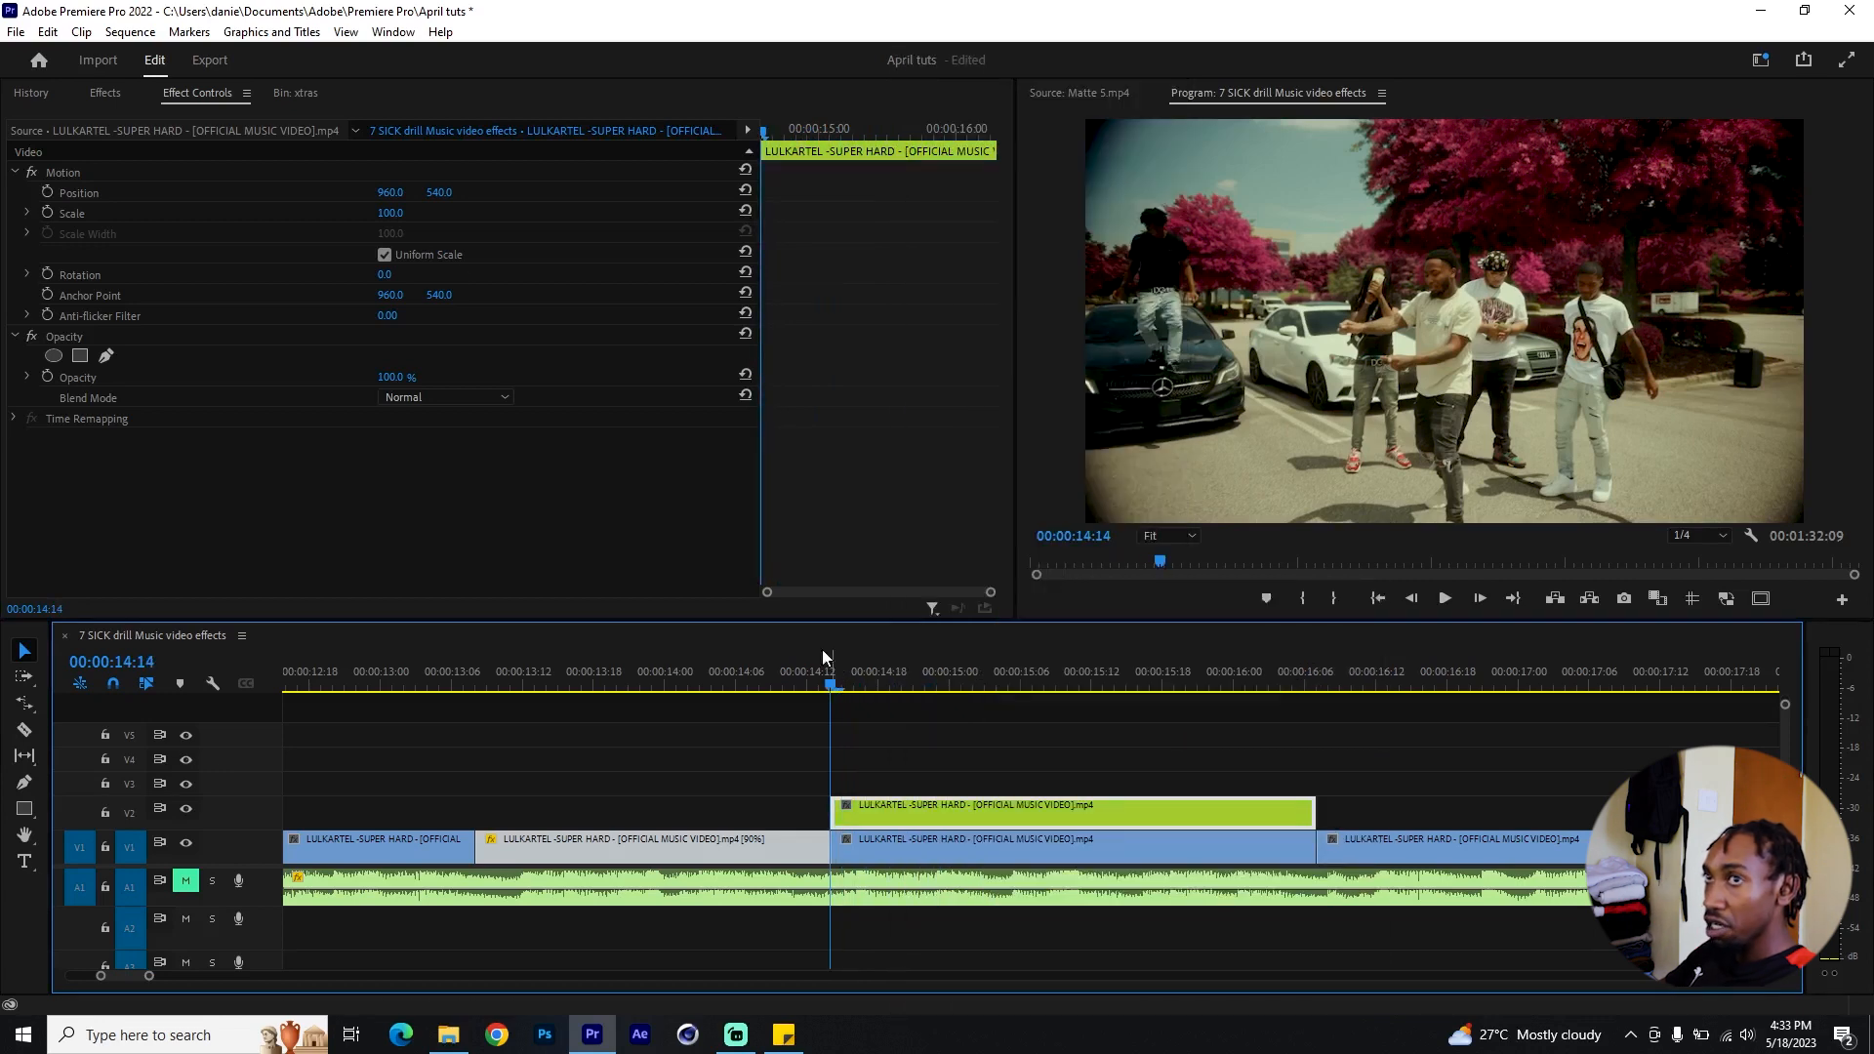
Step: Draw a freehand opacity mask around the man in the white T-shirt on the V2 freeze frame, with a feather of 11
{"action": "left_click", "coordinate": [66, 338]}
{"action": "left_click", "coordinate": [105, 355]}
{"action": "left_click", "coordinate": [1303, 100]}
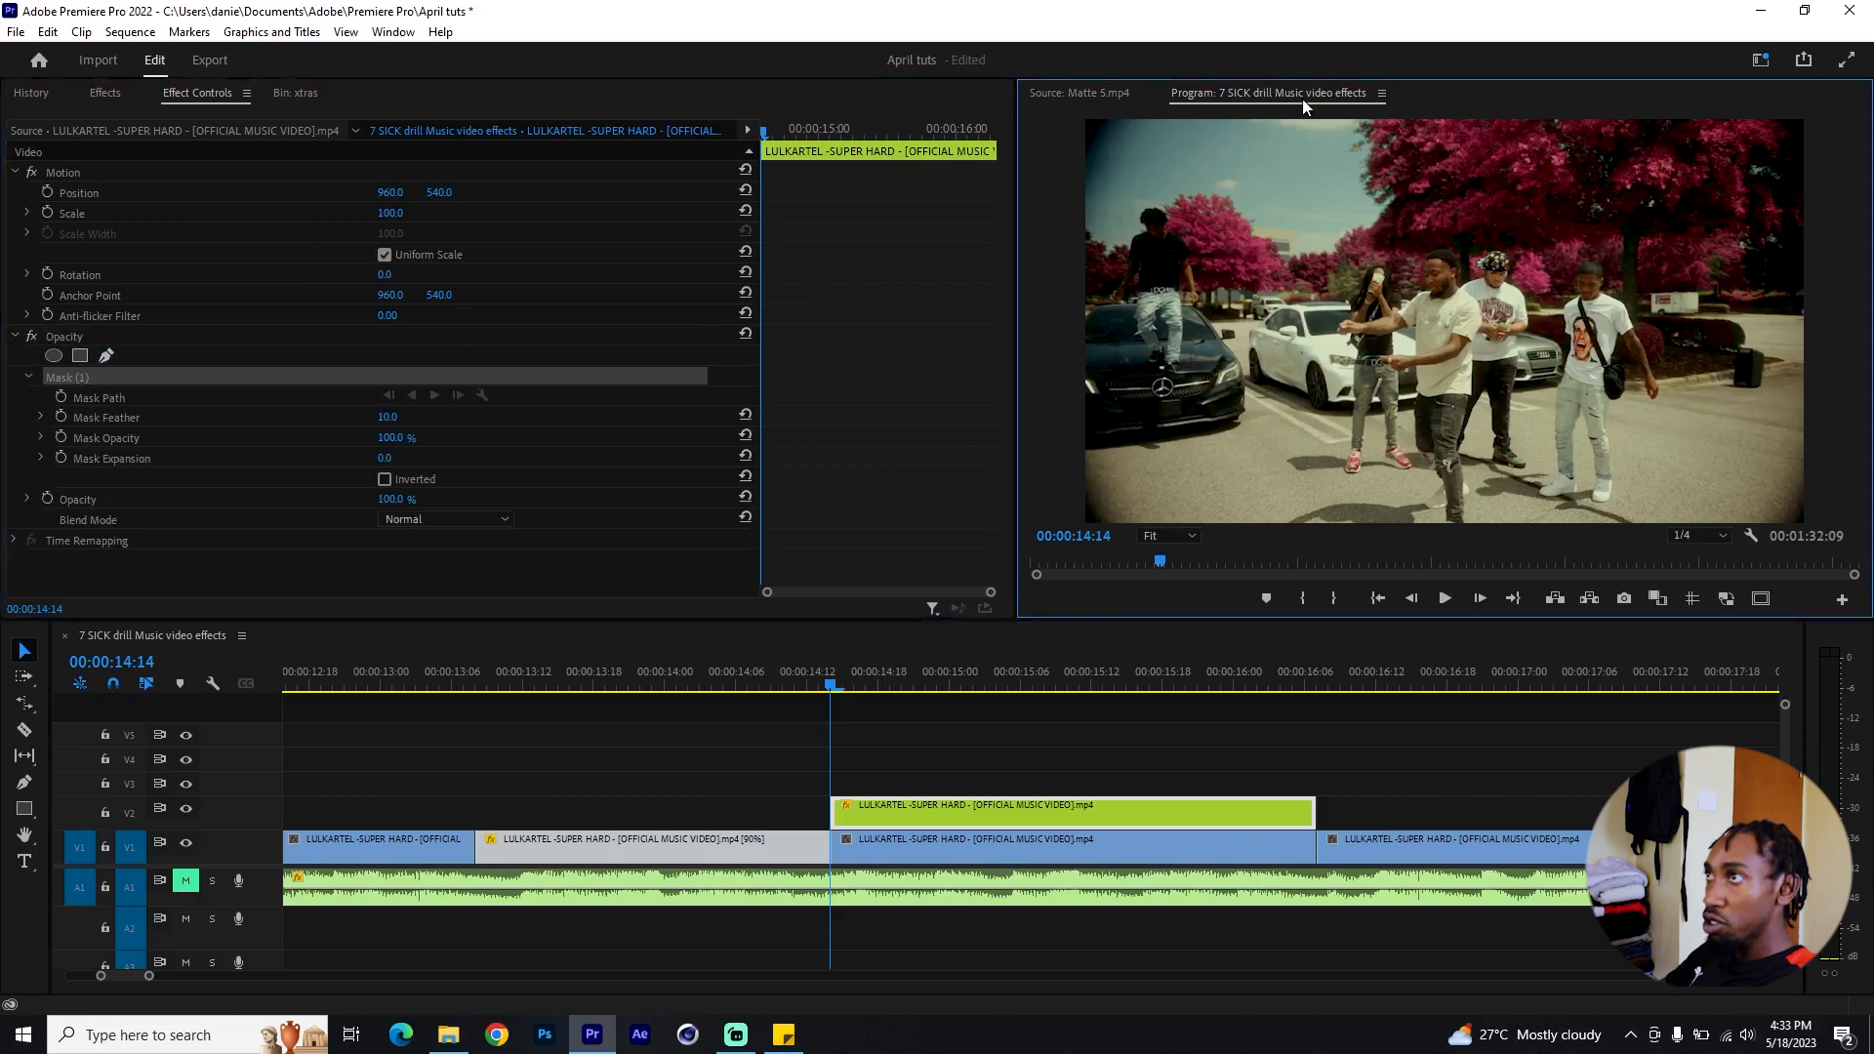
{"action": "key", "text": "grave"}
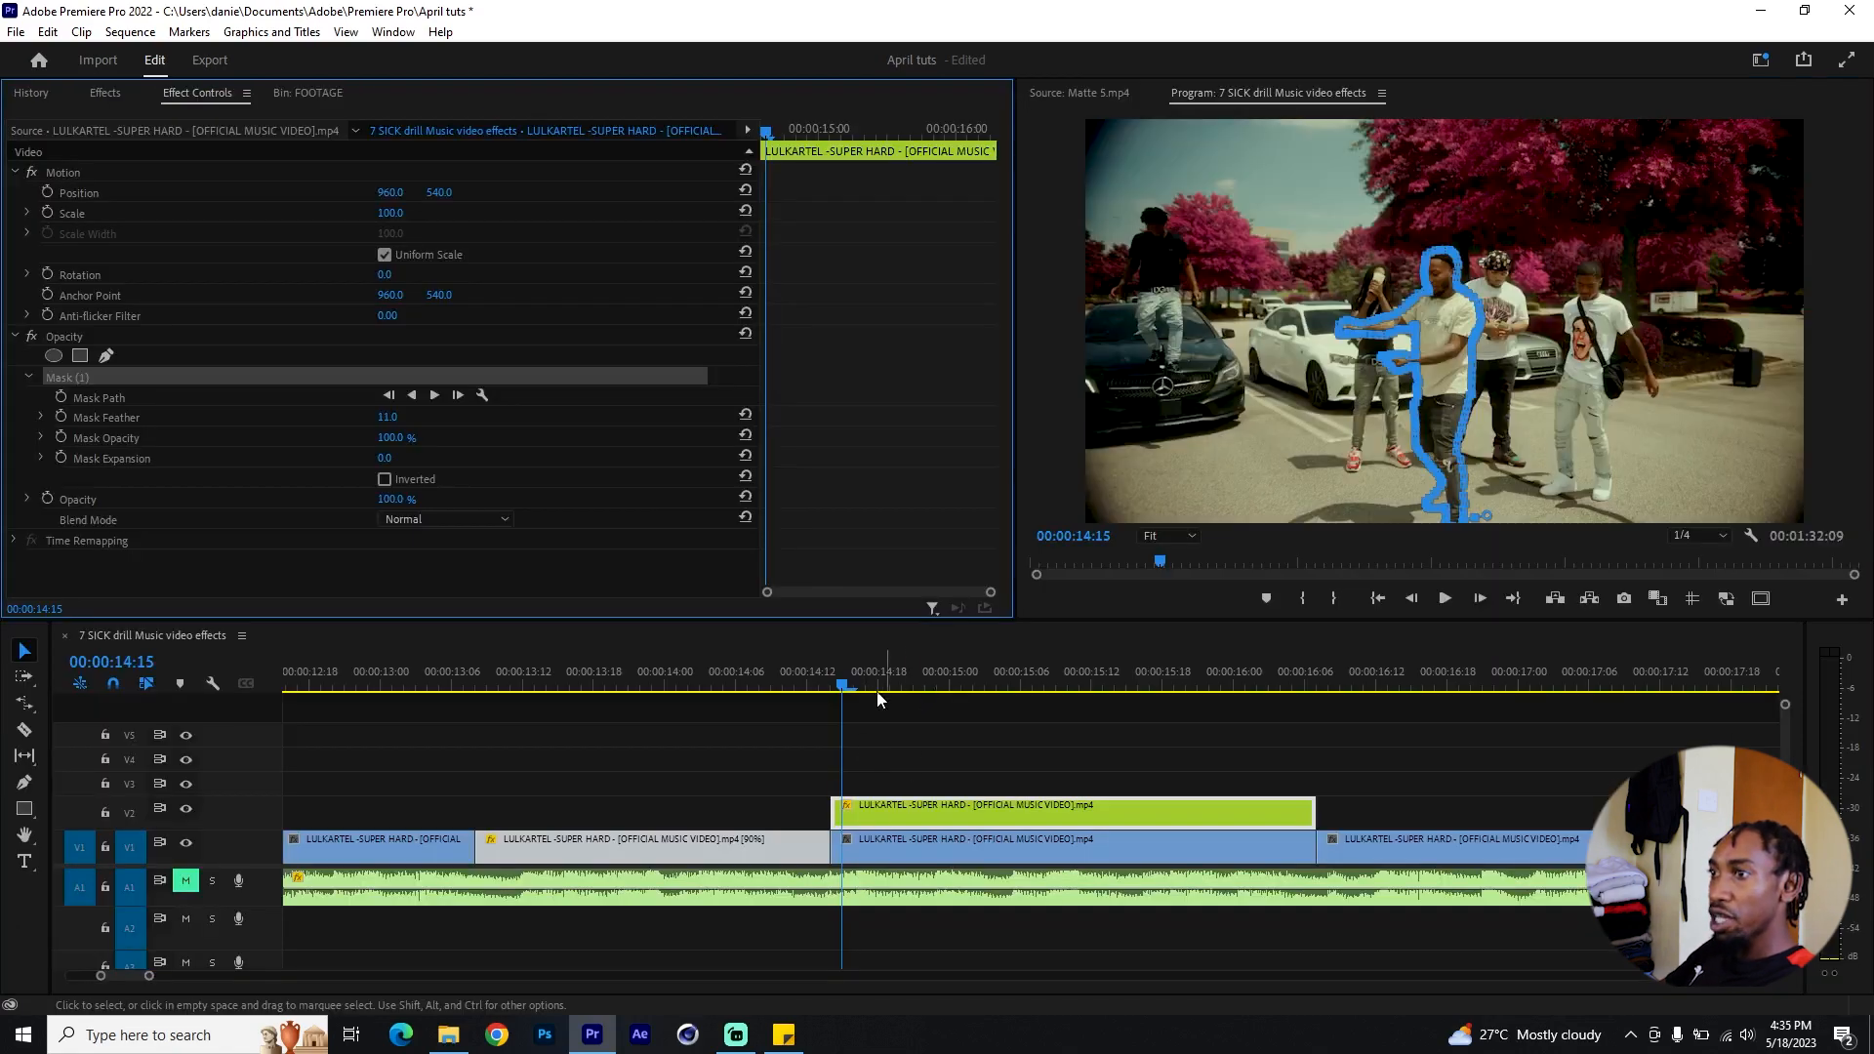
{"action": "mouse_move", "coordinate": [865, 684]}
{"action": "left_mouse_down"}
{"action": "mouse_move", "coordinate": [844, 684]}
{"action": "mouse_move", "coordinate": [868, 685]}
{"action": "left_mouse_up"}
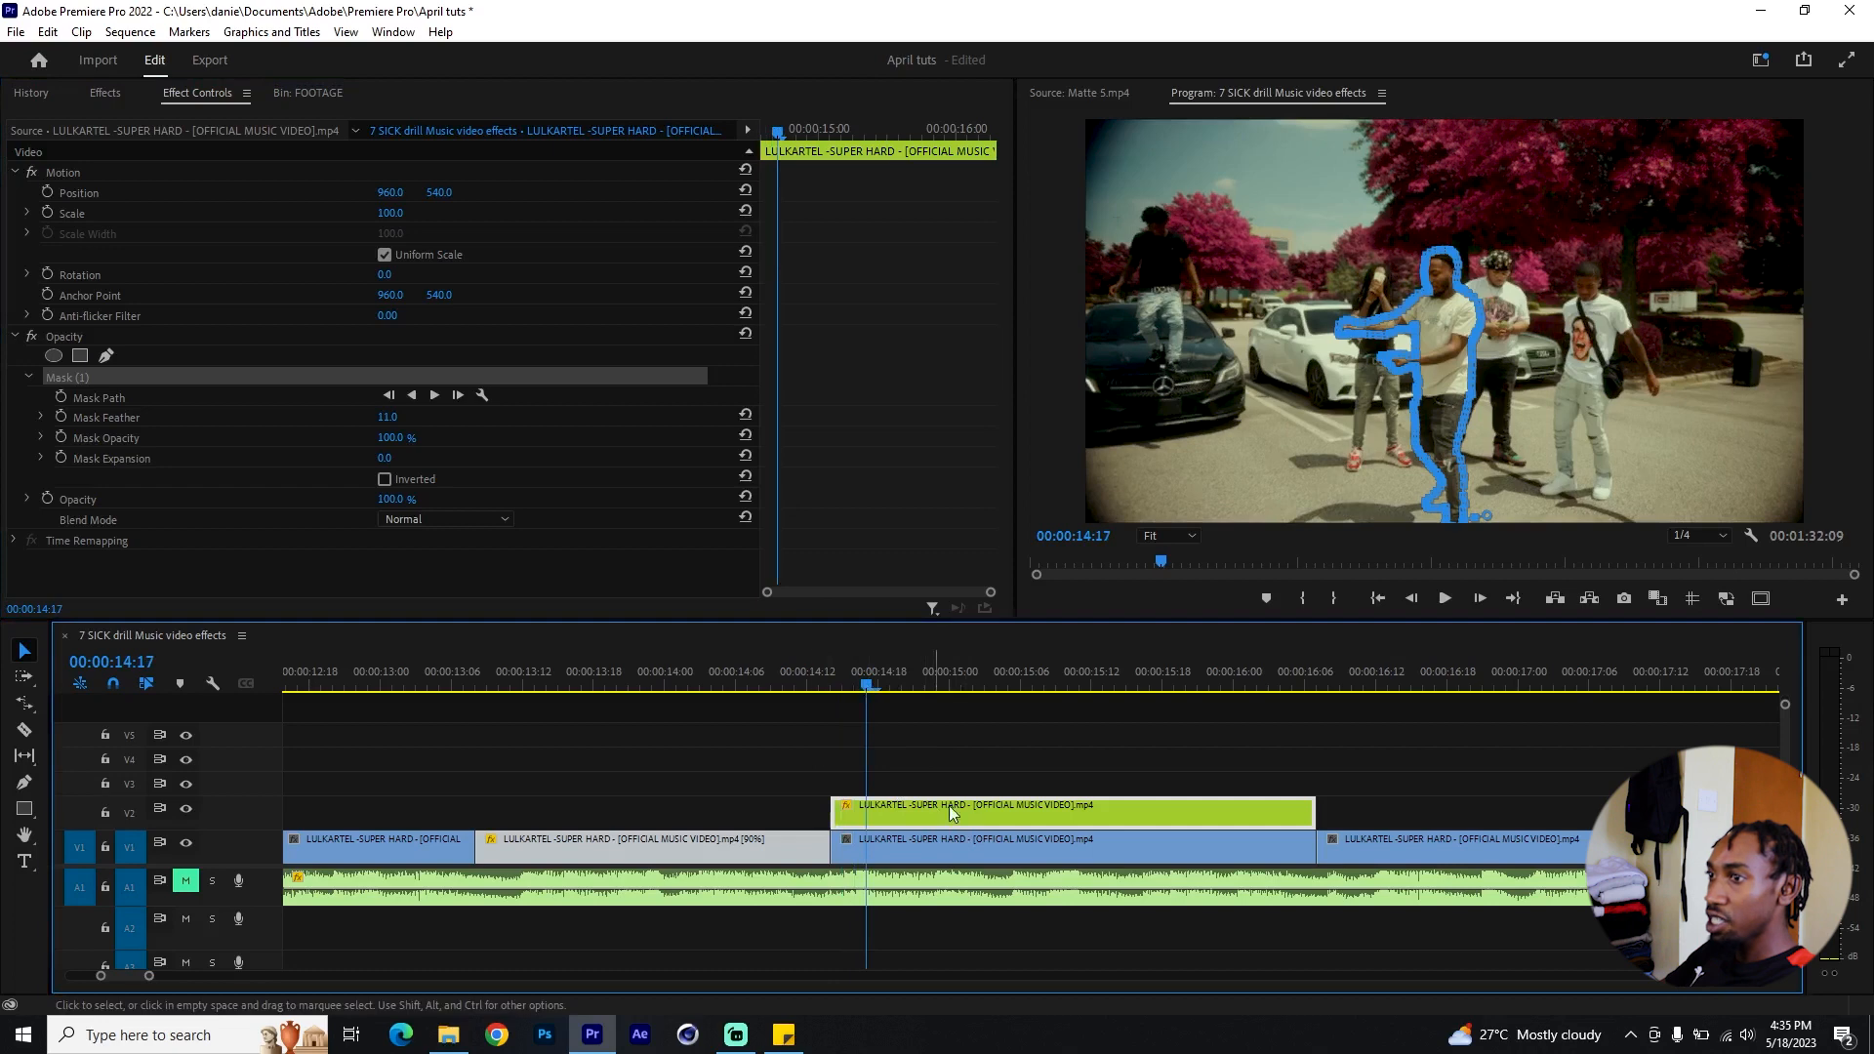
Step: Move the masked V2 clip over the end of the 90% V1 clip, starting about 00:00:14:05, and trim it to end at the cut
{"action": "left_click_drag", "start_coordinate": [948, 809], "coordinate": [901, 809]}
{"action": "left_click", "coordinate": [788, 849]}
{"action": "left_click_drag", "start_coordinate": [828, 669], "coordinate": [802, 674]}
{"action": "key", "text": "="}
{"action": "left_click_drag", "start_coordinate": [1549, 814], "coordinate": [725, 806]}
{"action": "scroll", "coordinate": [673, 787], "scroll_direction": "down", "scroll_amount": 3}
{"action": "key", "text": "Left"}
{"action": "key", "text": "Left"}
{"action": "key", "text": "Left"}
{"action": "left_click_drag", "start_coordinate": [589, 682], "coordinate": [720, 716]}
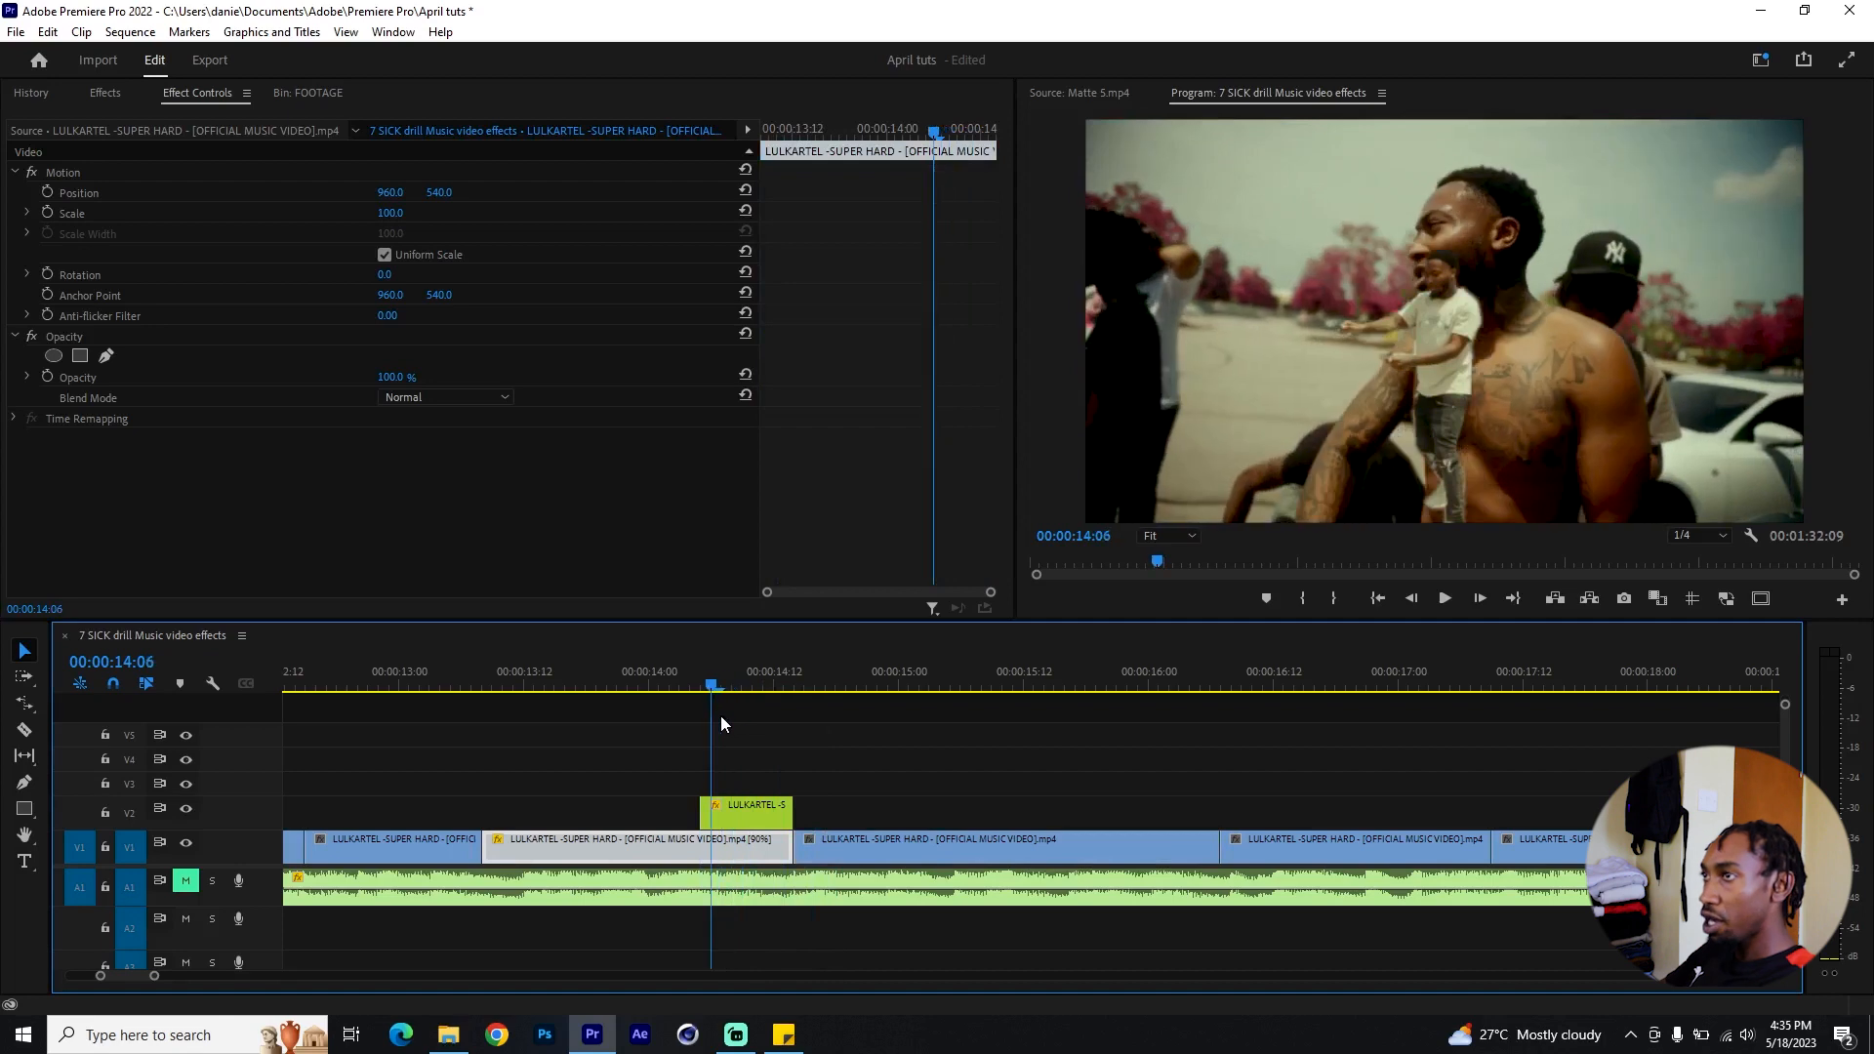
Step: Nest the masked V2 clip under the name "freeze frame nest"
{"action": "scroll", "coordinate": [741, 787], "scroll_direction": "up", "scroll_amount": 3}
{"action": "scroll", "coordinate": [739, 789], "scroll_direction": "up", "scroll_amount": 1}
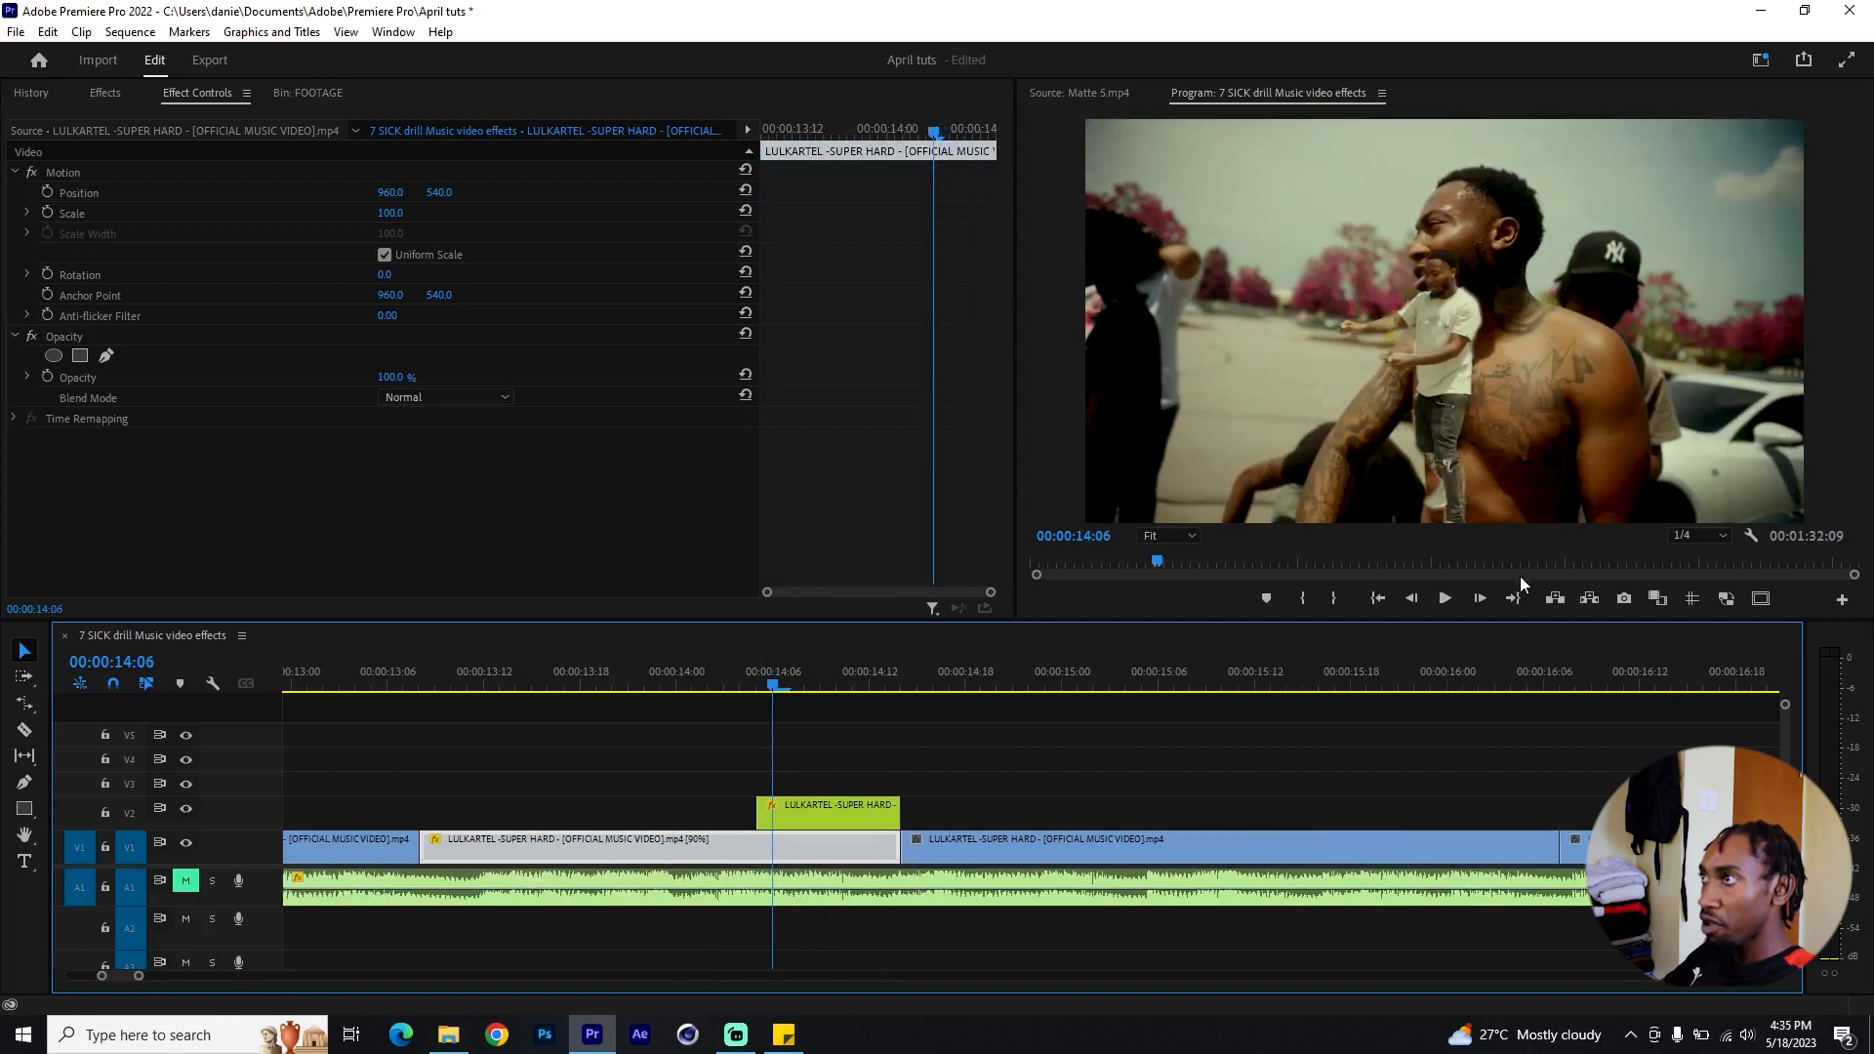
{"action": "left_click", "coordinate": [829, 815]}
{"action": "left_click", "coordinate": [80, 356]}
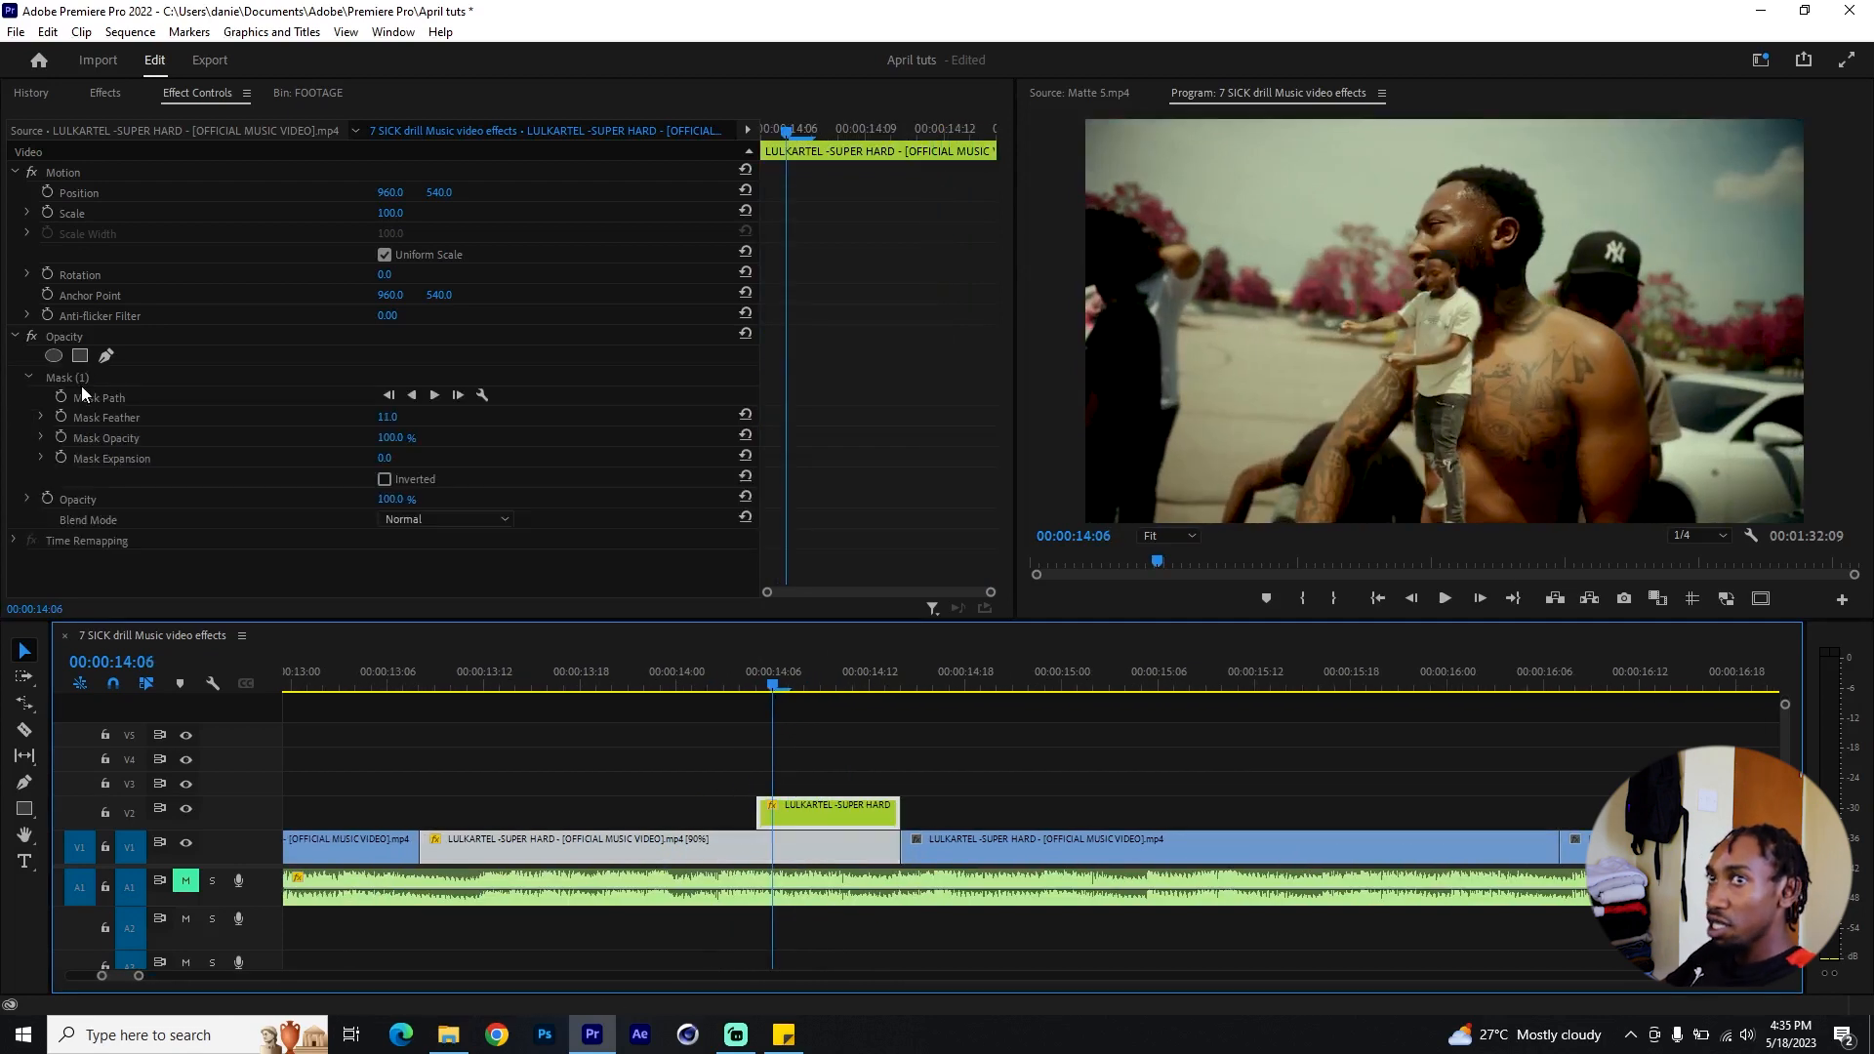
{"action": "left_click", "coordinate": [72, 376]}
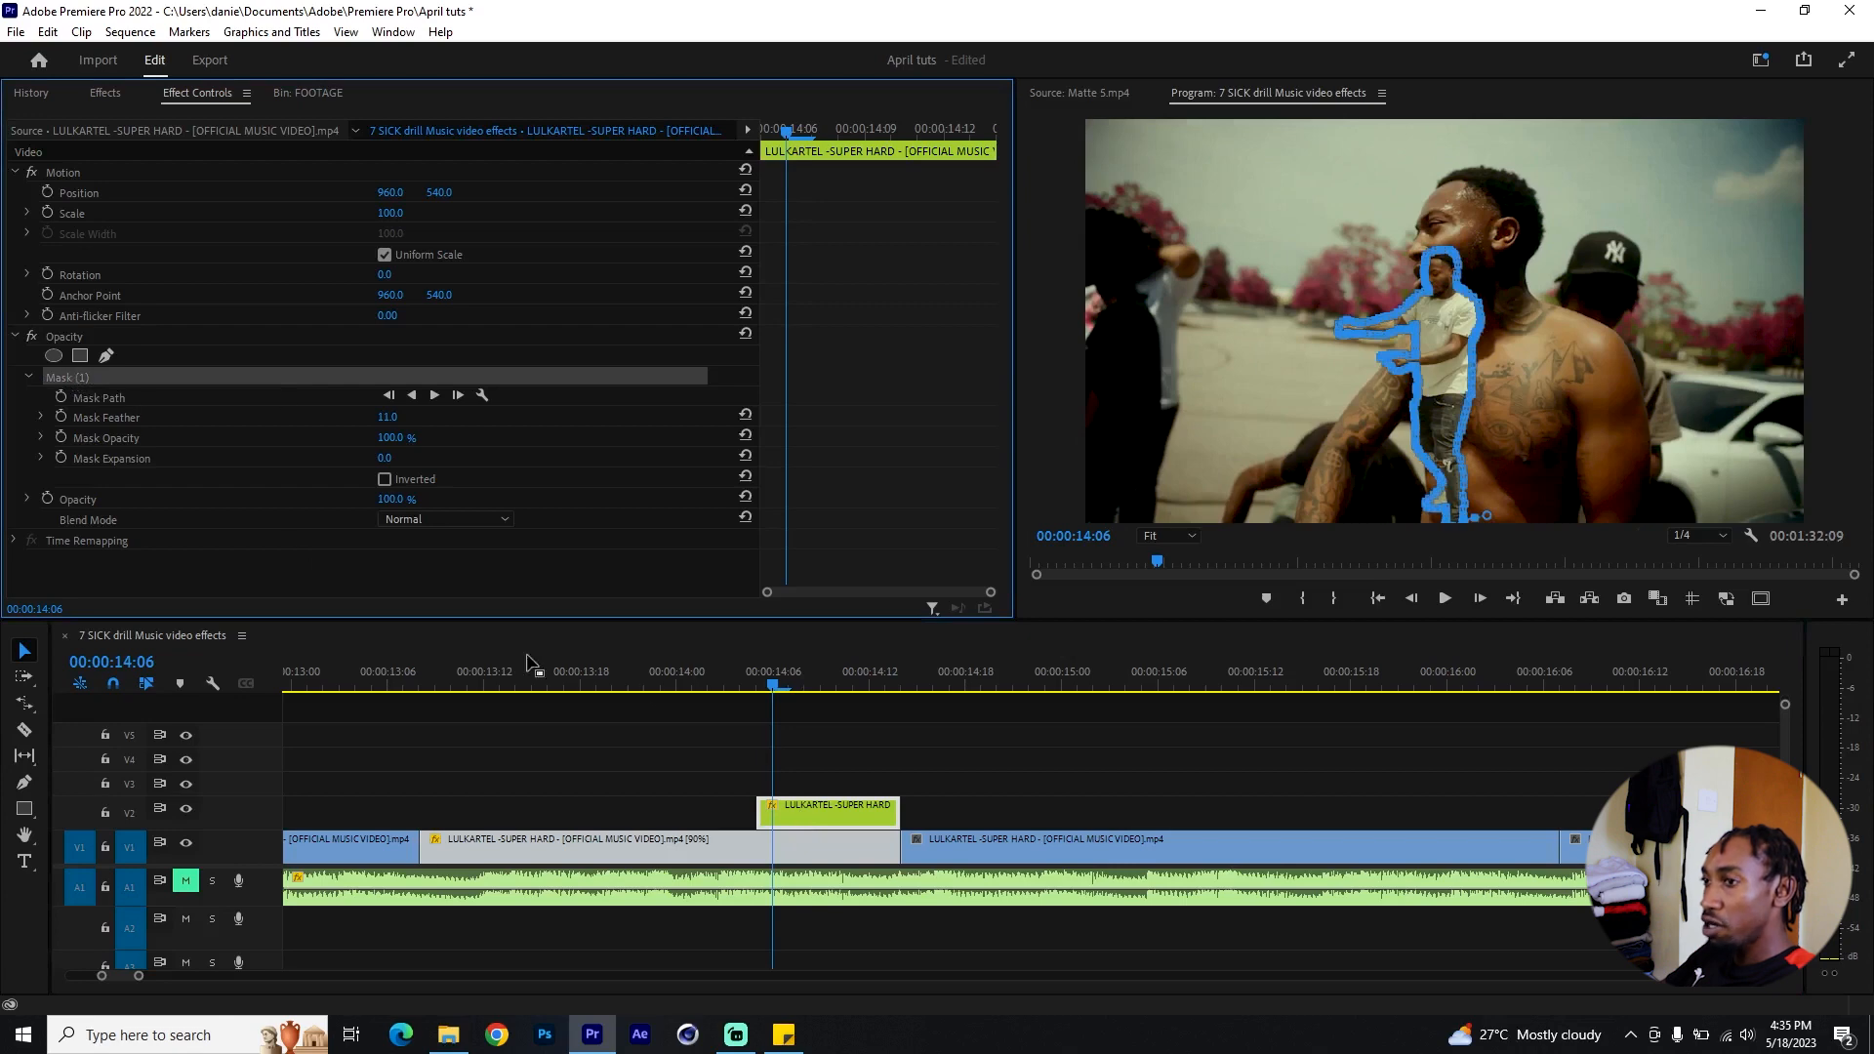
{"action": "right_click", "coordinate": [834, 807]}
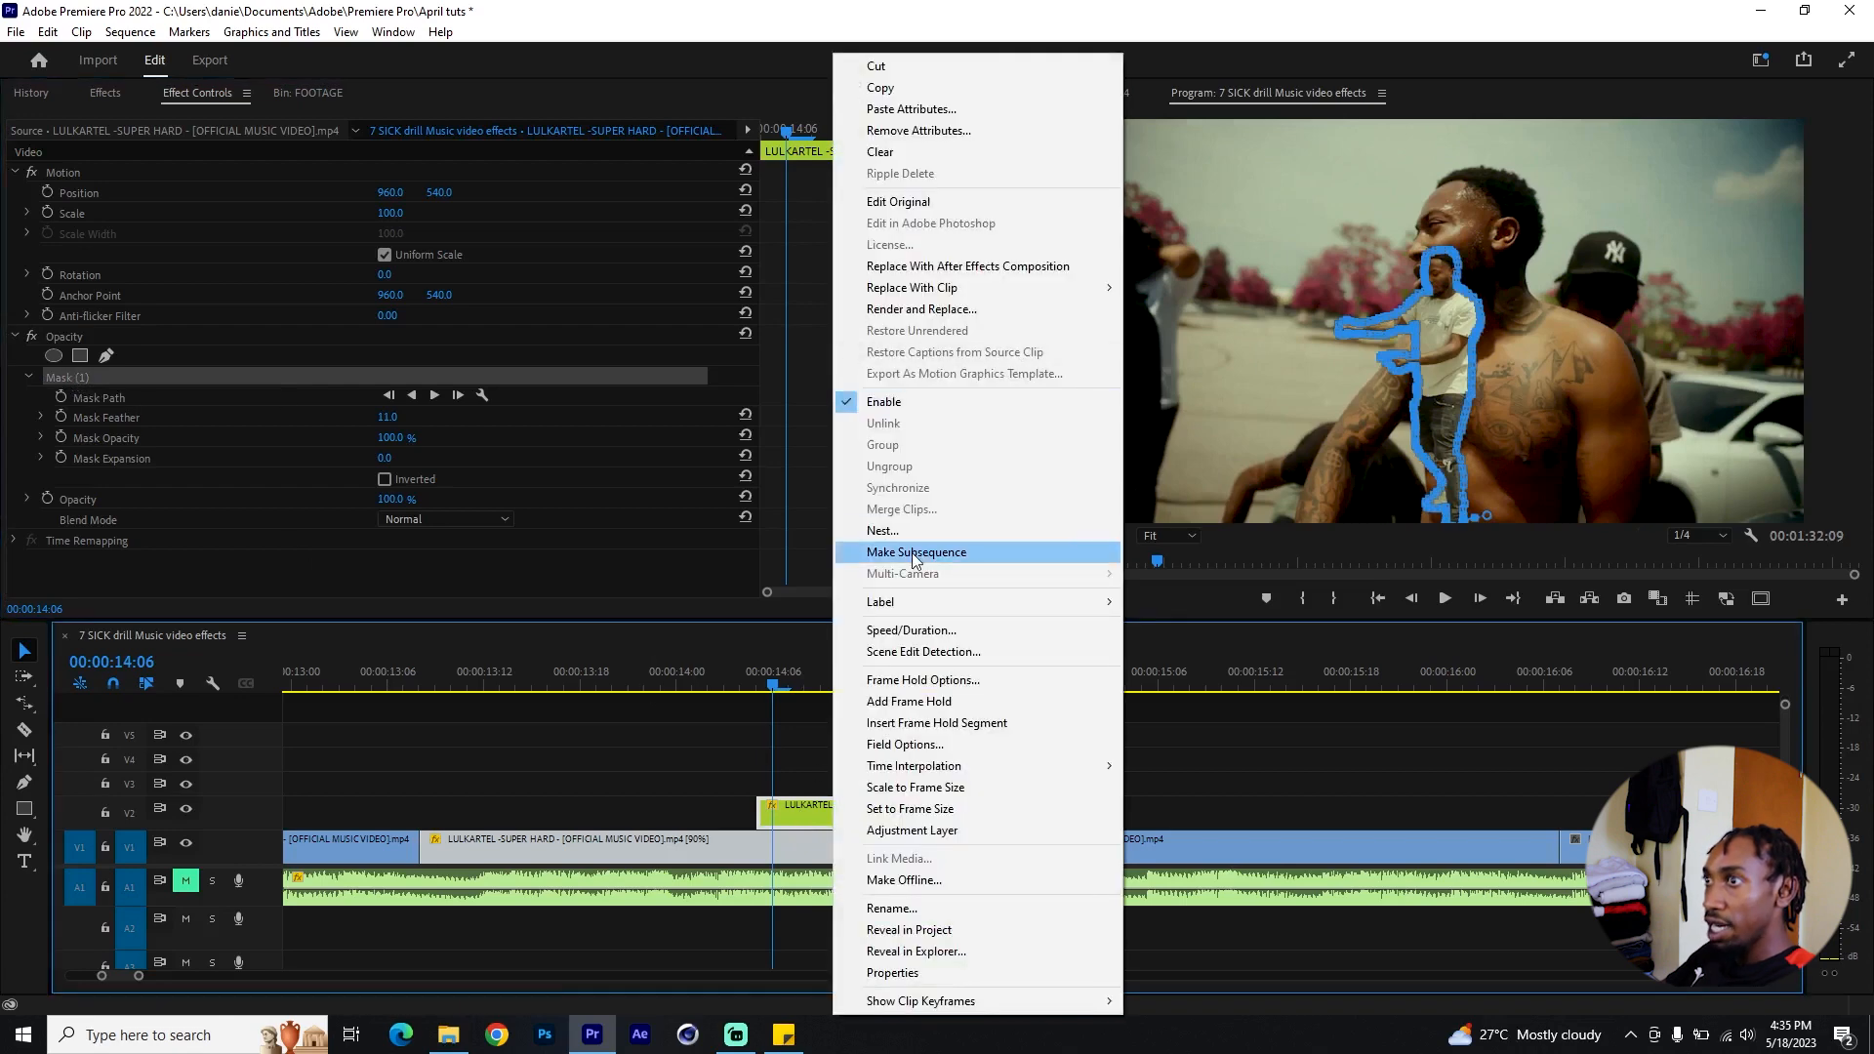
{"action": "left_click", "coordinate": [882, 530]}
{"action": "type", "text": "freeze f"}
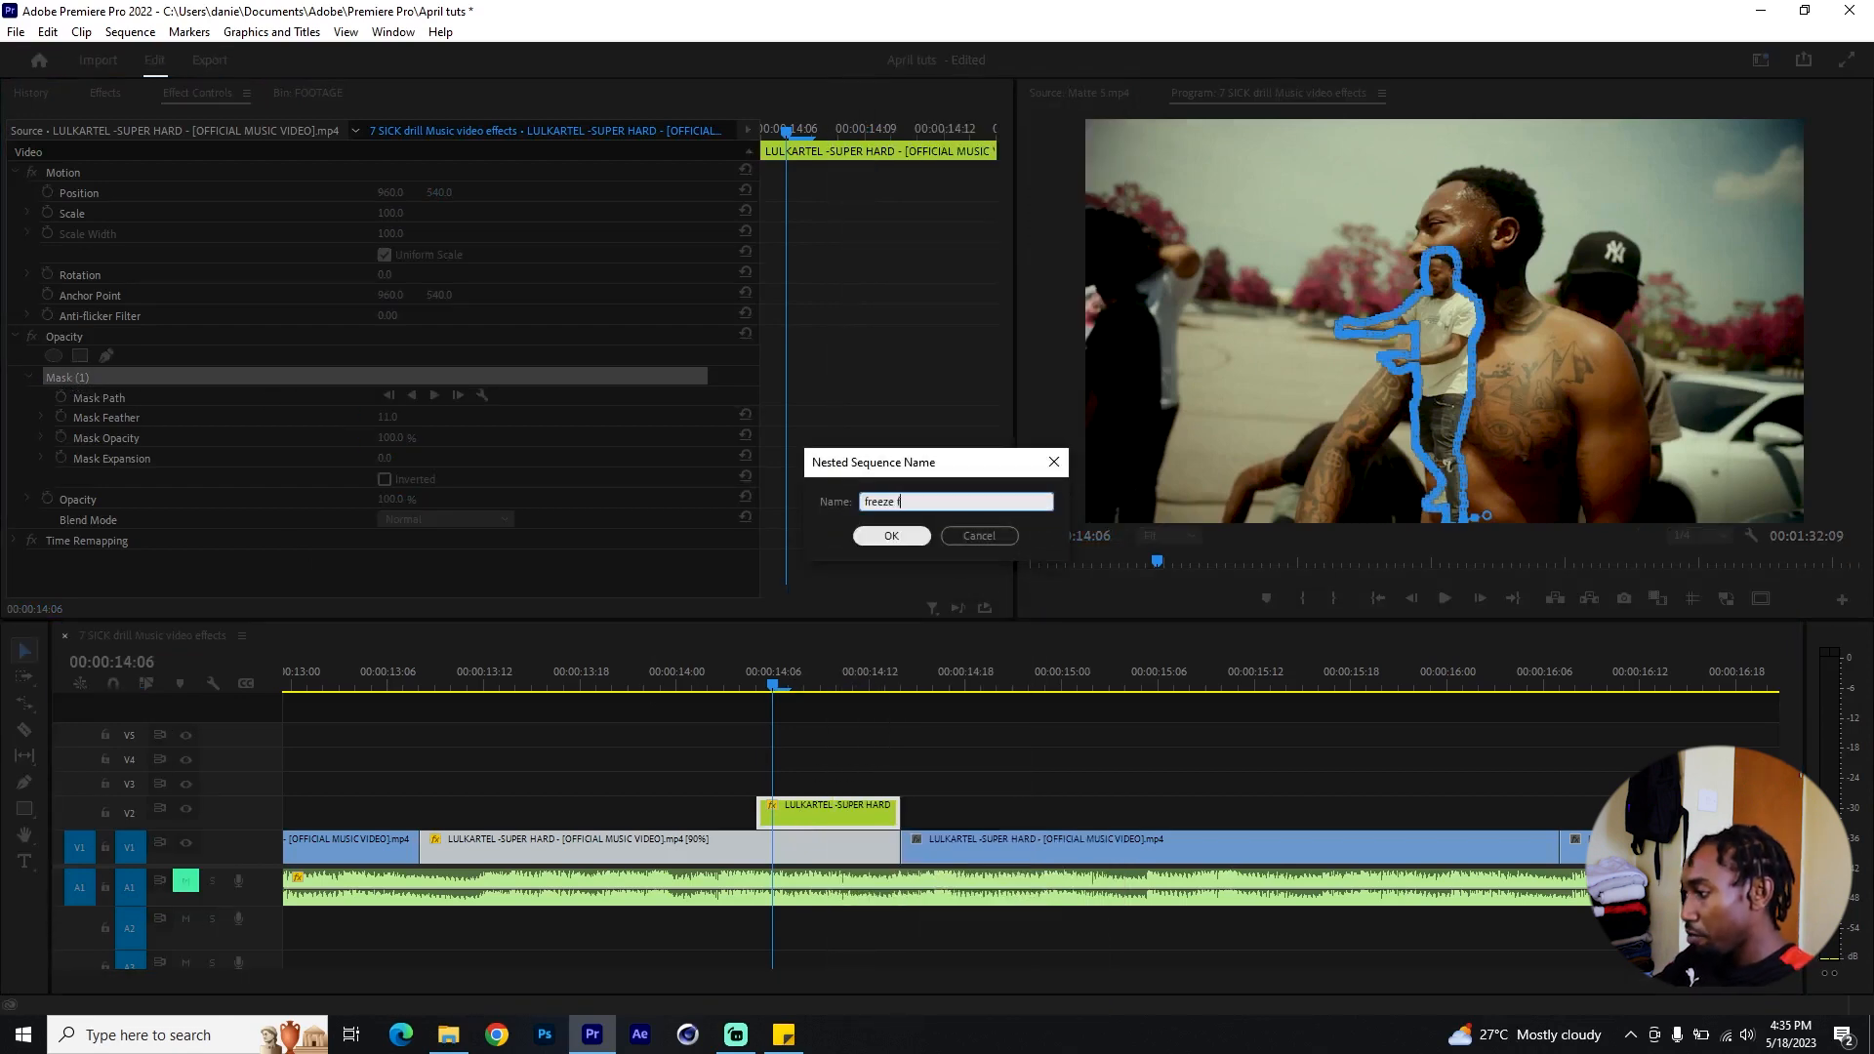
{"action": "type", "text": "rame nest"}
{"action": "left_click", "coordinate": [893, 534]}
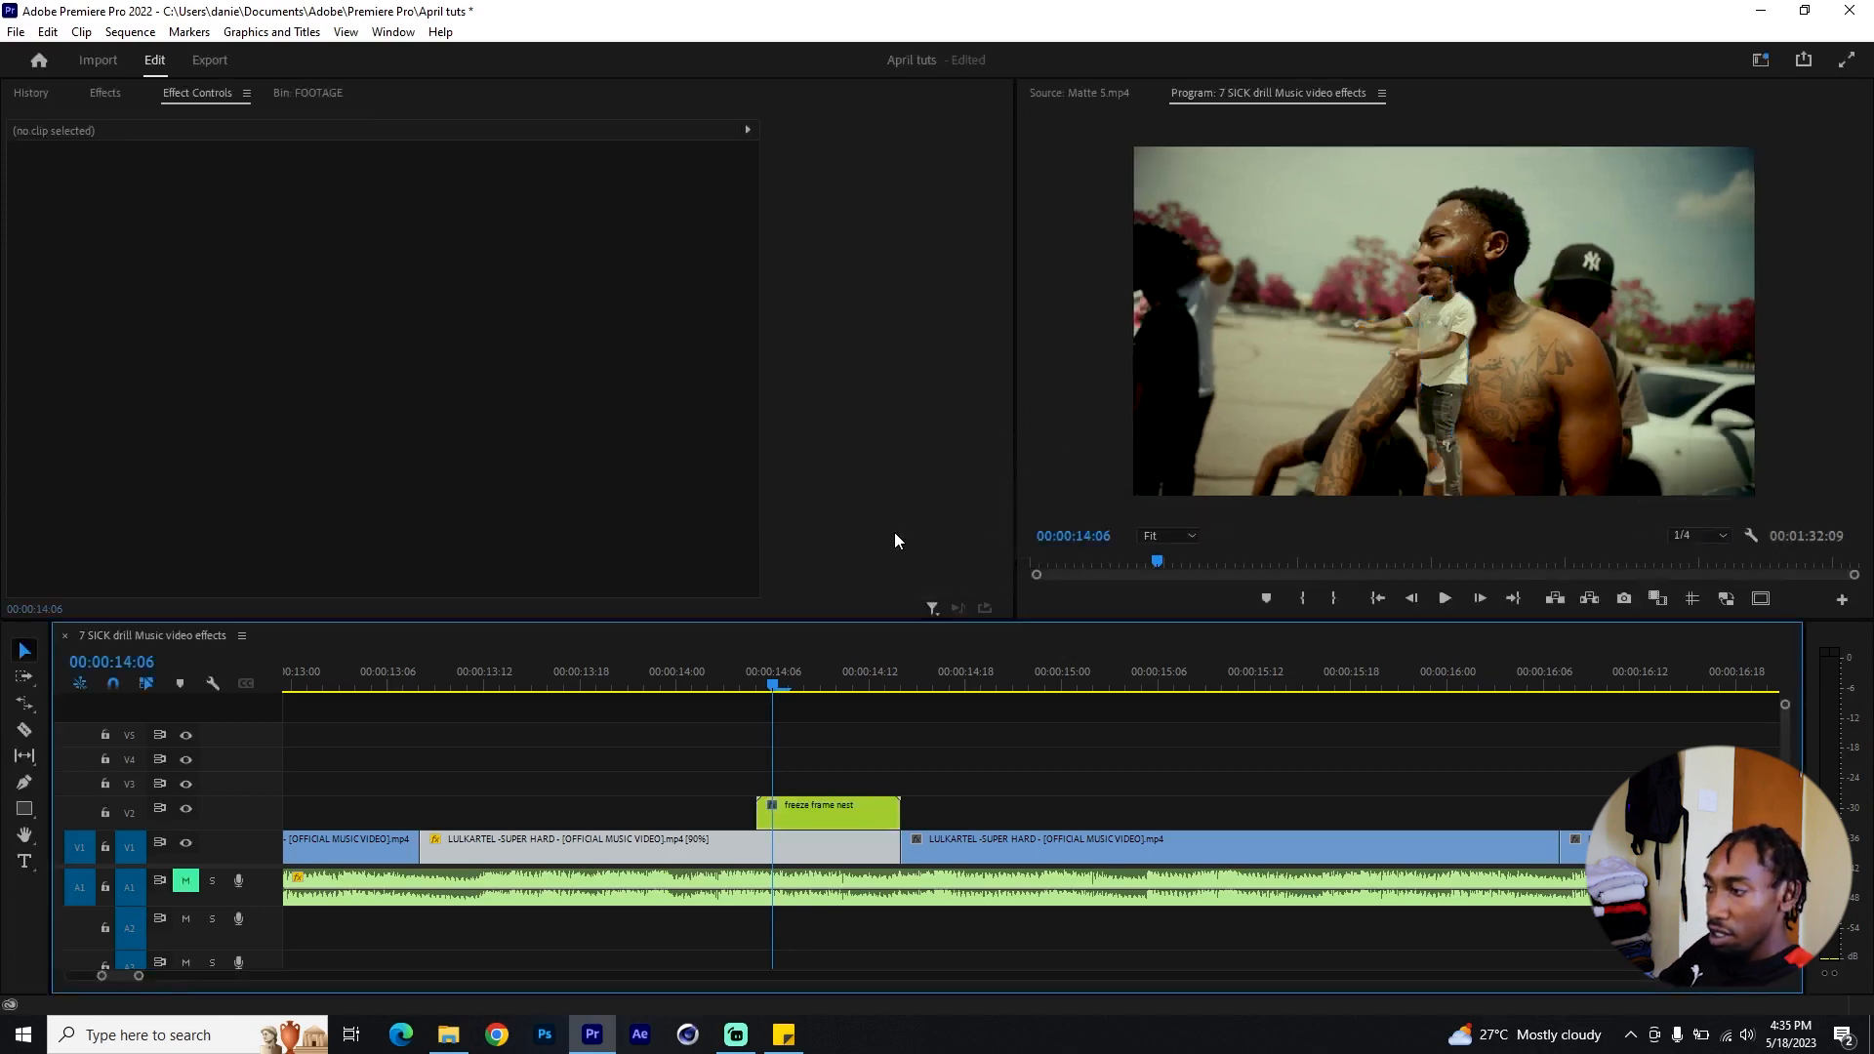
Step: Find the Distort Transform video effect and apply it to the freeze frame nest on V2
{"action": "left_click", "coordinate": [105, 91]}
{"action": "left_click", "coordinate": [89, 119]}
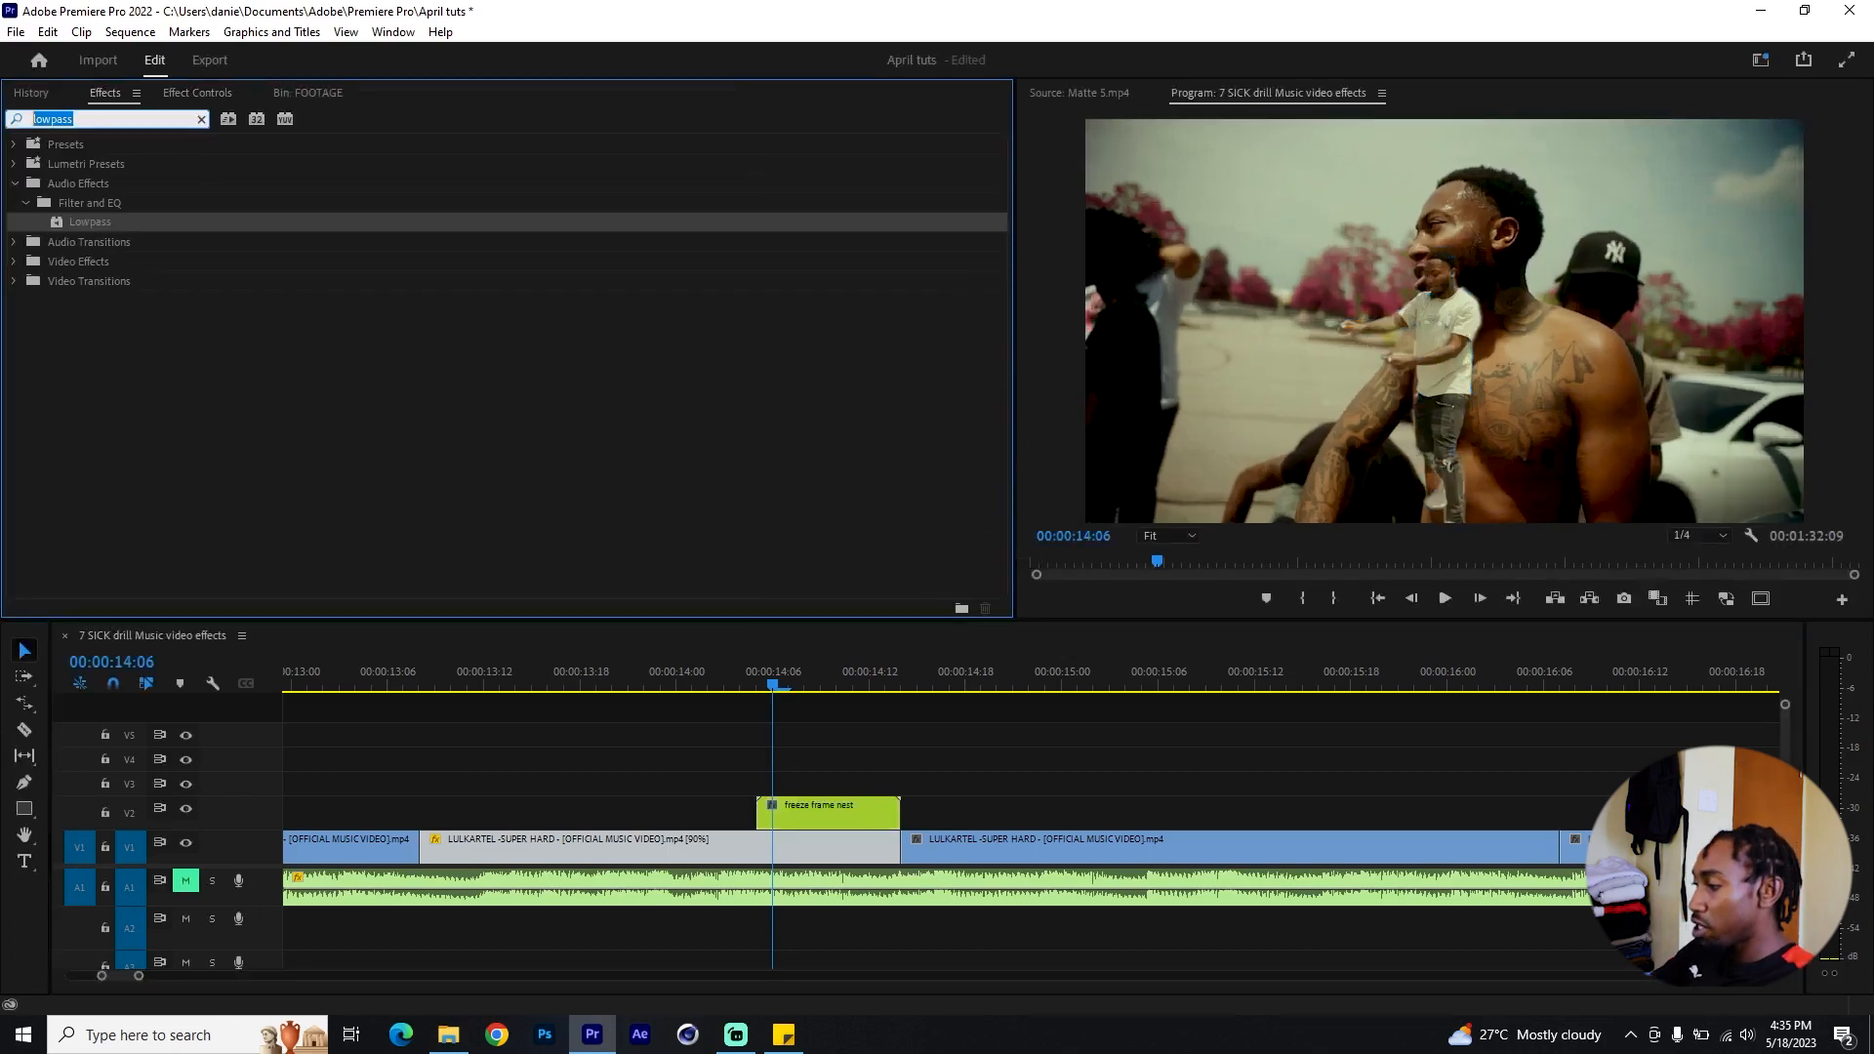
{"action": "type", "text": "transfor"}
{"action": "left_click_drag", "start_coordinate": [93, 260], "coordinate": [804, 818]}
Step: Lengthen the clip inside the freeze frame nest and extend the nest's start slightly earlier in the main sequence
{"action": "double_click", "coordinate": [804, 818]}
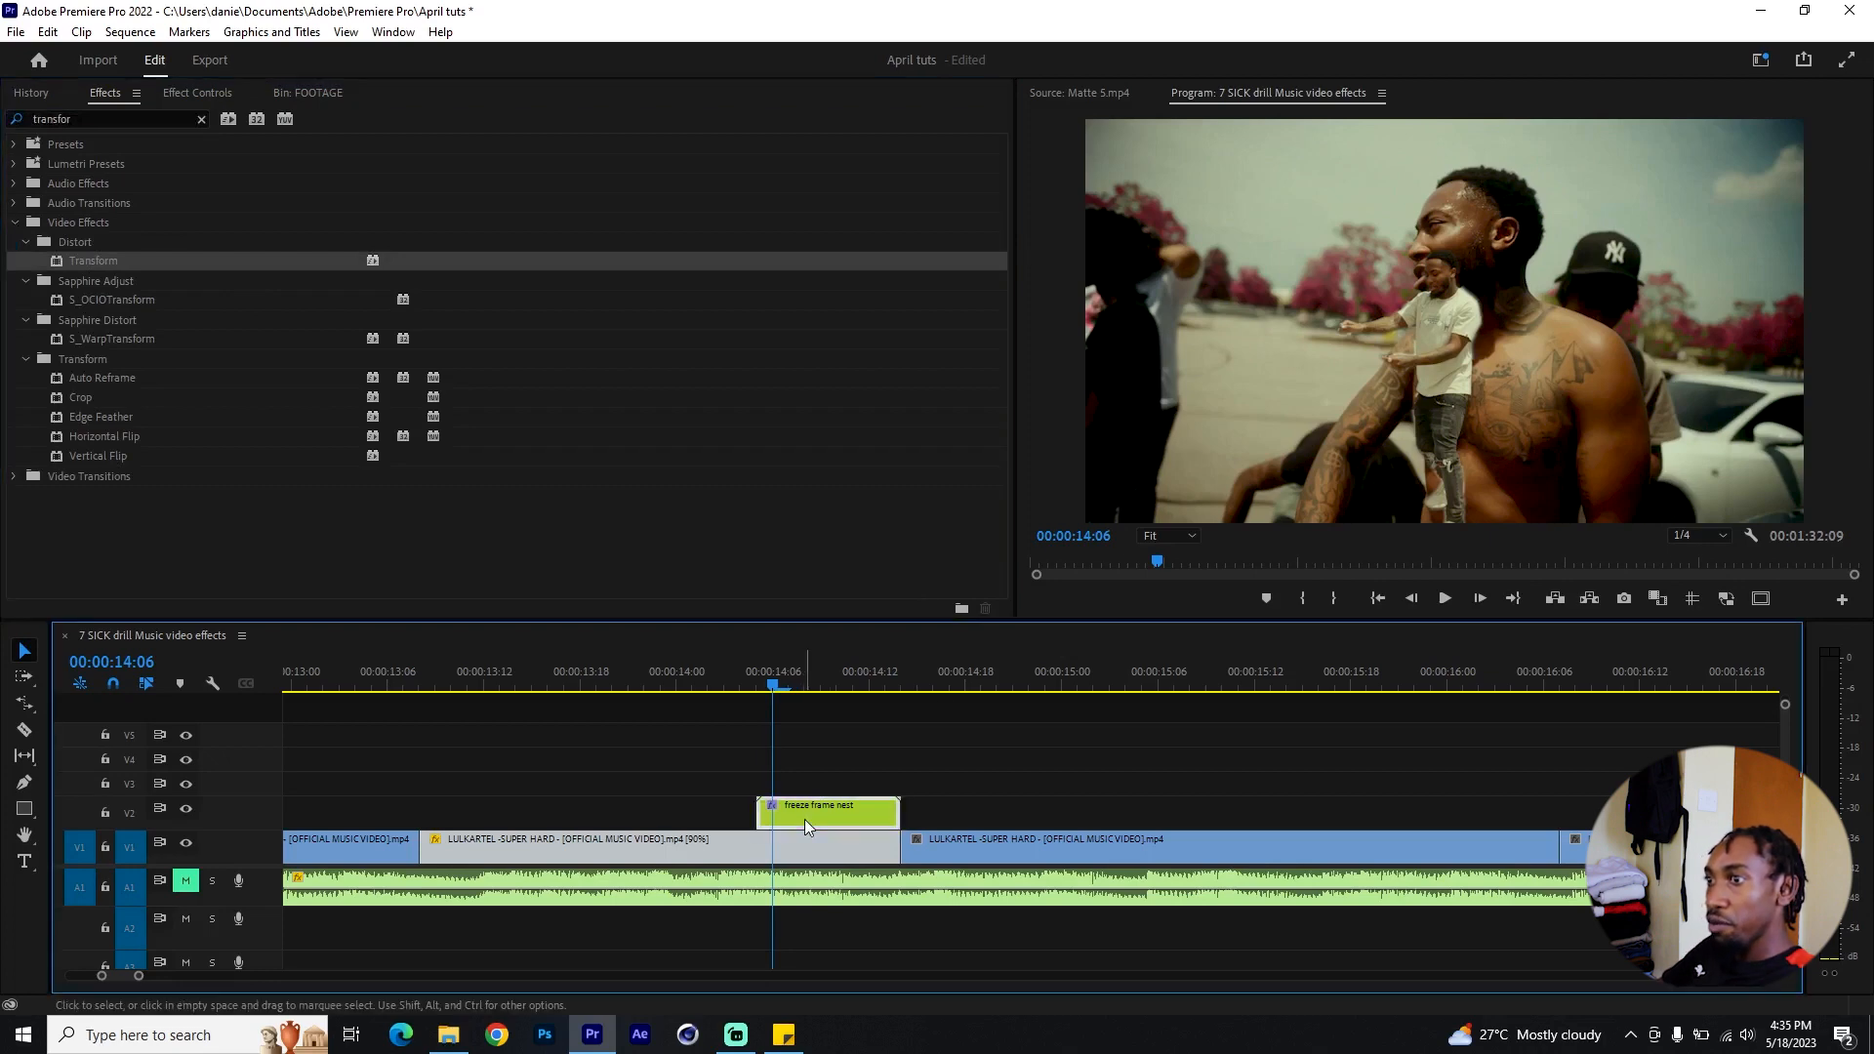
{"action": "scroll", "coordinate": [413, 830], "scroll_direction": "up", "scroll_amount": 4}
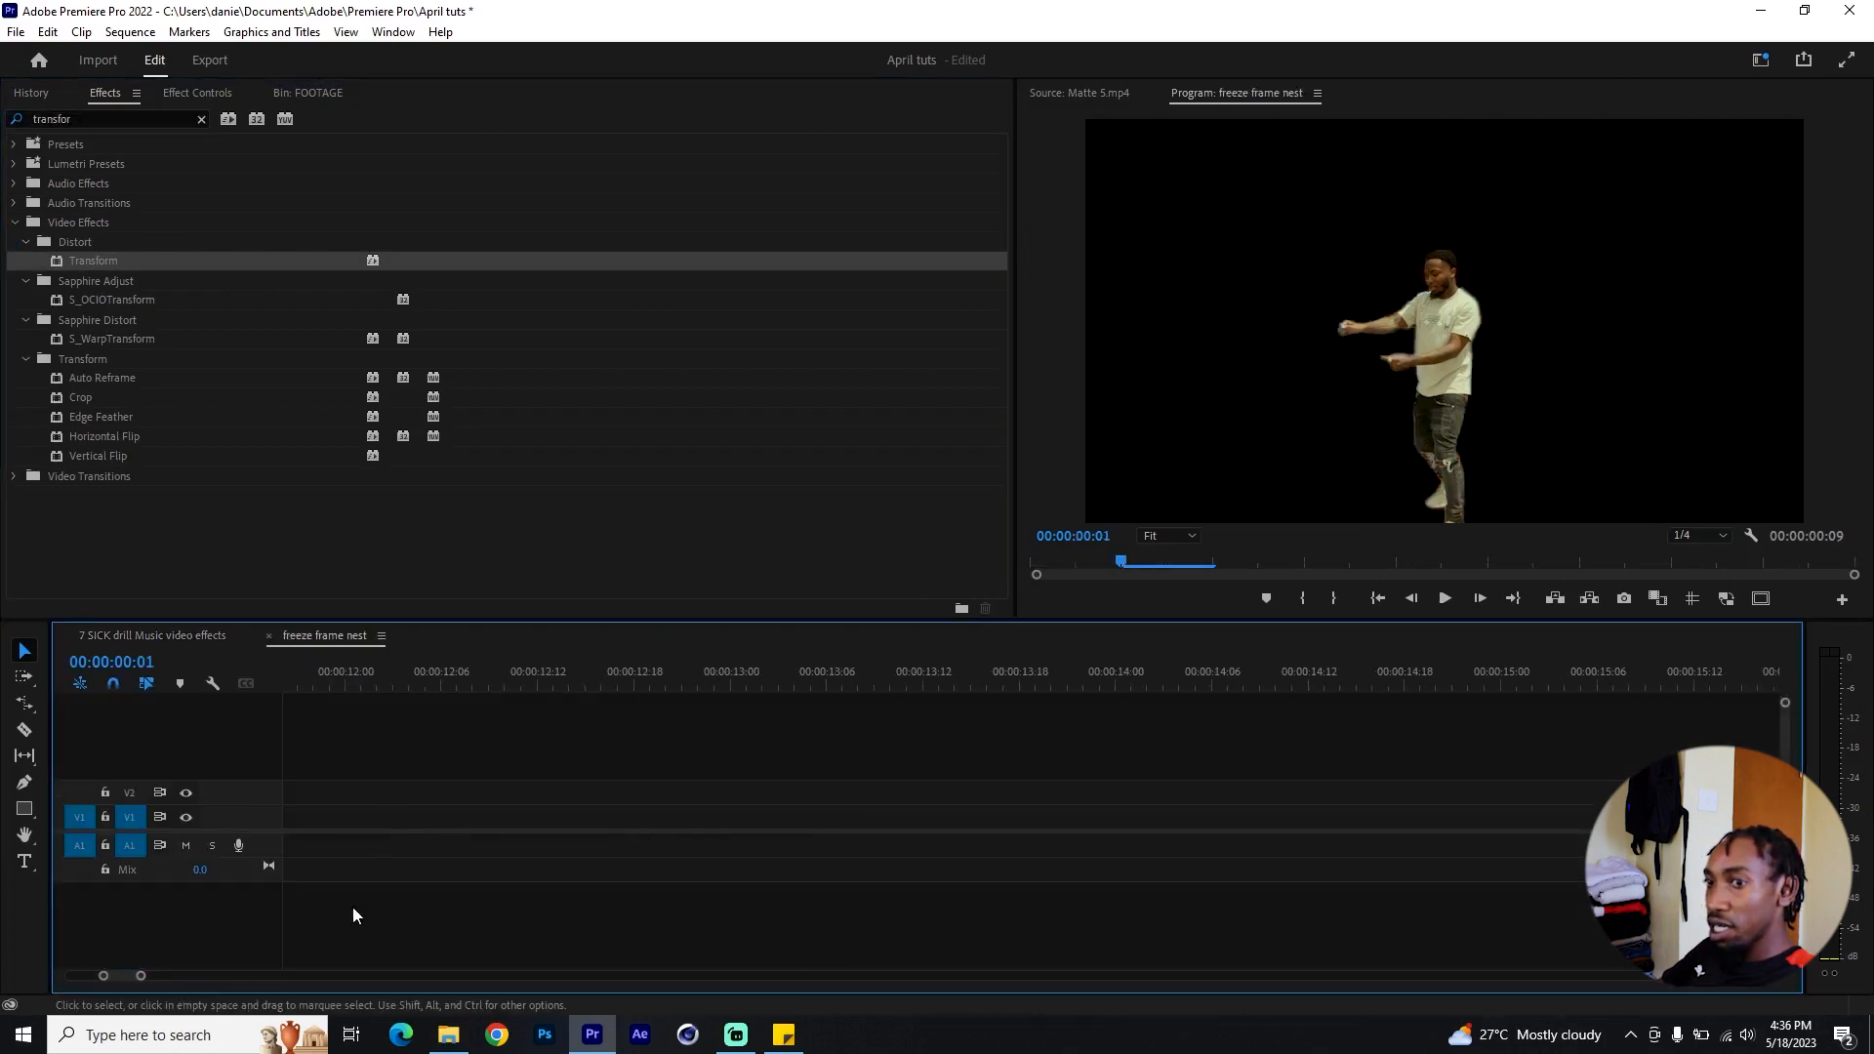
{"action": "left_click_drag", "start_coordinate": [106, 976], "coordinate": [2, 977]}
{"action": "left_click_drag", "start_coordinate": [304, 792], "coordinate": [410, 792]}
{"action": "left_click", "coordinate": [211, 634]}
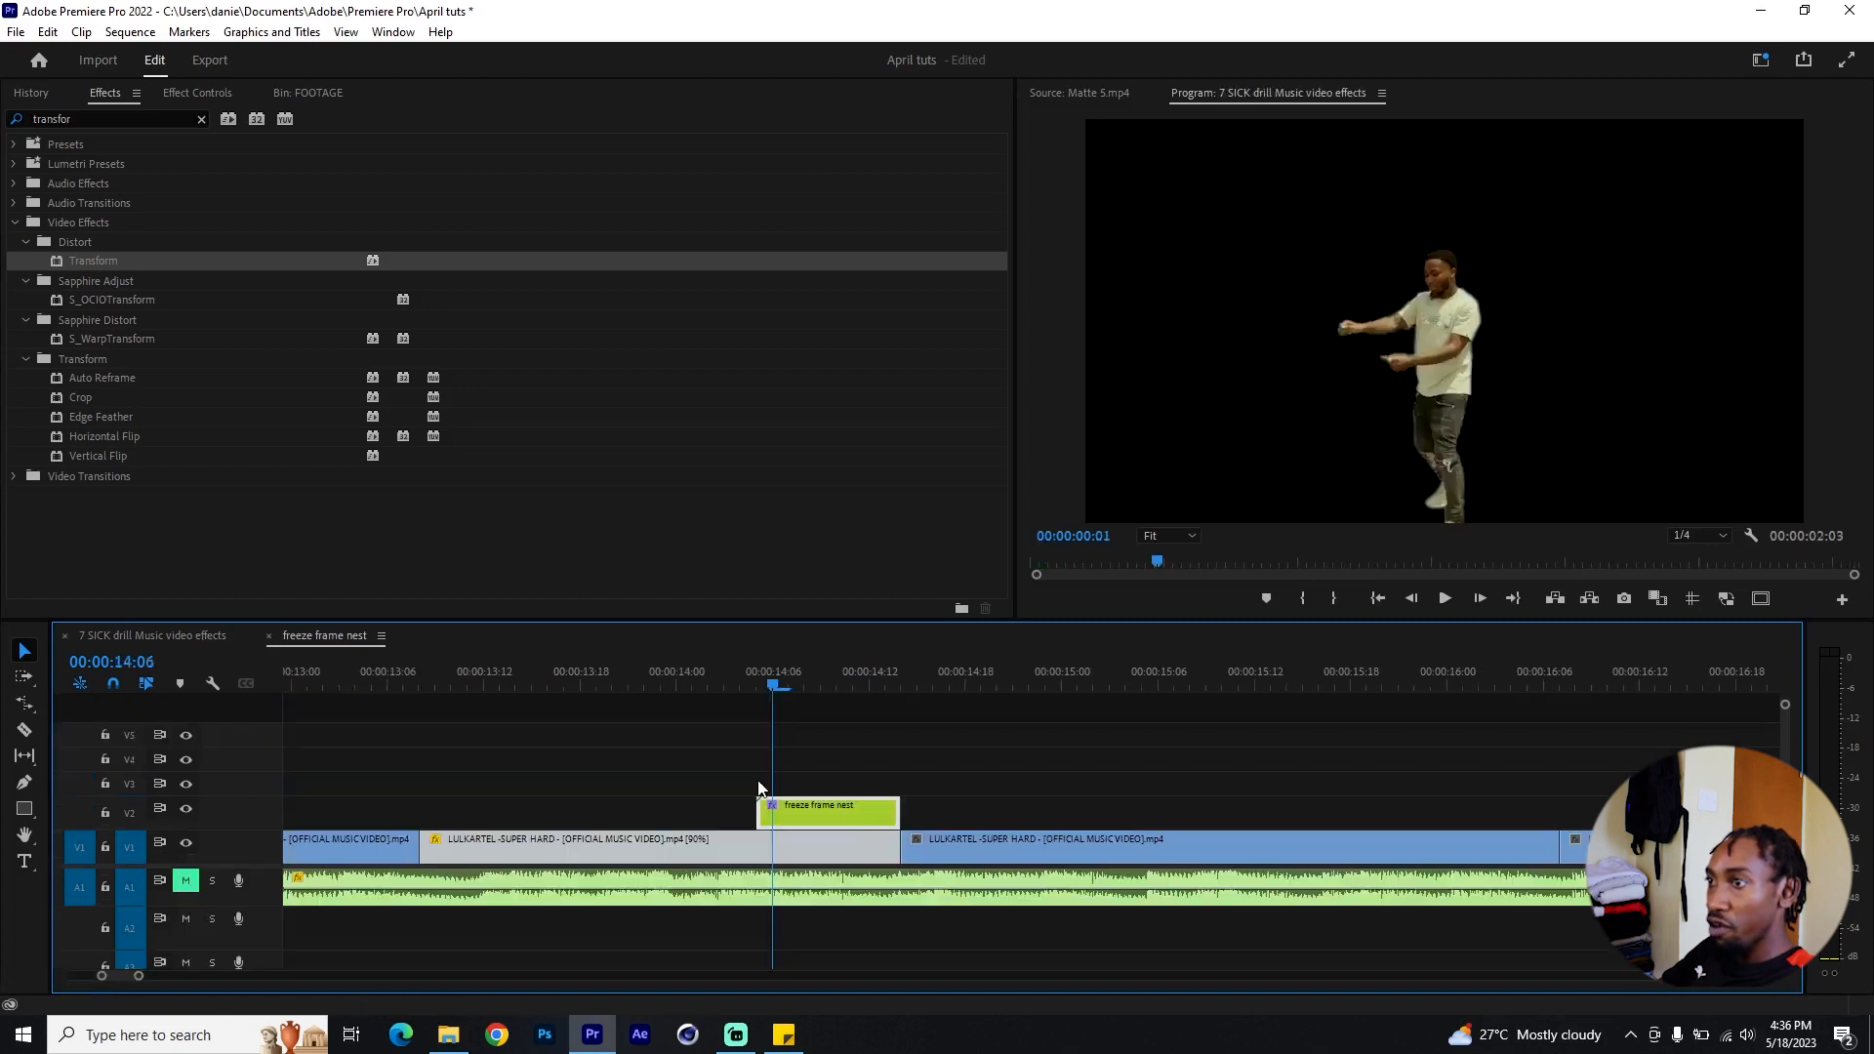
{"action": "left_click_drag", "start_coordinate": [801, 812], "coordinate": [784, 817]}
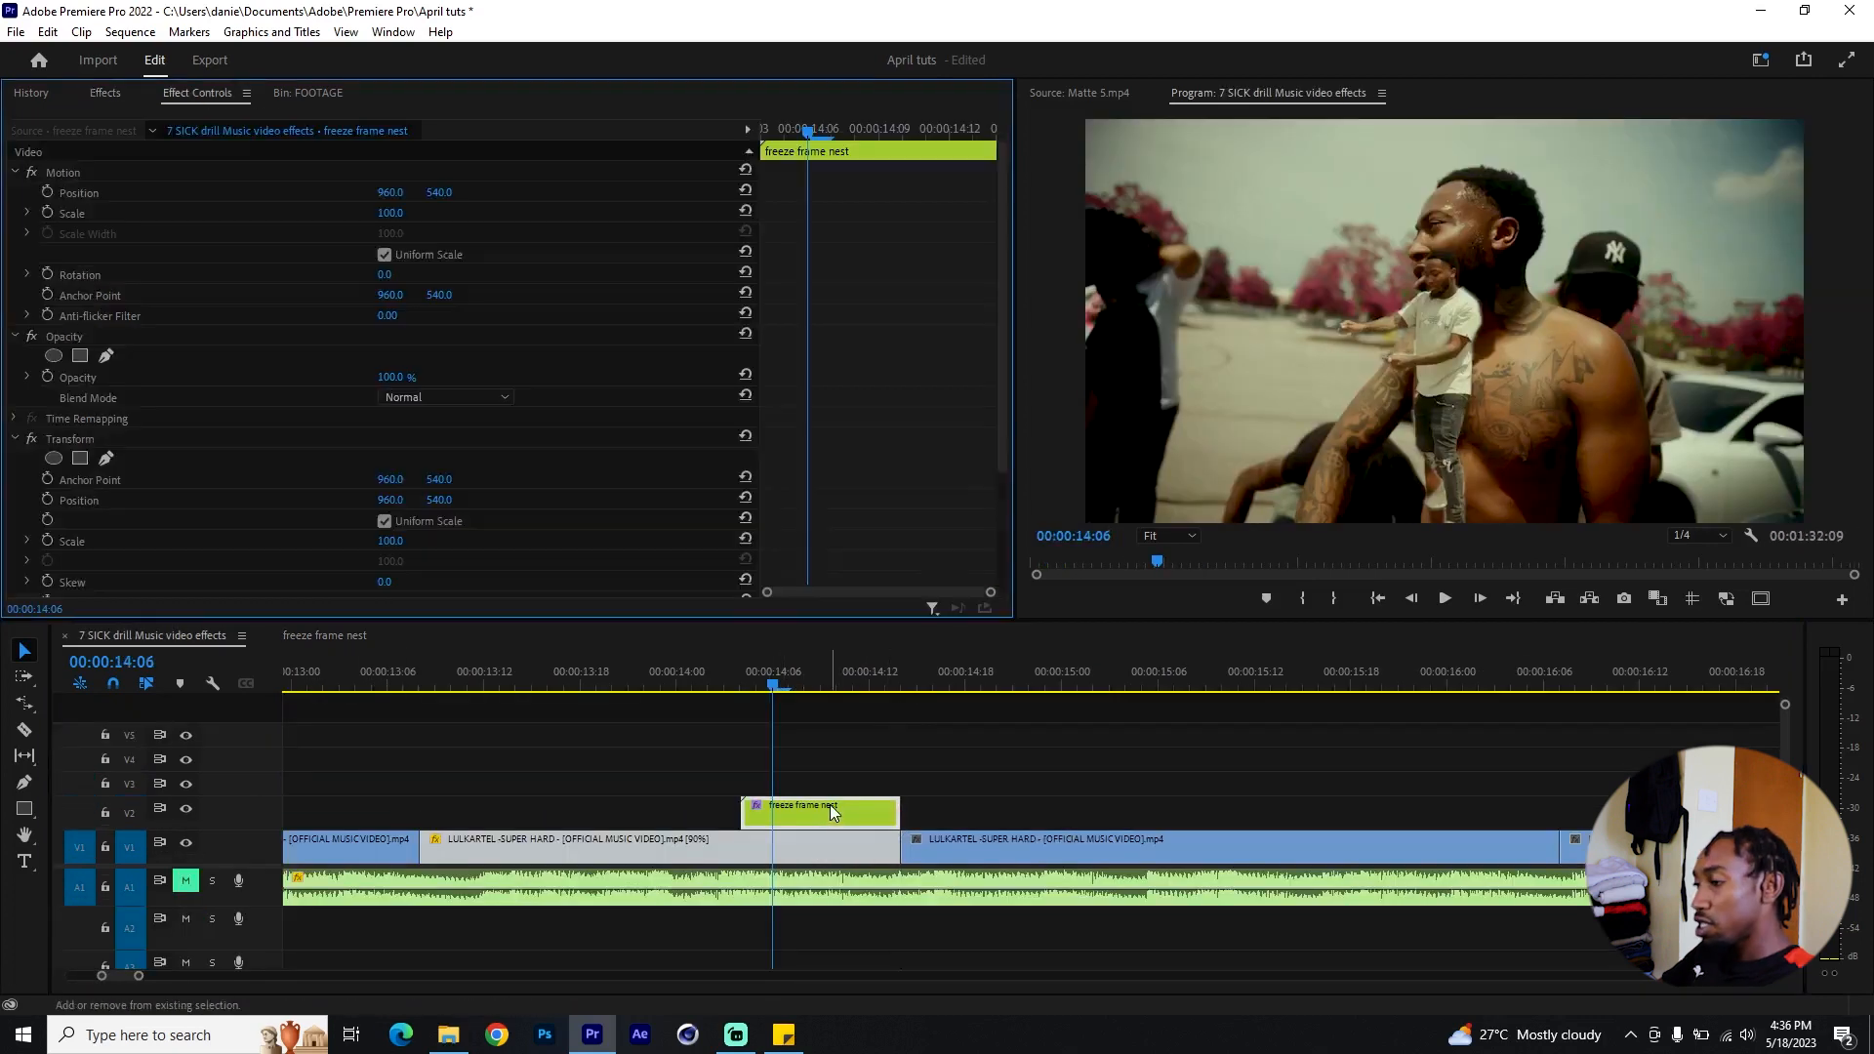
Step: Turn off the composition's shutter angle in the nest's Transform effect and set Shutter Angle to 60
{"action": "scroll", "coordinate": [489, 416], "scroll_direction": "down", "scroll_amount": 2}
{"action": "left_click", "coordinate": [49, 360]}
{"action": "scroll", "coordinate": [389, 515], "scroll_direction": "down", "scroll_amount": 2}
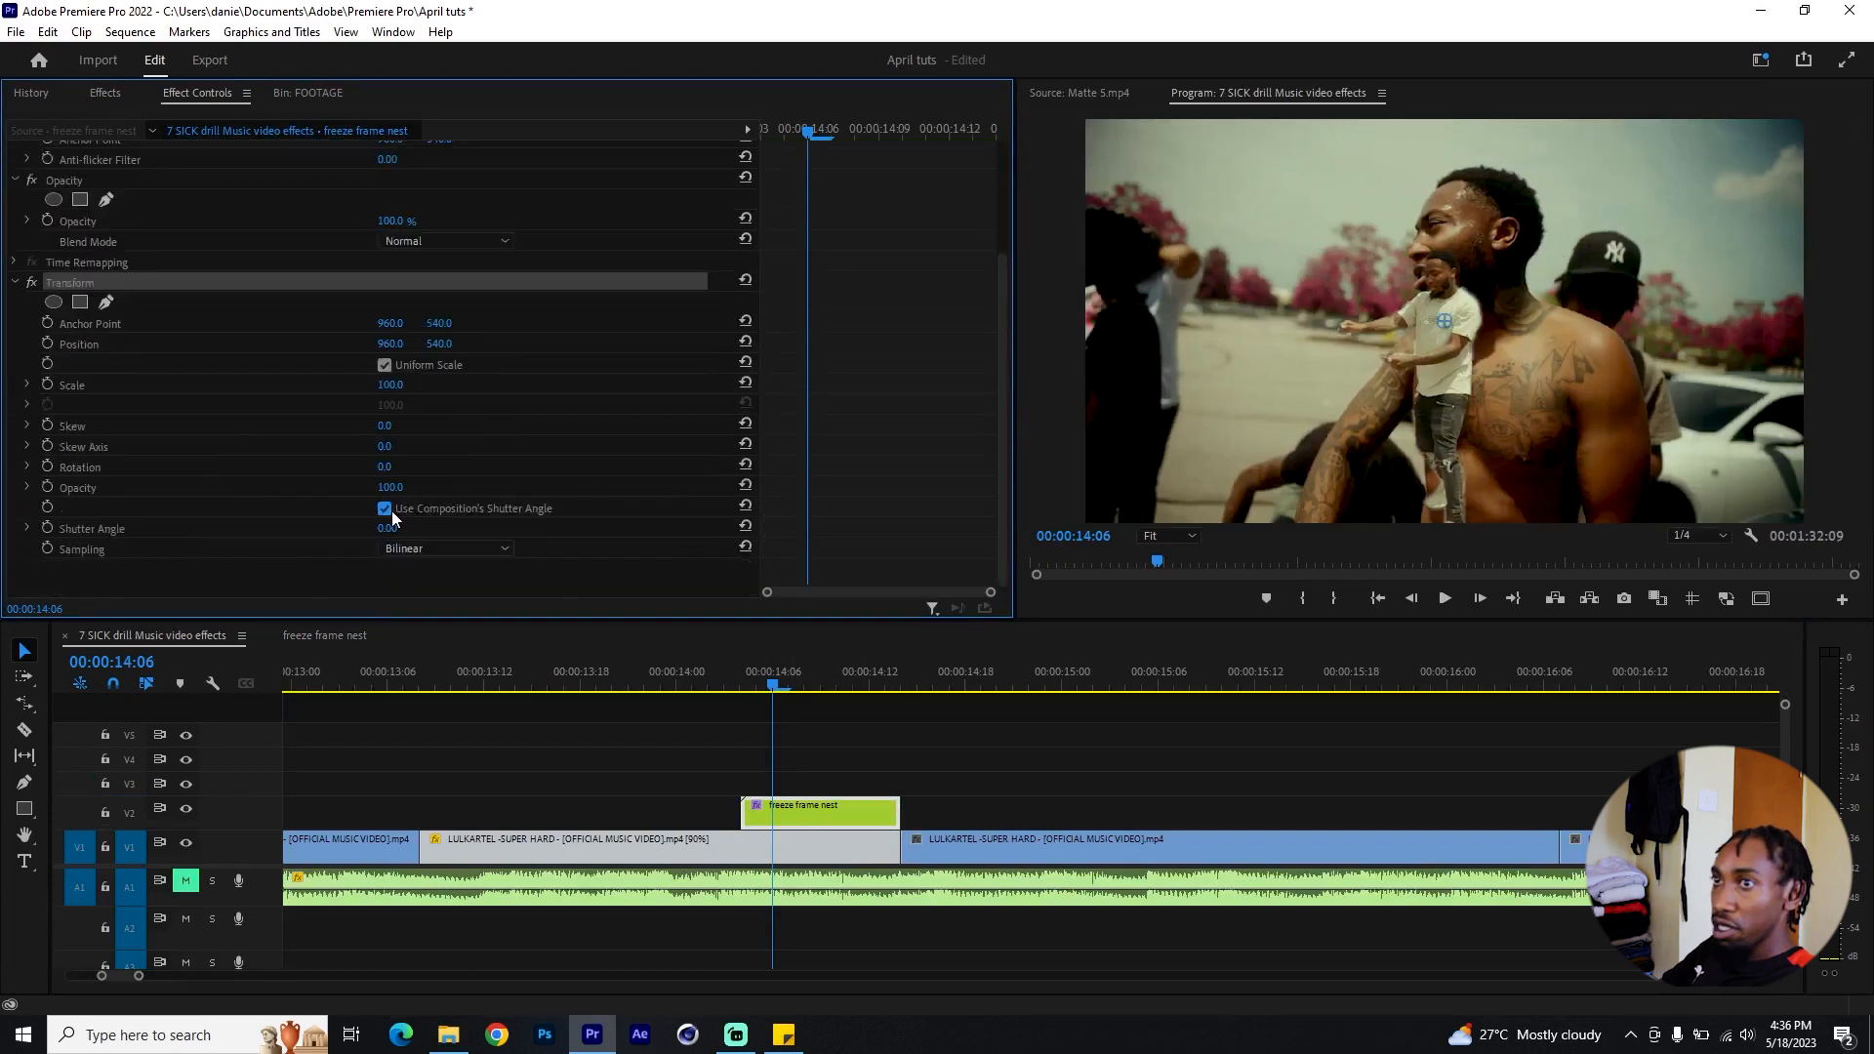
{"action": "left_click", "coordinate": [385, 508]}
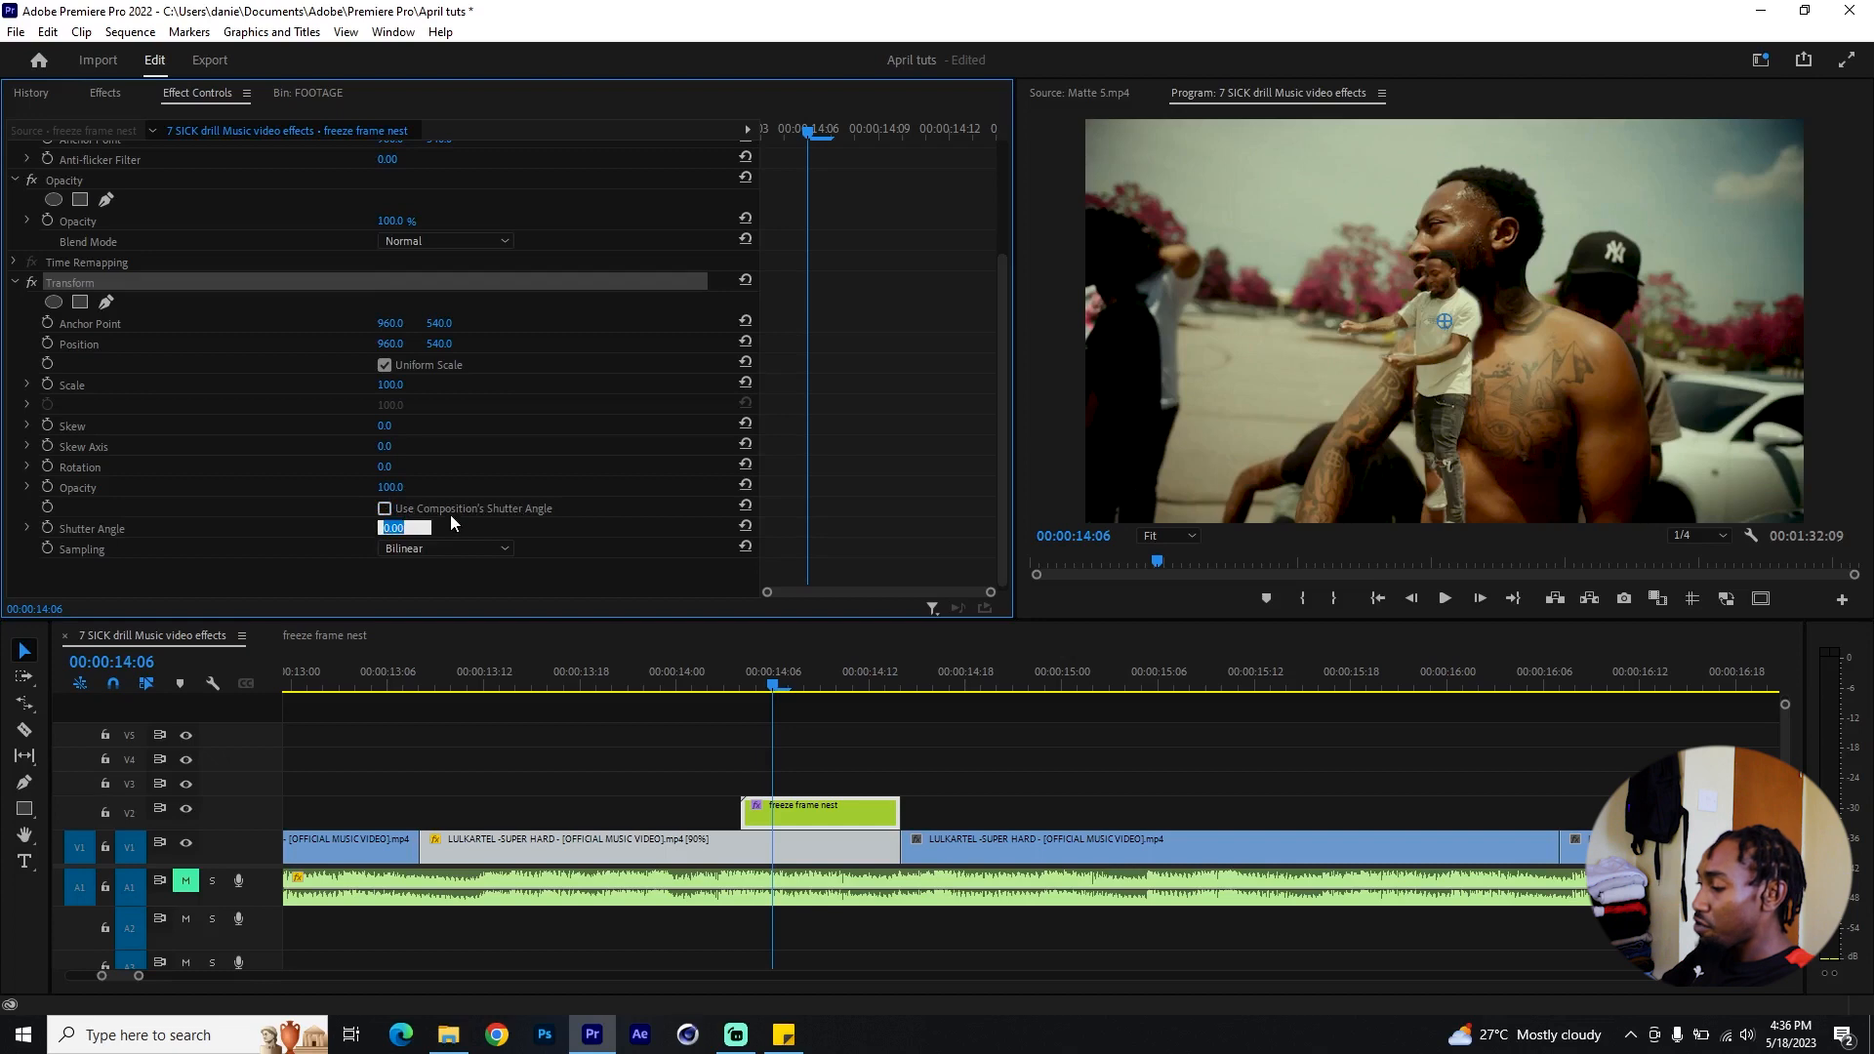
{"action": "type", "text": "6"}
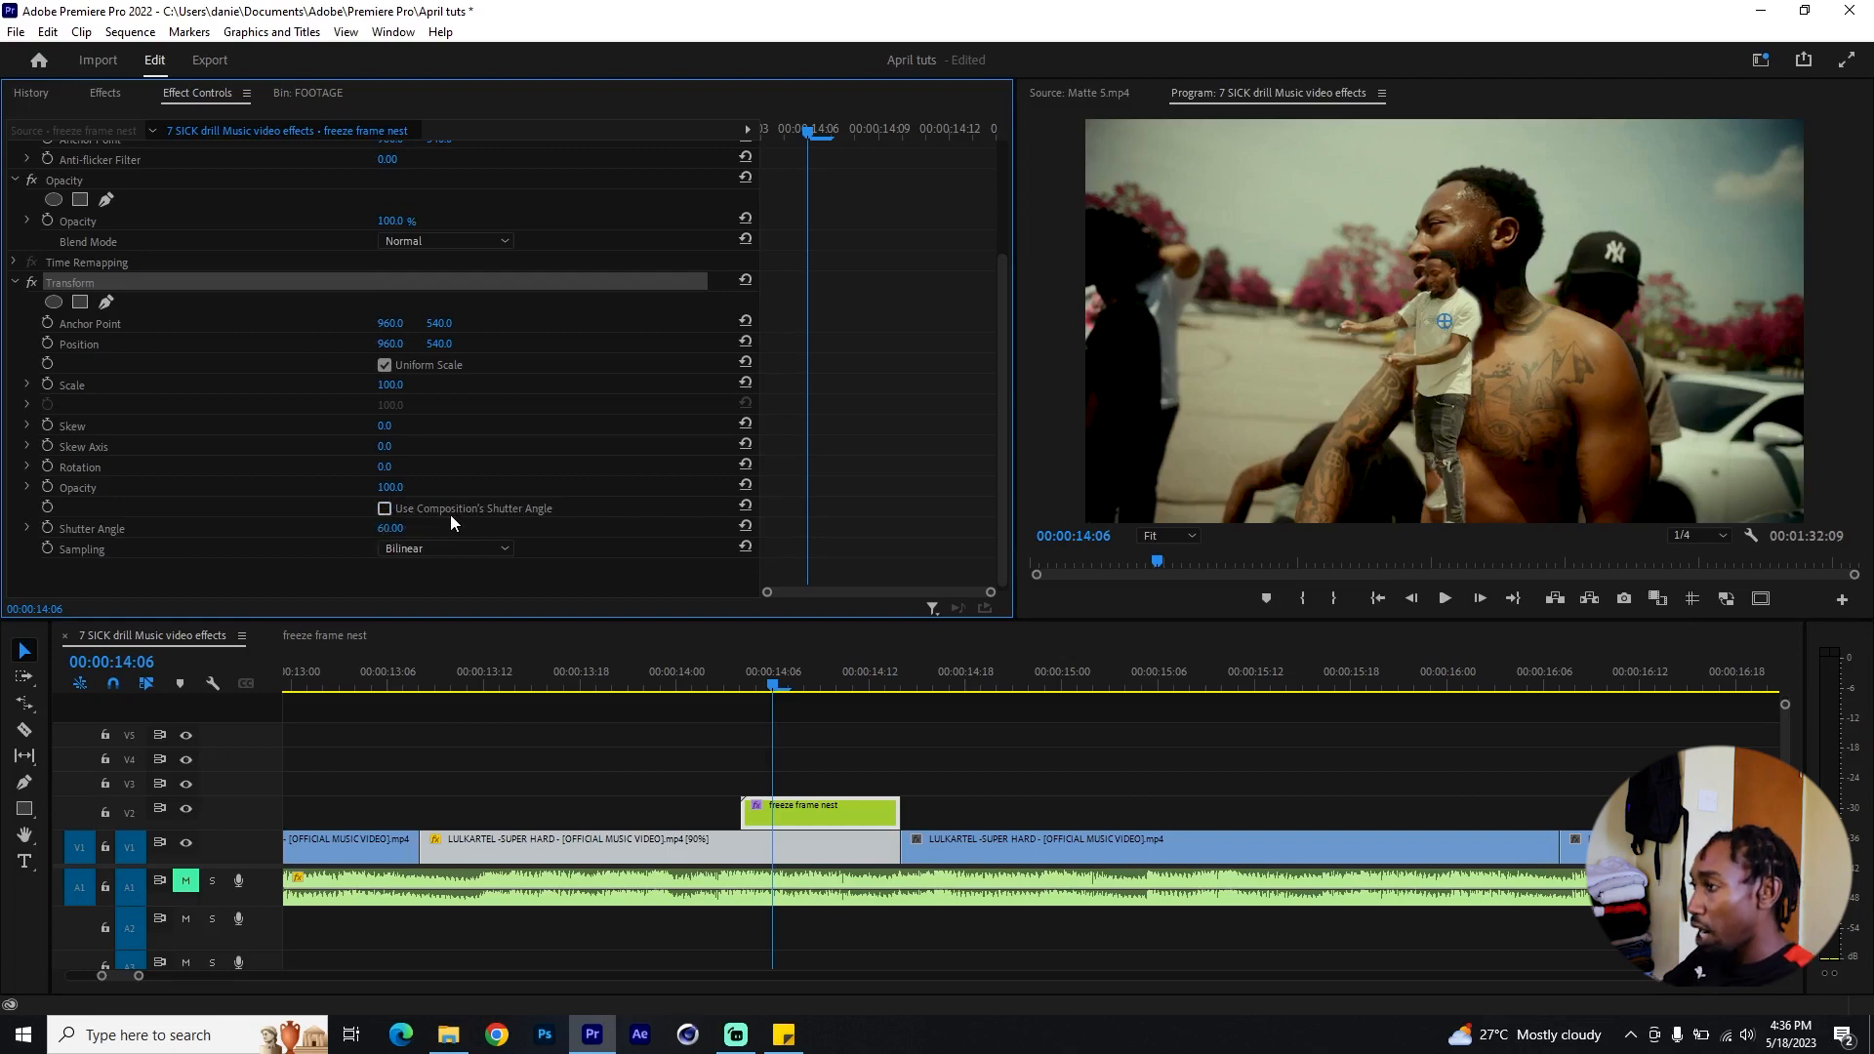
Step: Create Transform Position and Scale keyframes on the nest and move both to the end of the clip
{"action": "left_click", "coordinate": [50, 384]}
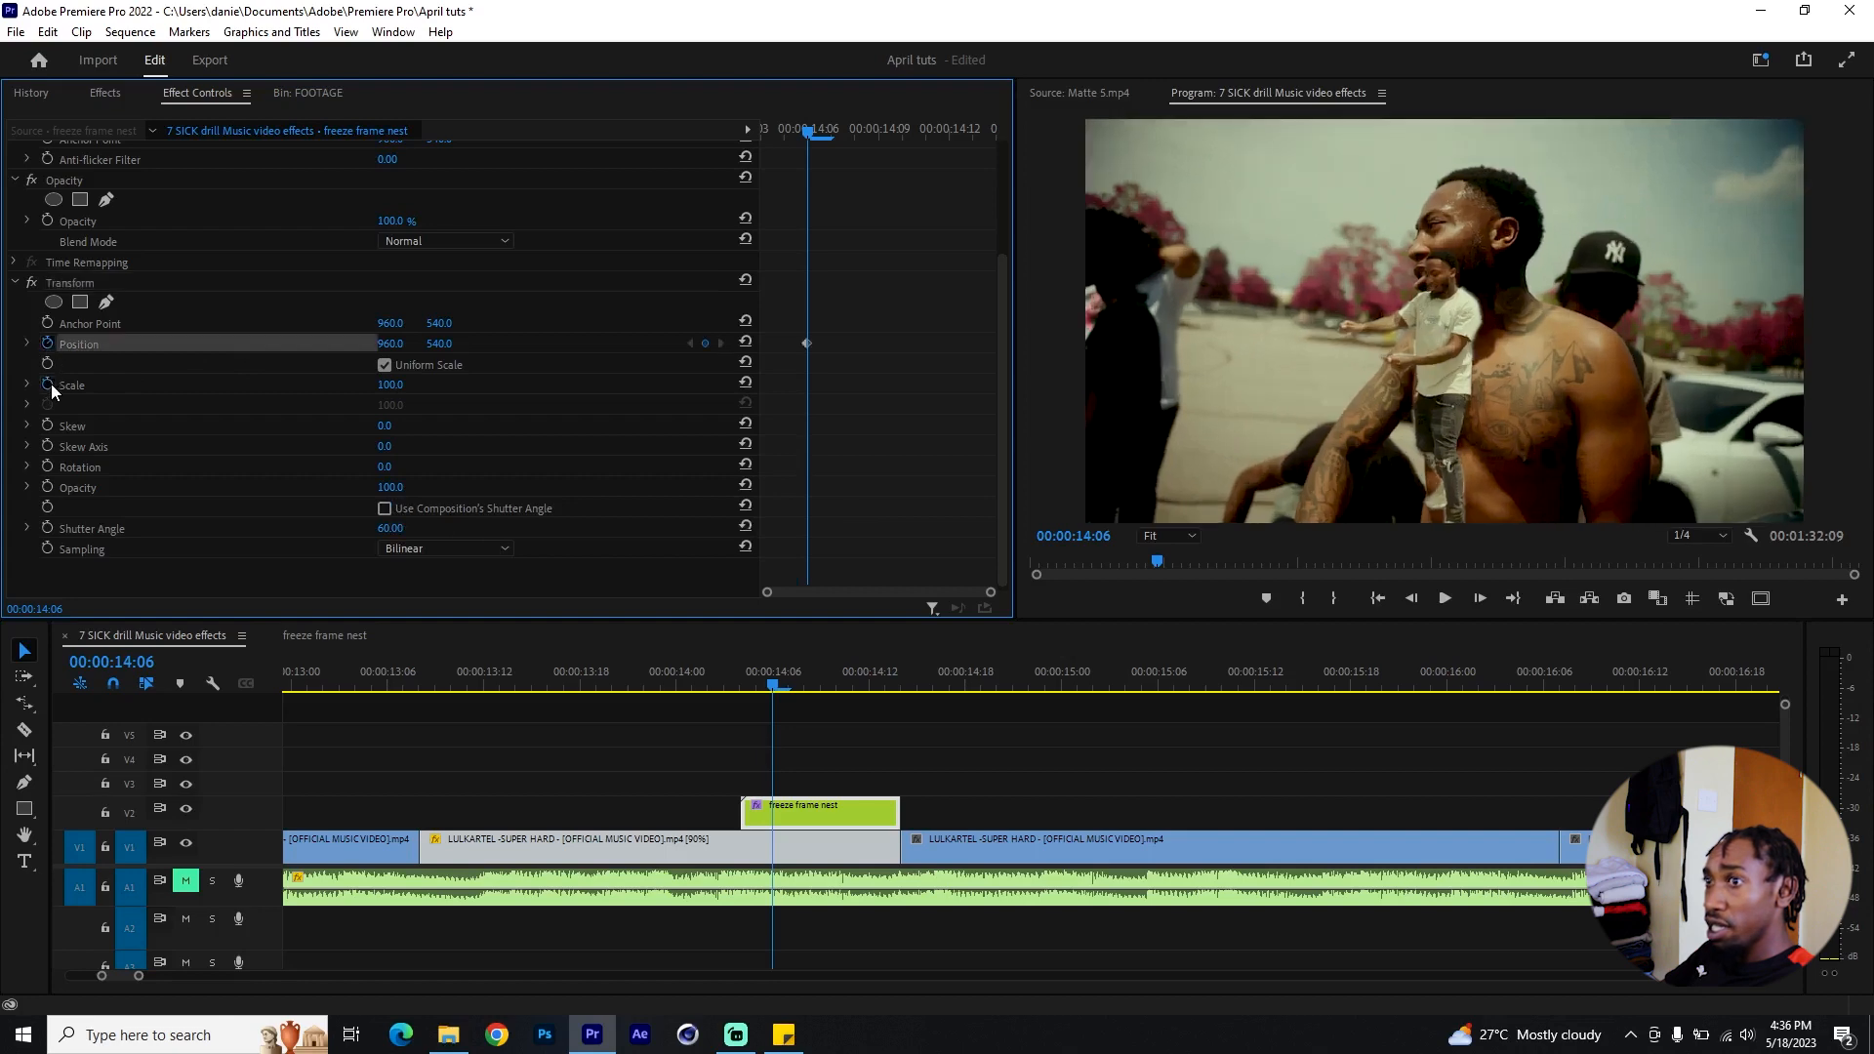
{"action": "left_click_drag", "start_coordinate": [881, 298], "coordinate": [718, 490]}
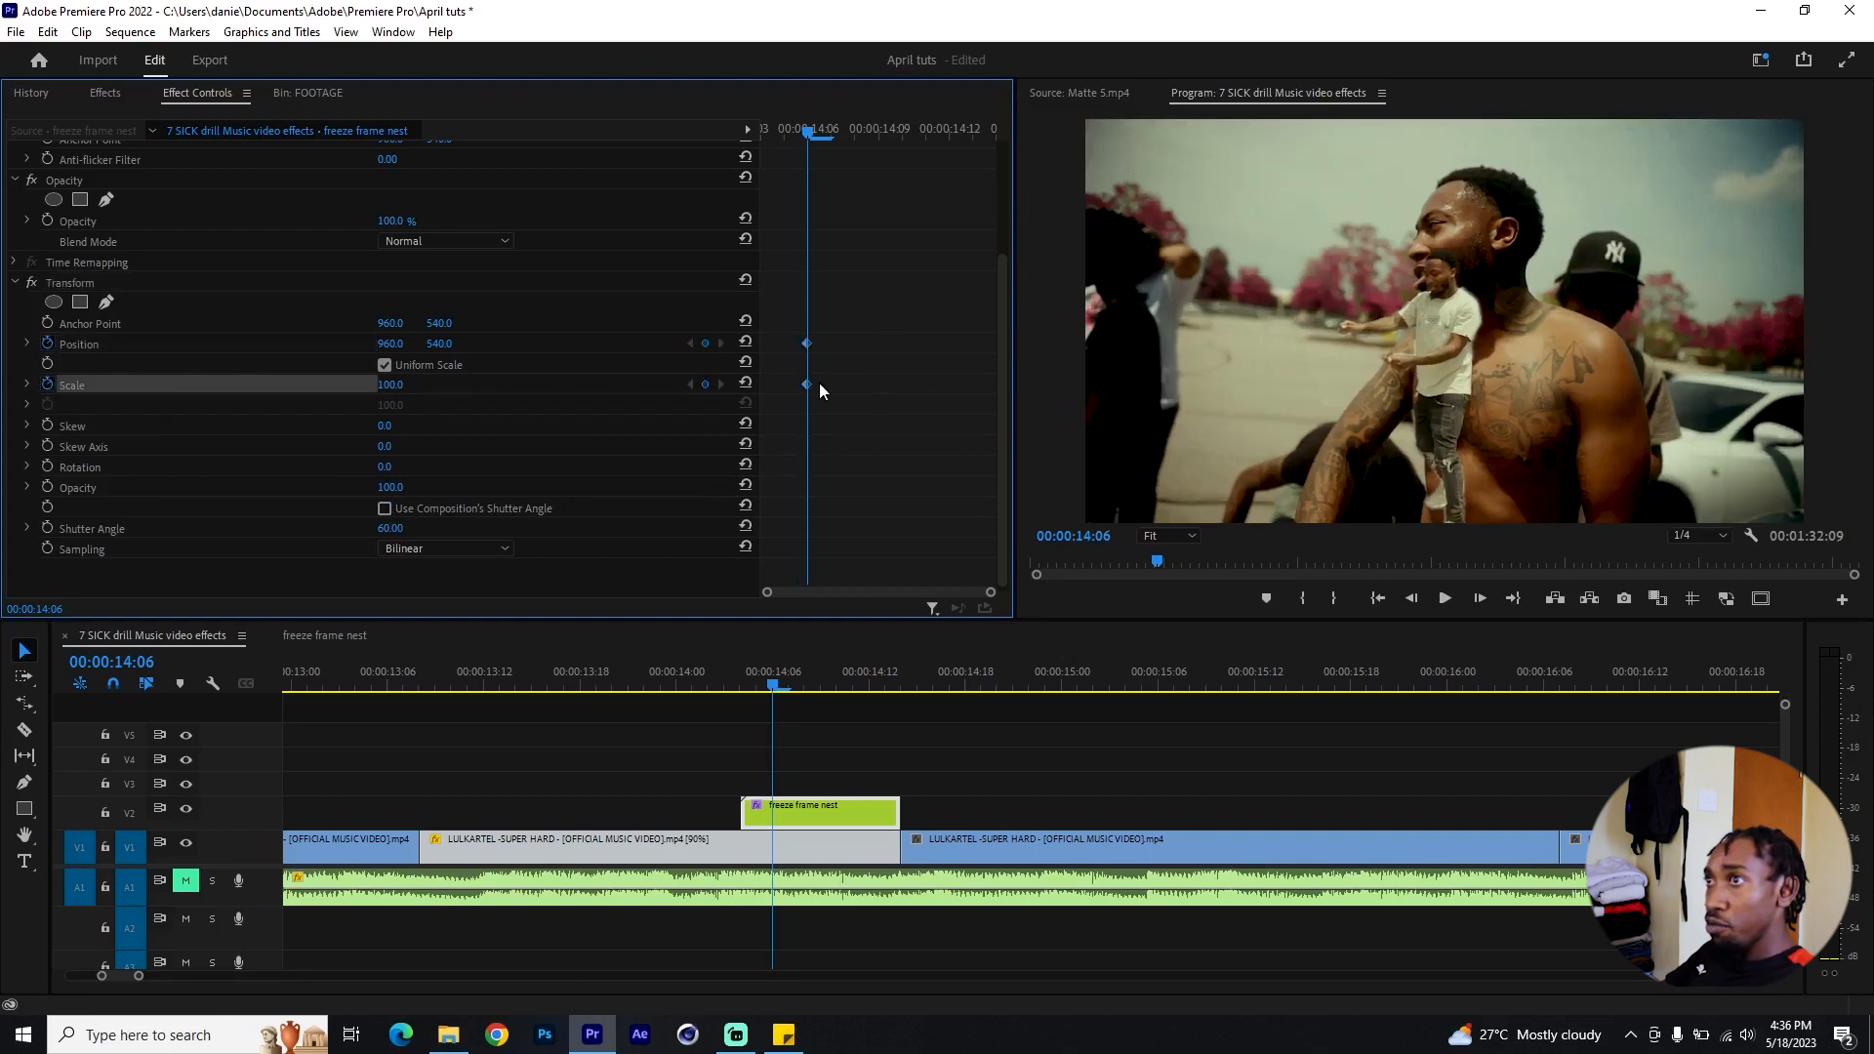
{"action": "left_click_drag", "start_coordinate": [802, 348], "coordinate": [937, 354]}
Step: Add Transform keyframes with Scale 132 and Position shifted far to the right, and place them at the nest's start
{"action": "left_click", "coordinate": [805, 687]}
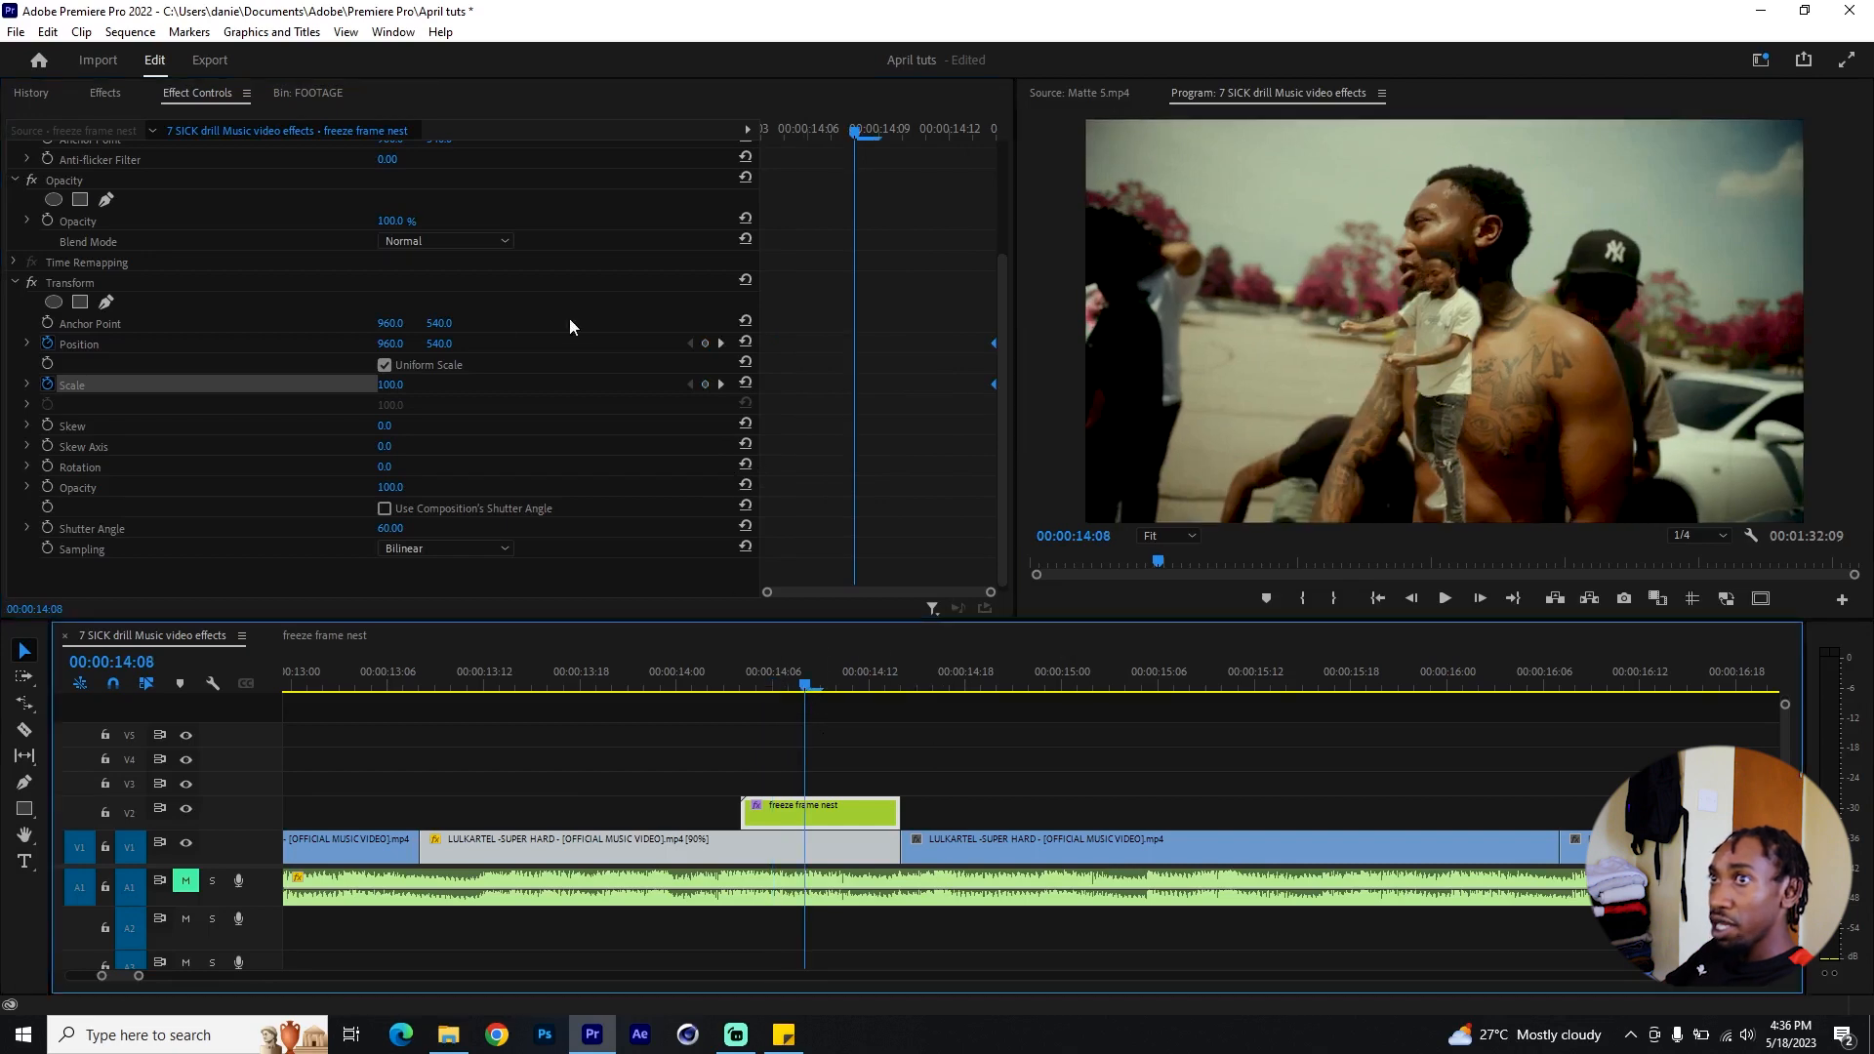
{"action": "left_click_drag", "start_coordinate": [390, 384], "coordinate": [423, 385]}
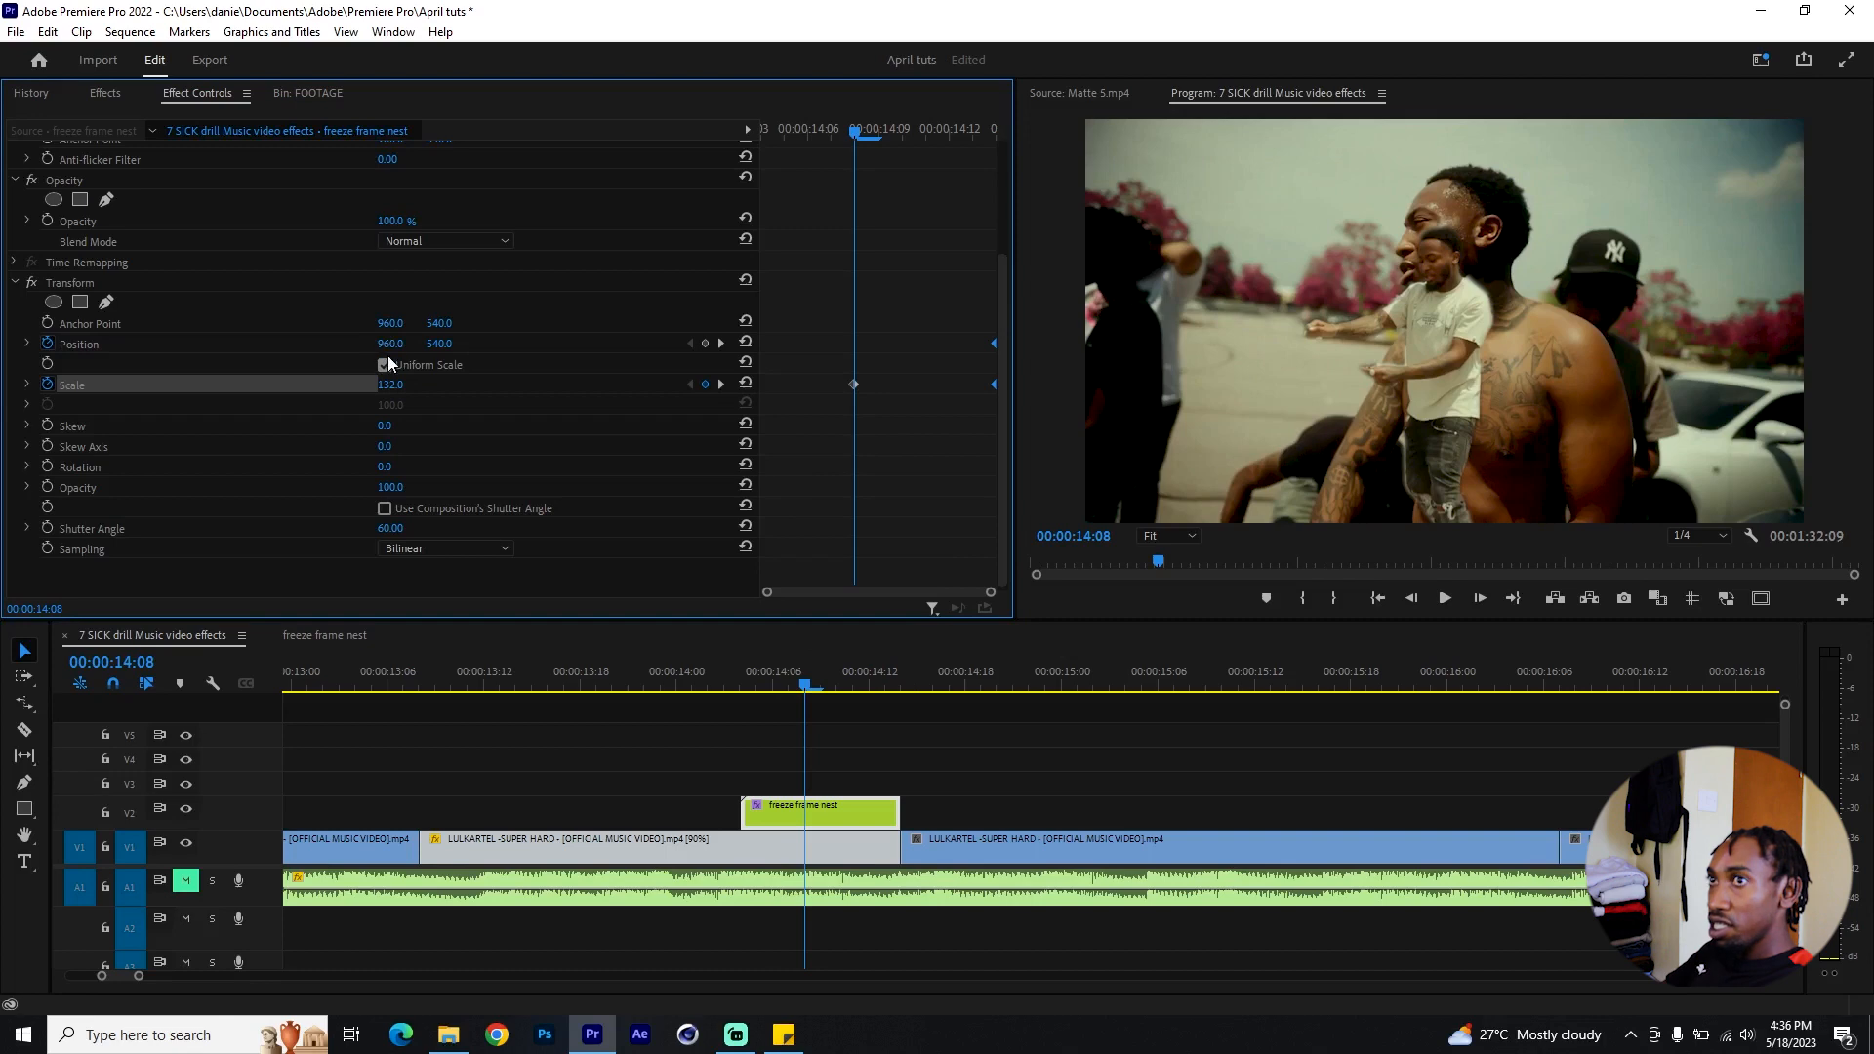
{"action": "left_click_drag", "start_coordinate": [384, 344], "coordinate": [477, 343]}
{"action": "left_click_drag", "start_coordinate": [856, 345], "coordinate": [763, 345]}
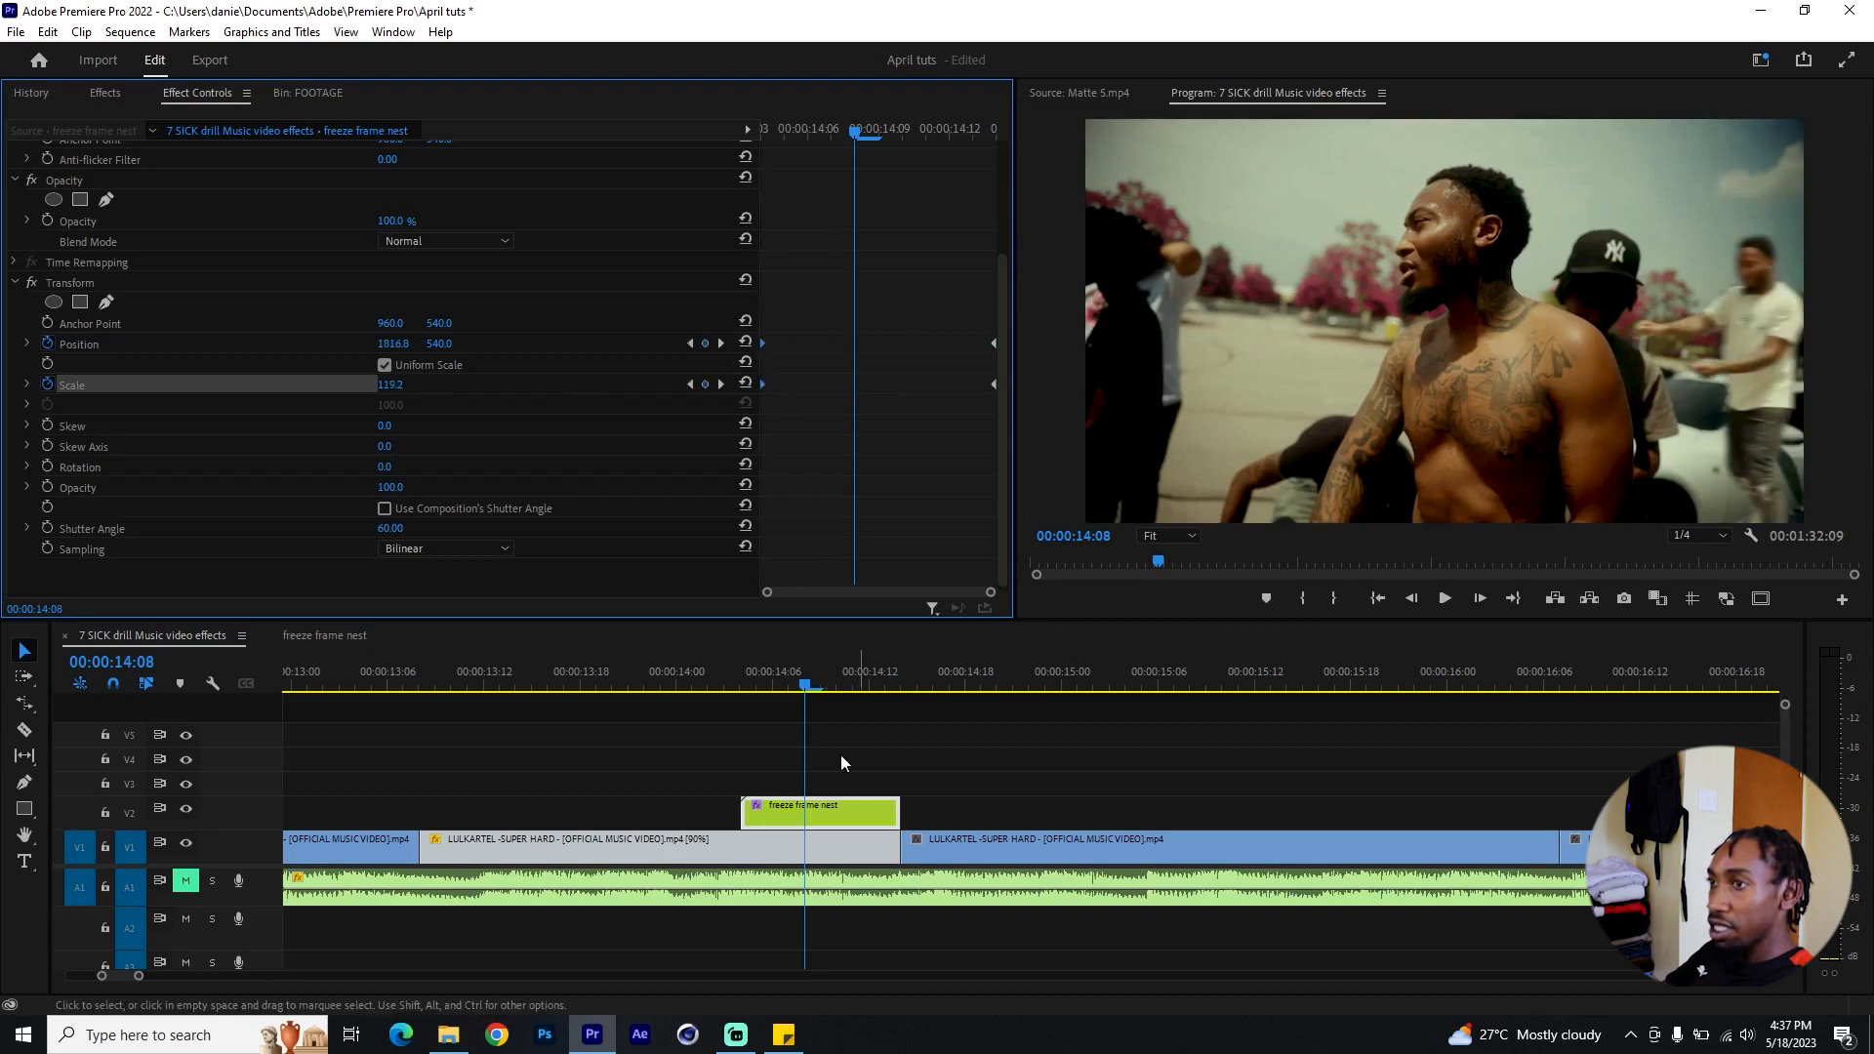
Step: Add a Transform Position keyframe at 00:00:14:09 with the horizontal value at 492 and scrub through the movement
{"action": "left_click_drag", "start_coordinate": [688, 693], "coordinate": [898, 699]}
{"action": "left_click", "coordinate": [876, 127]}
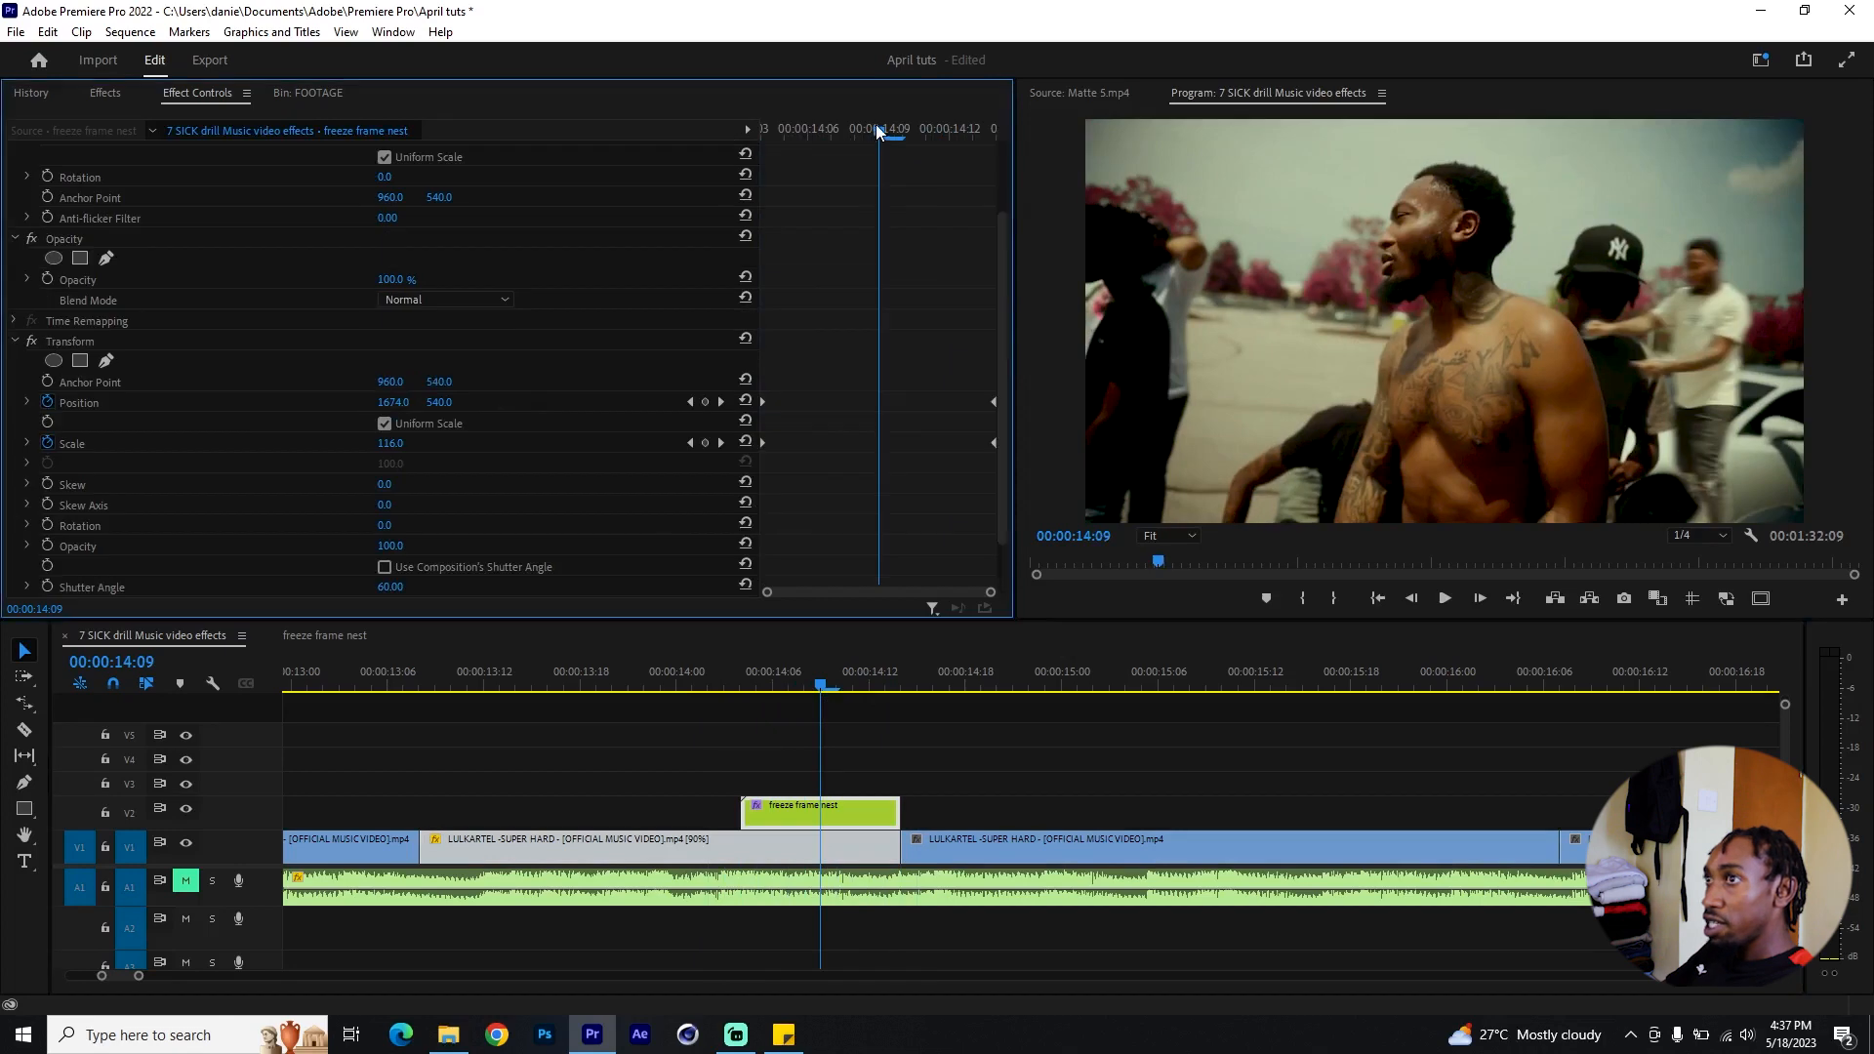
{"action": "left_click_drag", "start_coordinate": [394, 402], "coordinate": [18, 402]}
{"action": "left_click_drag", "start_coordinate": [391, 402], "coordinate": [346, 402]}
{"action": "left_click_drag", "start_coordinate": [750, 680], "coordinate": [909, 717]}
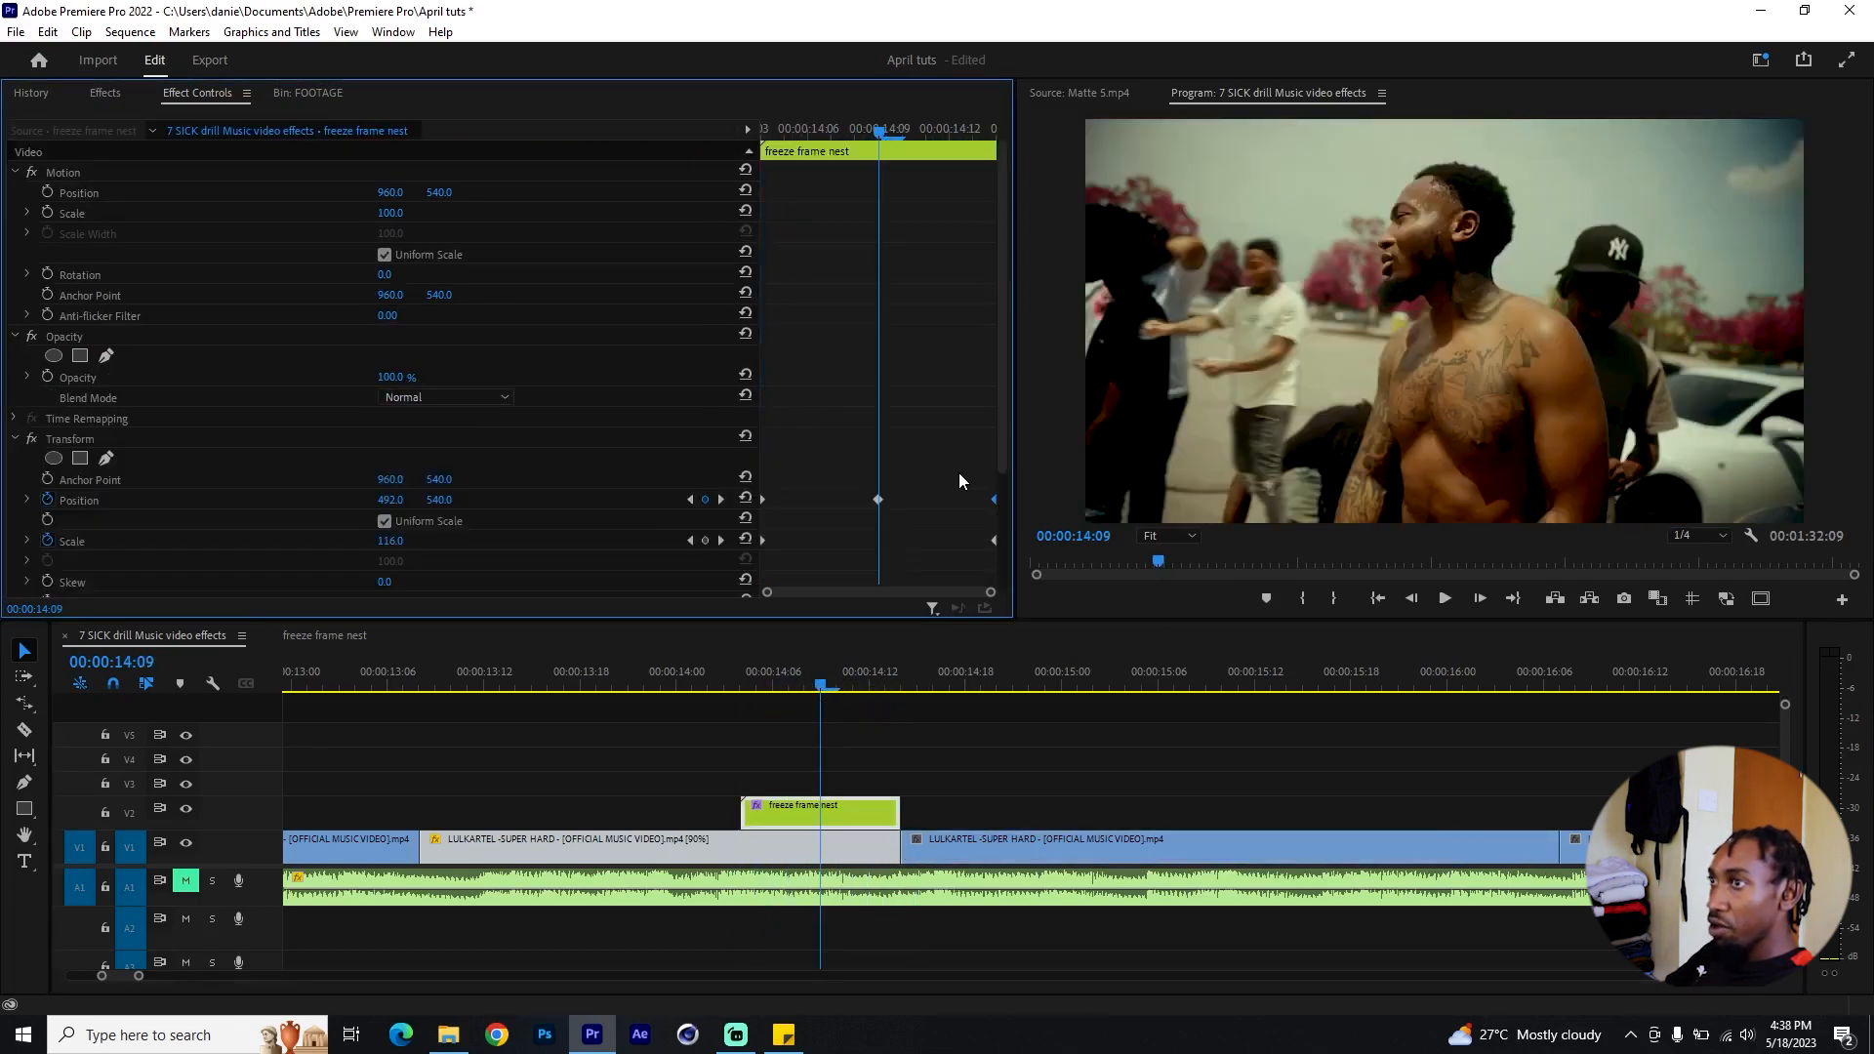
Step: Apply Bezier temporal interpolation to all the Transform Position keyframes and expand their velocity graph
{"action": "left_click_drag", "start_coordinate": [962, 475], "coordinate": [765, 513]}
{"action": "right_click", "coordinate": [876, 499]}
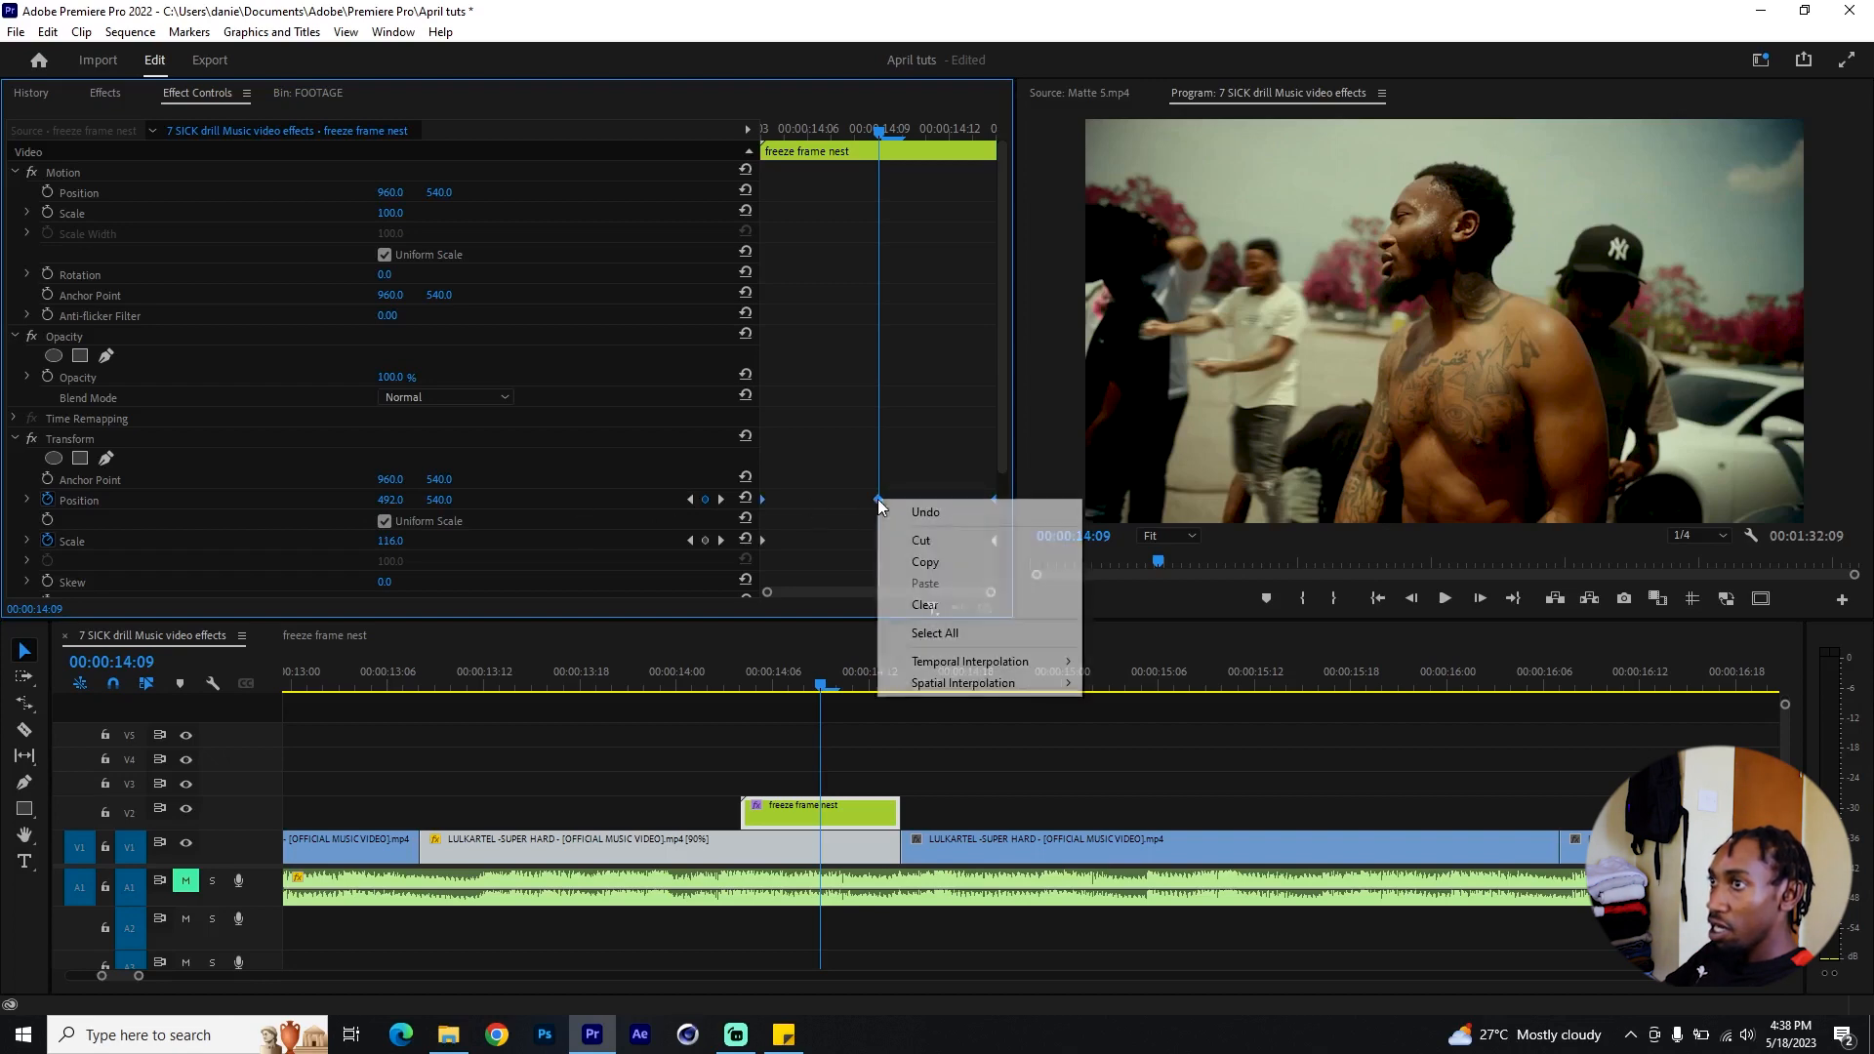
{"action": "mouse_move", "coordinate": [979, 668]}
{"action": "left_click", "coordinate": [1122, 684]}
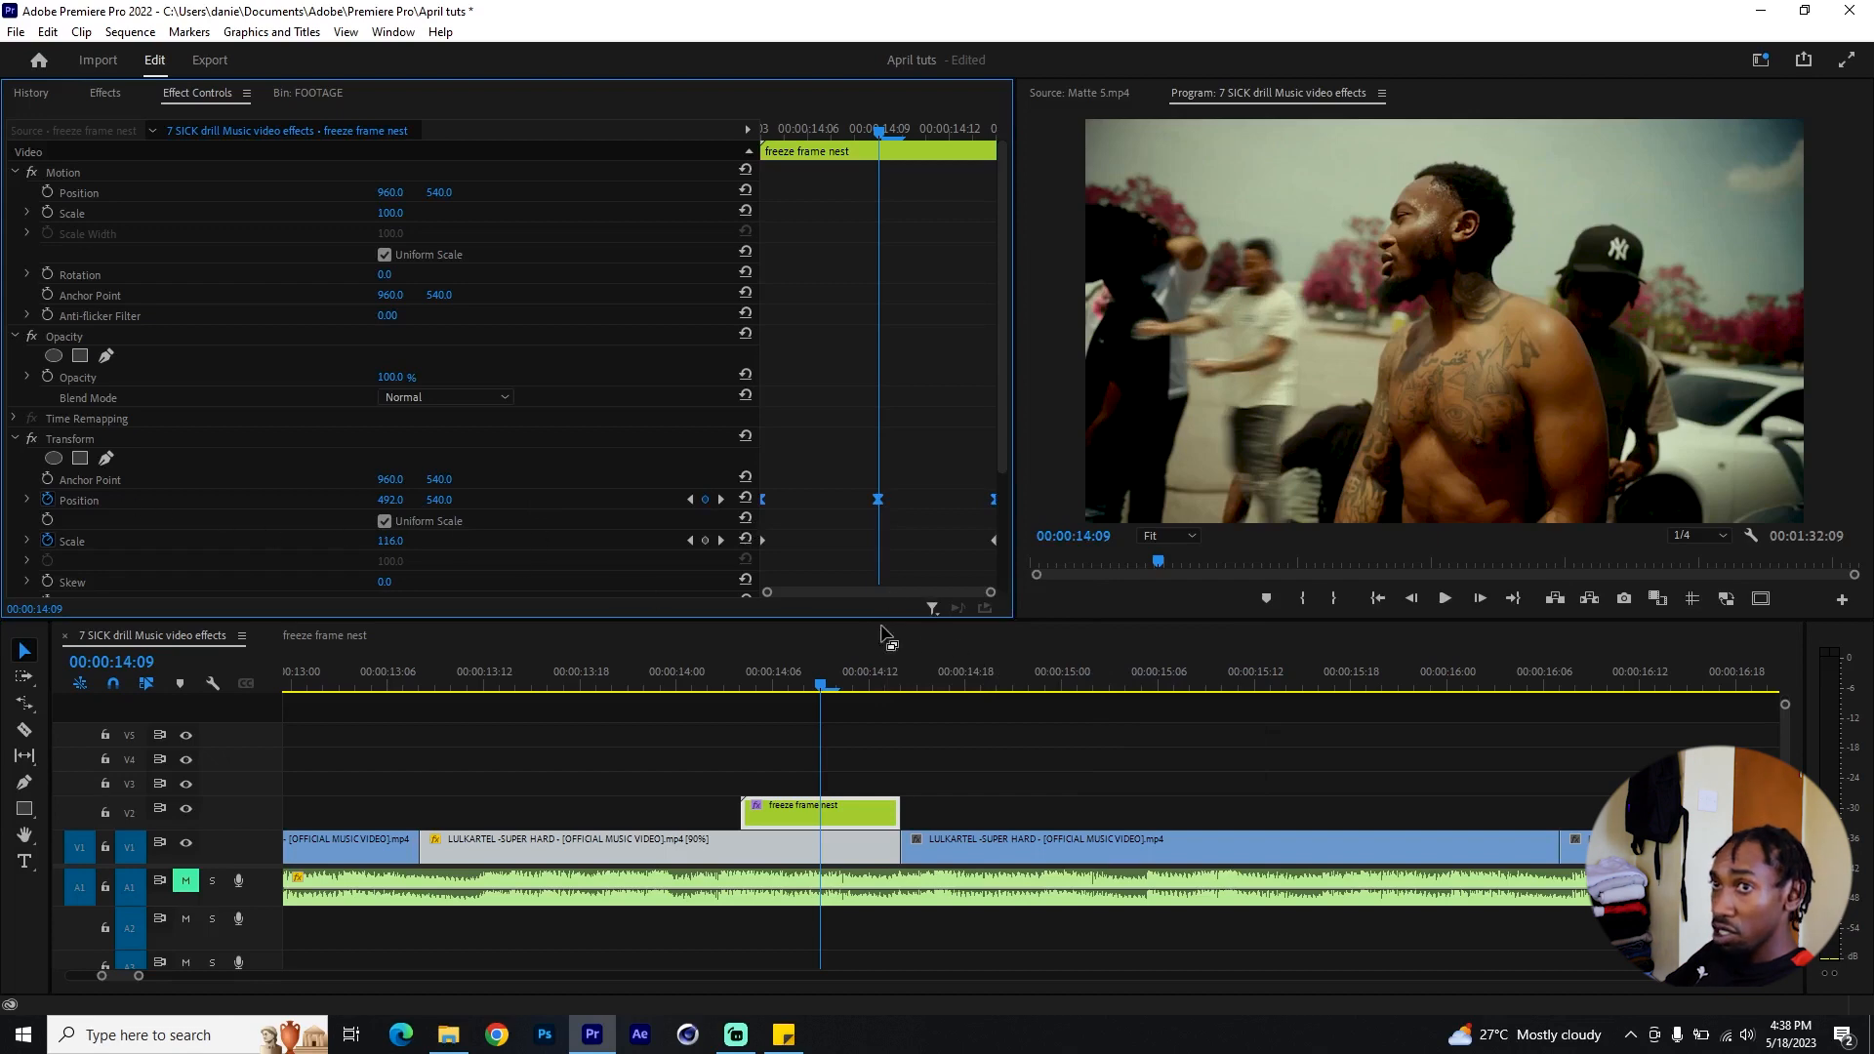
{"action": "left_click", "coordinate": [27, 501]}
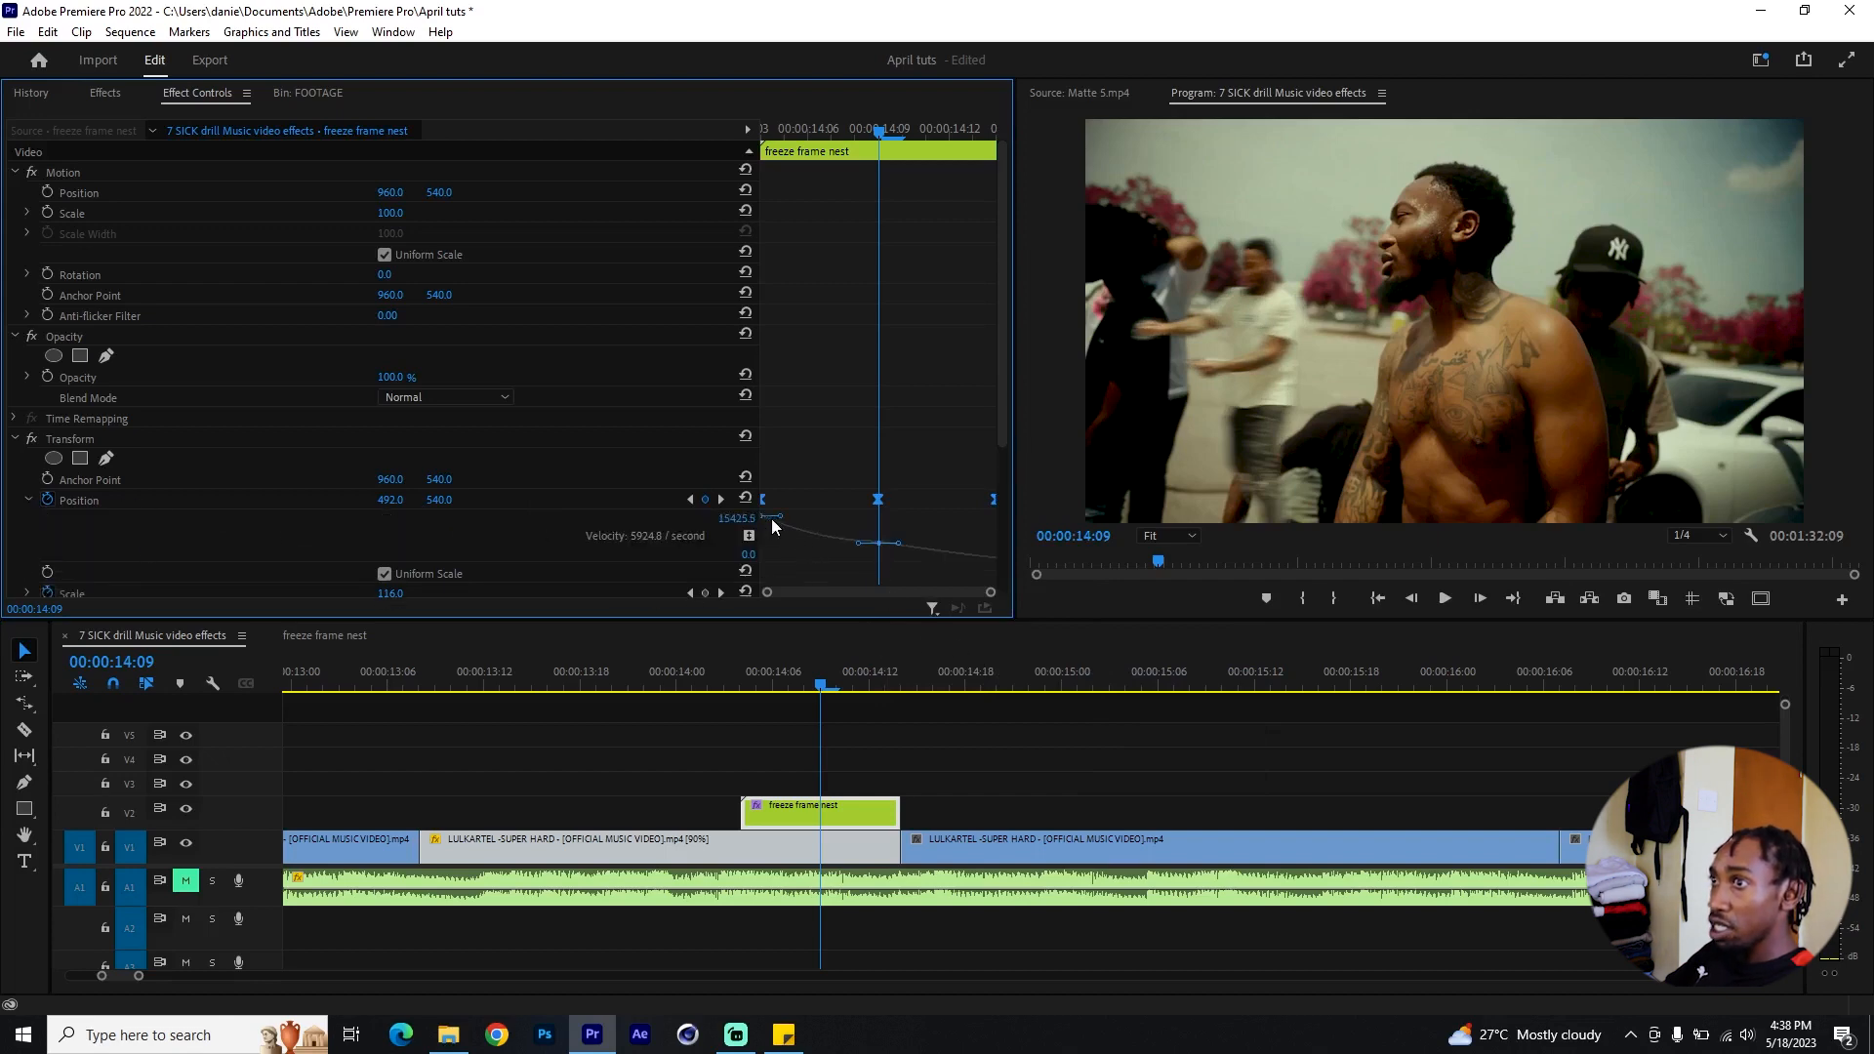
{"action": "left_click", "coordinate": [907, 543]}
Step: Check the blur at 00:00:14:07 and set the Transform Shutter Angle to 40
{"action": "key", "text": "Left"}
{"action": "key", "text": "Left"}
{"action": "scroll", "coordinate": [878, 478], "scroll_direction": "down", "scroll_amount": 4}
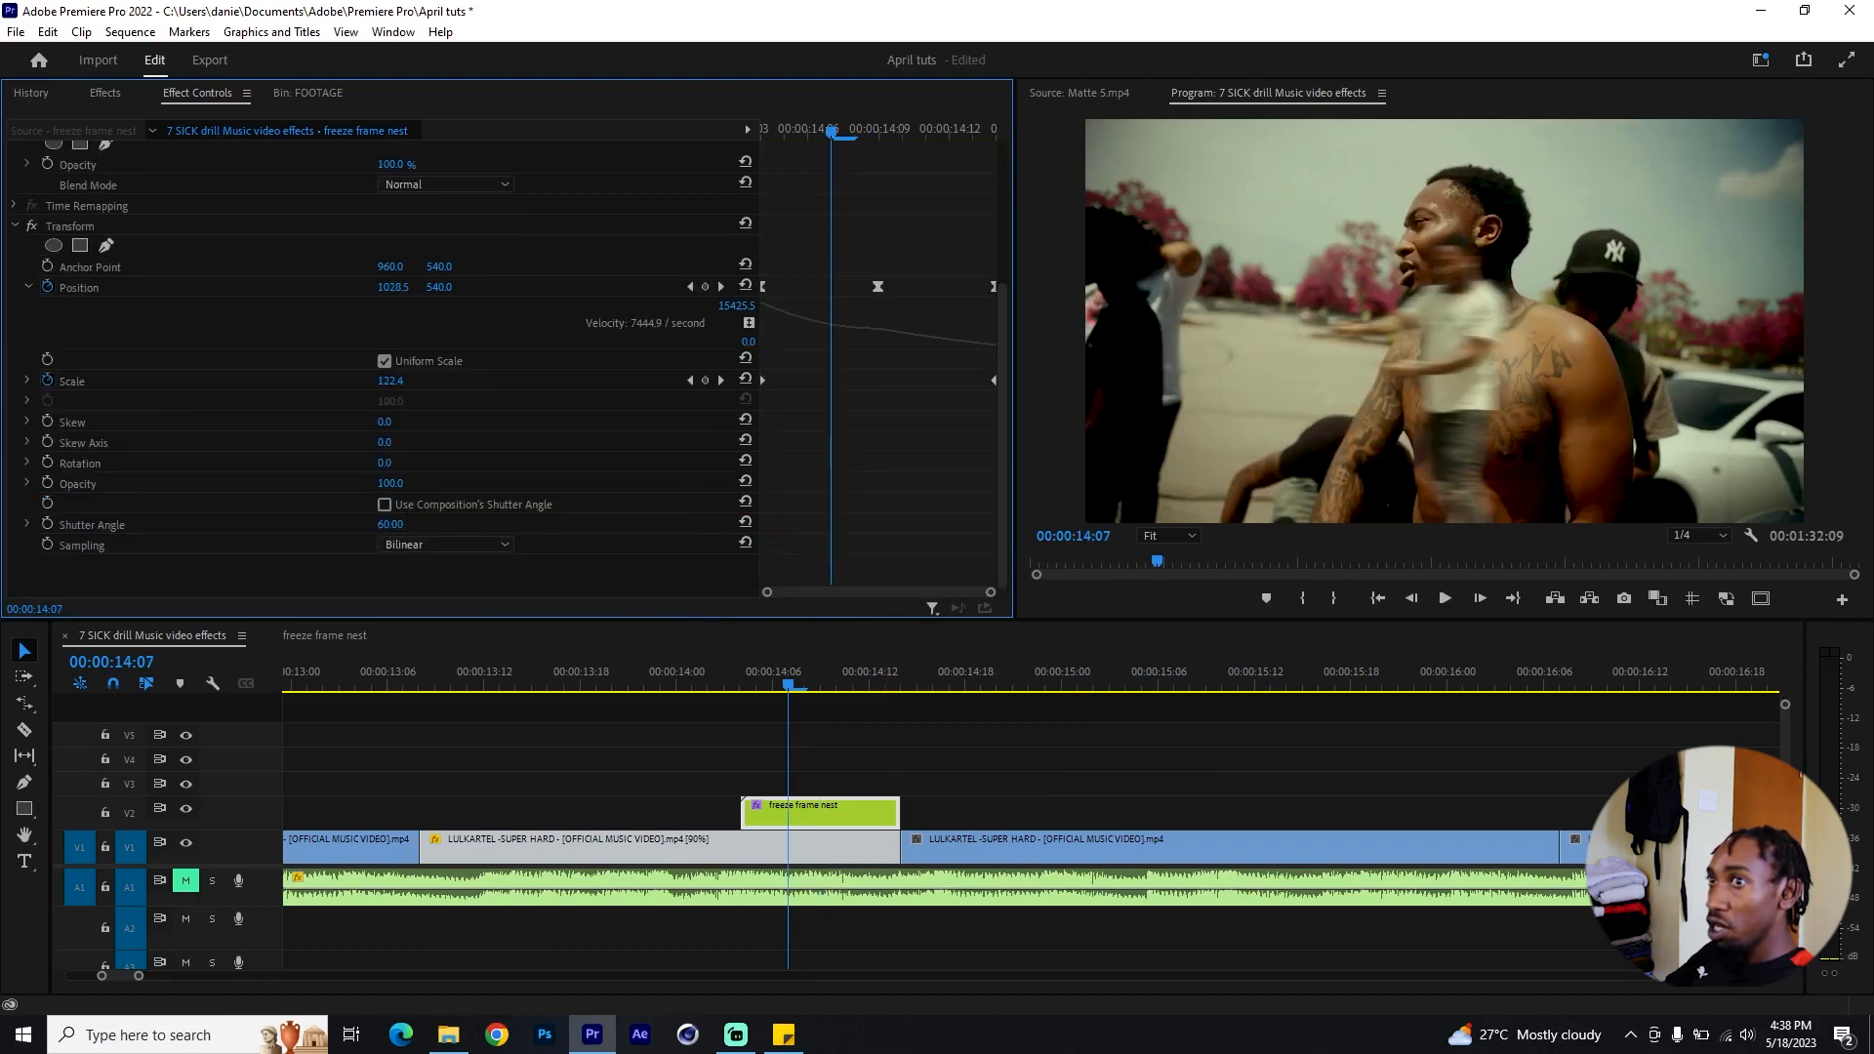
{"action": "left_click", "coordinate": [393, 524]}
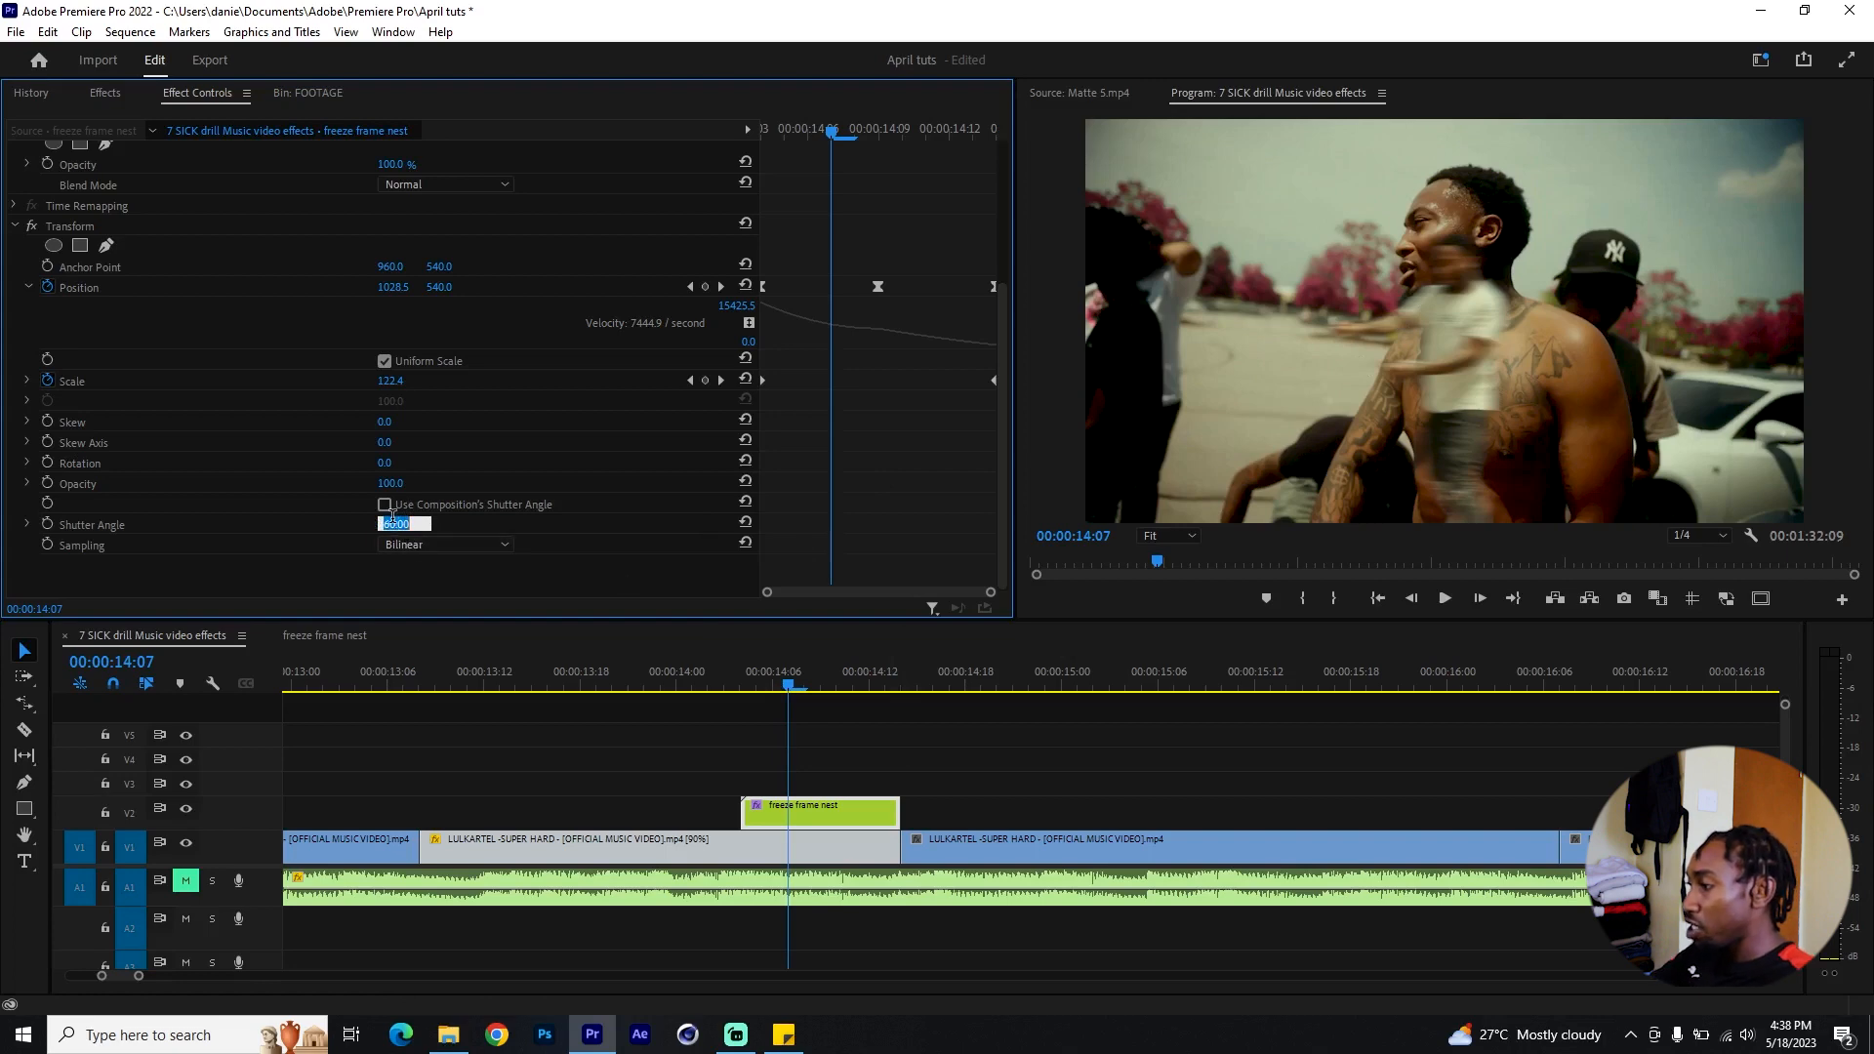
{"action": "type", "text": "40"}
{"action": "key", "text": "Return"}
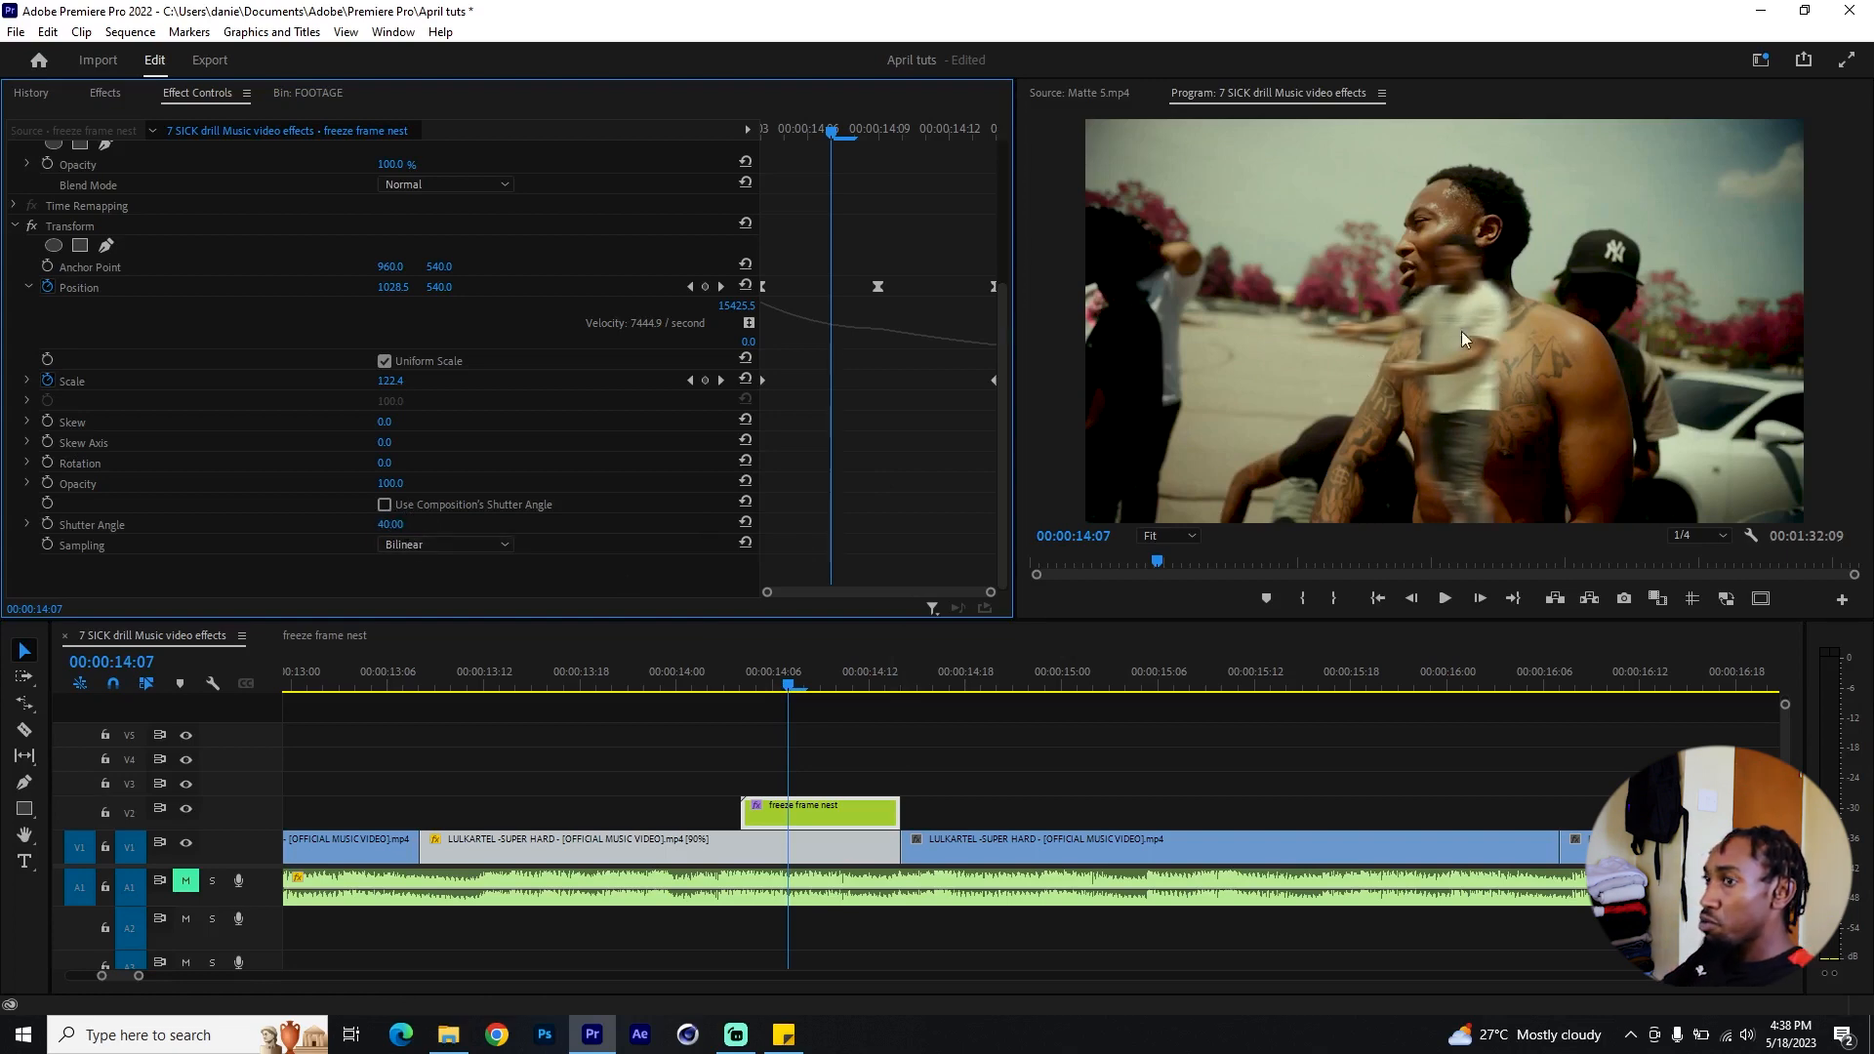
Step: Scrub the sequence from 00:00:14:07 onward to review the freeze-frame animation
{"action": "left_click", "coordinate": [795, 687]}
{"action": "key", "text": "minus"}
{"action": "left_click_drag", "start_coordinate": [826, 688], "coordinate": [1159, 711]}
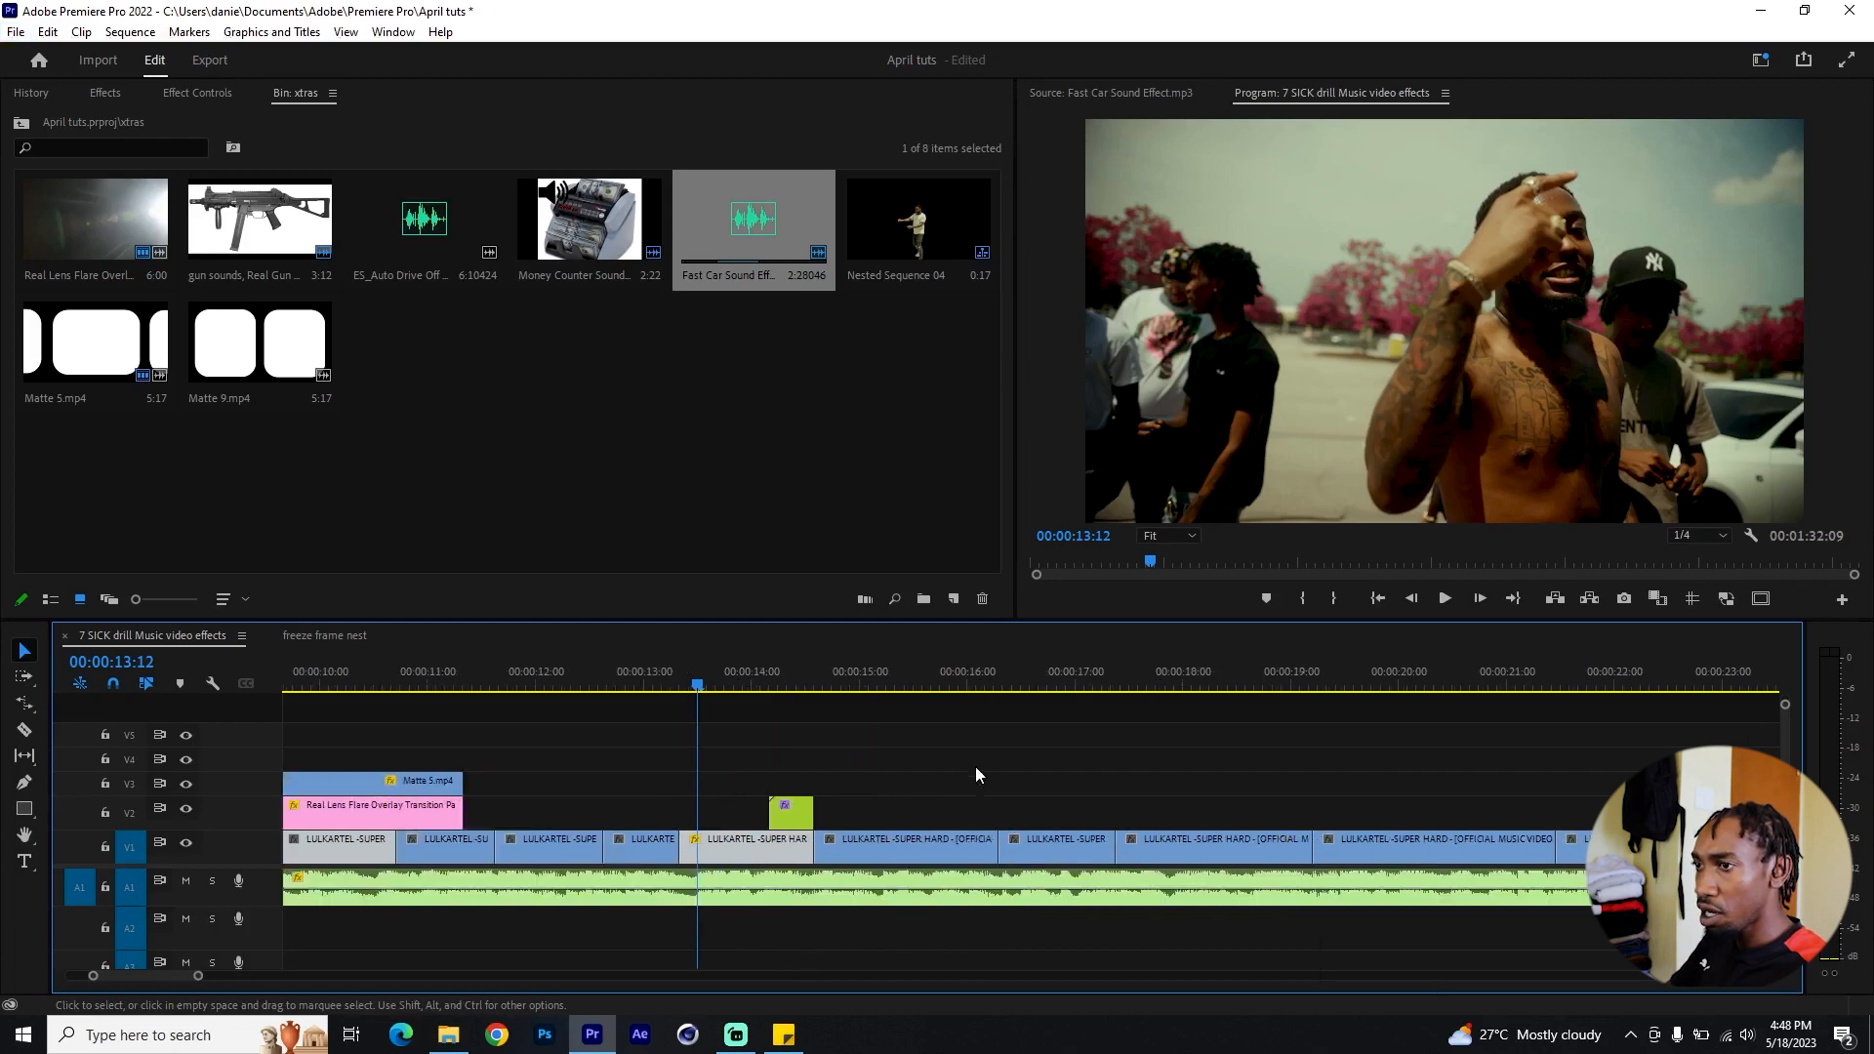
Step: Trim the ends of the Matte 5.mp4 and lens flare clips to the V1 cut before 00:00:11:00 and position the playhead at 00:00:11:03
{"action": "left_click_drag", "start_coordinate": [727, 684], "coordinate": [528, 689]}
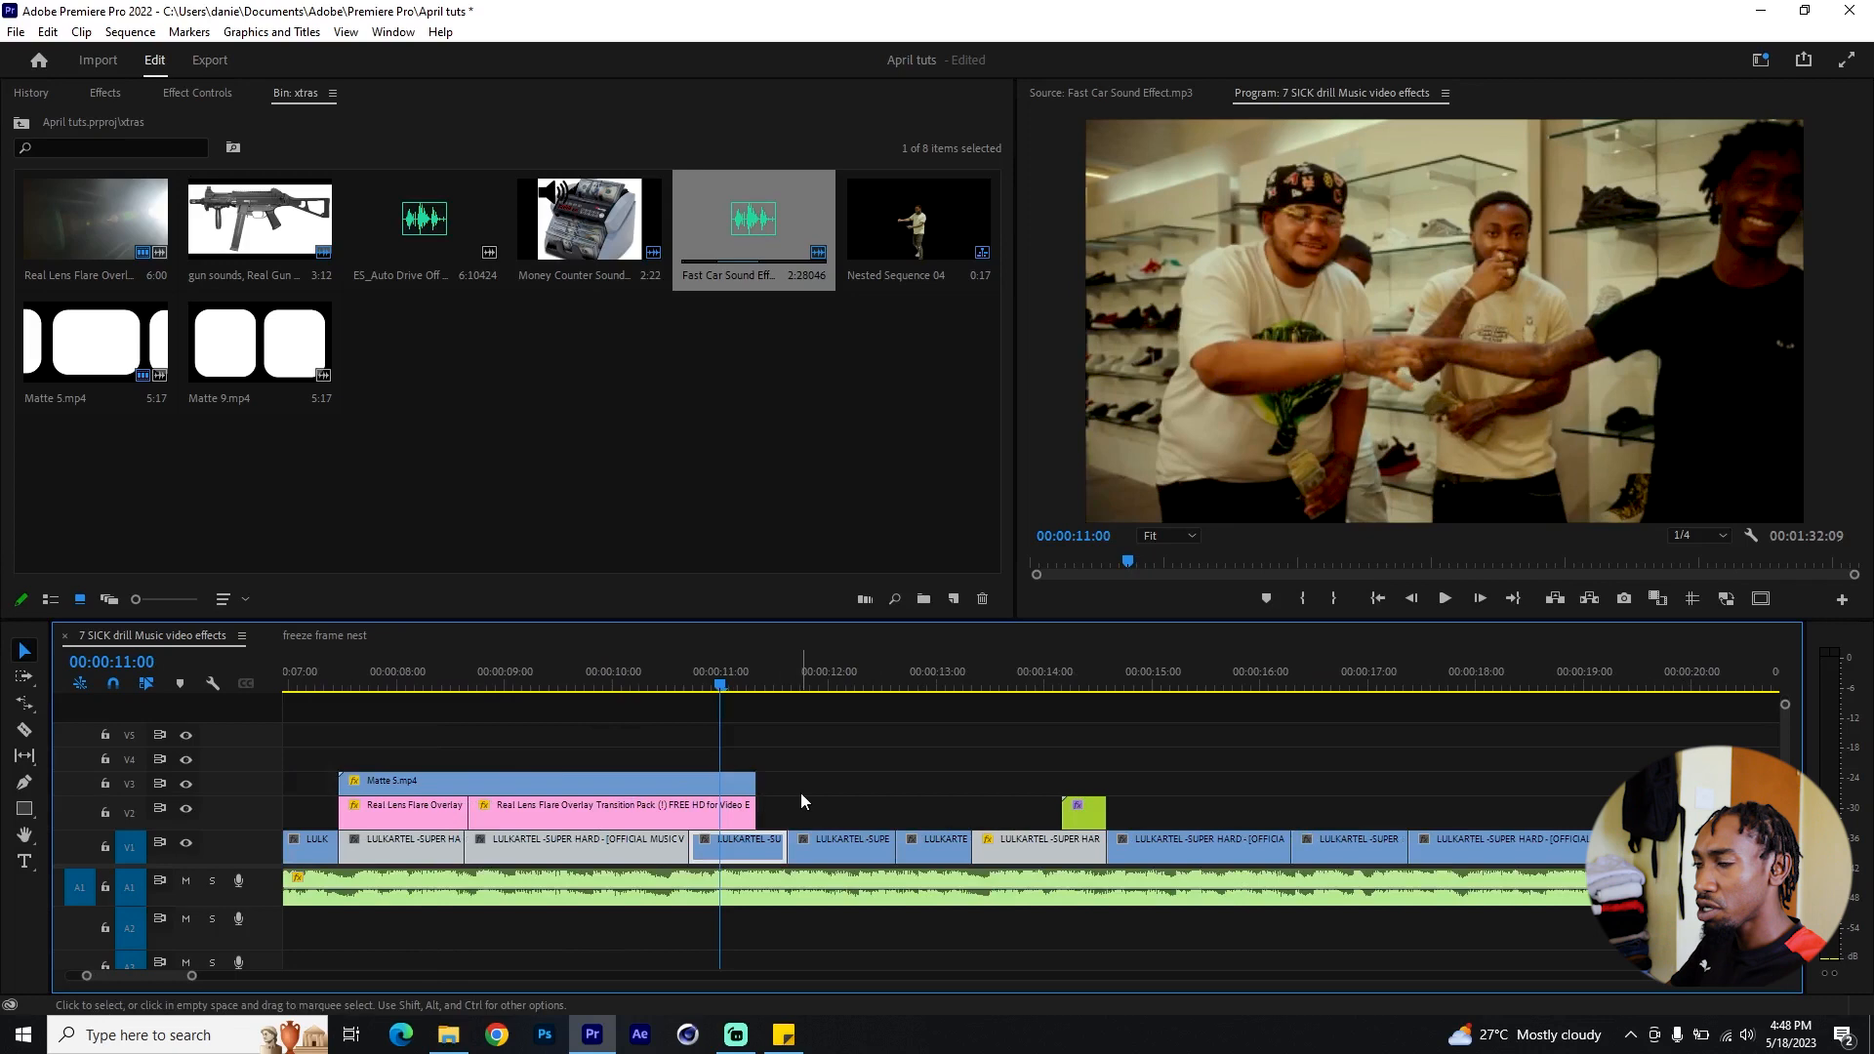
{"action": "left_click", "coordinate": [801, 795]}
{"action": "left_click_drag", "start_coordinate": [847, 761], "coordinate": [647, 814]}
{"action": "left_click_drag", "start_coordinate": [754, 781], "coordinate": [688, 786]}
{"action": "mouse_move", "coordinate": [722, 685]}
{"action": "left_mouse_down"}
{"action": "mouse_move", "coordinate": [776, 686]}
{"action": "mouse_move", "coordinate": [710, 683]}
{"action": "mouse_move", "coordinate": [771, 700]}
{"action": "mouse_move", "coordinate": [735, 701]}
{"action": "left_mouse_up"}
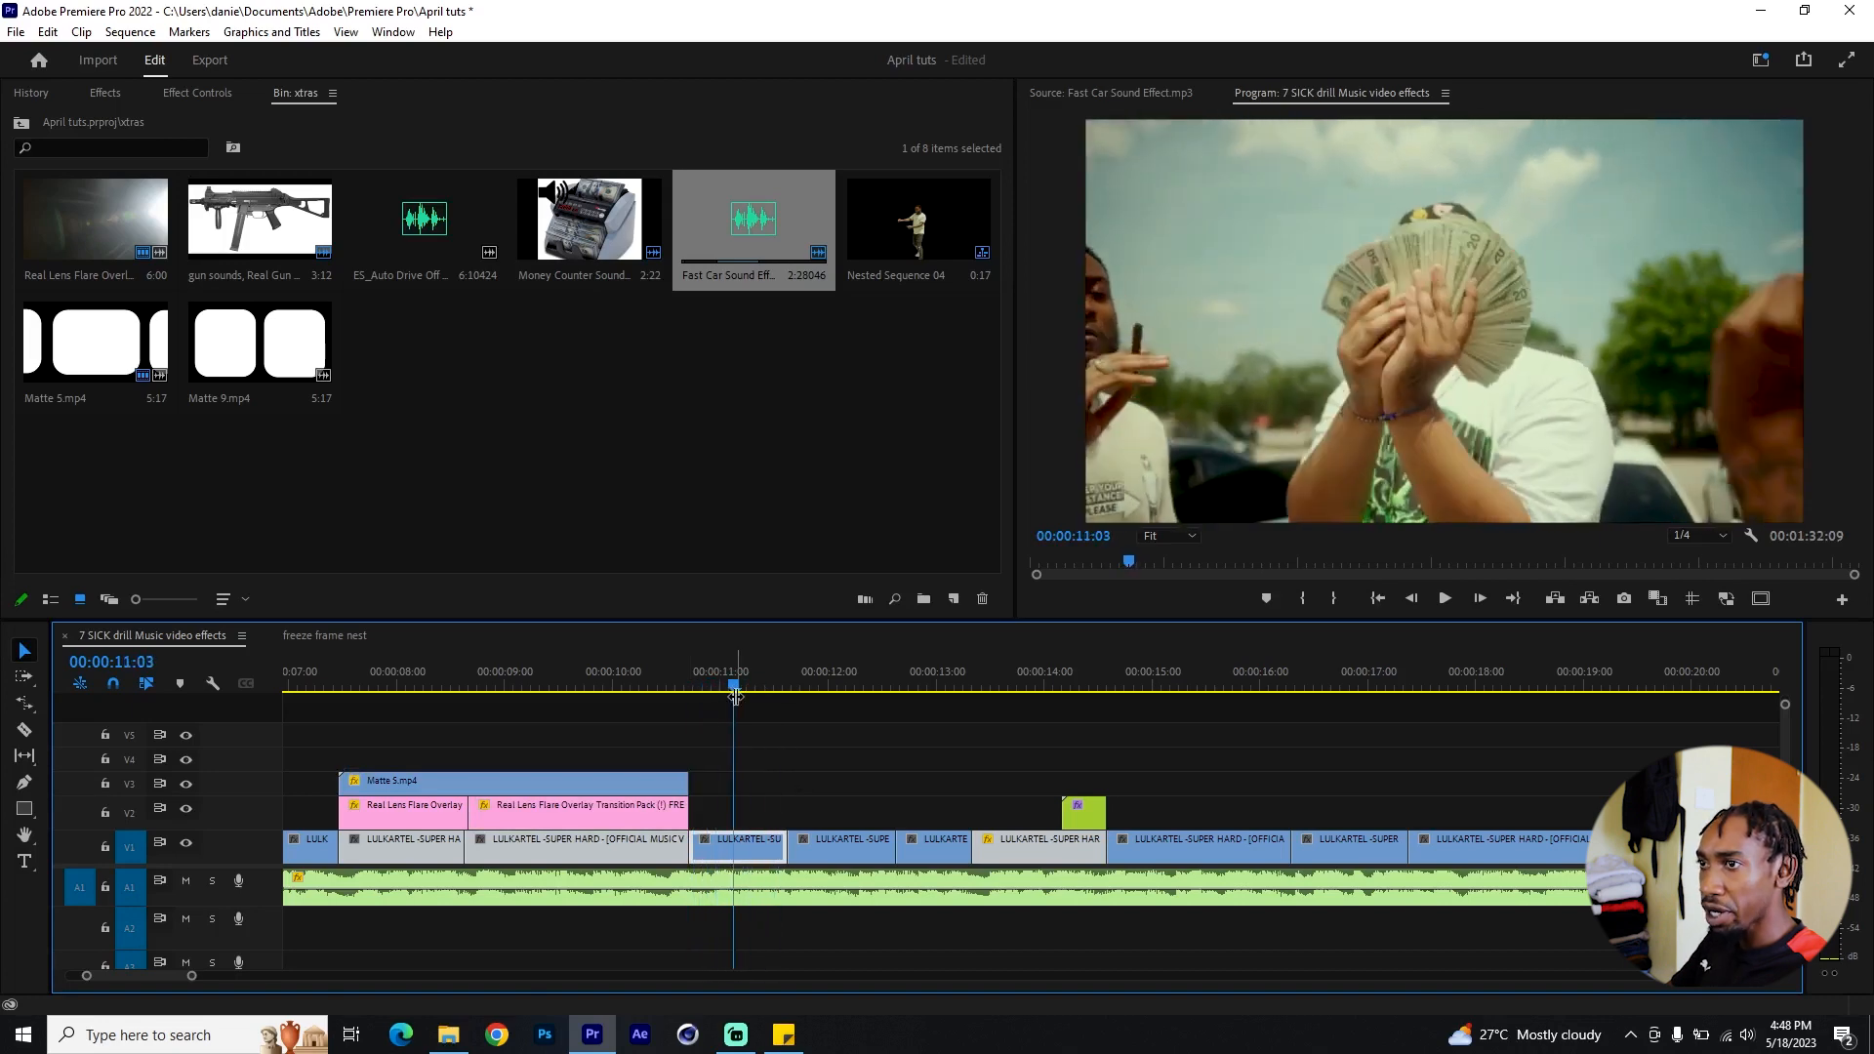
{"action": "left_click", "coordinate": [723, 384]}
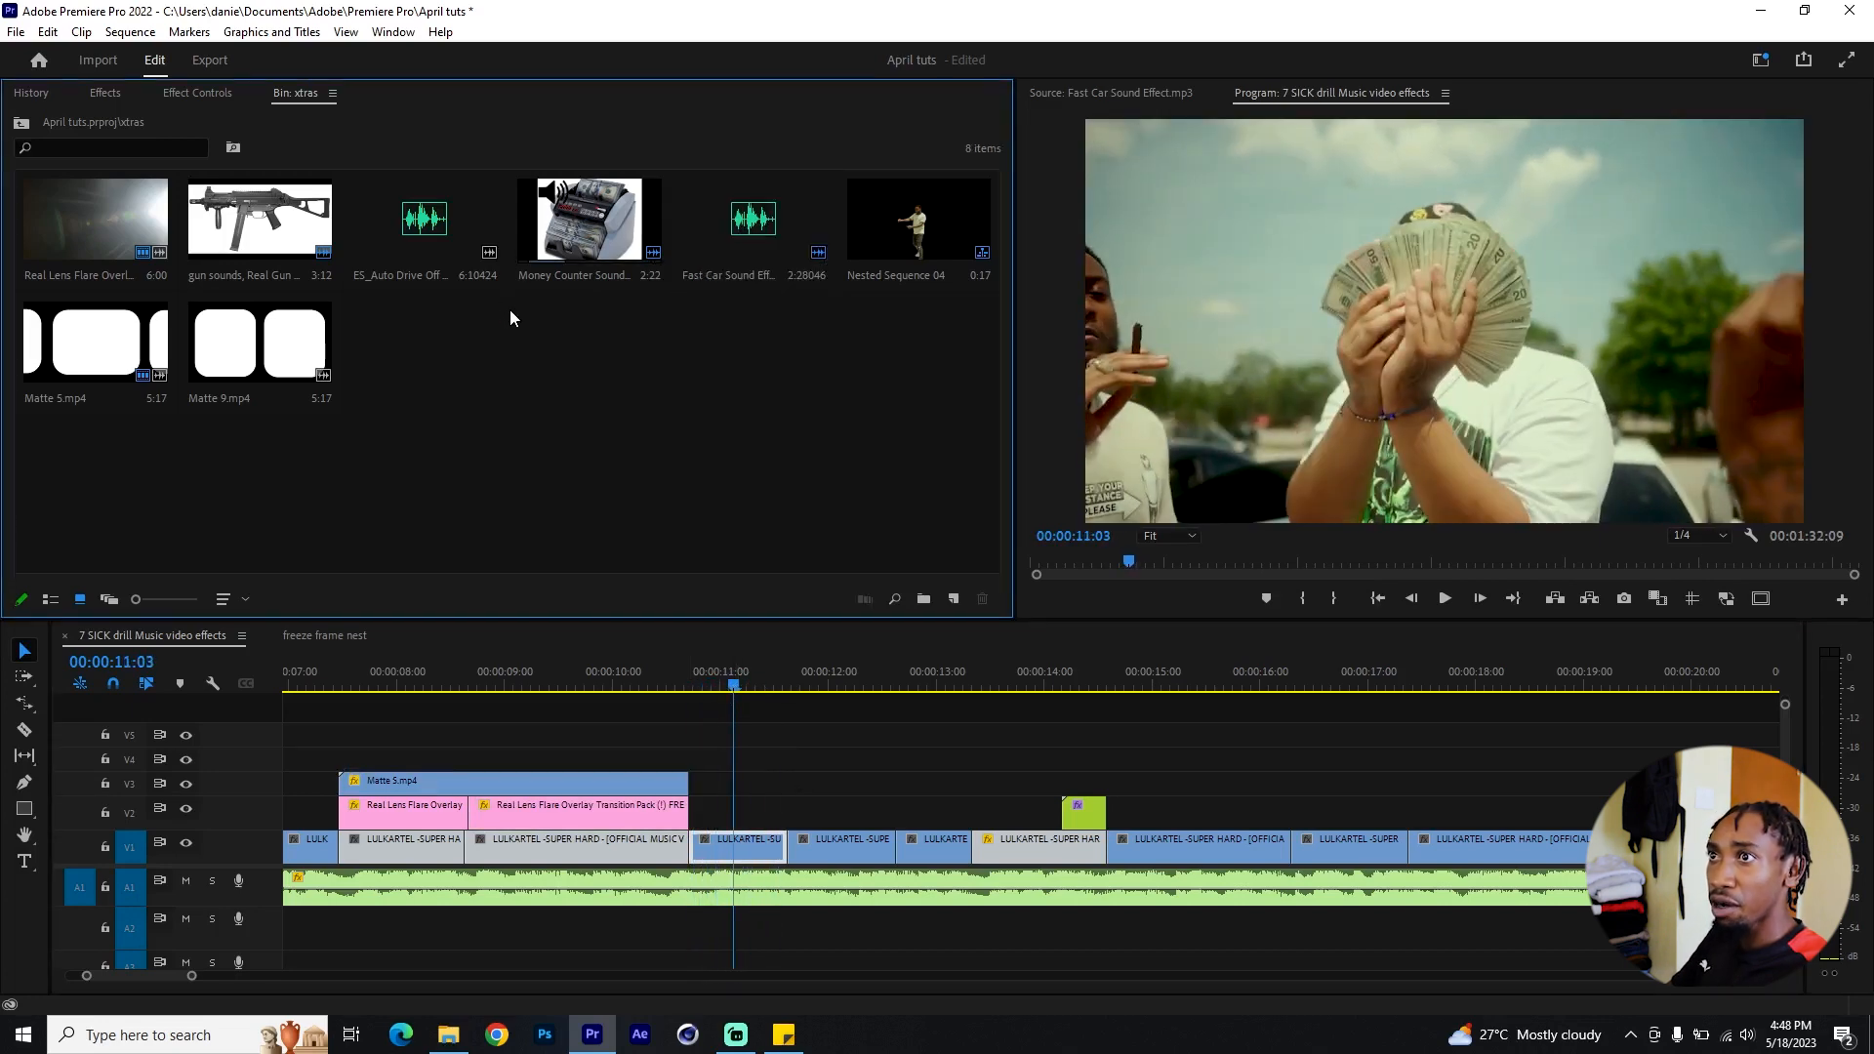
Step: Preview Money Counter Sound Effect.mp4, move its In point slightly earlier, and place only its audio on A2 around 00:00:11:00
{"action": "double_click", "coordinate": [576, 234]}
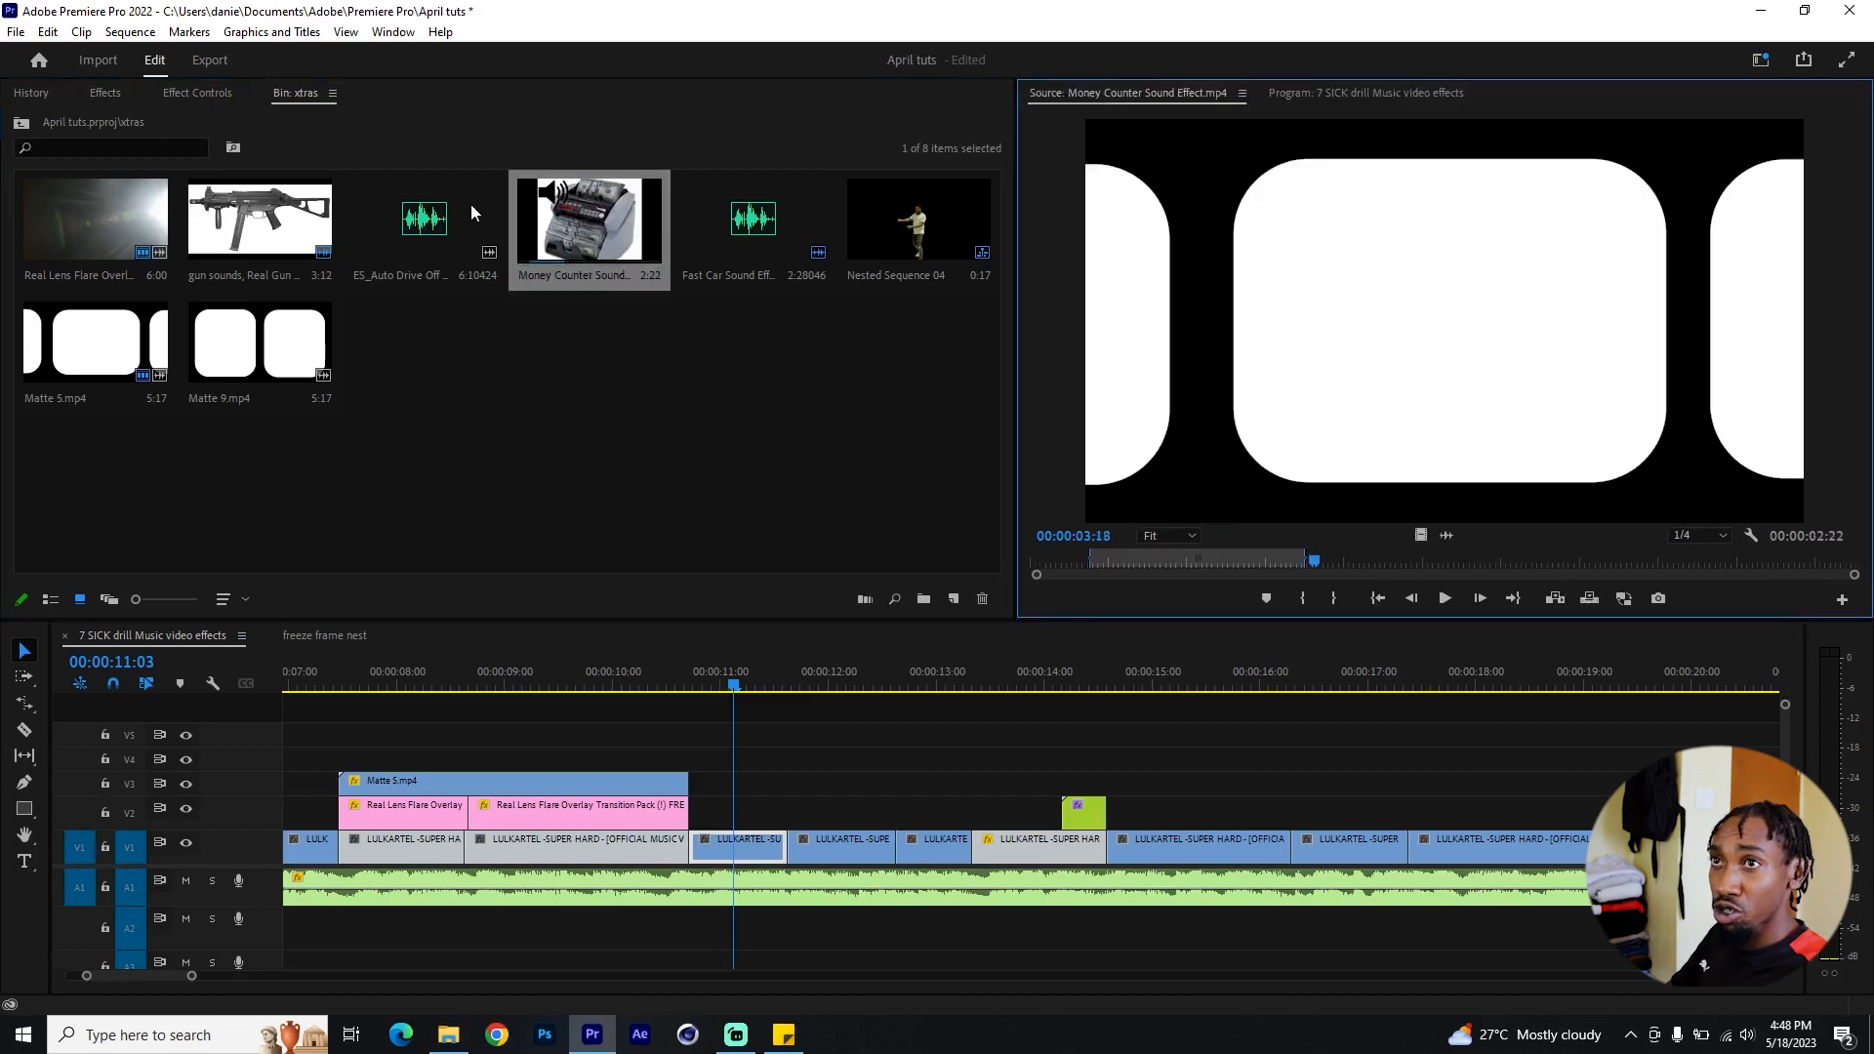
{"action": "left_click", "coordinate": [1122, 559]}
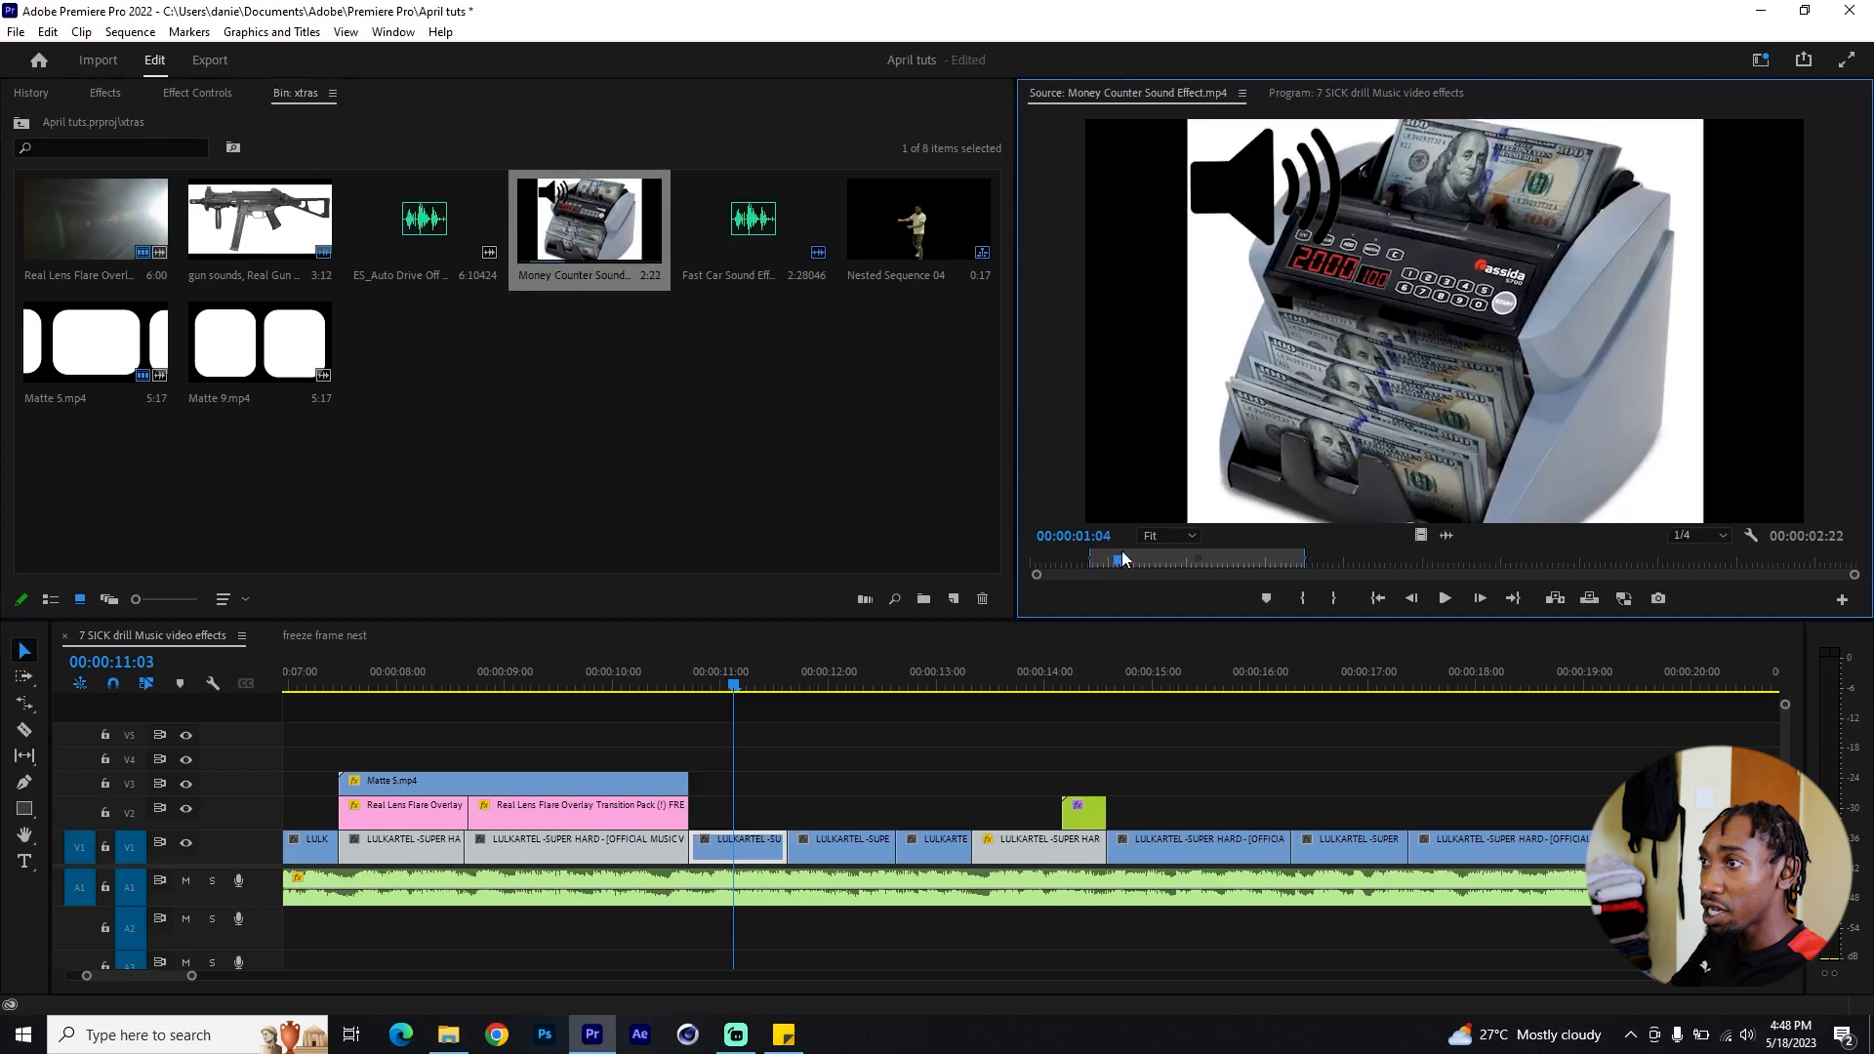
{"action": "left_click_drag", "start_coordinate": [1094, 559], "coordinate": [1083, 560]}
{"action": "key", "text": "space"}
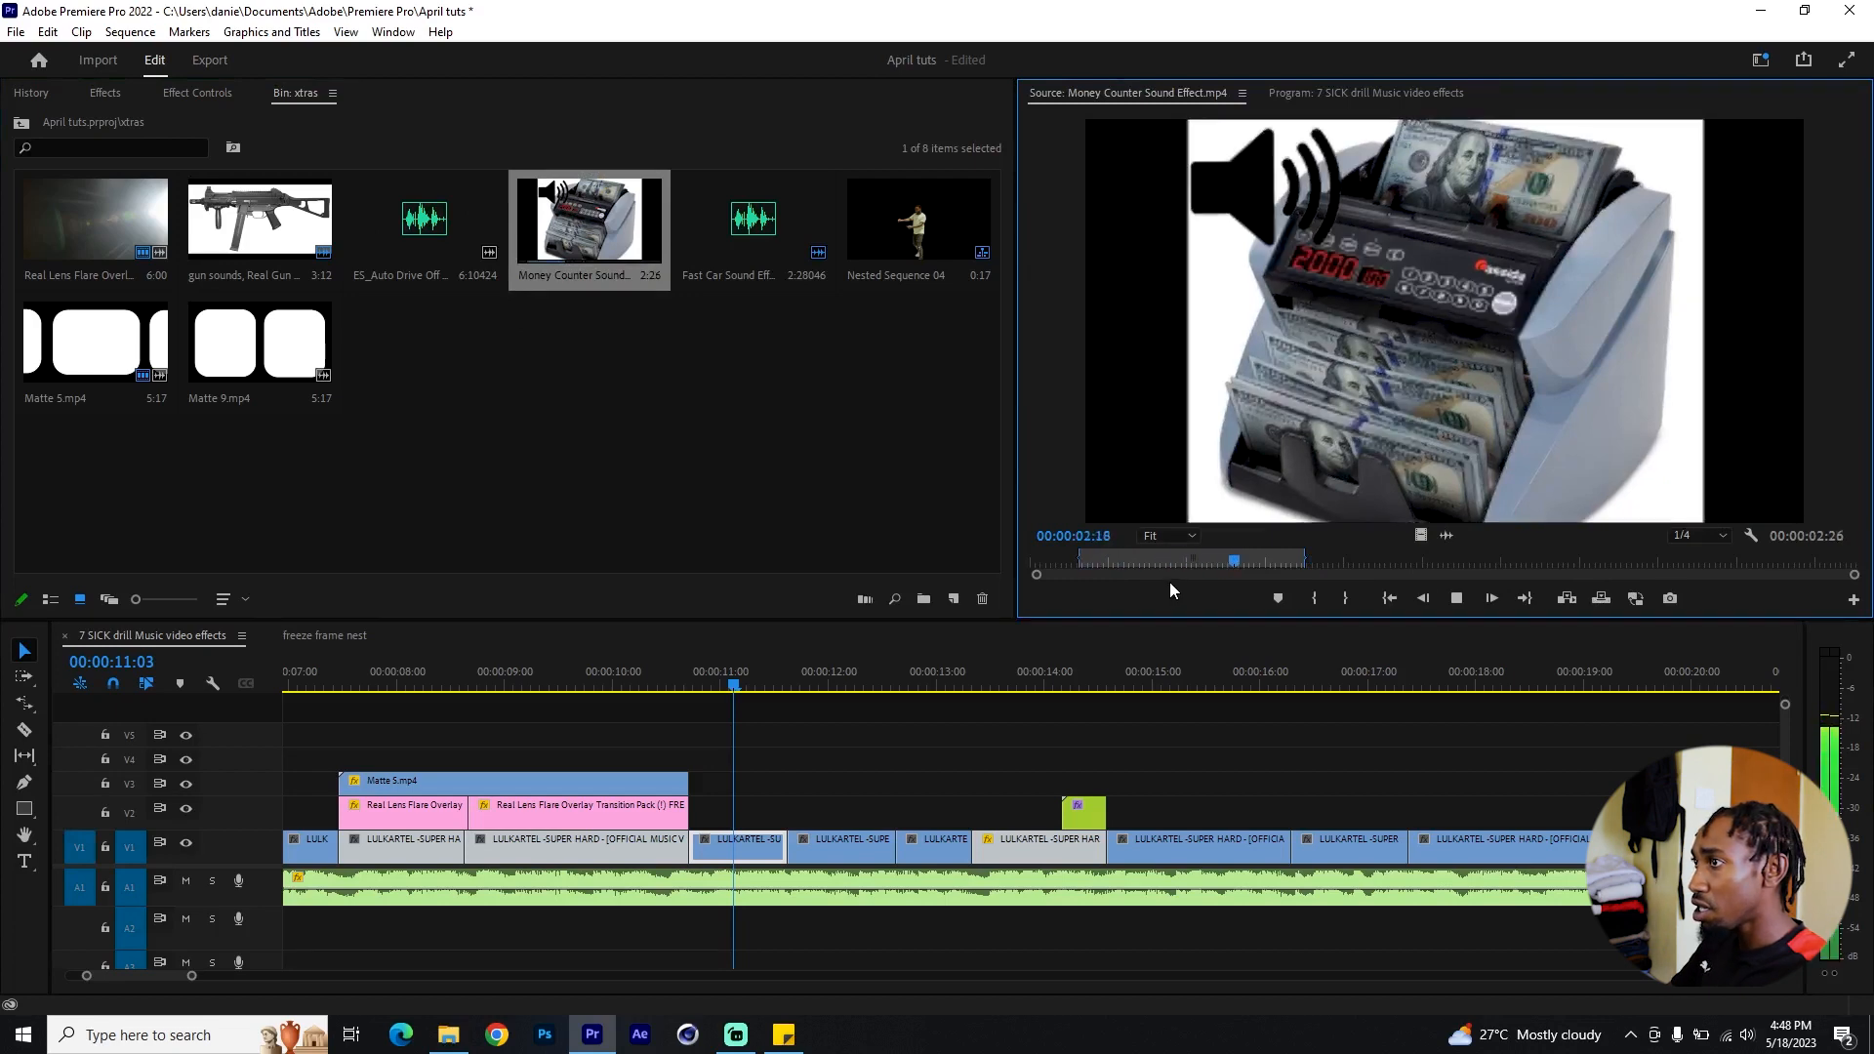
{"action": "key", "text": "space"}
{"action": "left_click_drag", "start_coordinate": [1447, 536], "coordinate": [724, 929]}
{"action": "key", "text": "equal"}
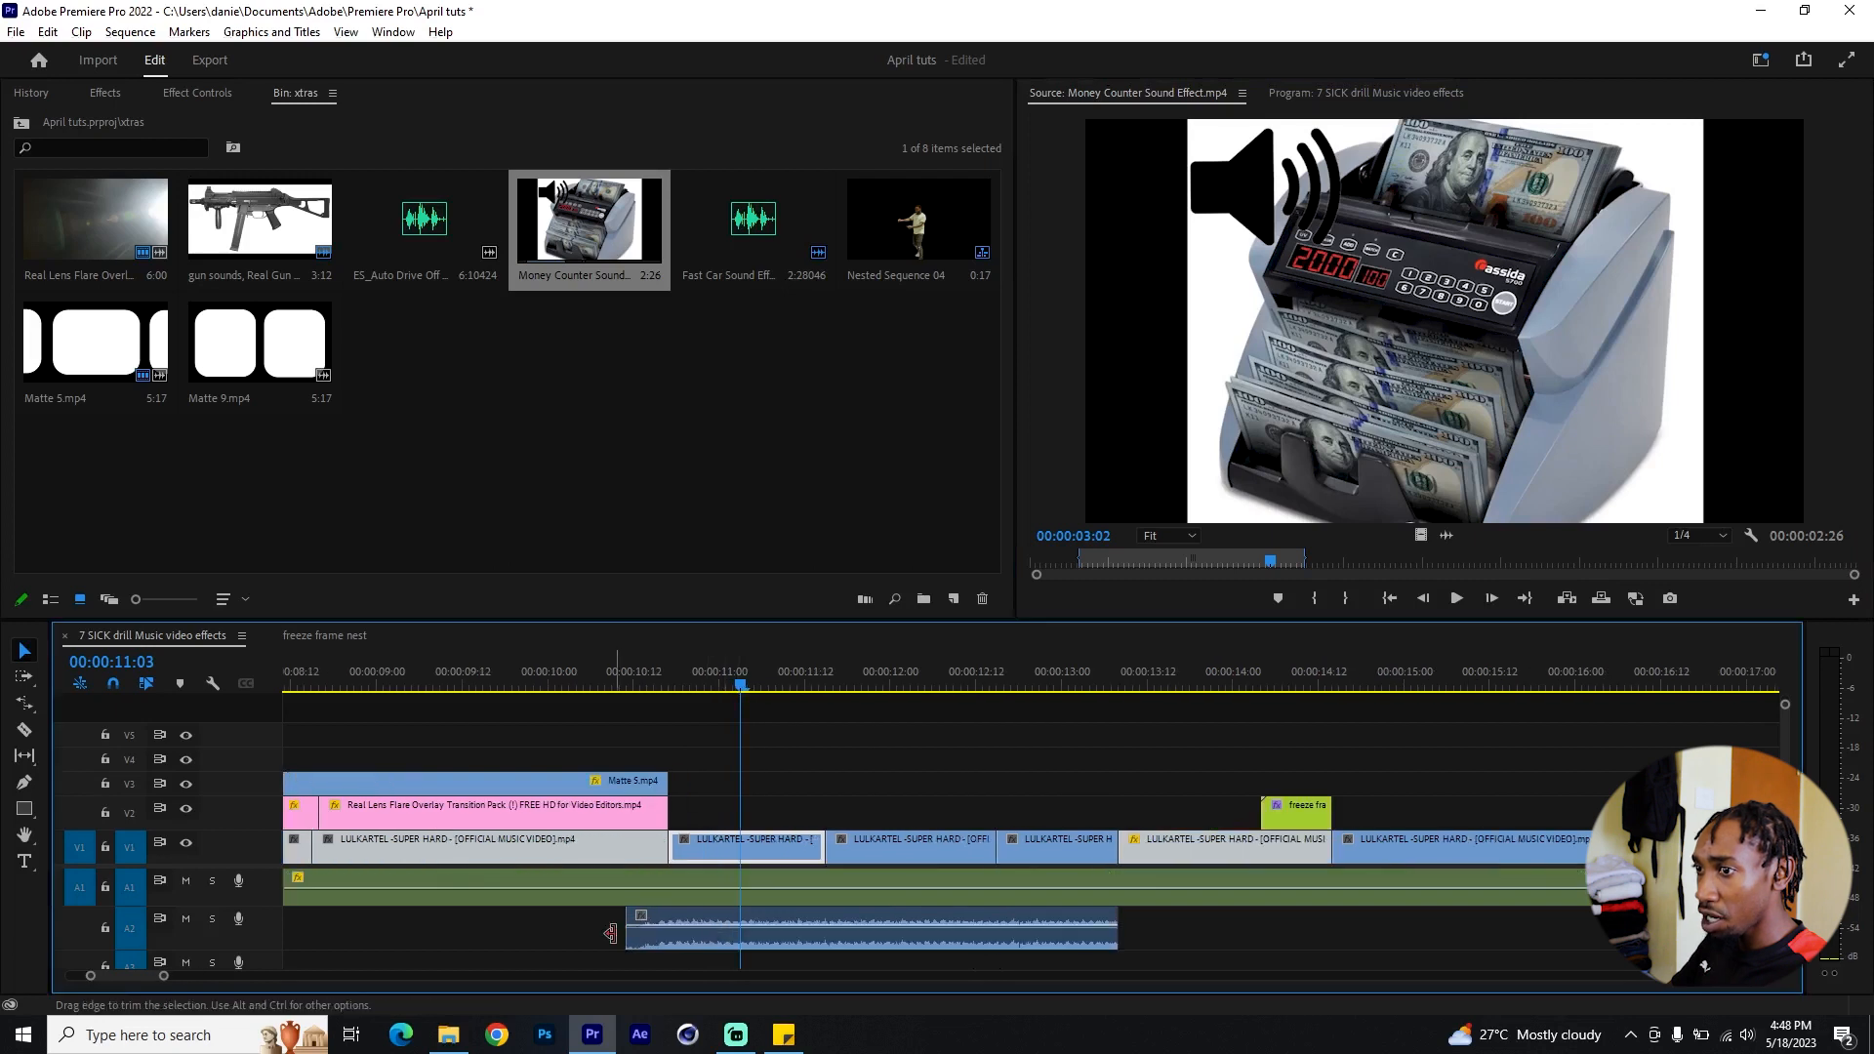
Step: Trim the money counter audio to roughly span the V1 money shot and add short Constant Power fades at both ends
{"action": "left_click_drag", "start_coordinate": [1113, 925], "coordinate": [836, 925]}
{"action": "left_click_drag", "start_coordinate": [633, 922], "coordinate": [654, 918]}
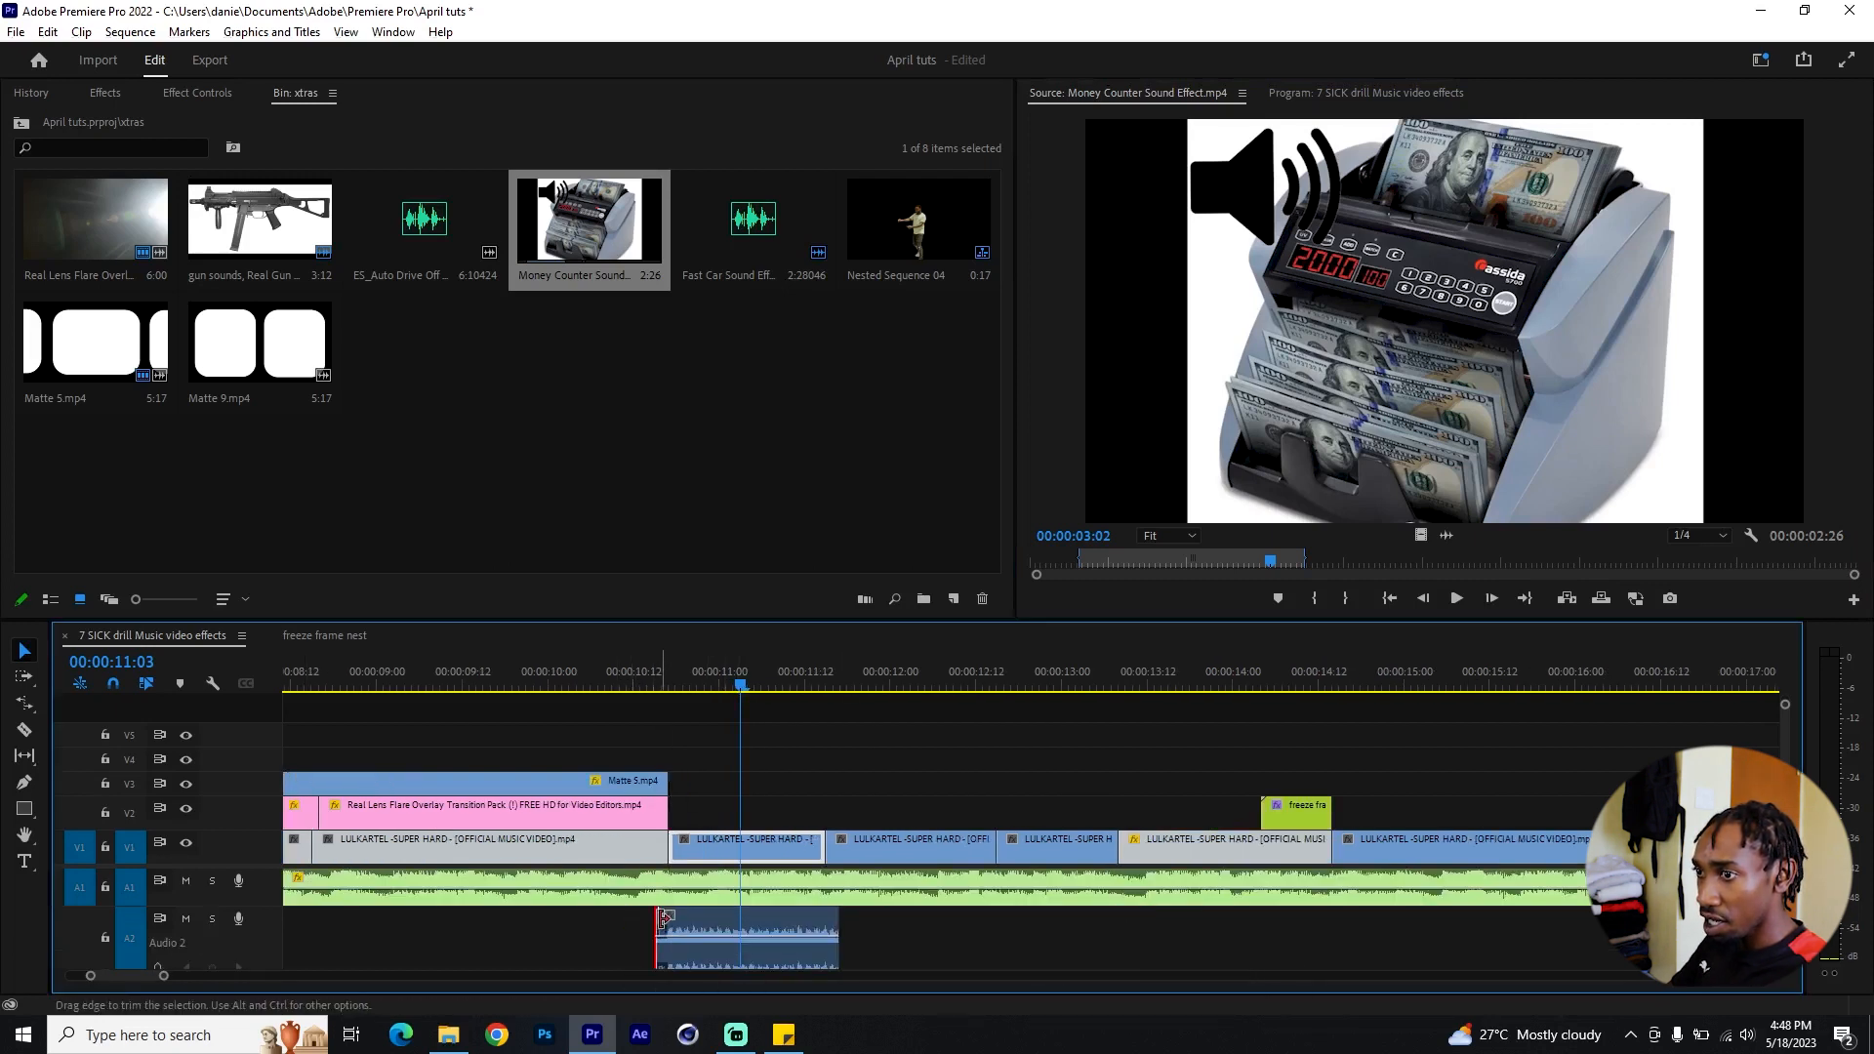
{"action": "key", "text": "ctrl+shift+d"}
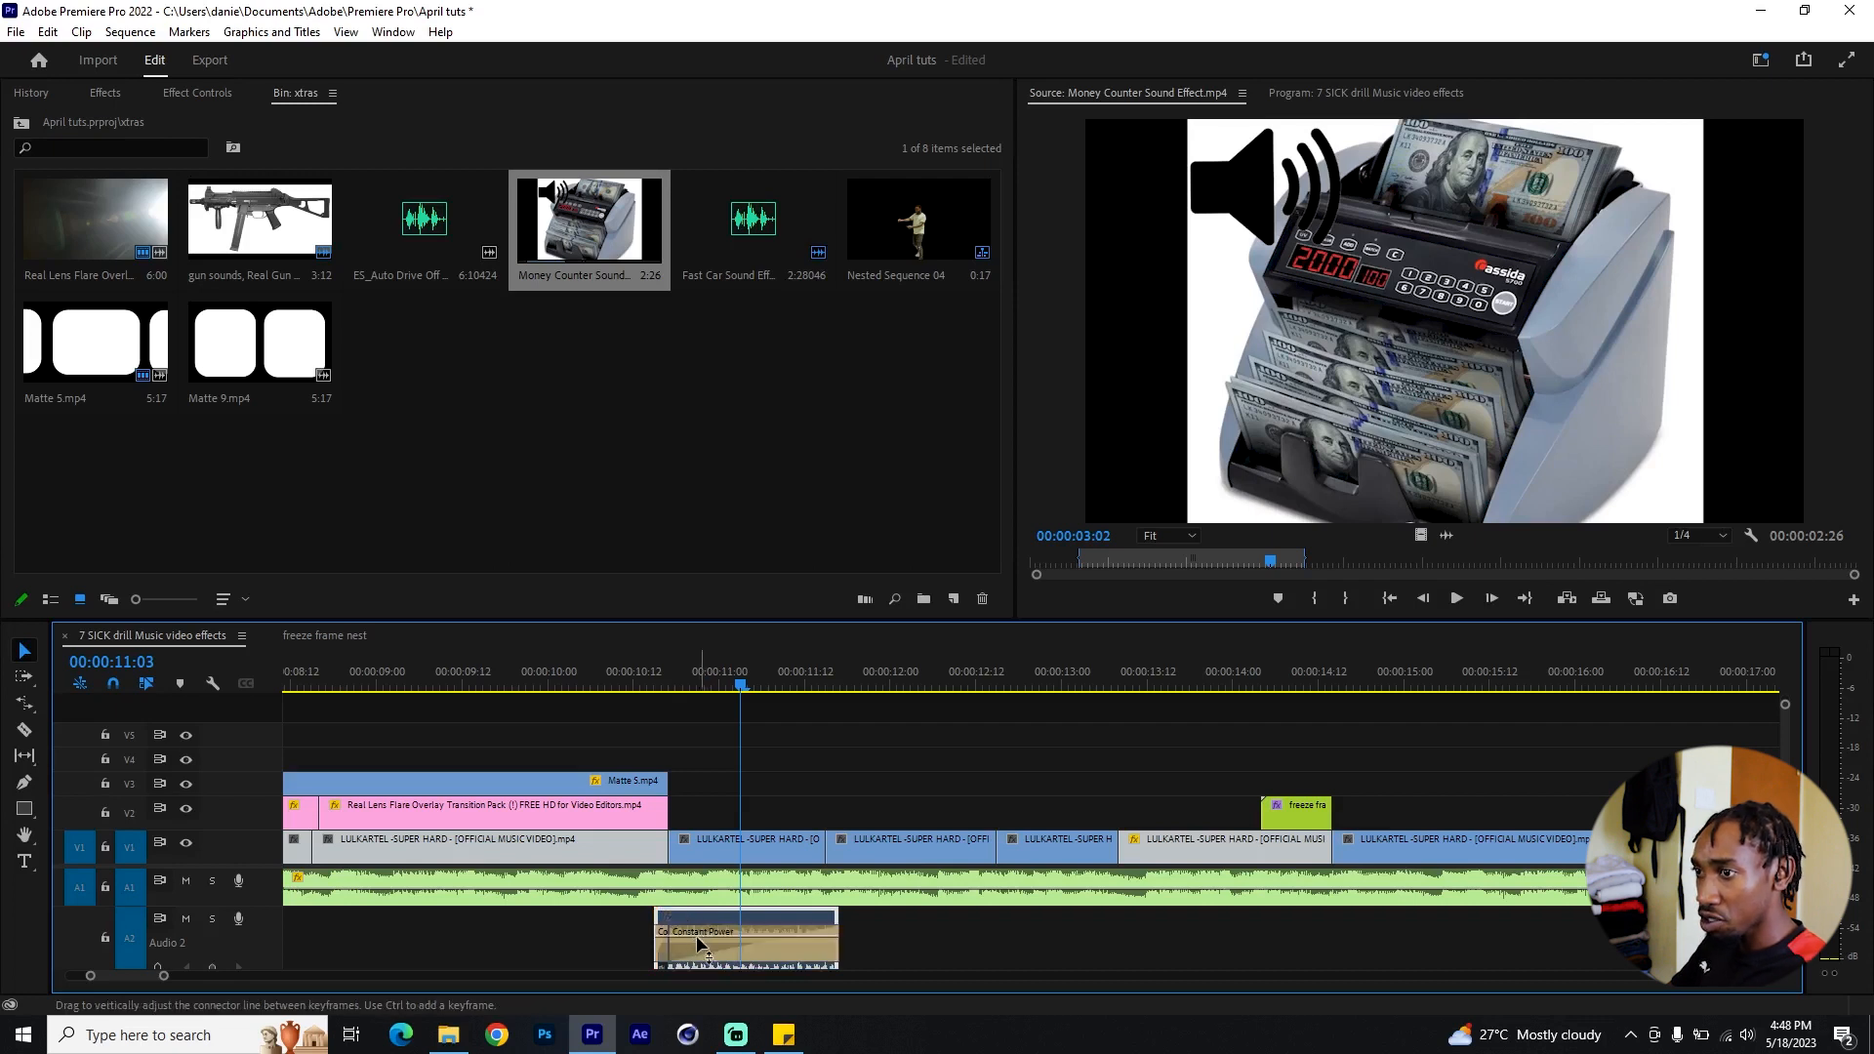
{"action": "left_click_drag", "start_coordinate": [676, 928], "coordinate": [828, 927]}
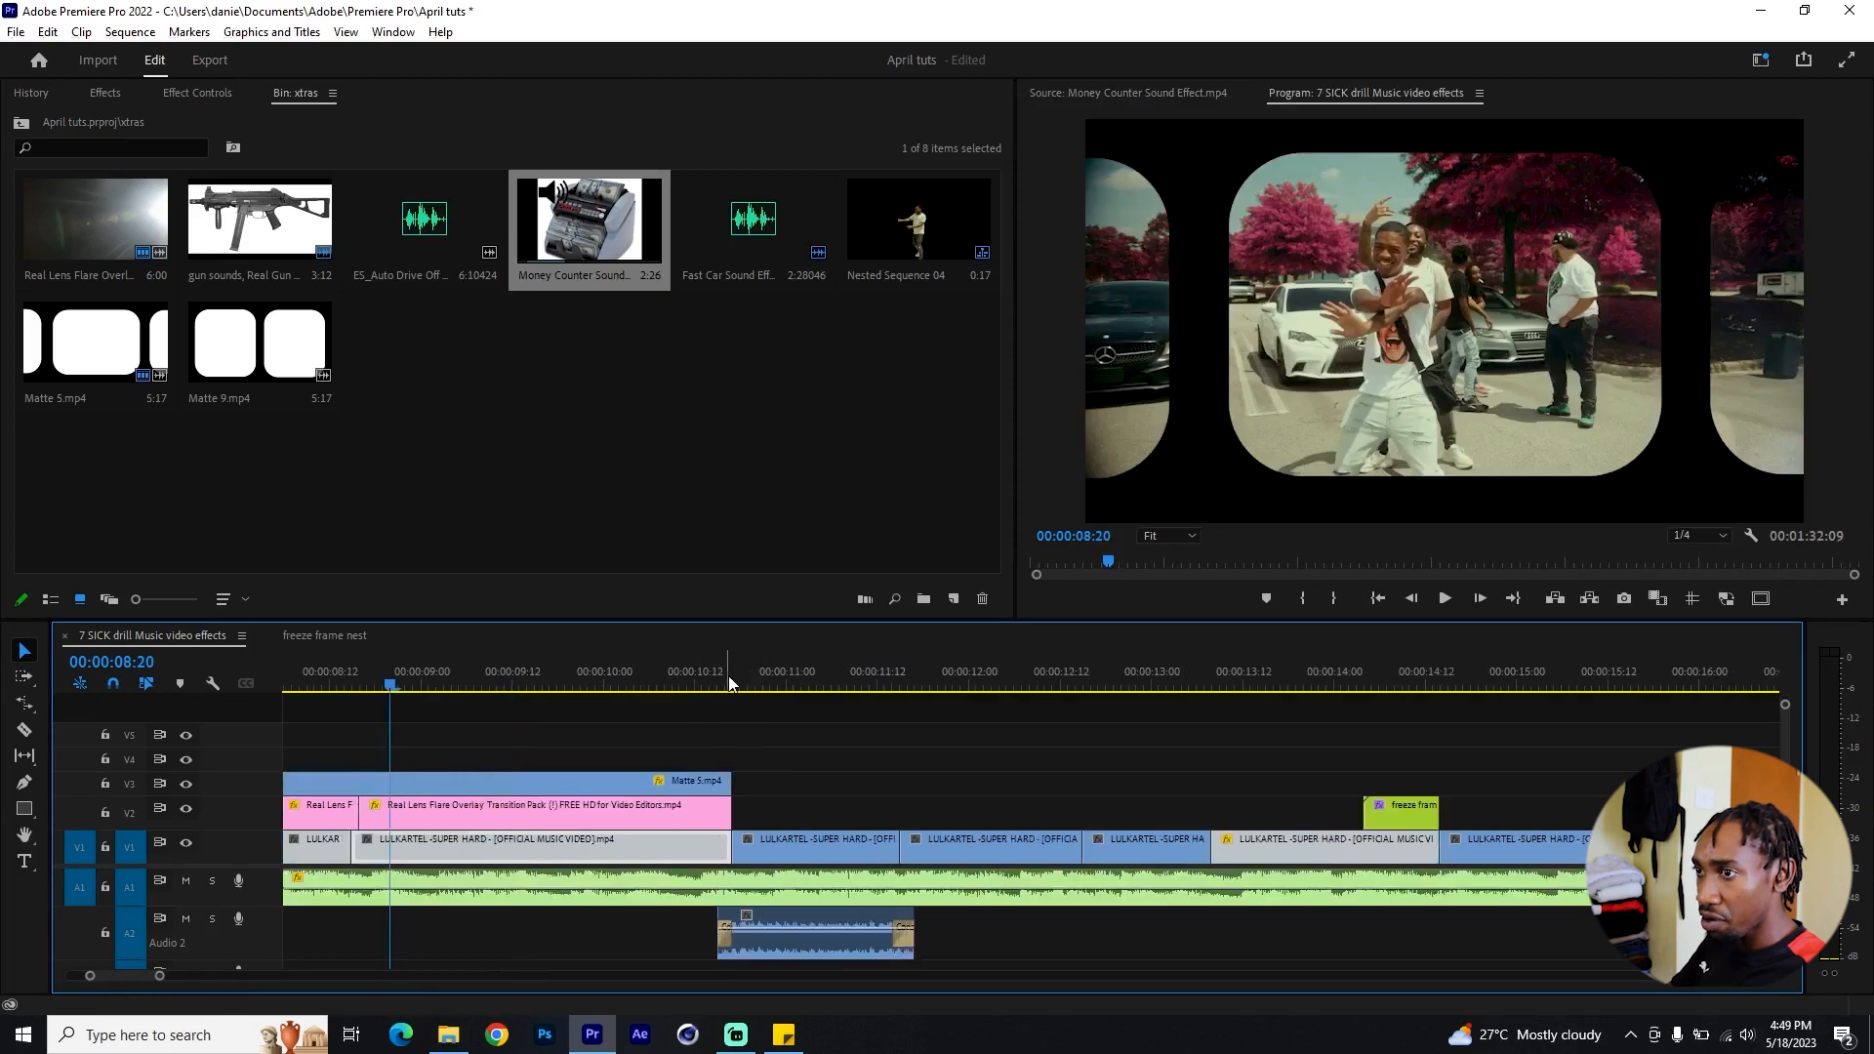
Step: Hide the output of tracks V2 and V3 and play the sequence through the money counter sound up to 00:00:12:16
{"action": "left_click_drag", "start_coordinate": [729, 684], "coordinate": [703, 688]}
{"action": "scroll", "coordinate": [648, 732], "scroll_direction": "down", "scroll_amount": 4}
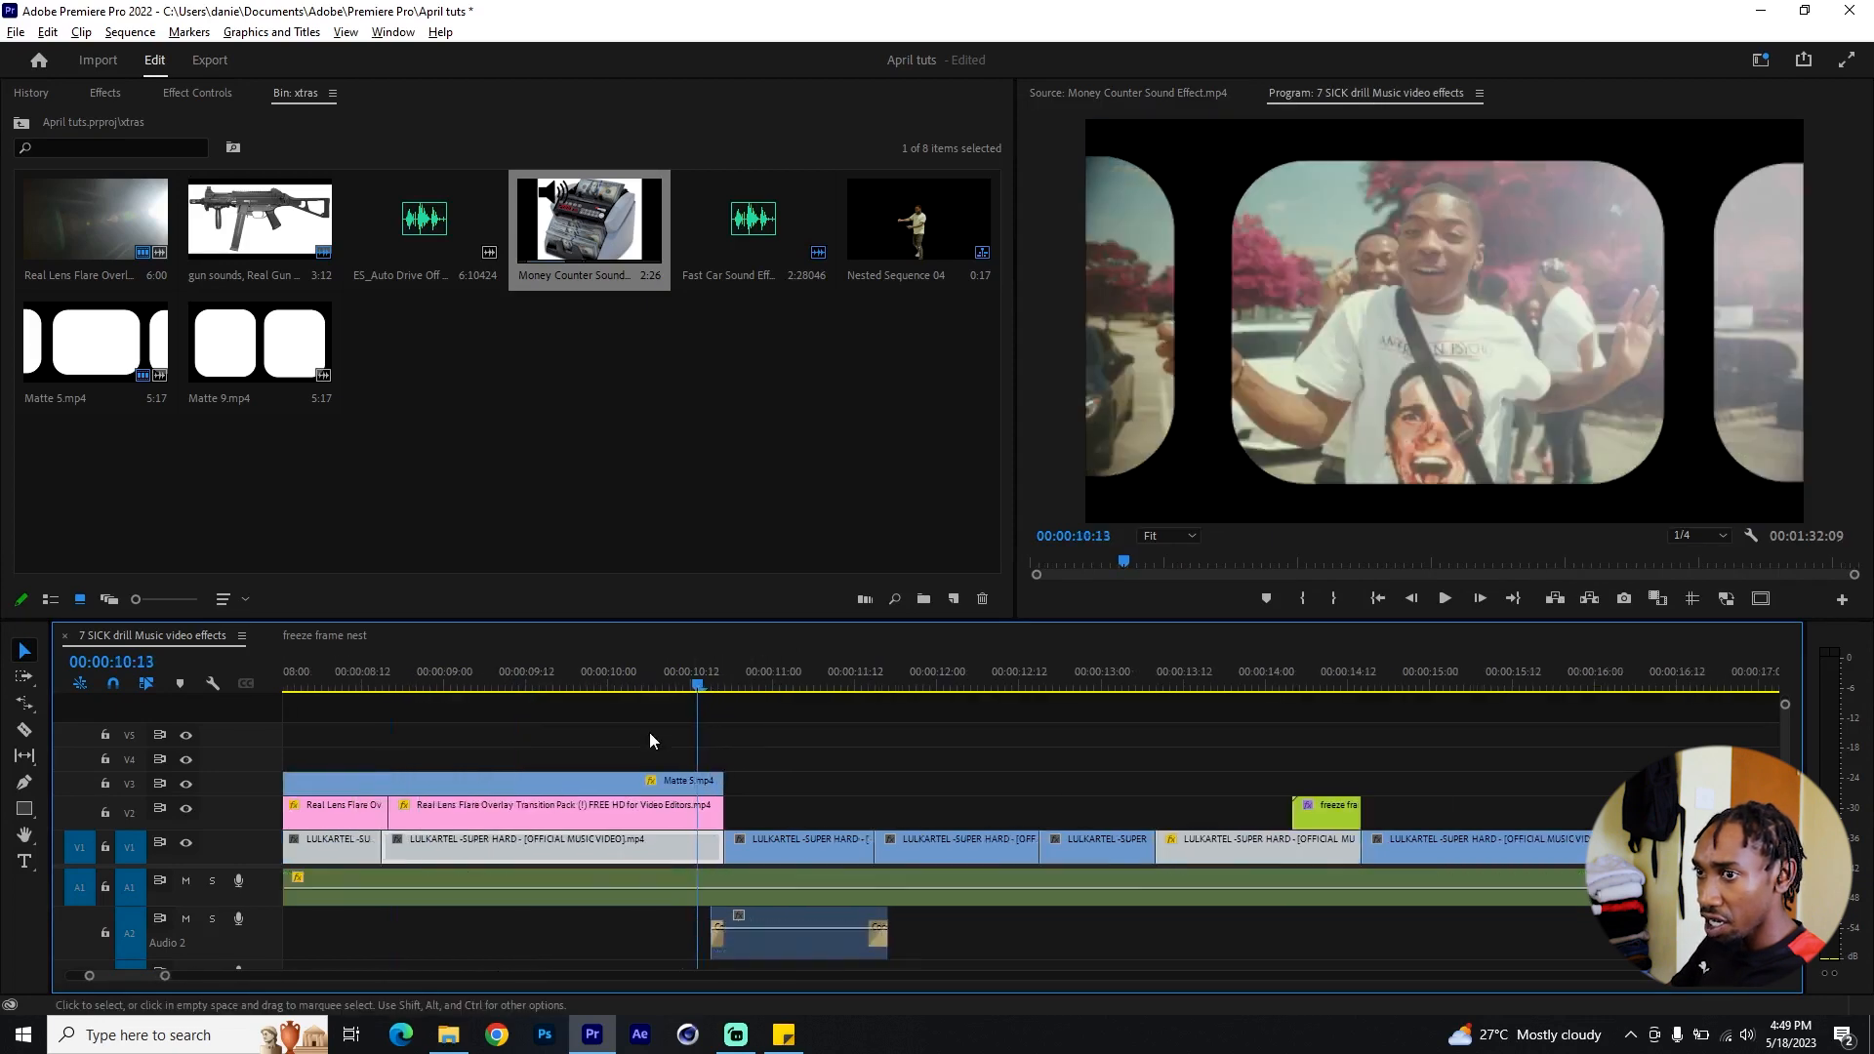
{"action": "scroll", "coordinate": [488, 747], "scroll_direction": "up", "scroll_amount": 1}
{"action": "left_click", "coordinate": [187, 808]}
{"action": "left_click", "coordinate": [185, 784]}
{"action": "left_click_drag", "start_coordinate": [572, 678], "coordinate": [592, 672]}
{"action": "key", "text": "space"}
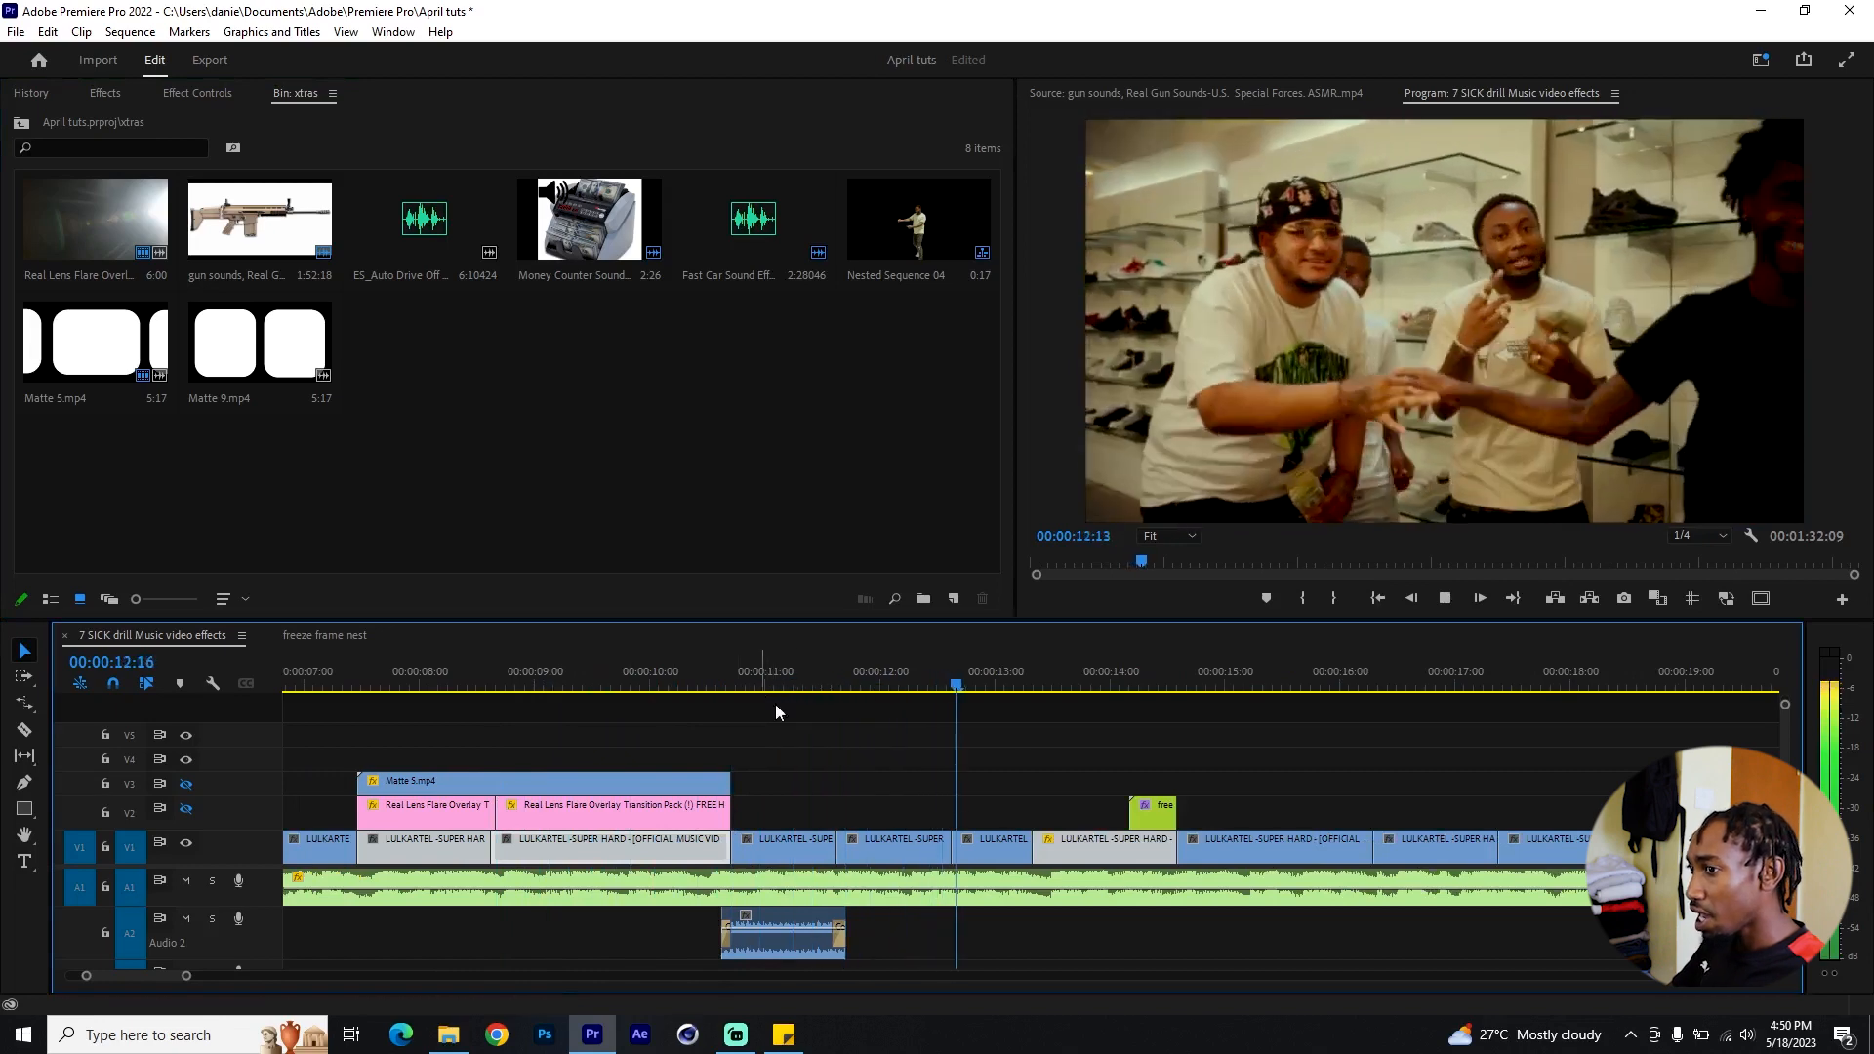
{"action": "key", "text": "space"}
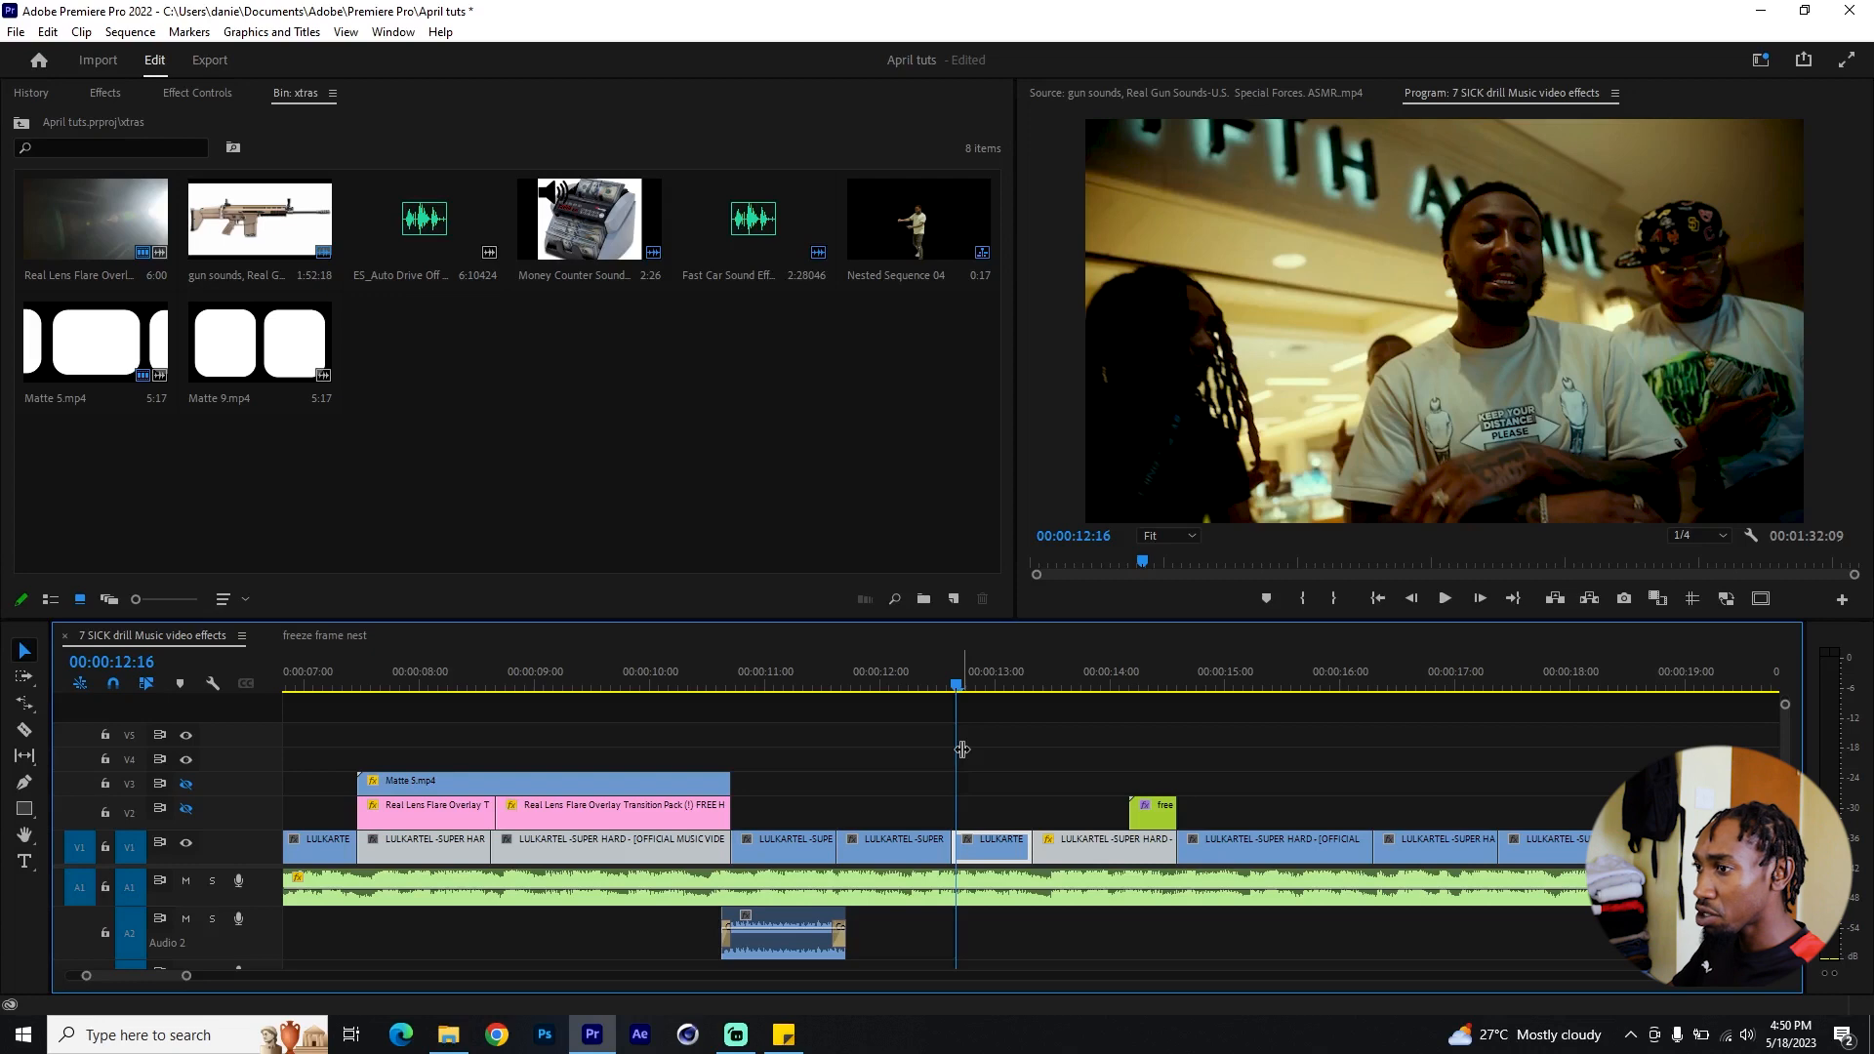
Step: Play the CALIWEED section from 00:00:46:13 to find the shooting scene and position the playhead at 00:00:49:16
{"action": "scroll", "coordinate": [966, 760], "scroll_direction": "down", "scroll_amount": 12}
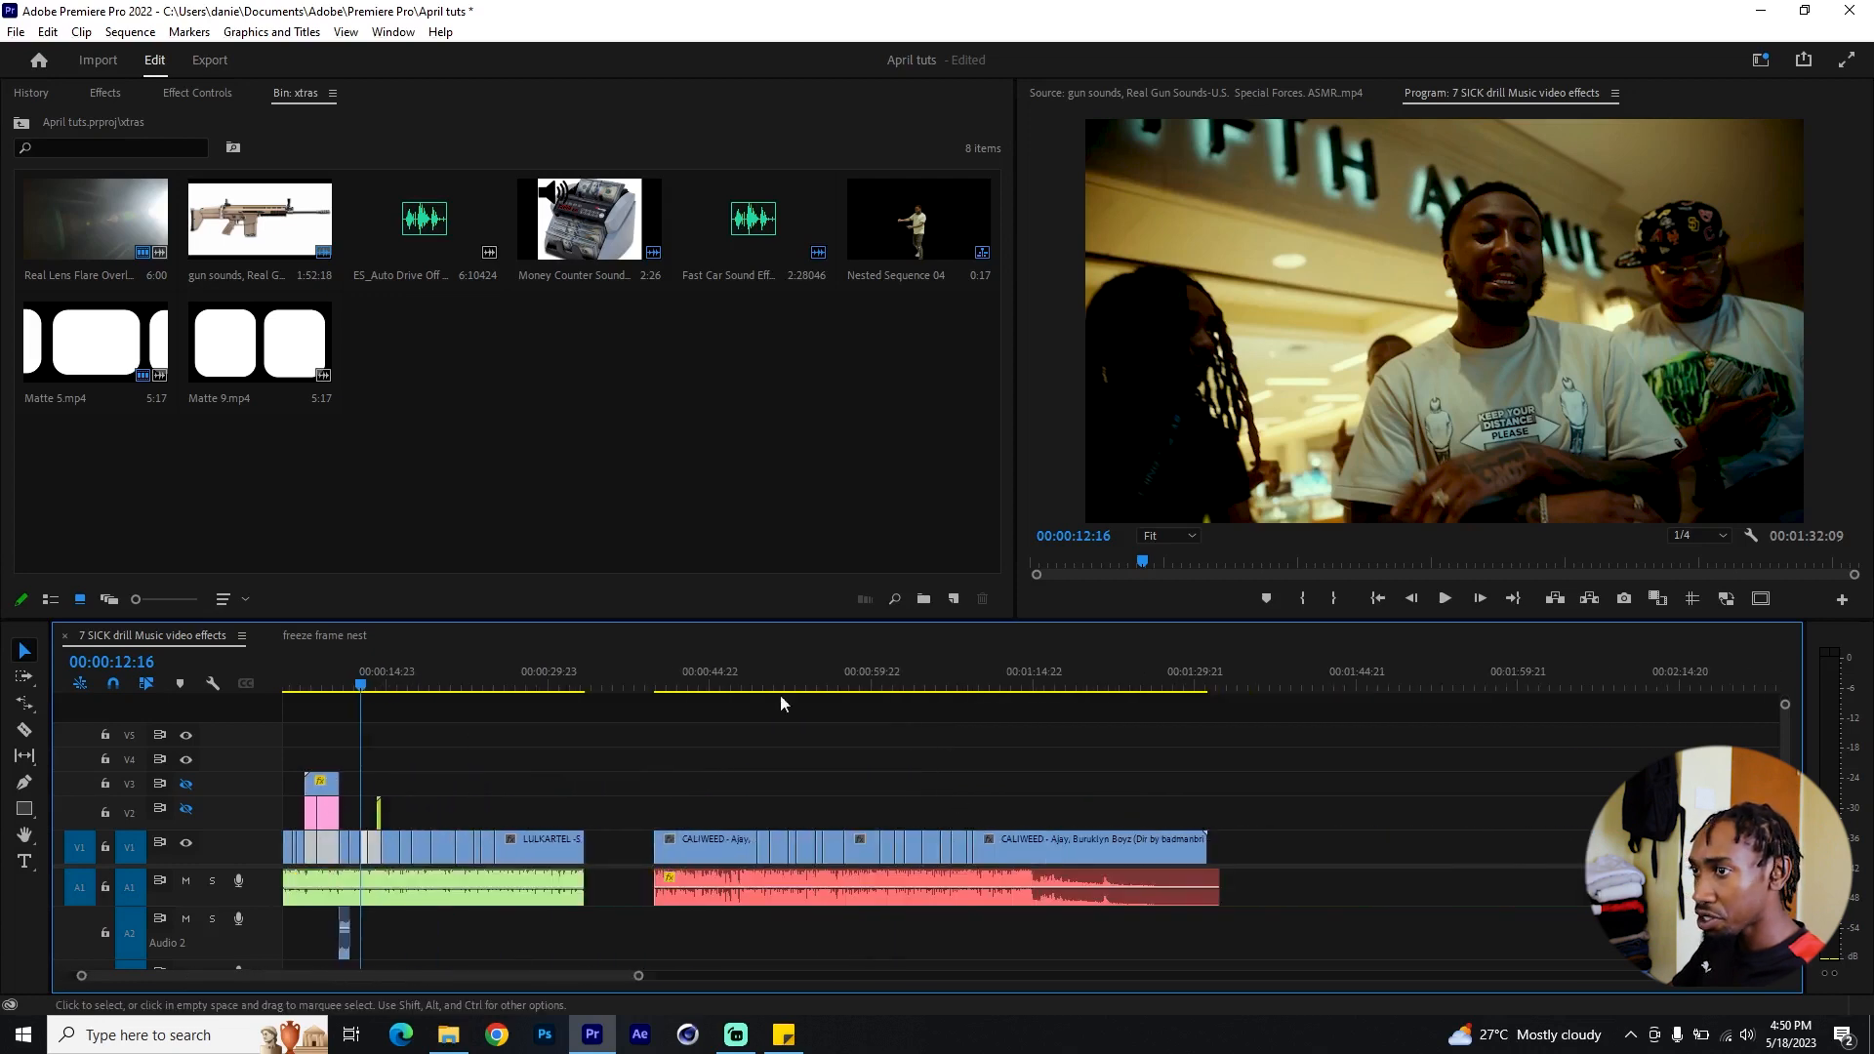
{"action": "left_click", "coordinate": [756, 680]}
{"action": "scroll", "coordinate": [727, 747], "scroll_direction": "up", "scroll_amount": 5}
{"action": "left_click", "coordinate": [734, 680]}
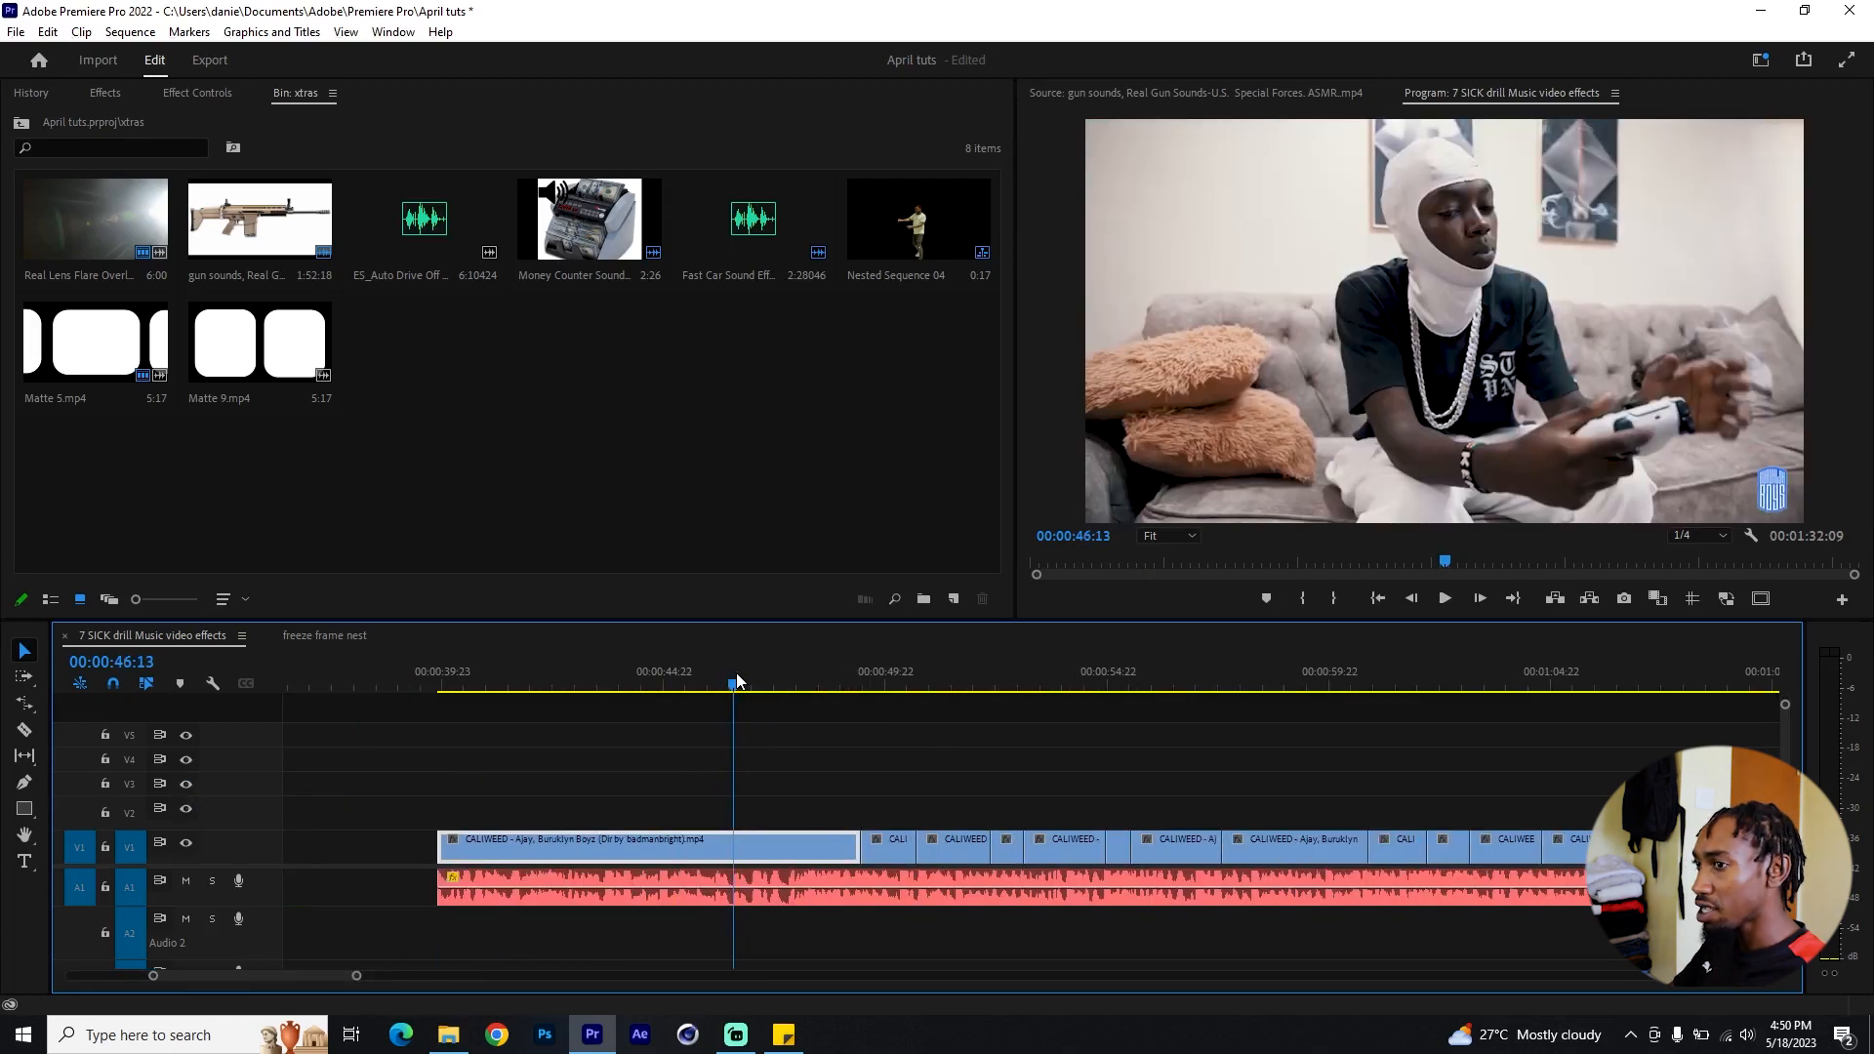
{"action": "key", "text": "space"}
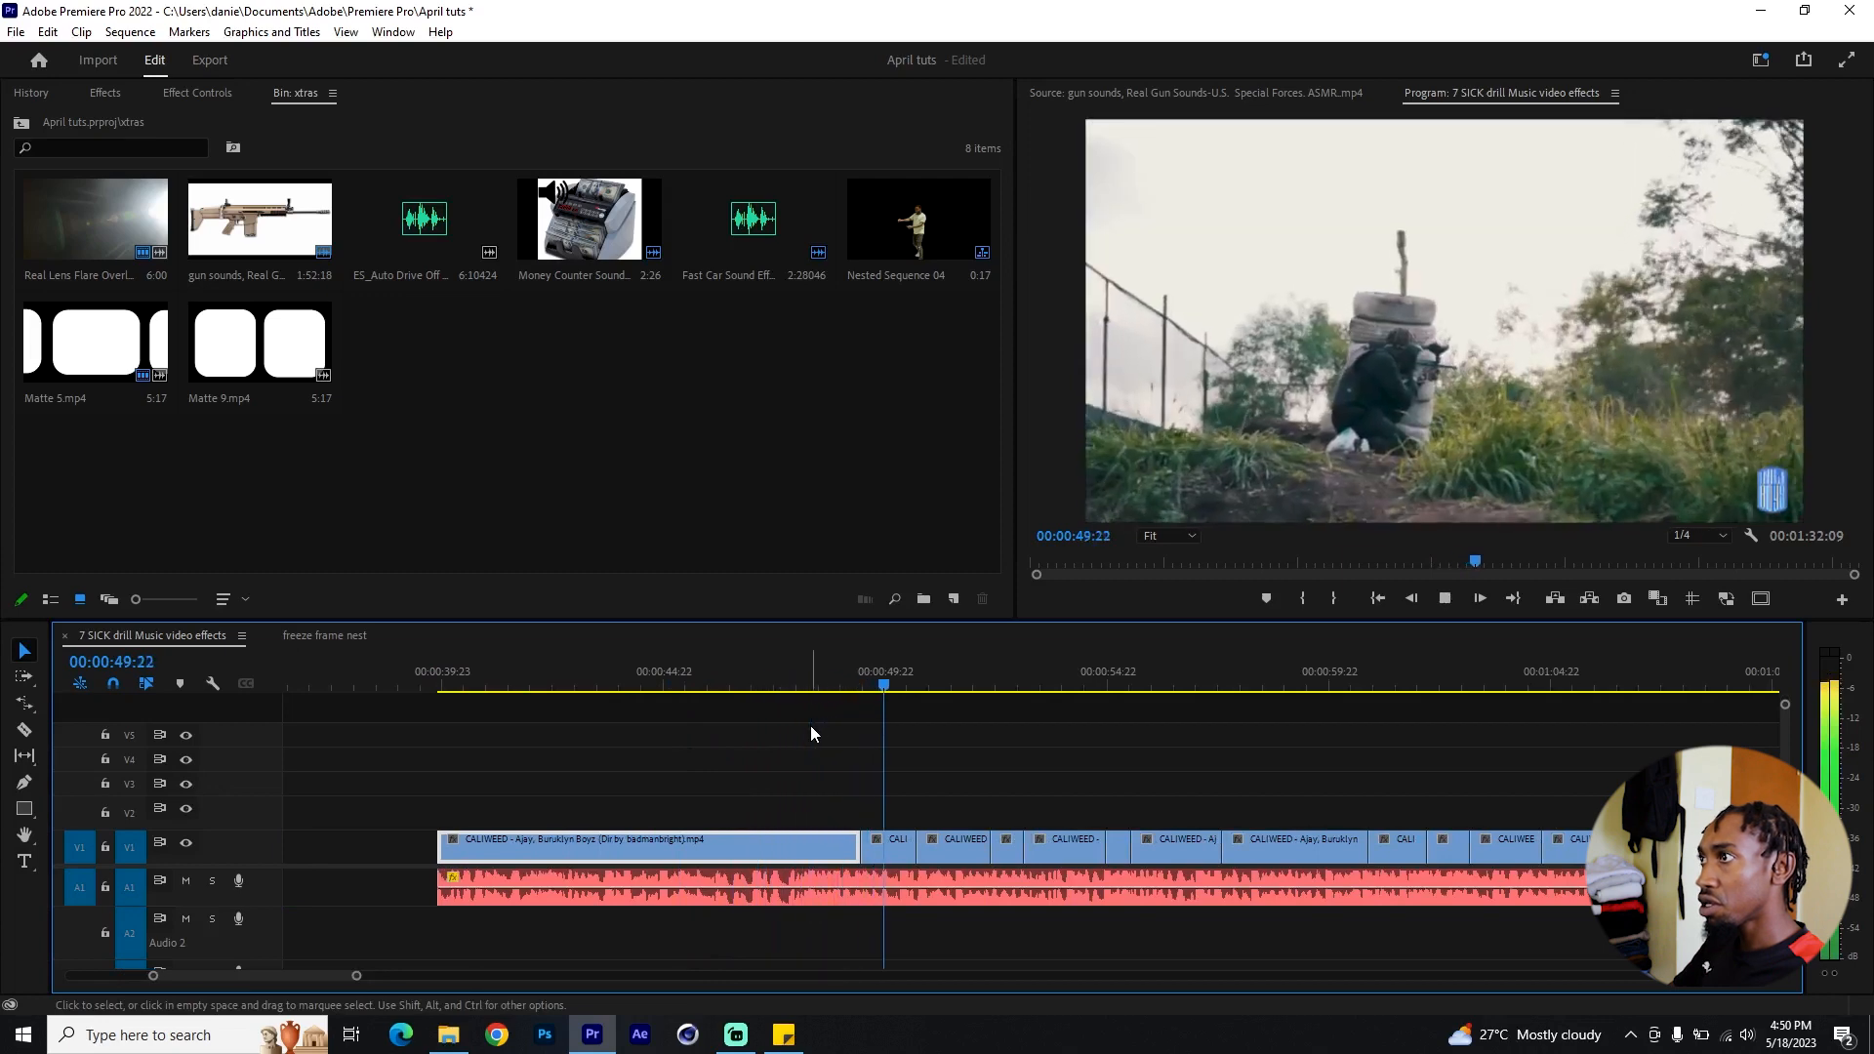
{"action": "key", "text": "space"}
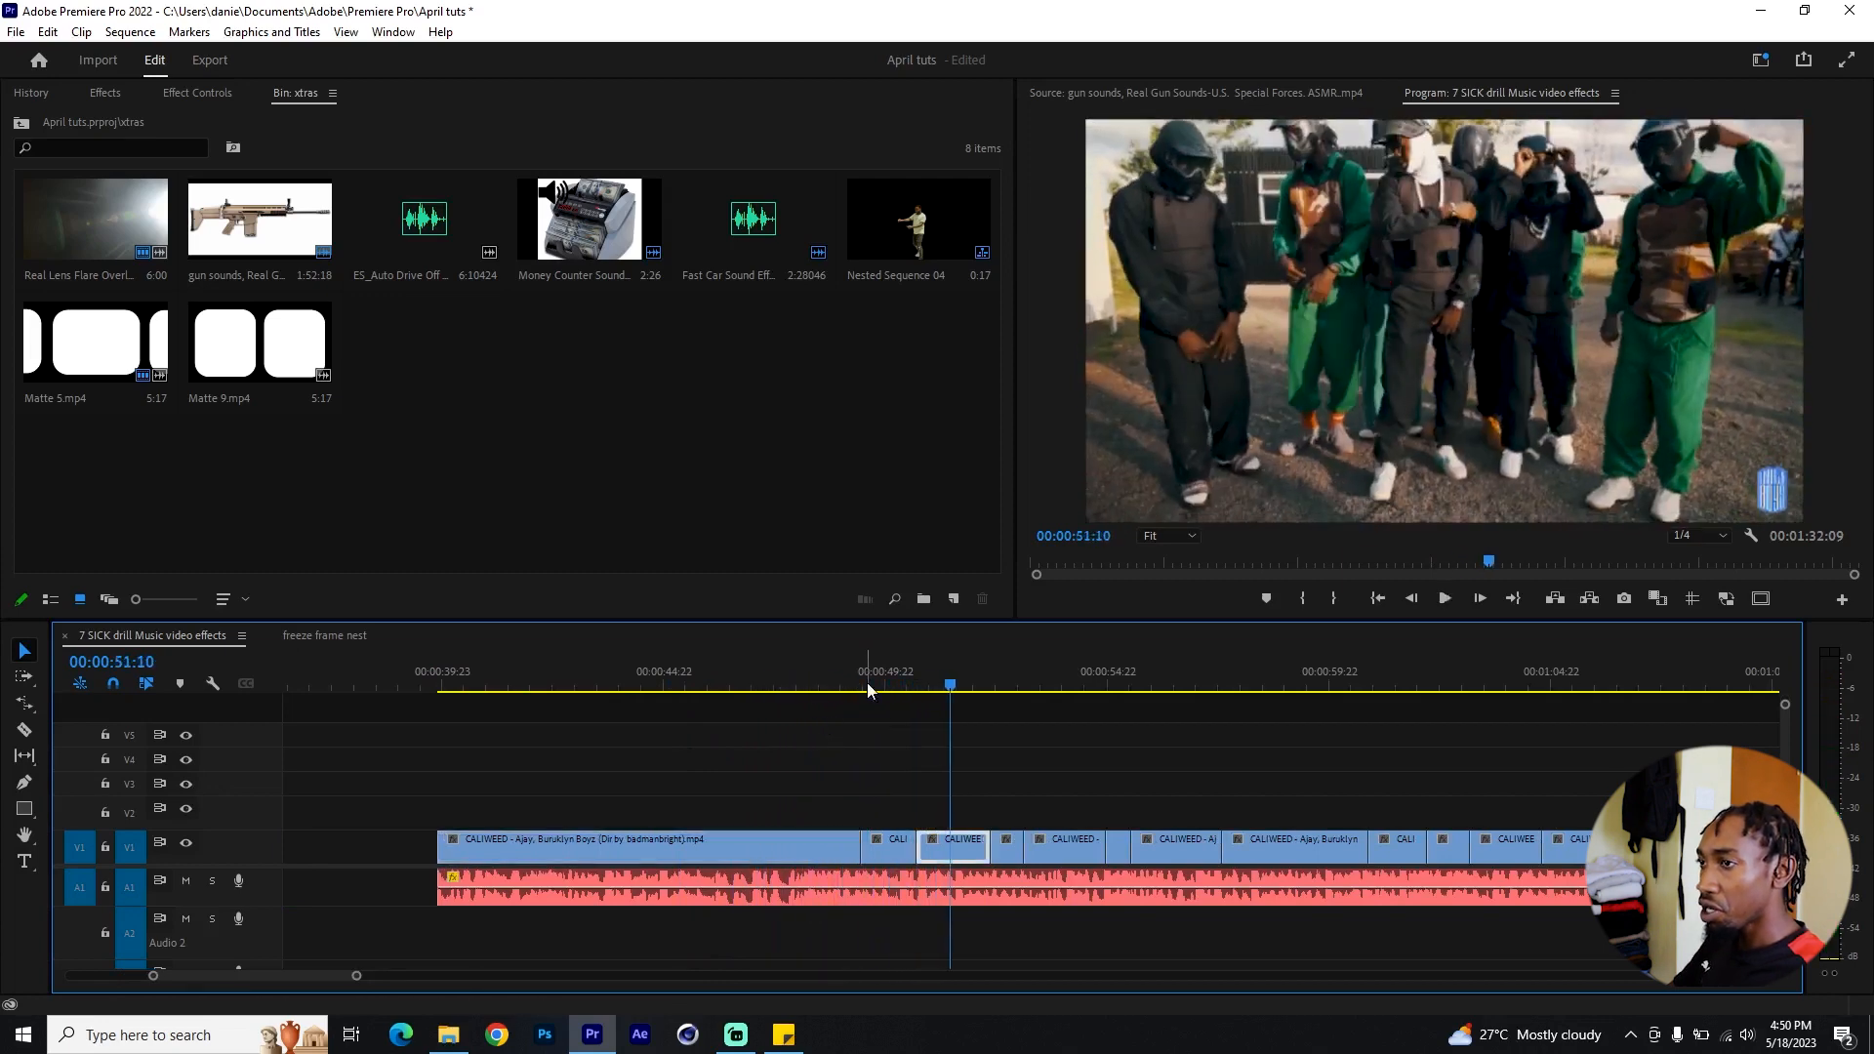
{"action": "left_click", "coordinate": [885, 684]}
{"action": "scroll", "coordinate": [910, 738], "scroll_direction": "up", "scroll_amount": 2}
{"action": "mouse_move", "coordinate": [872, 682]}
{"action": "left_mouse_down"}
{"action": "mouse_move", "coordinate": [940, 685]}
{"action": "mouse_move", "coordinate": [842, 680]}
{"action": "mouse_move", "coordinate": [916, 684]}
{"action": "mouse_move", "coordinate": [855, 690]}
{"action": "left_mouse_up"}
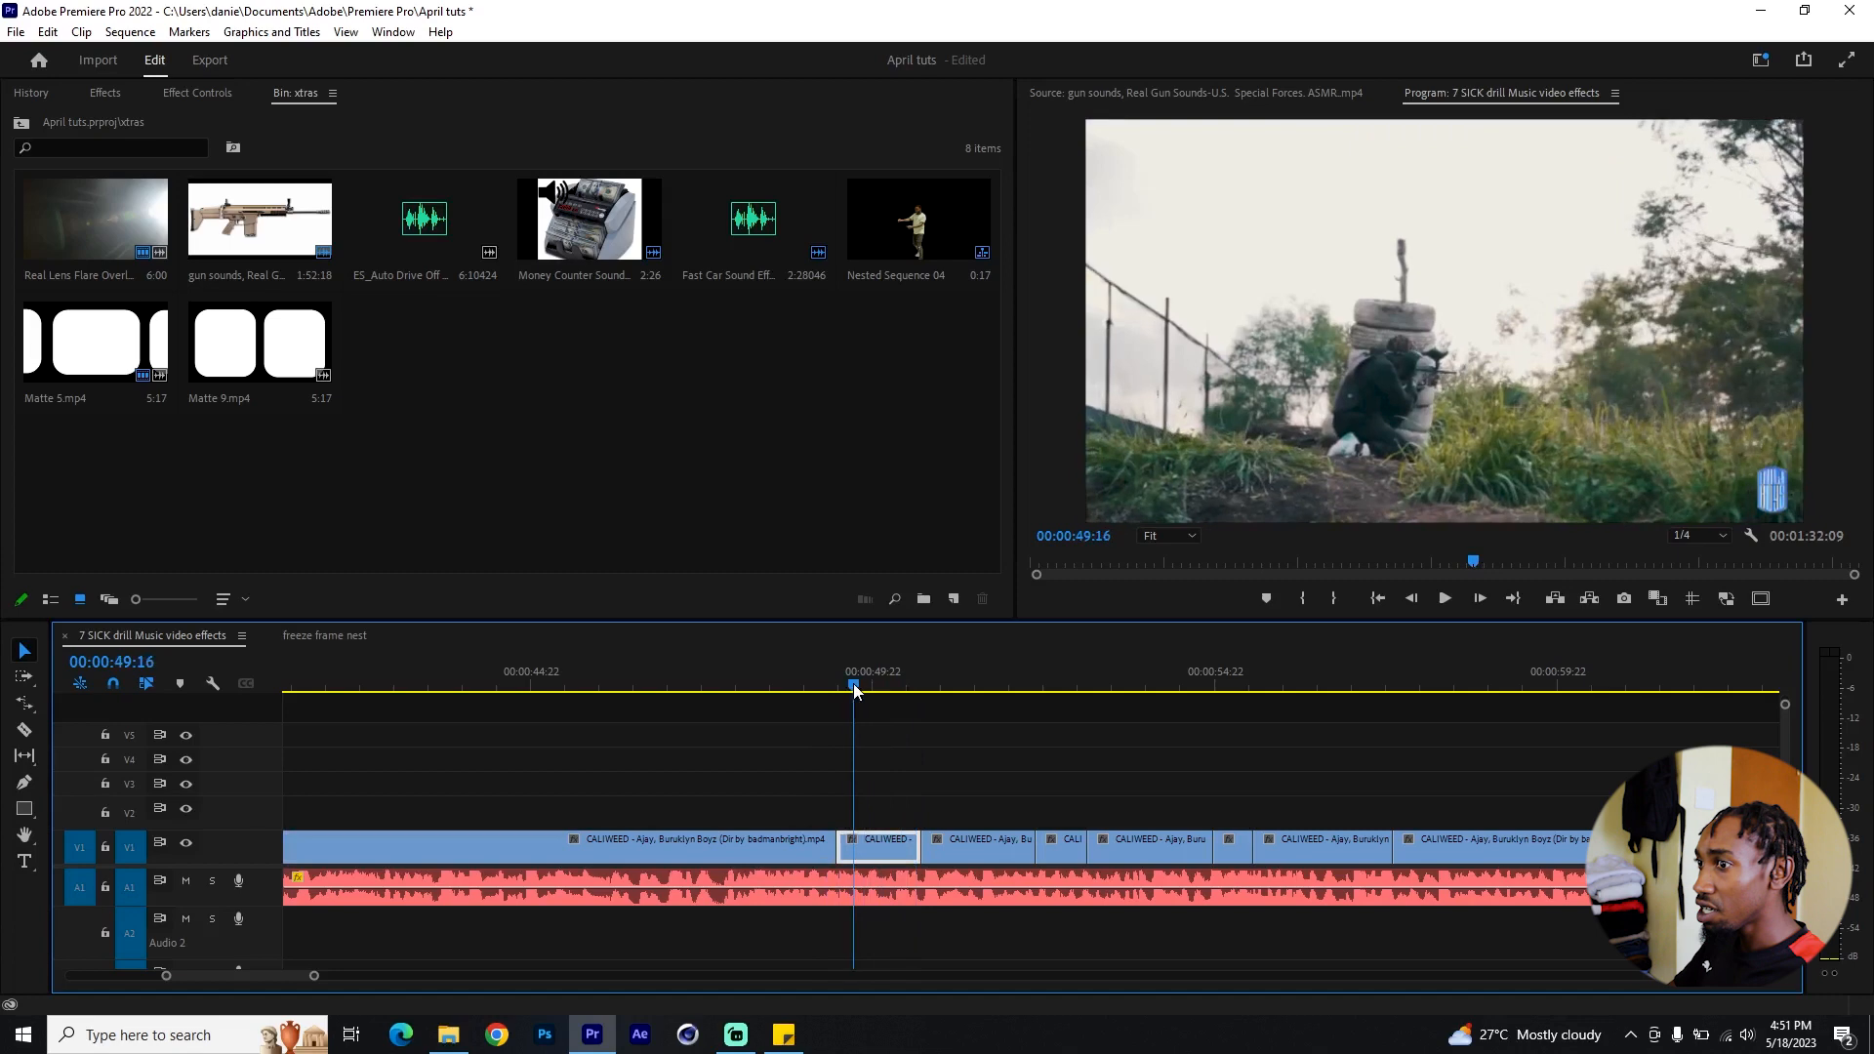
Step: Preview the gun sounds clip, mark a 5:16 section with In and Out points, and place its audio on A2 at the shooting shot's start
{"action": "double_click", "coordinate": [260, 223]}
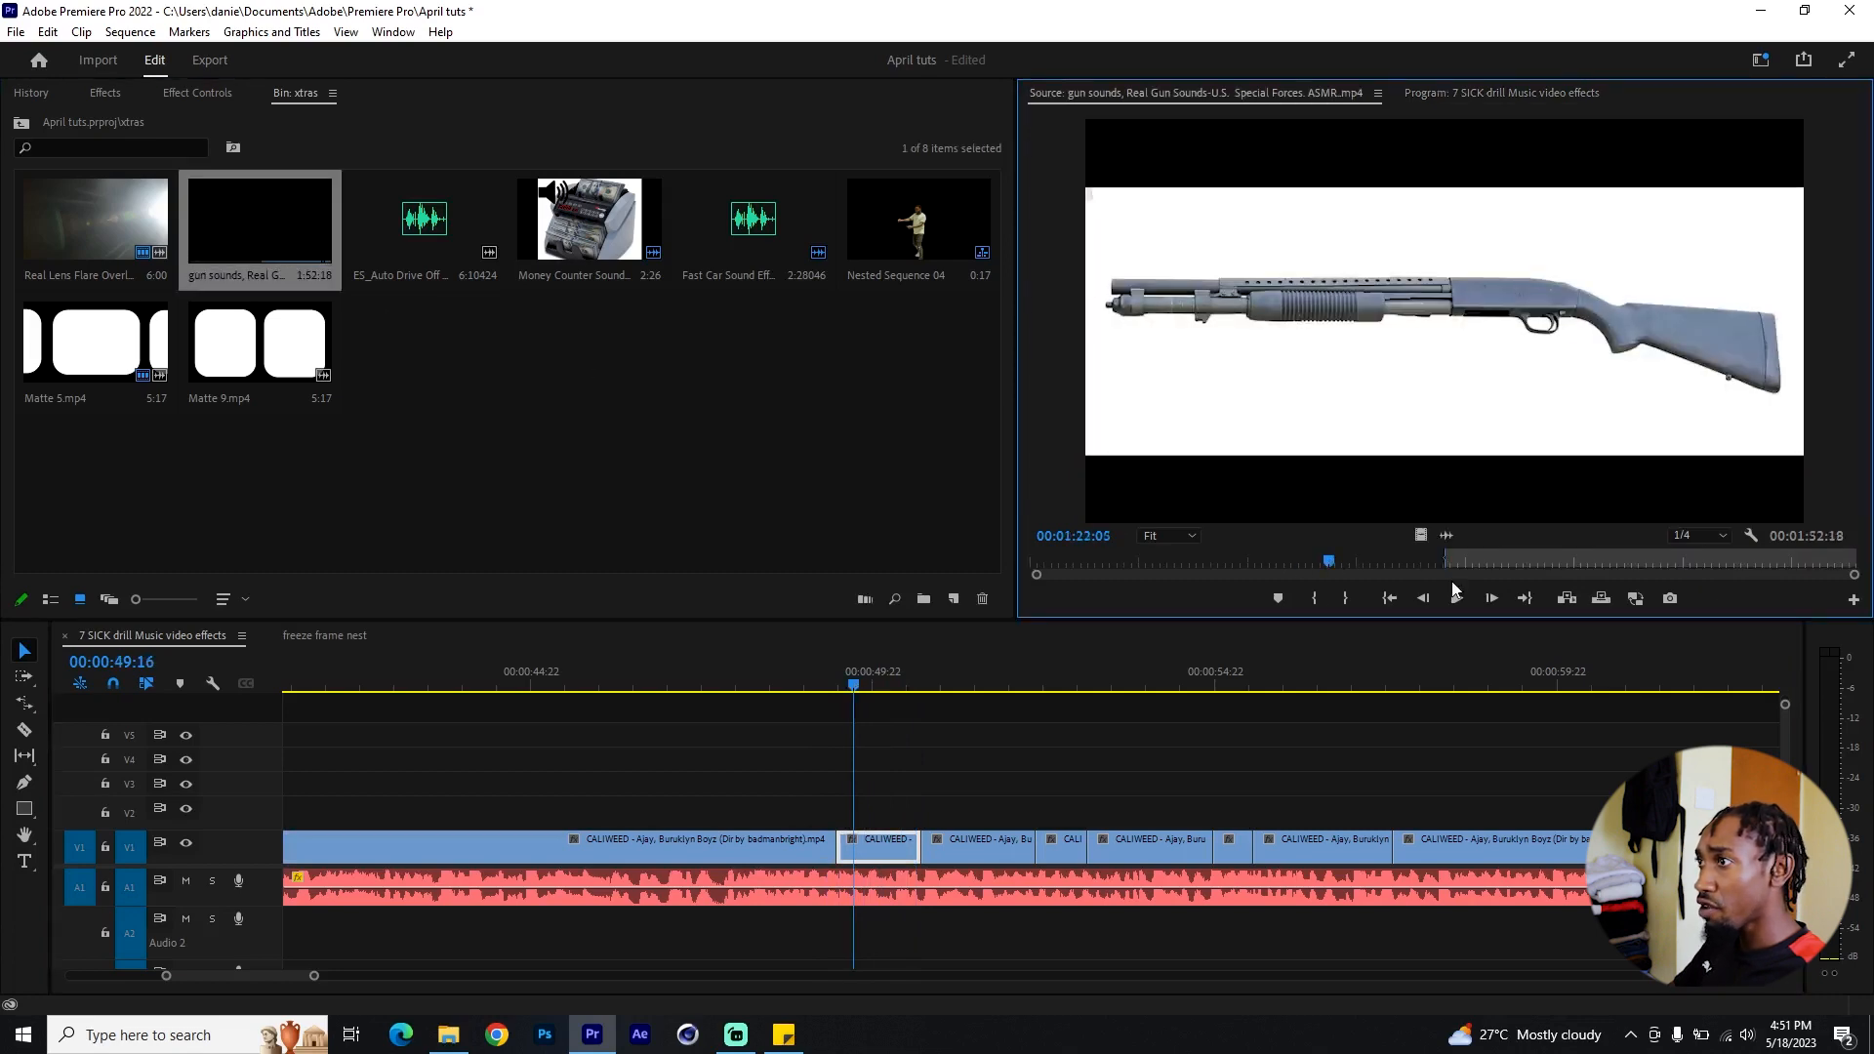
{"action": "left_click_drag", "start_coordinate": [1332, 560], "coordinate": [1449, 562]}
{"action": "key", "text": "space"}
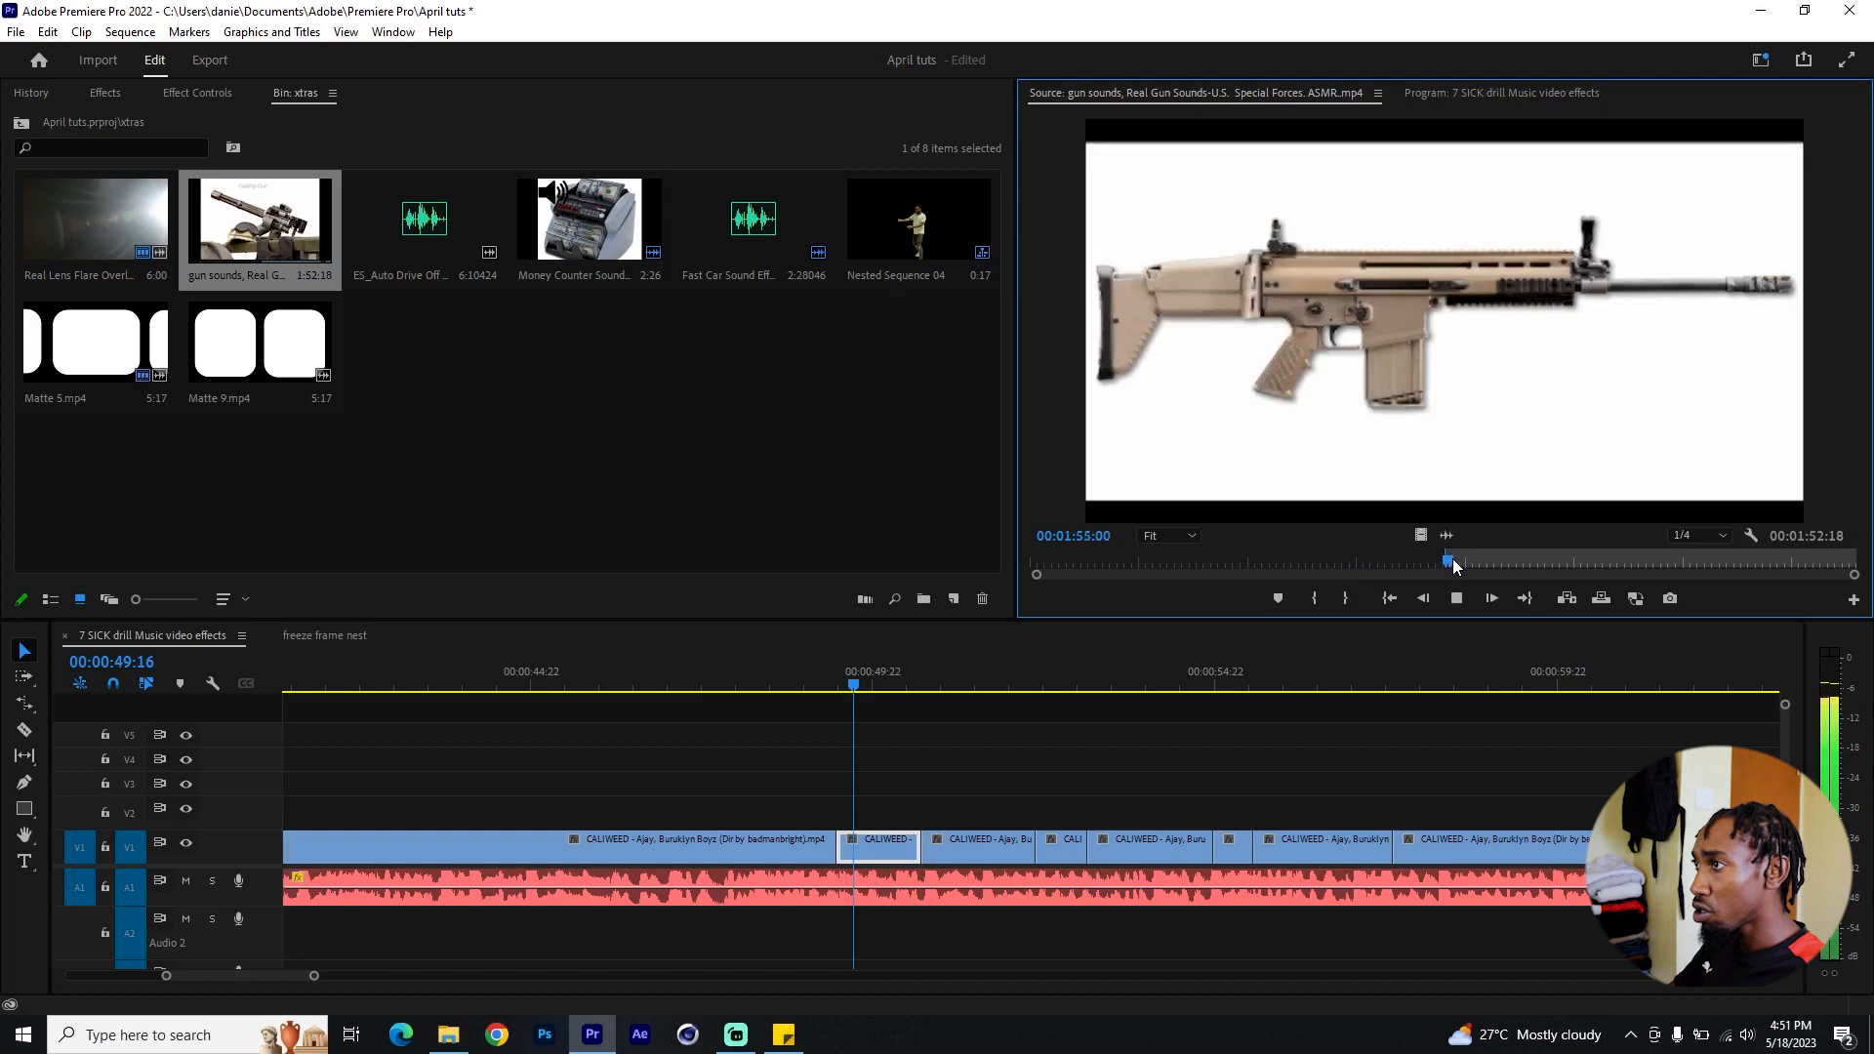
{"action": "left_click", "coordinate": [1351, 560]}
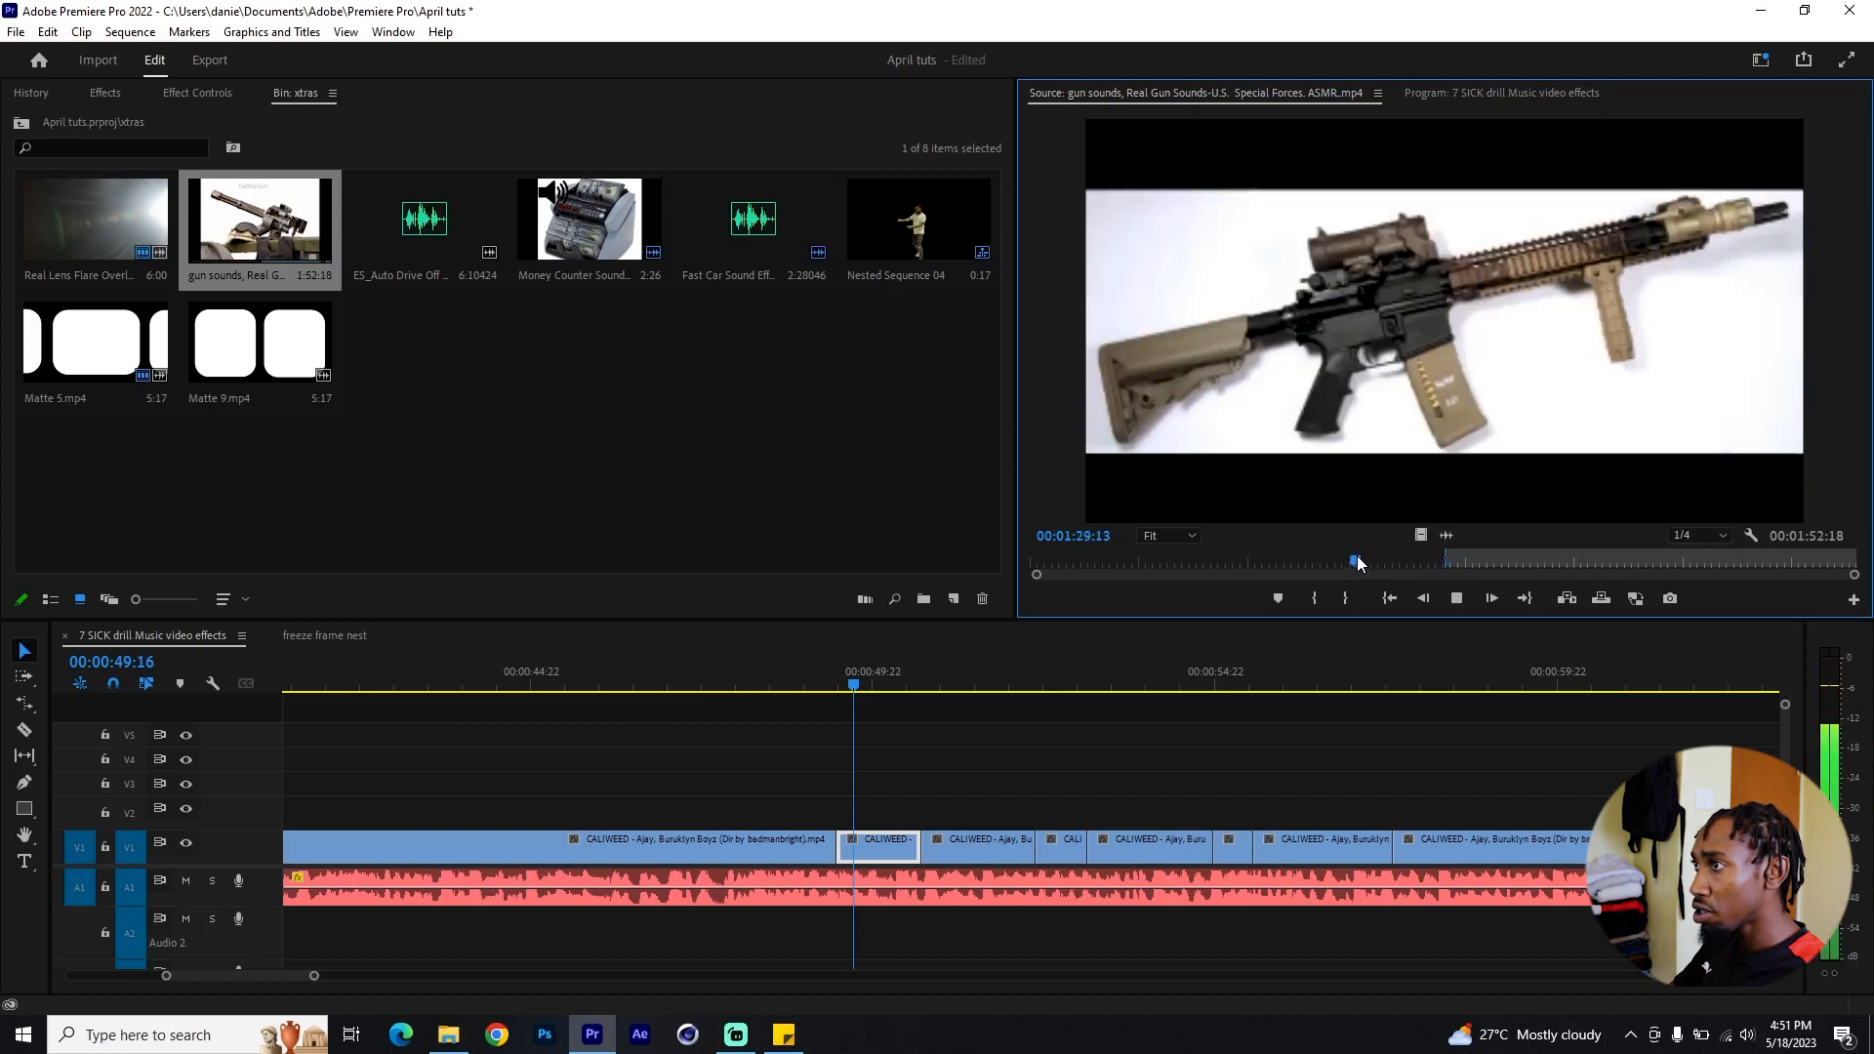
{"action": "left_click_drag", "start_coordinate": [1367, 557], "coordinate": [856, 920]}
{"action": "left_click", "coordinate": [1315, 599]}
{"action": "left_click", "coordinate": [1345, 599]}
{"action": "left_click_drag", "start_coordinate": [970, 917], "coordinate": [956, 915]}
Step: Play the gun sound from 00:00:49:16 and trim the end of its A2 clip to 00:00:50:21
{"action": "key", "text": "space"}
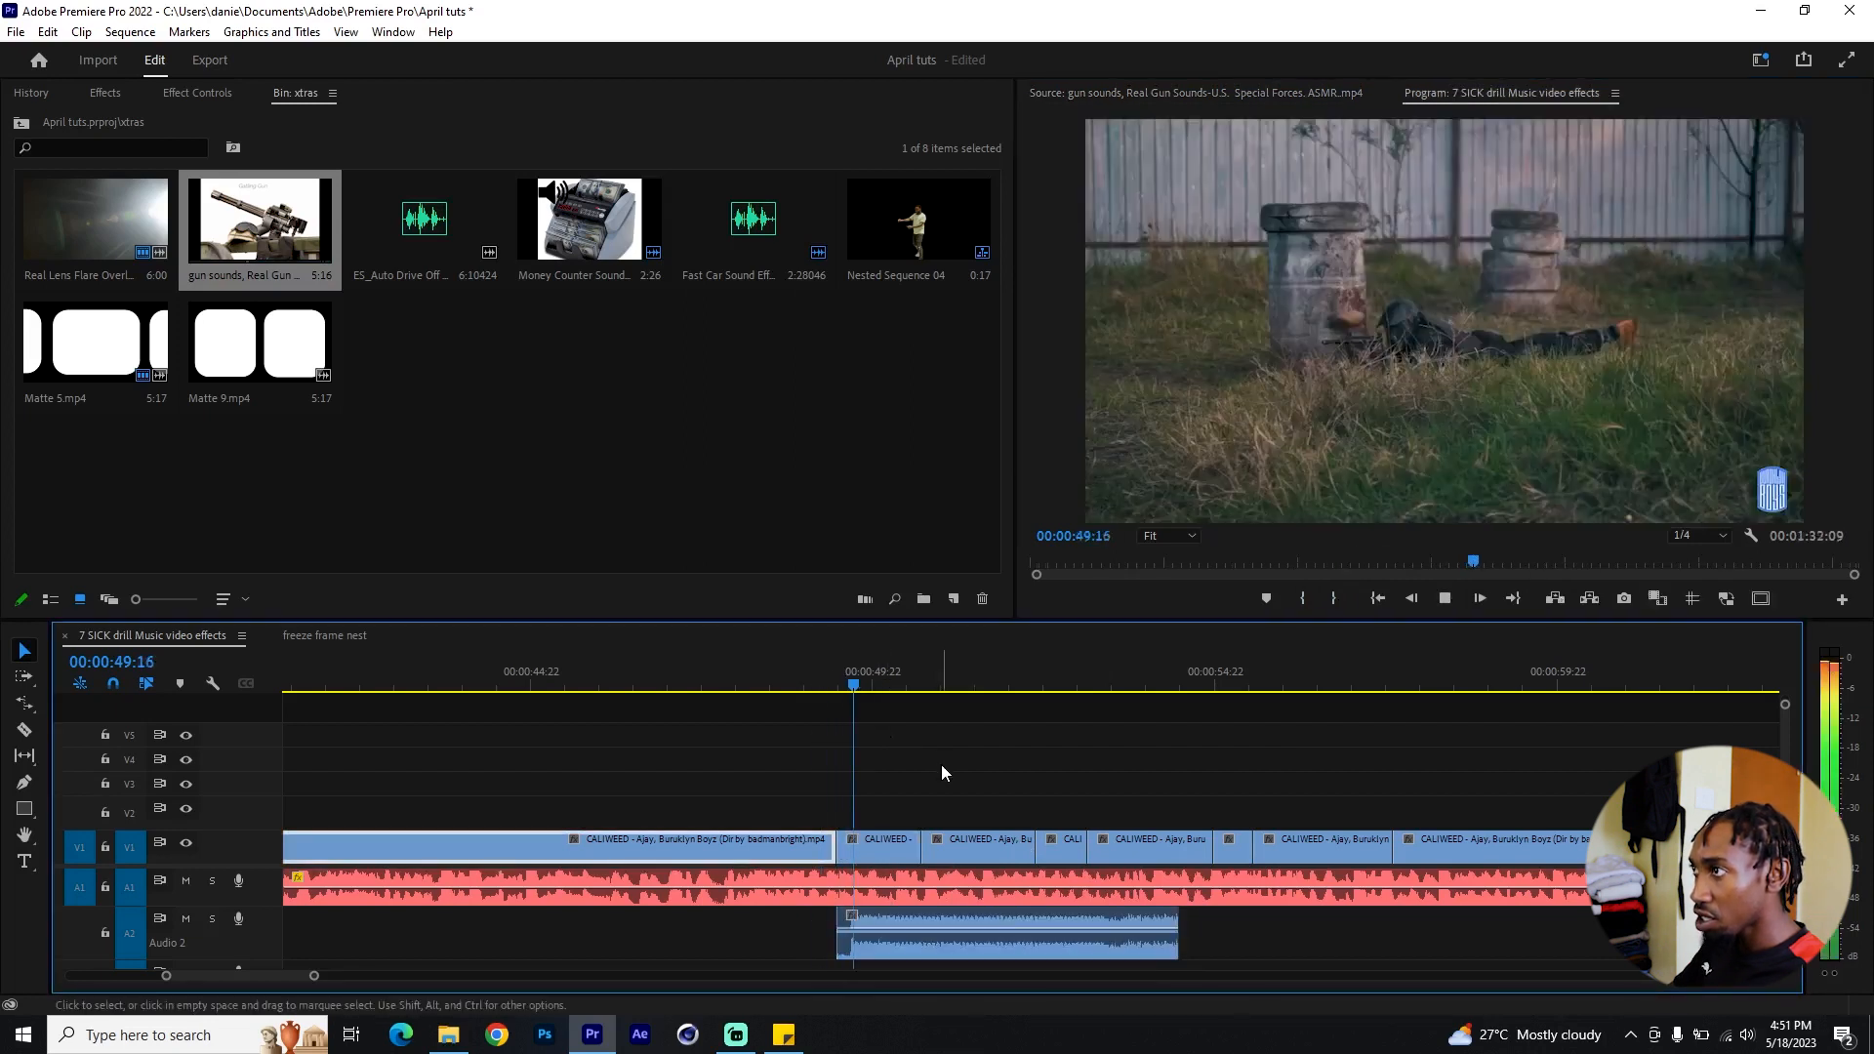
{"action": "key", "text": "space"}
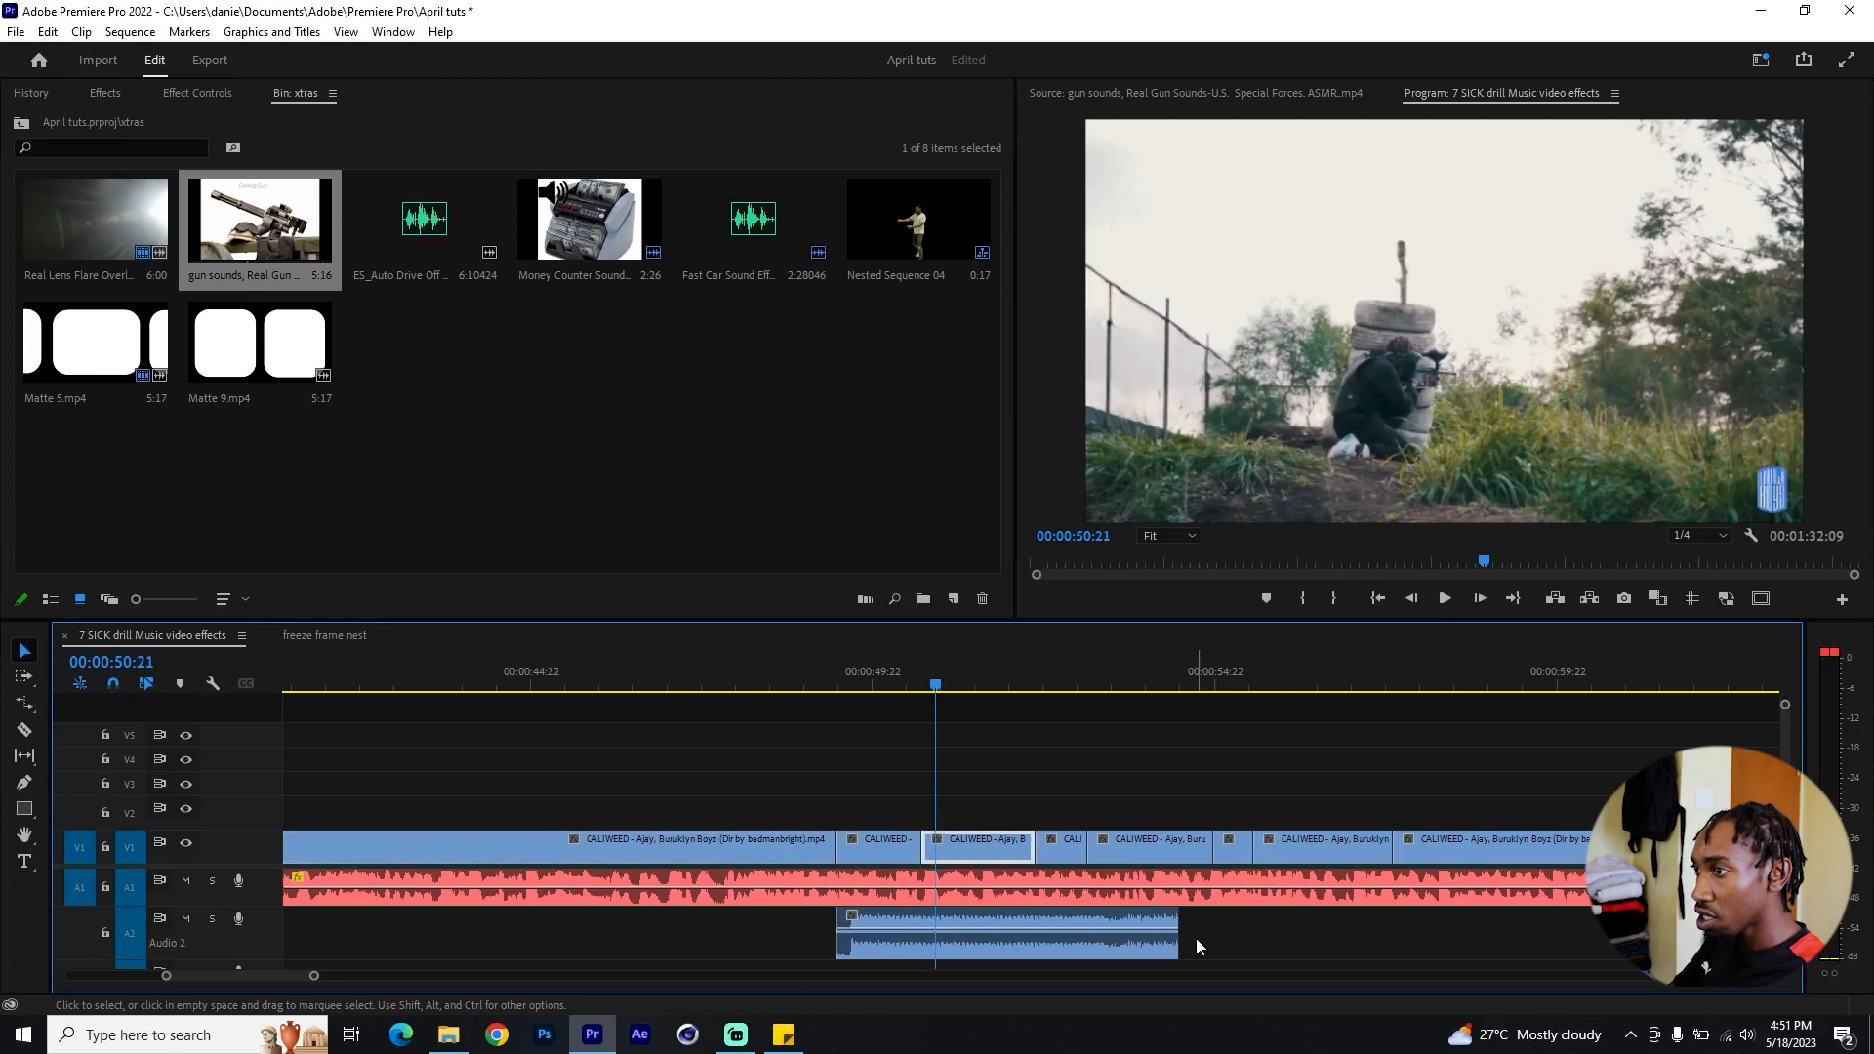
{"action": "left_click_drag", "start_coordinate": [1173, 920], "coordinate": [935, 918]}
{"action": "scroll", "coordinate": [853, 947], "scroll_direction": "up", "scroll_amount": 2, "text": "alt"}
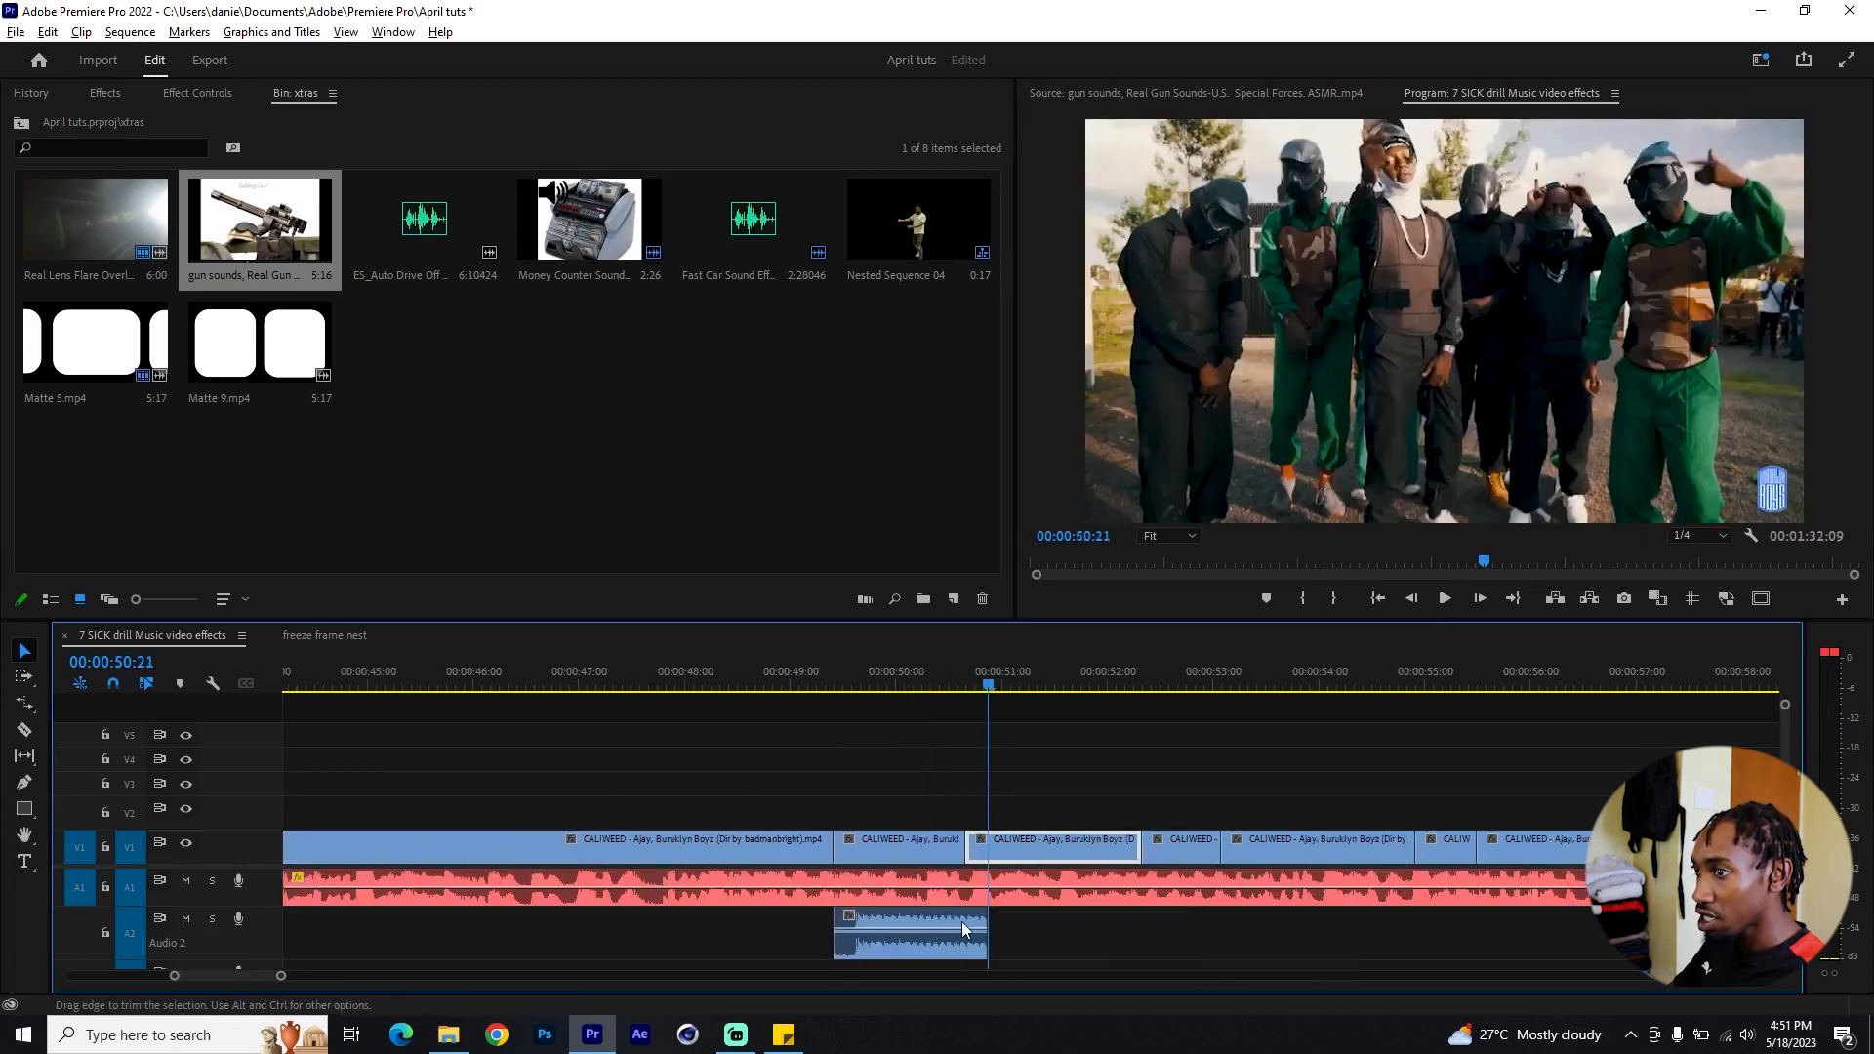
Step: Lower the gun sound clip's volume to about -13 dB, add a short Constant Power fade at its end, and review the playback
{"action": "left_click", "coordinate": [954, 927]}
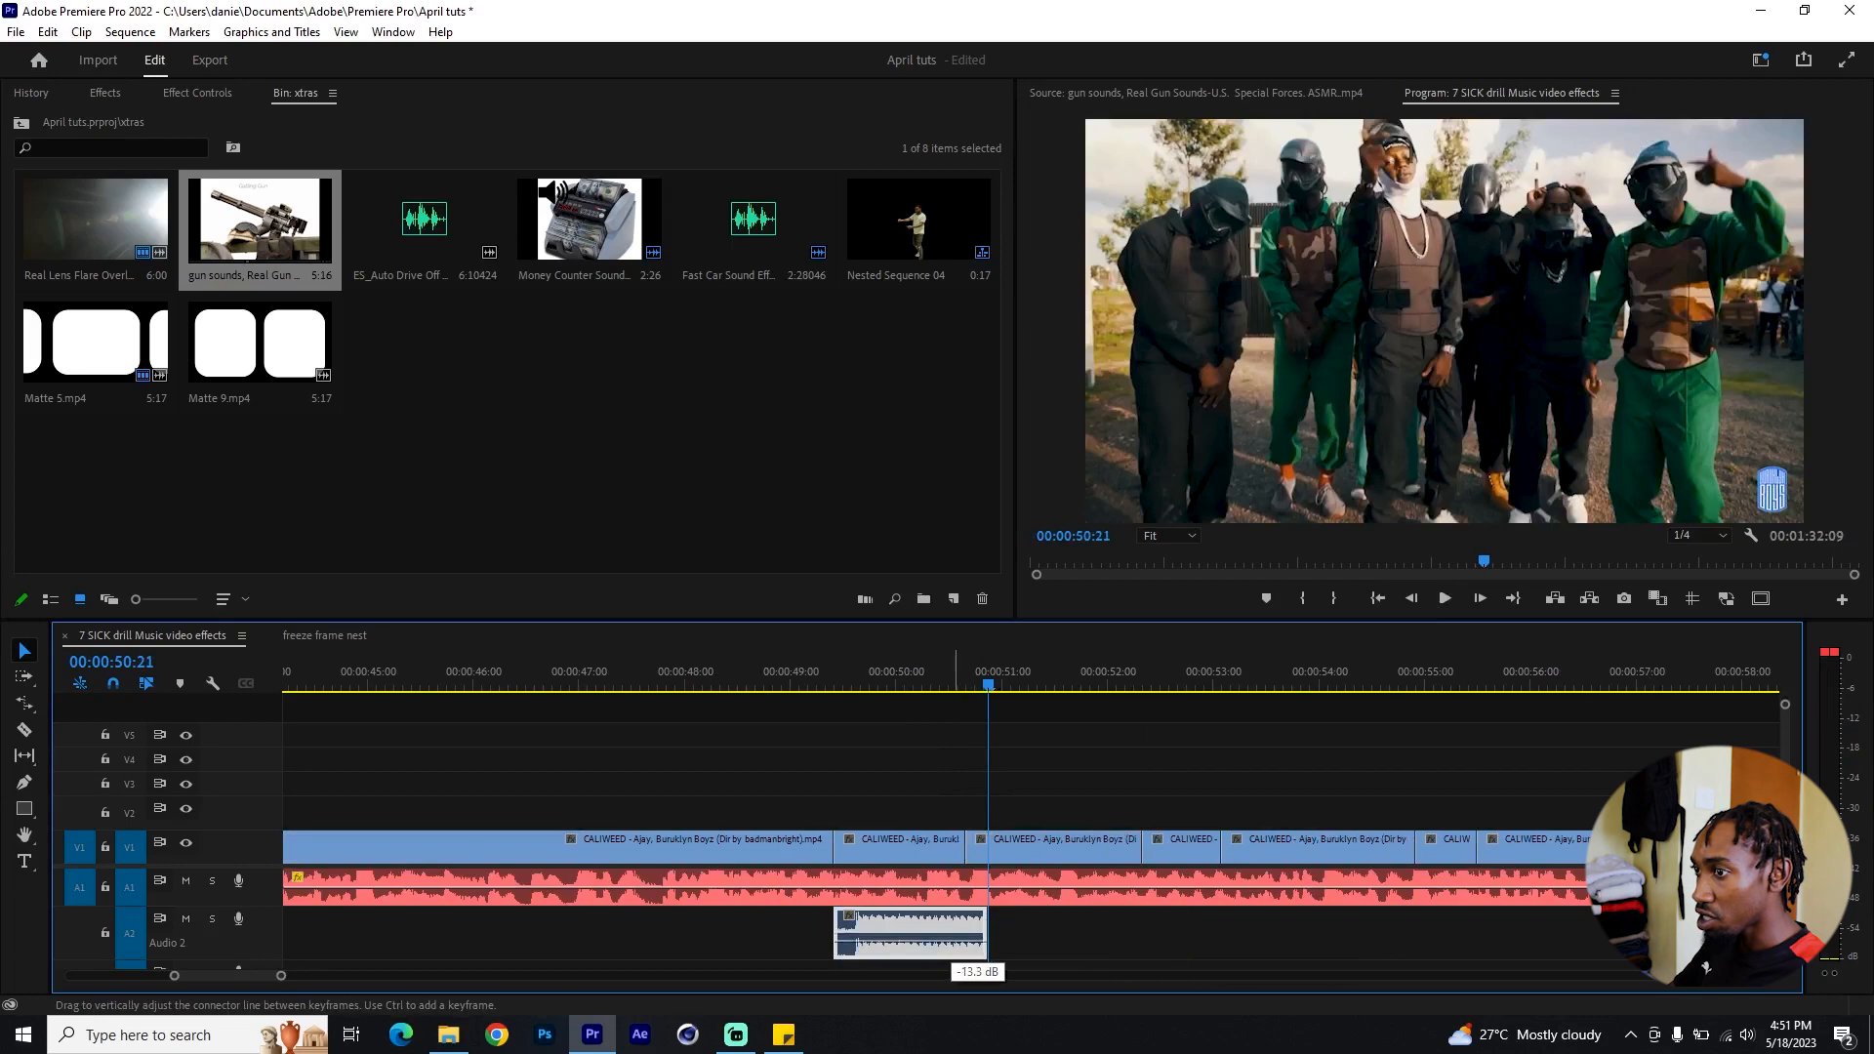
{"action": "right_click", "coordinate": [973, 924]}
{"action": "left_click", "coordinate": [1039, 882]}
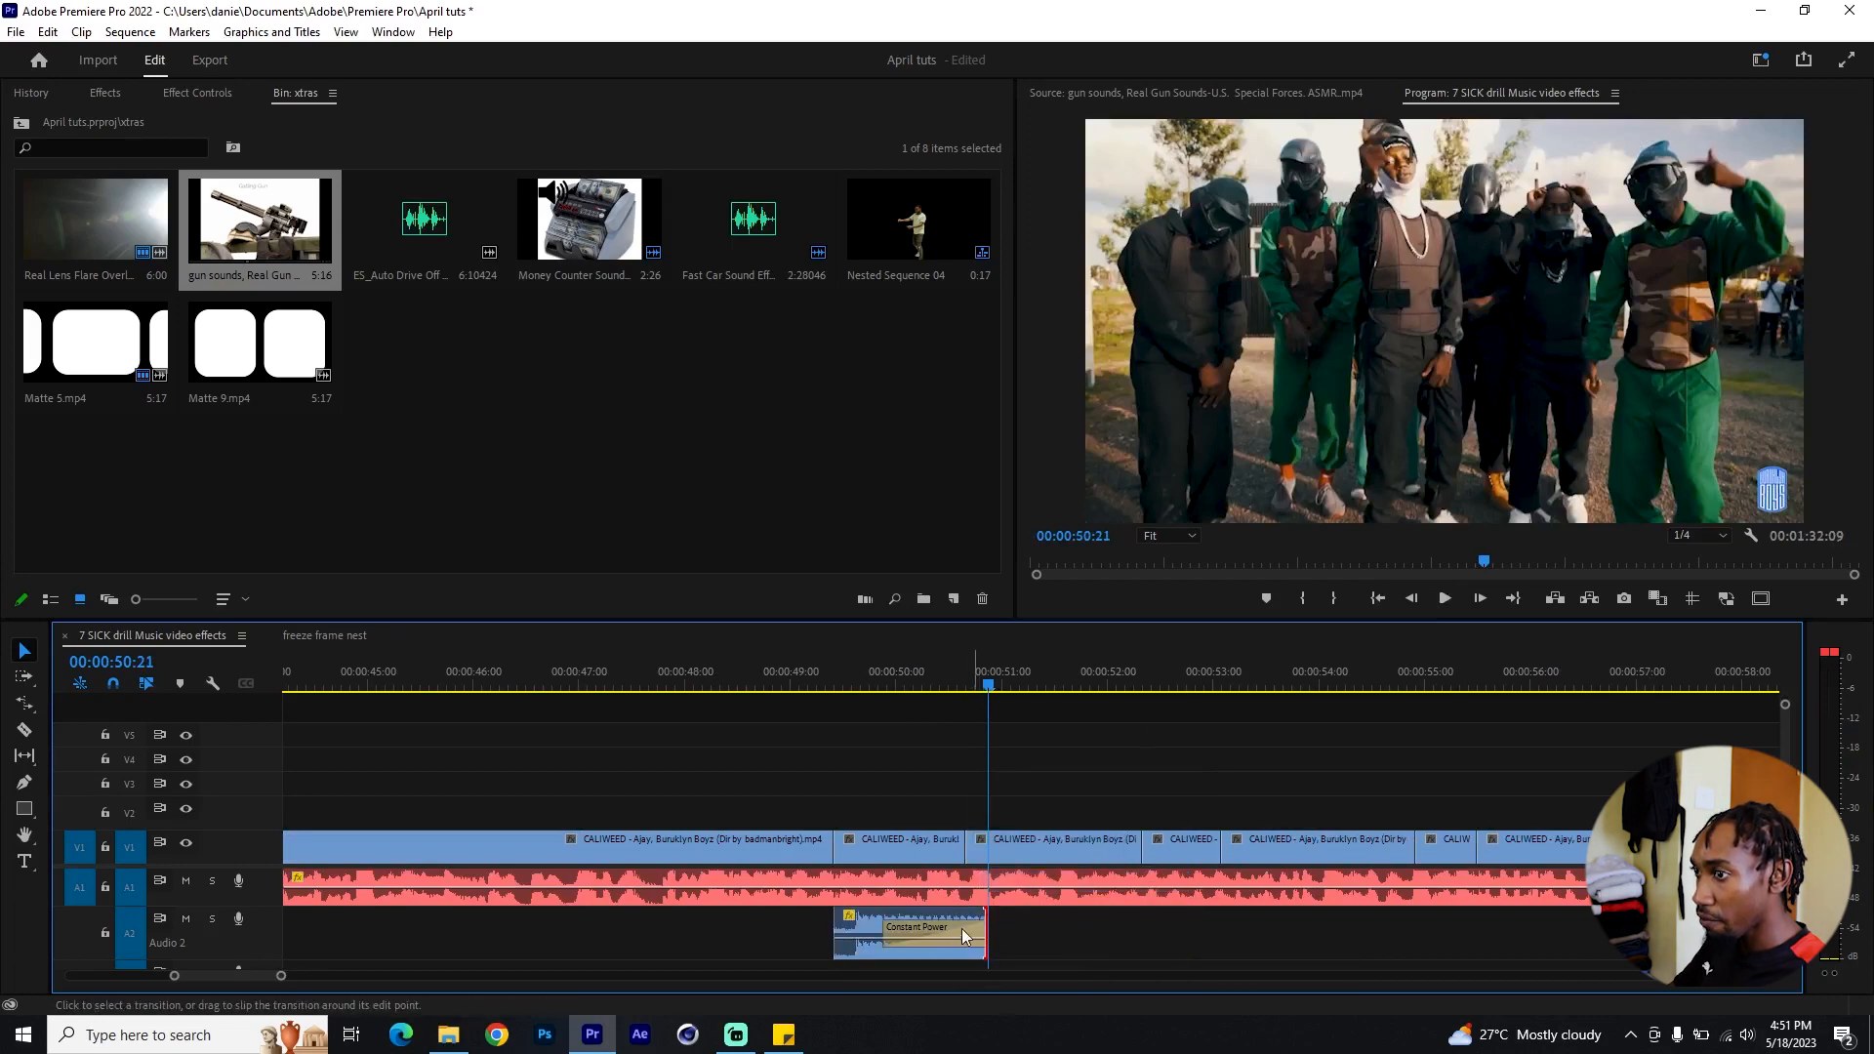
{"action": "left_click_drag", "start_coordinate": [884, 930], "coordinate": [935, 930]}
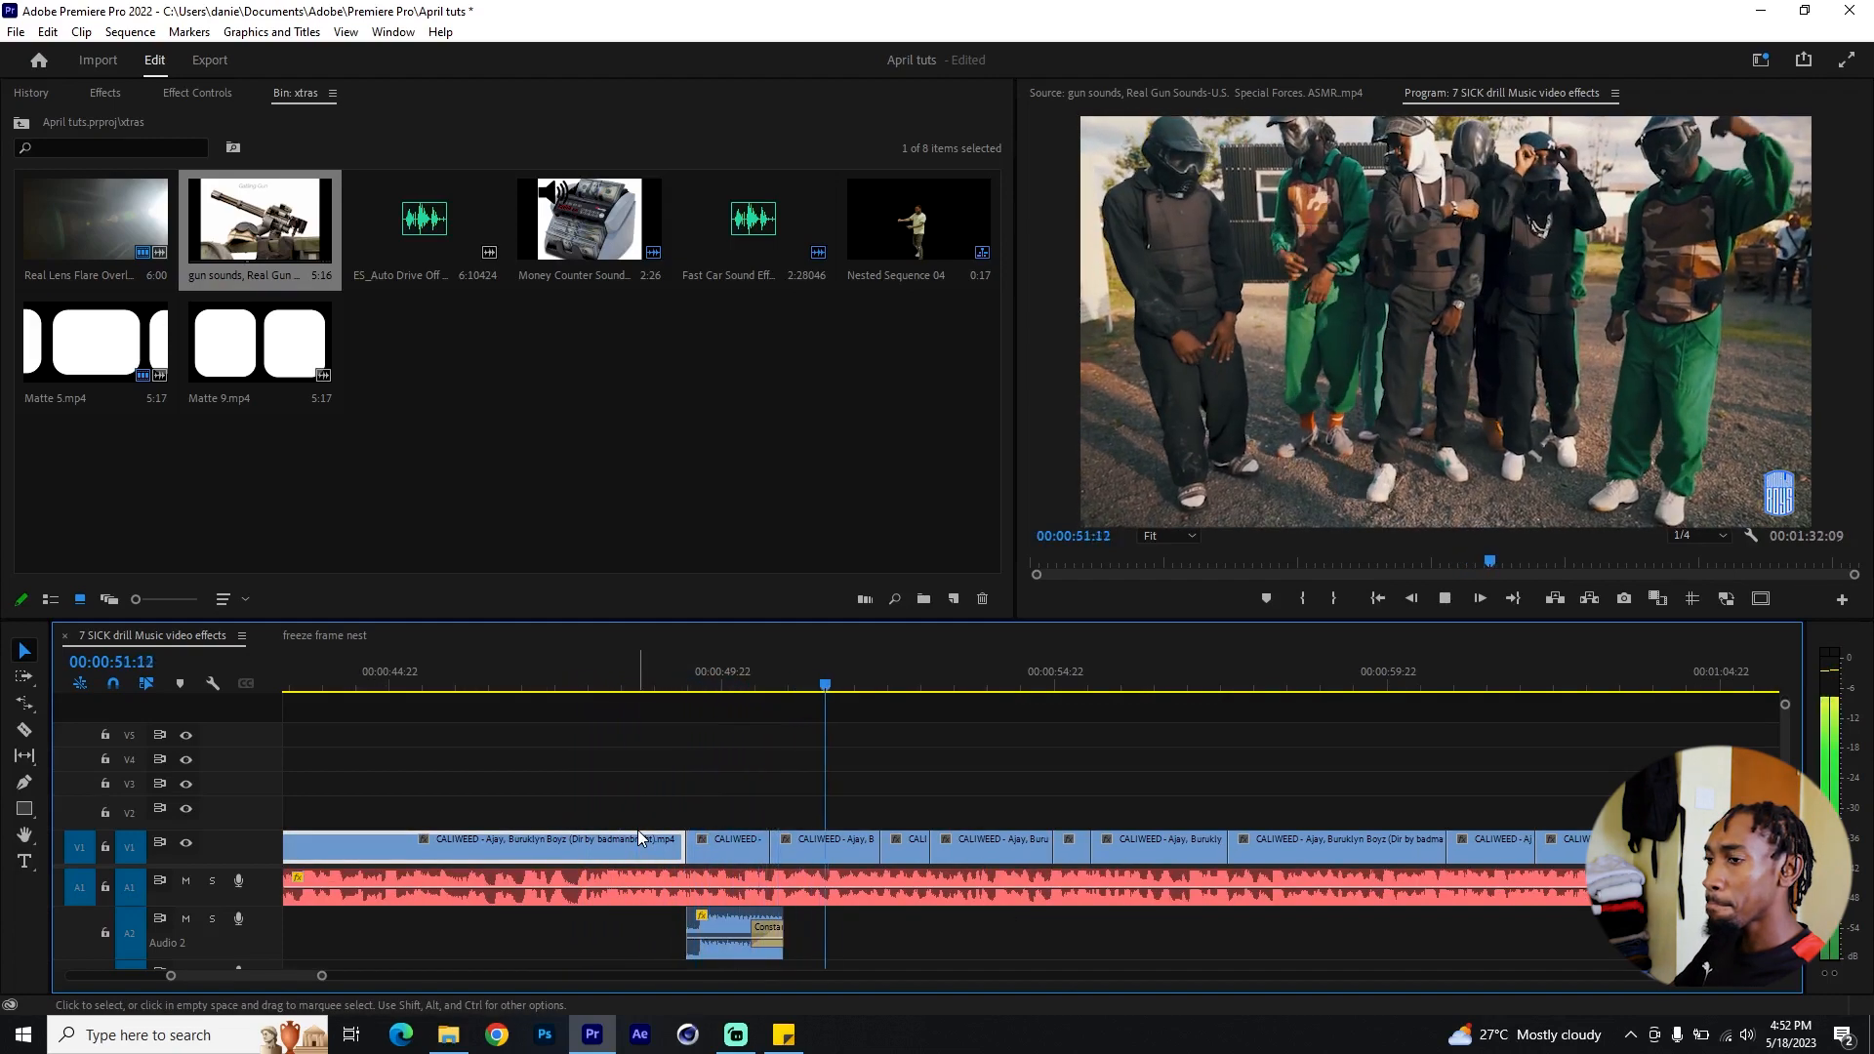
{"action": "key", "text": "space"}
{"action": "left_click_drag", "start_coordinate": [712, 676], "coordinate": [576, 675]}
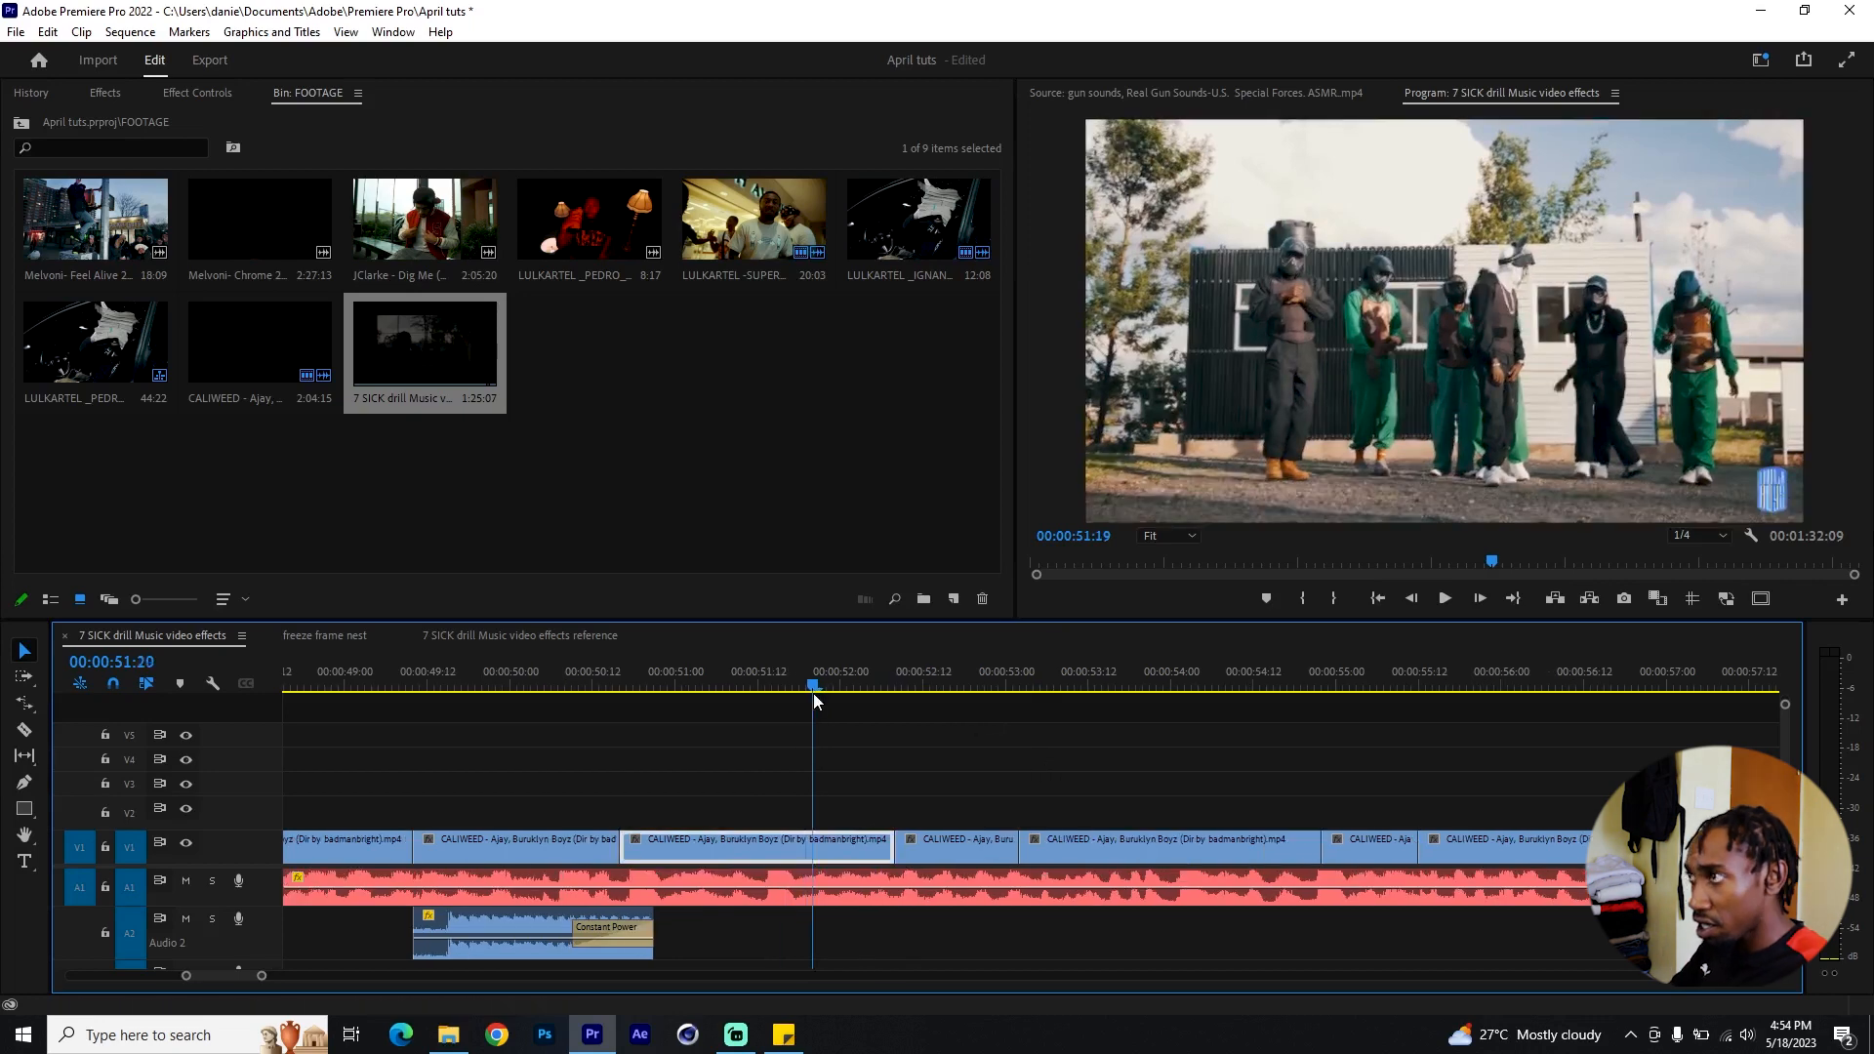
Step: Duplicate the V1 group shot onto V2 and trim the copy's start to 00:00:52:02
{"action": "left_click_drag", "start_coordinate": [813, 693], "coordinate": [854, 691]}
{"action": "left_click_drag", "start_coordinate": [857, 848], "coordinate": [851, 801], "text": "alt"}
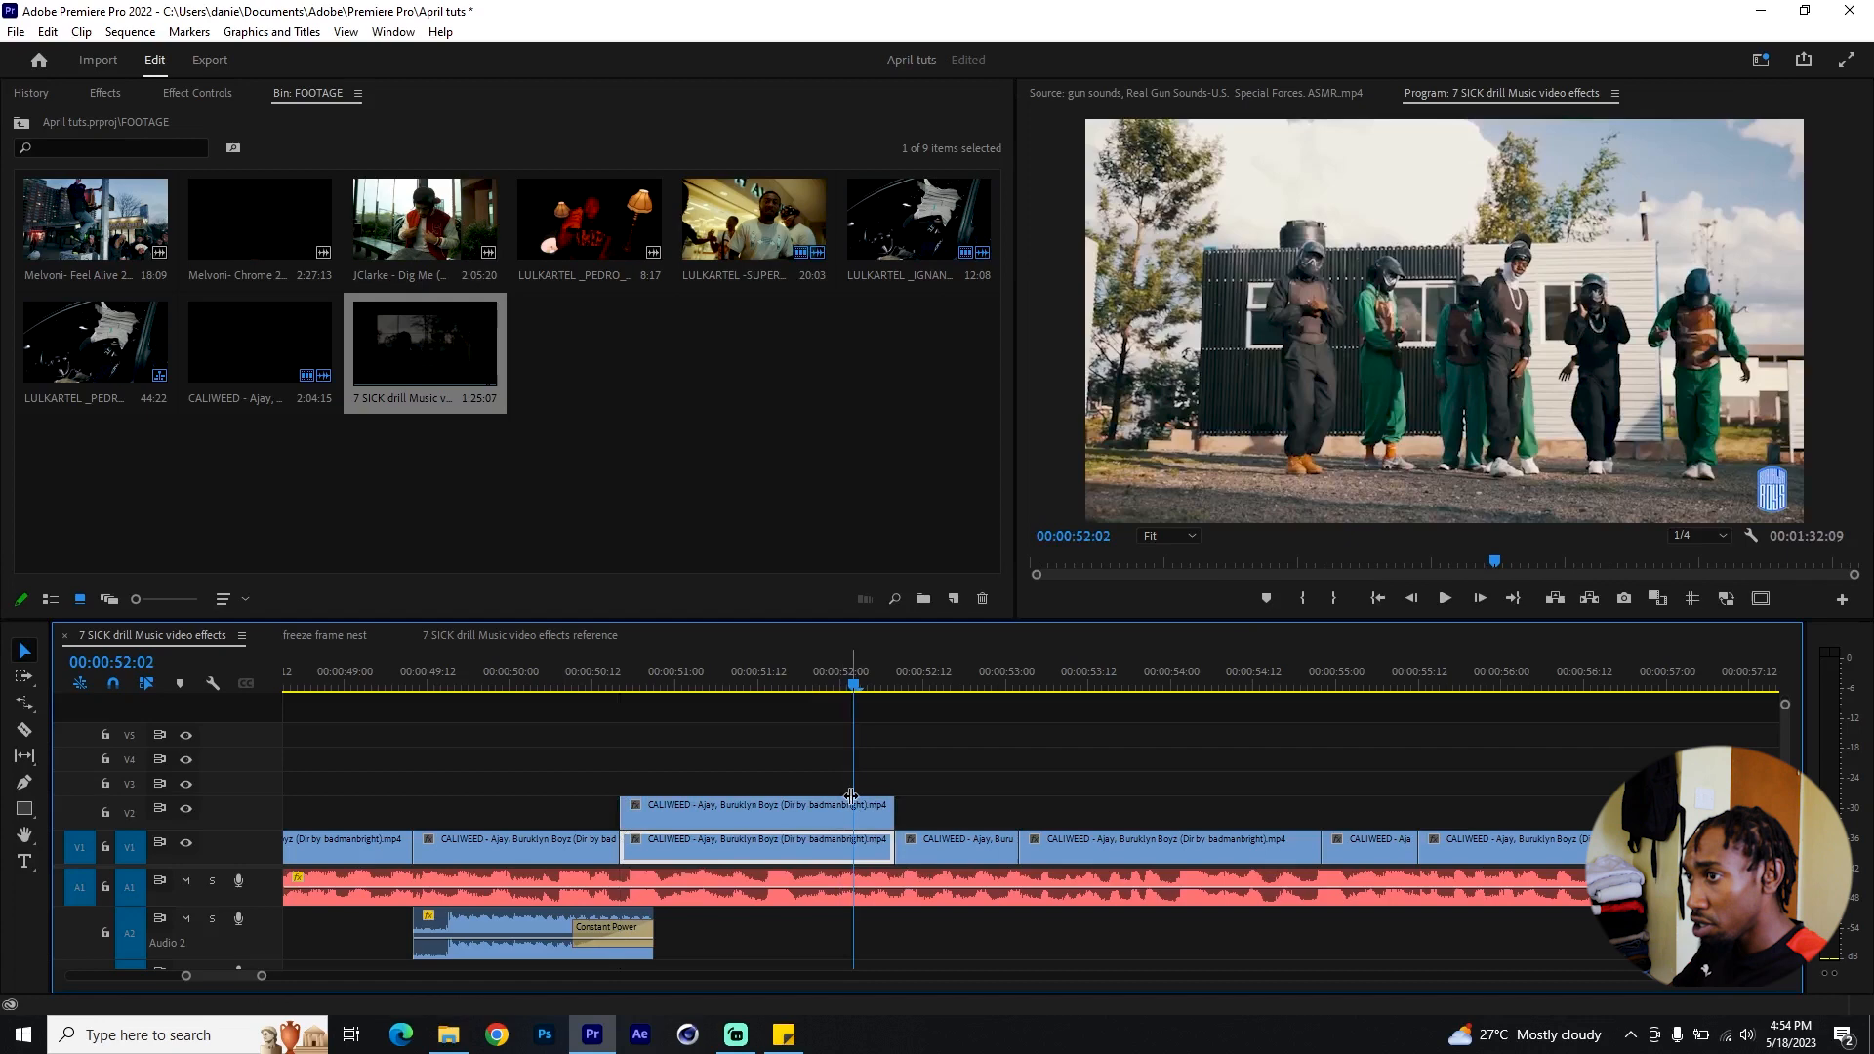
{"action": "key", "text": "equal"}
{"action": "left_click_drag", "start_coordinate": [450, 807], "coordinate": [857, 806]}
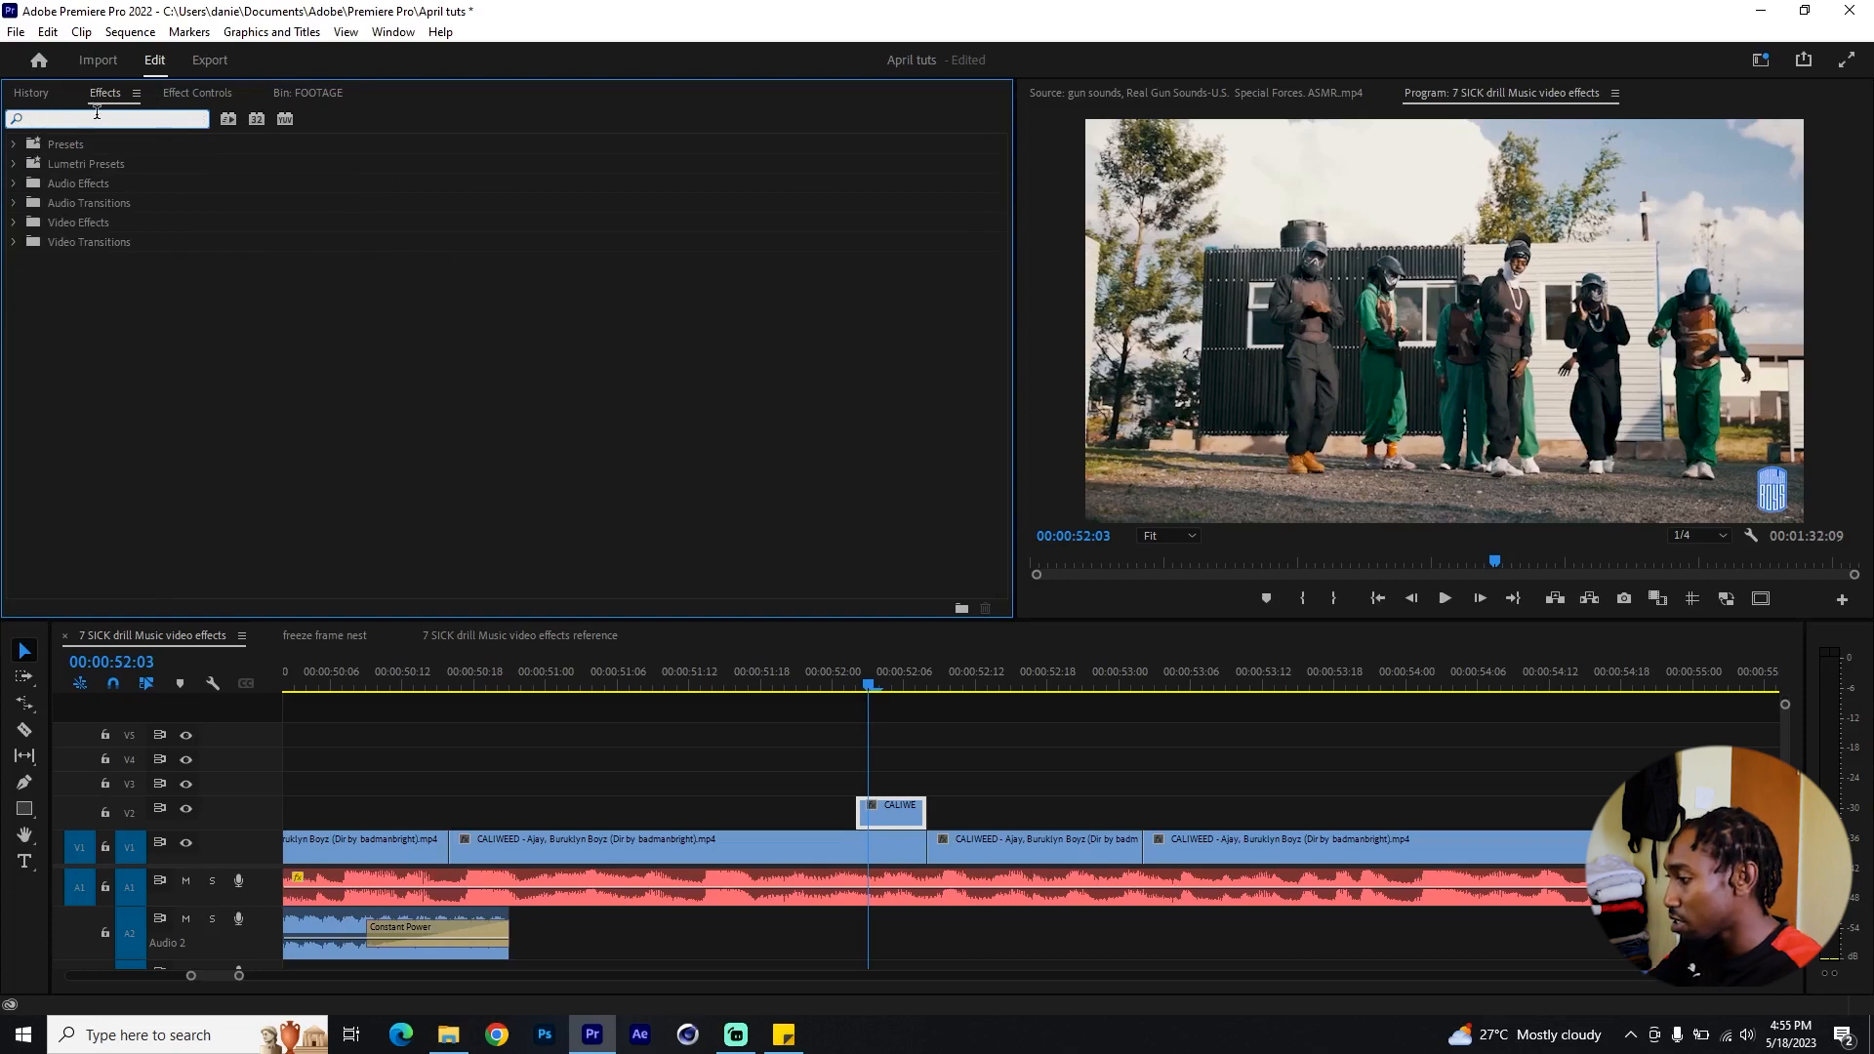
Step: Apply the Strobe Light effect to the short V2 copy and give that clip a green label colour
{"action": "type", "text": "strobe"}
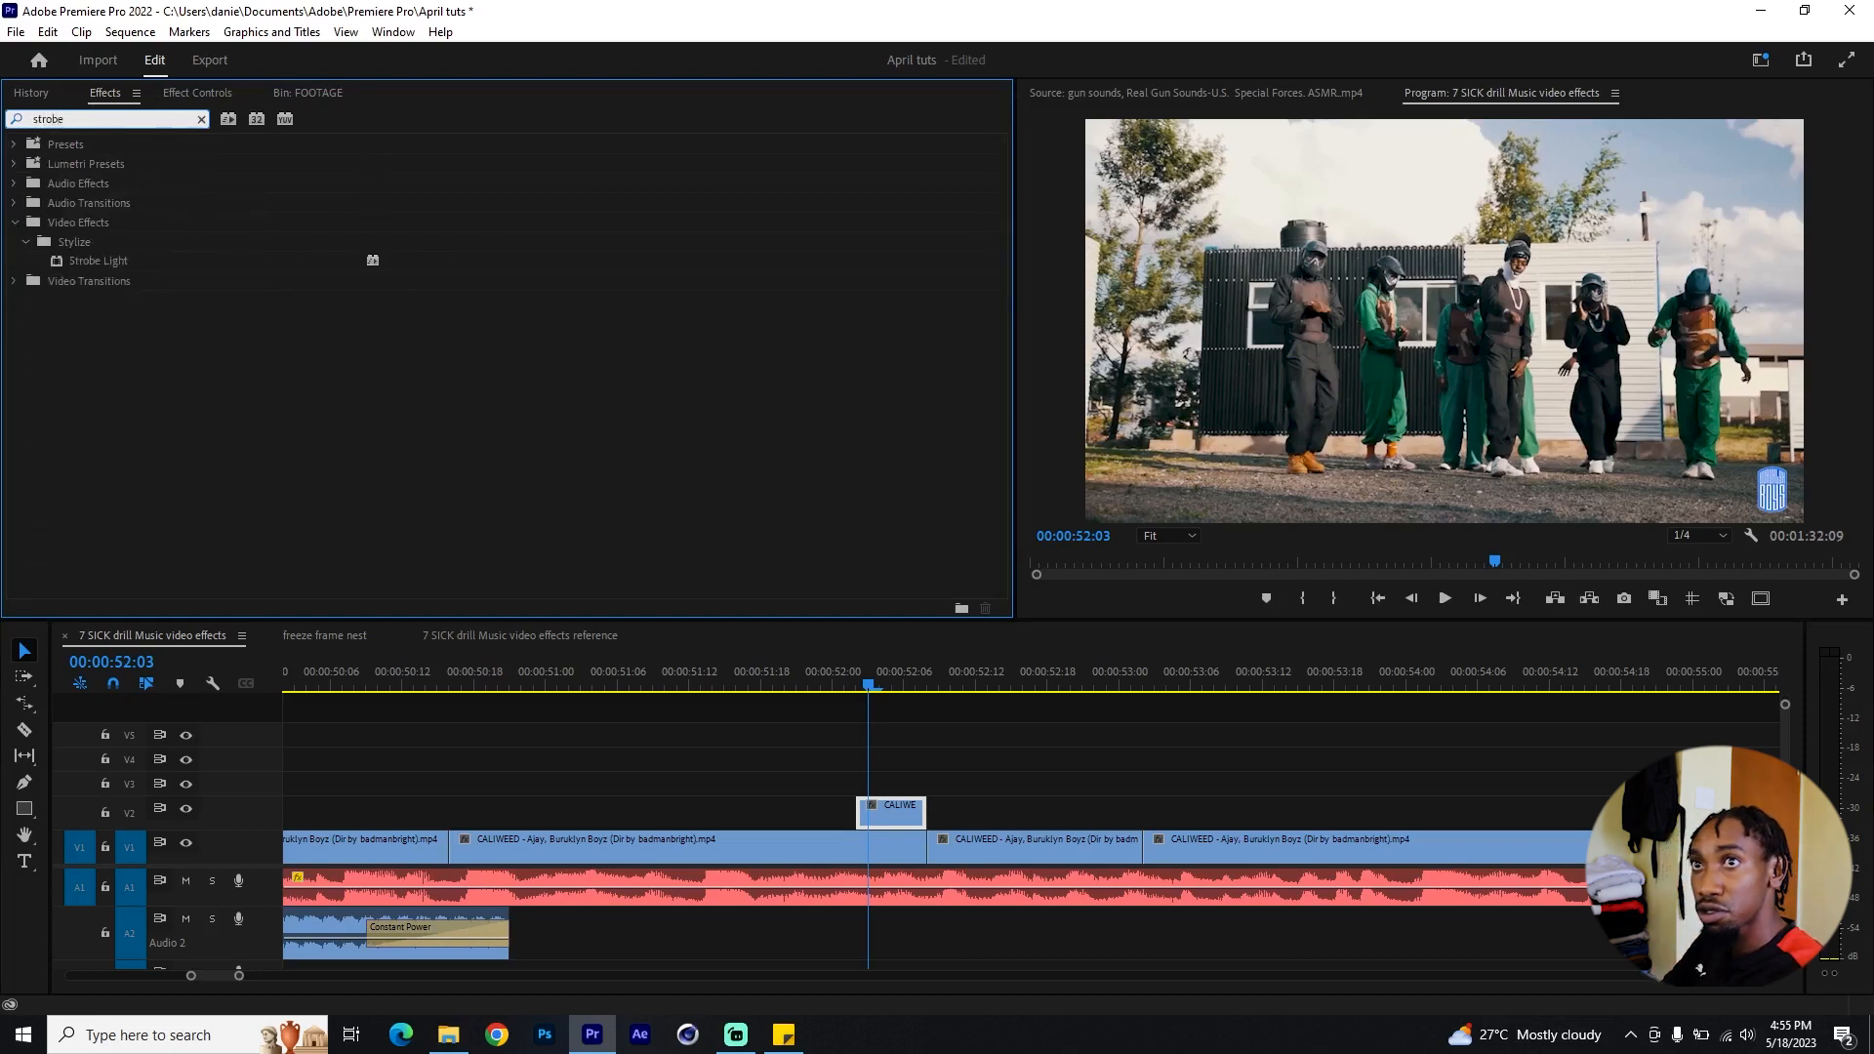
{"action": "left_click_drag", "start_coordinate": [70, 266], "coordinate": [903, 818]}
{"action": "right_click", "coordinate": [903, 818]}
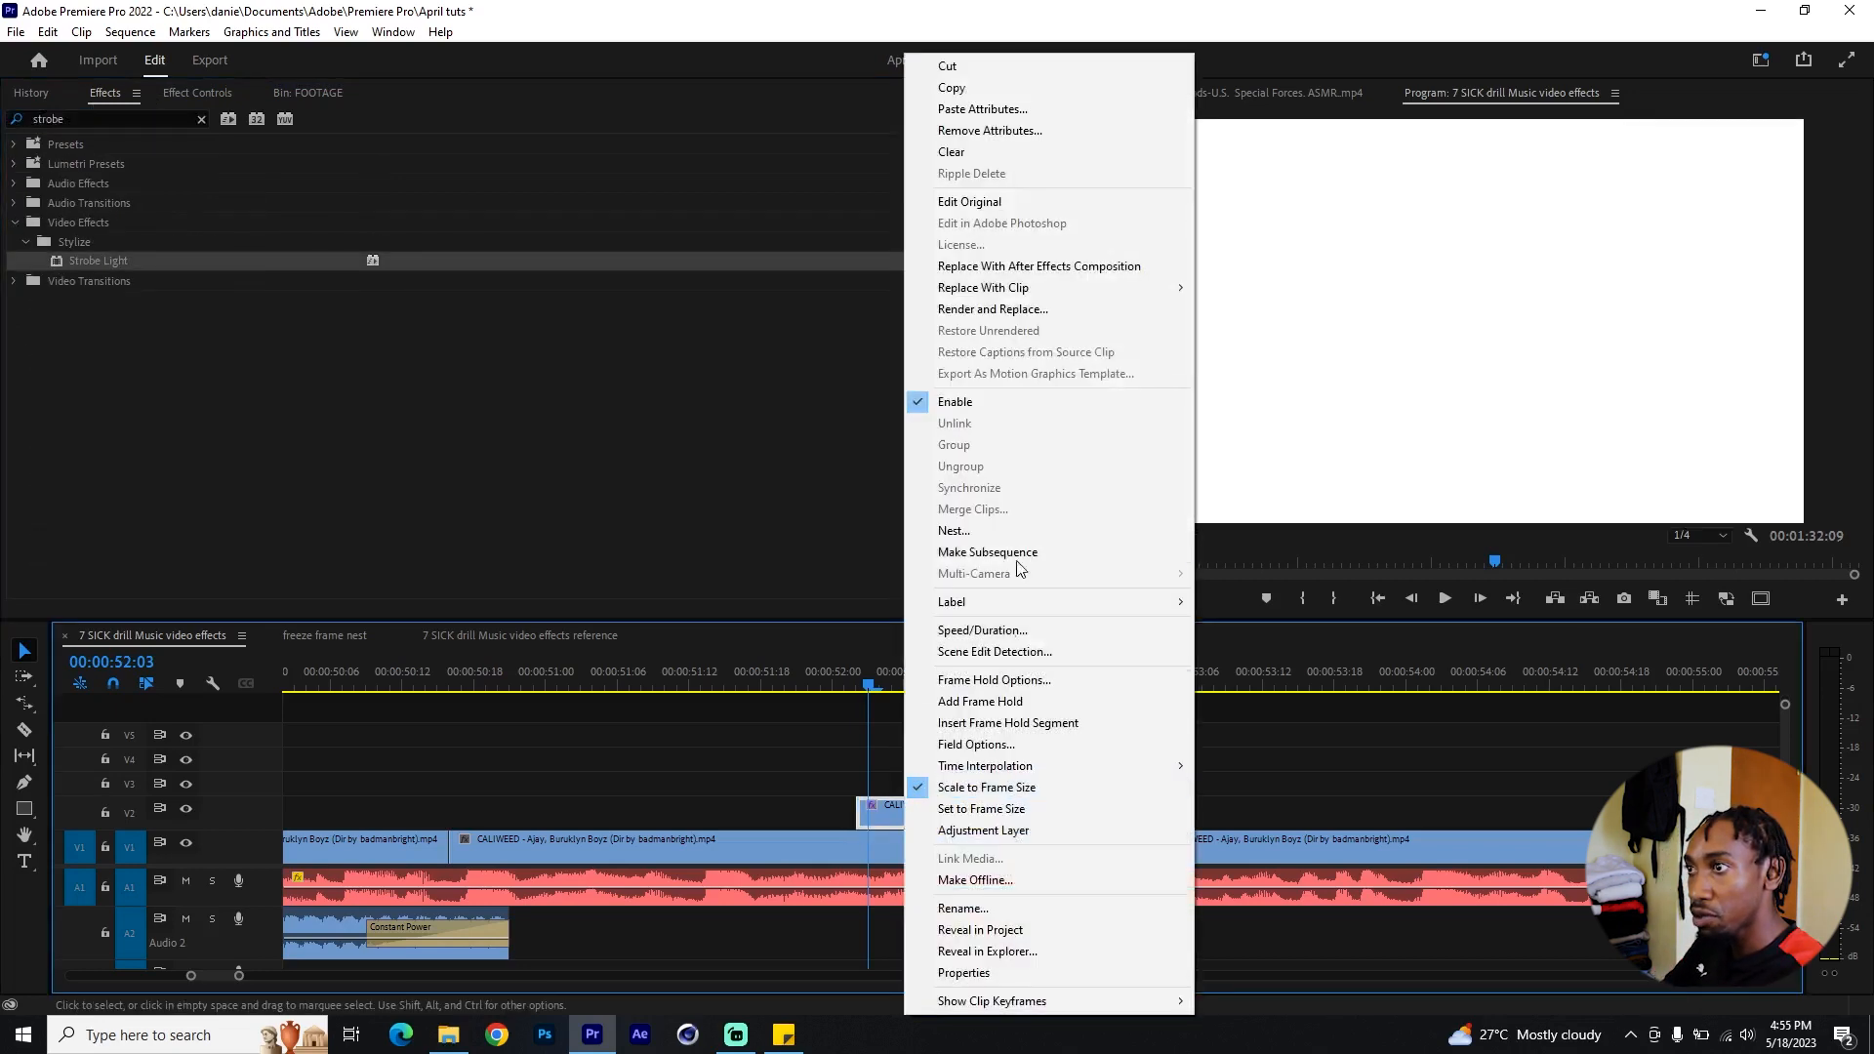
{"action": "mouse_move", "coordinate": [1035, 602]}
{"action": "left_click", "coordinate": [1269, 743]}
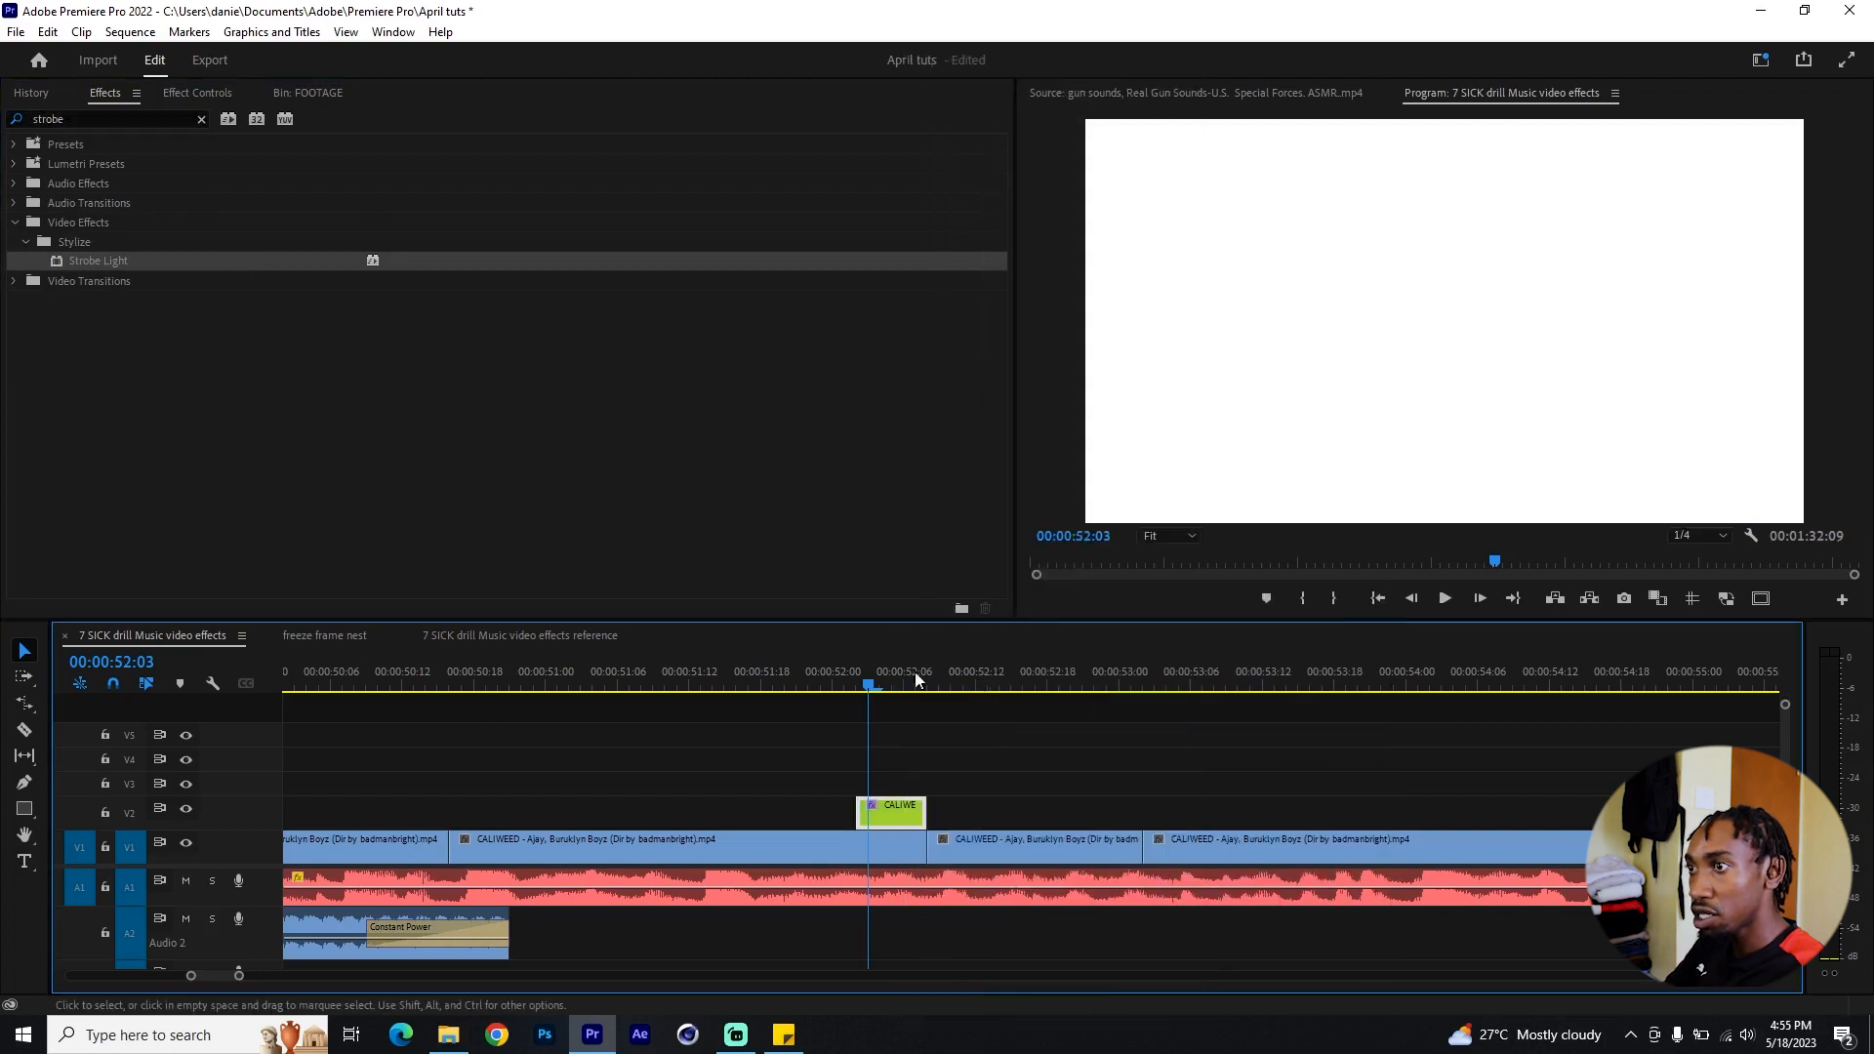
Step: Set the Strobe Light's Strobe Duration to 0.10 and Strobe Period to 0.20 seconds, and play back the flicker
{"action": "key", "text": "shift+5"}
{"action": "scroll", "coordinate": [484, 356], "scroll_direction": "down", "scroll_amount": 3}
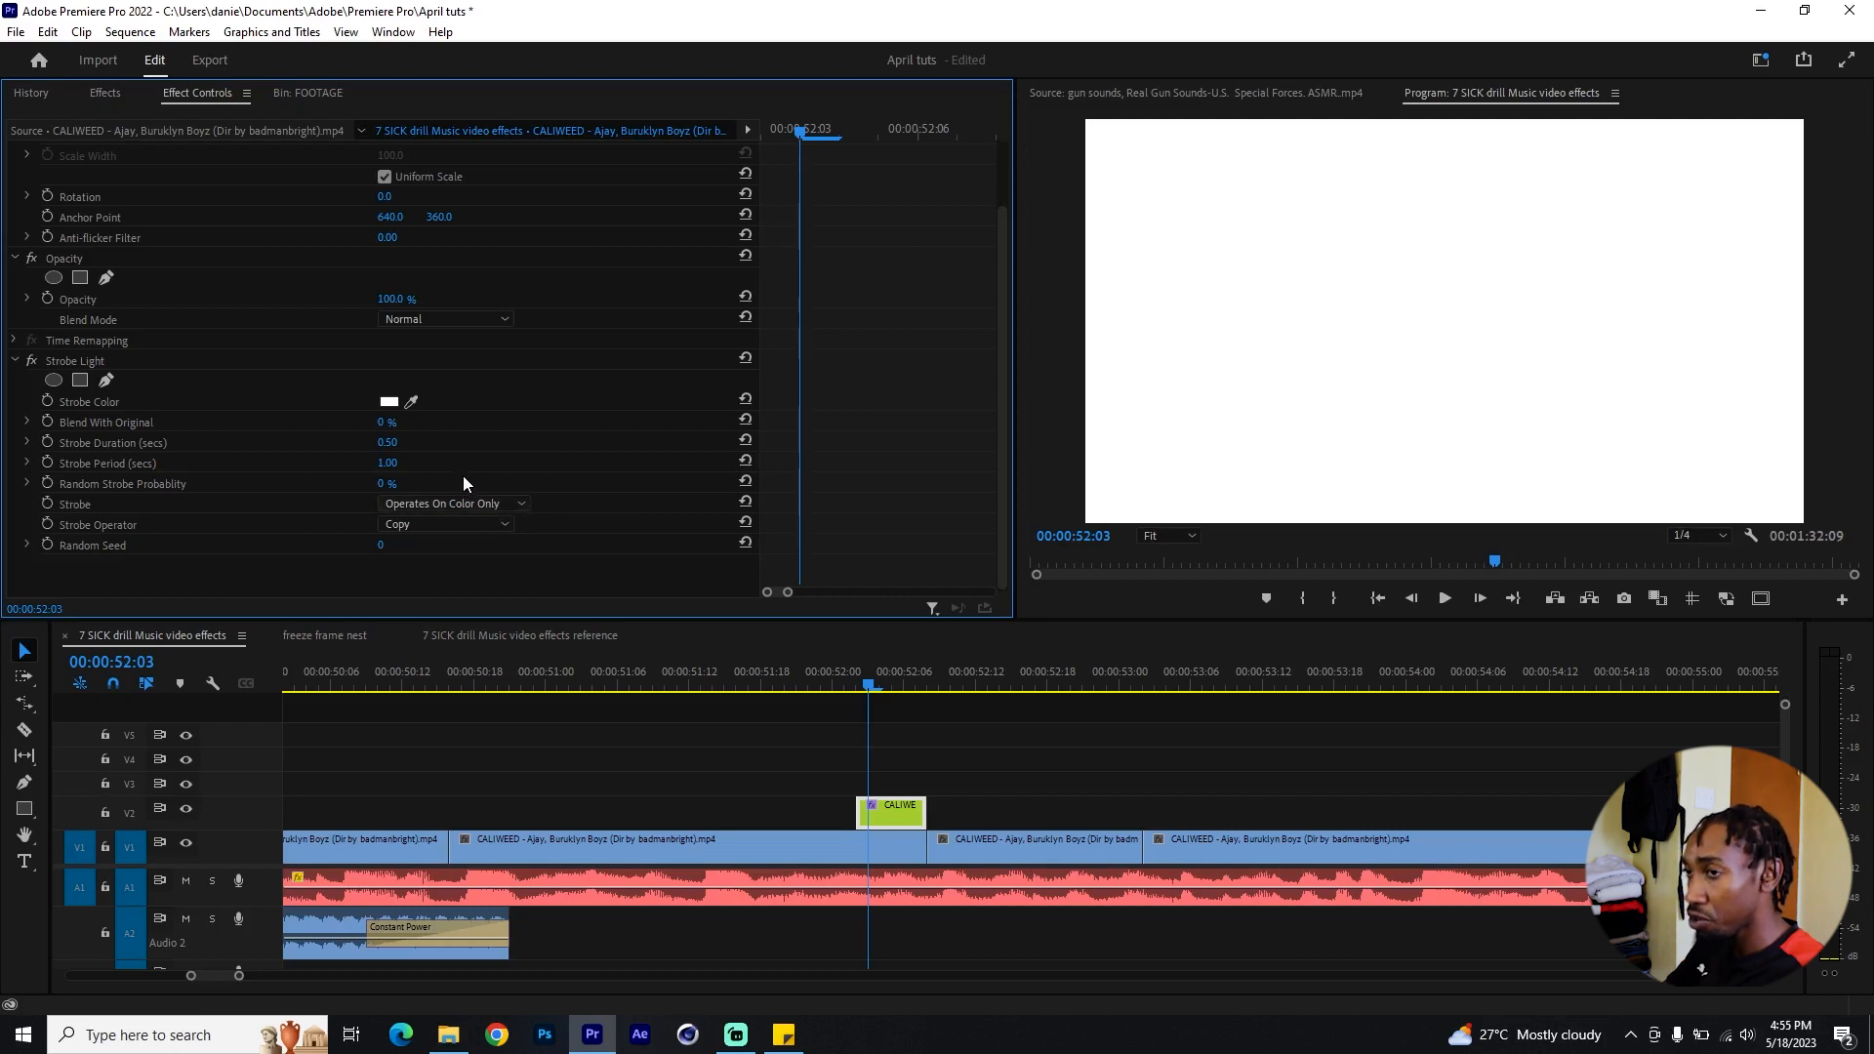
{"action": "left_click", "coordinate": [391, 444]}
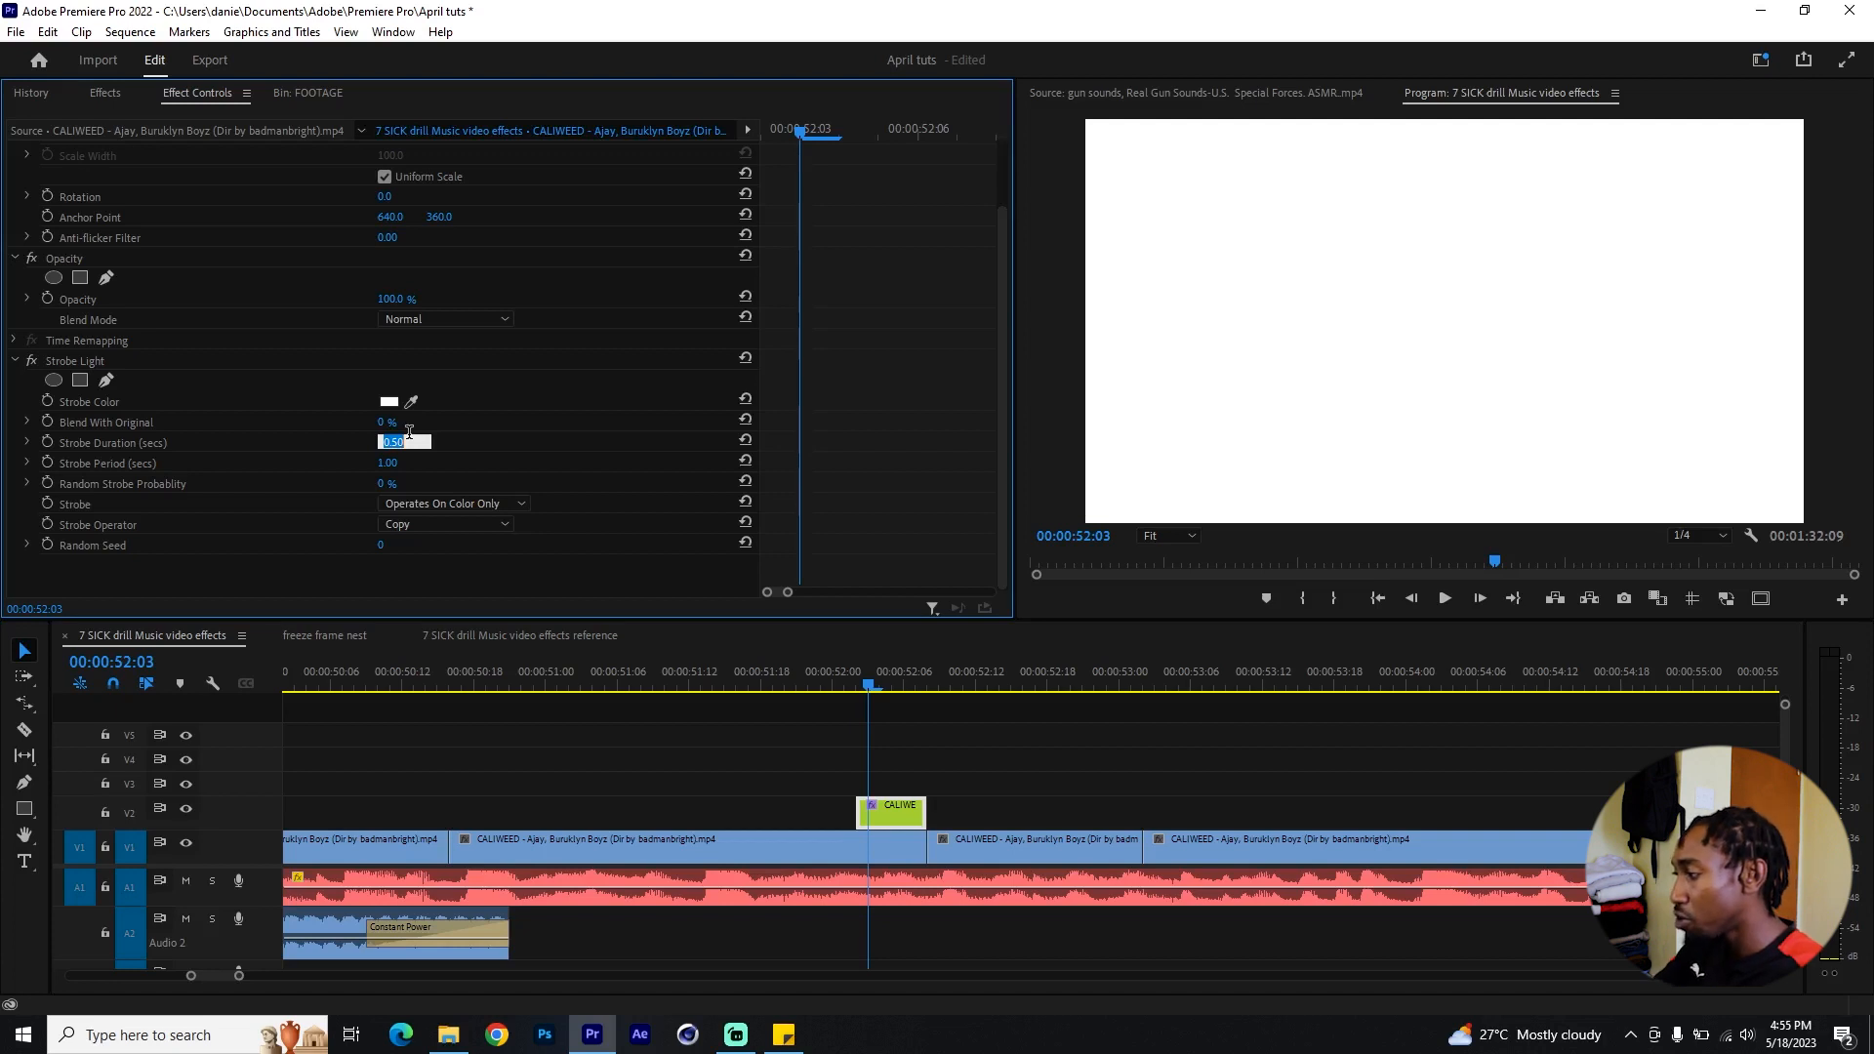
{"action": "type", "text": "1"}
{"action": "key", "text": "Return"}
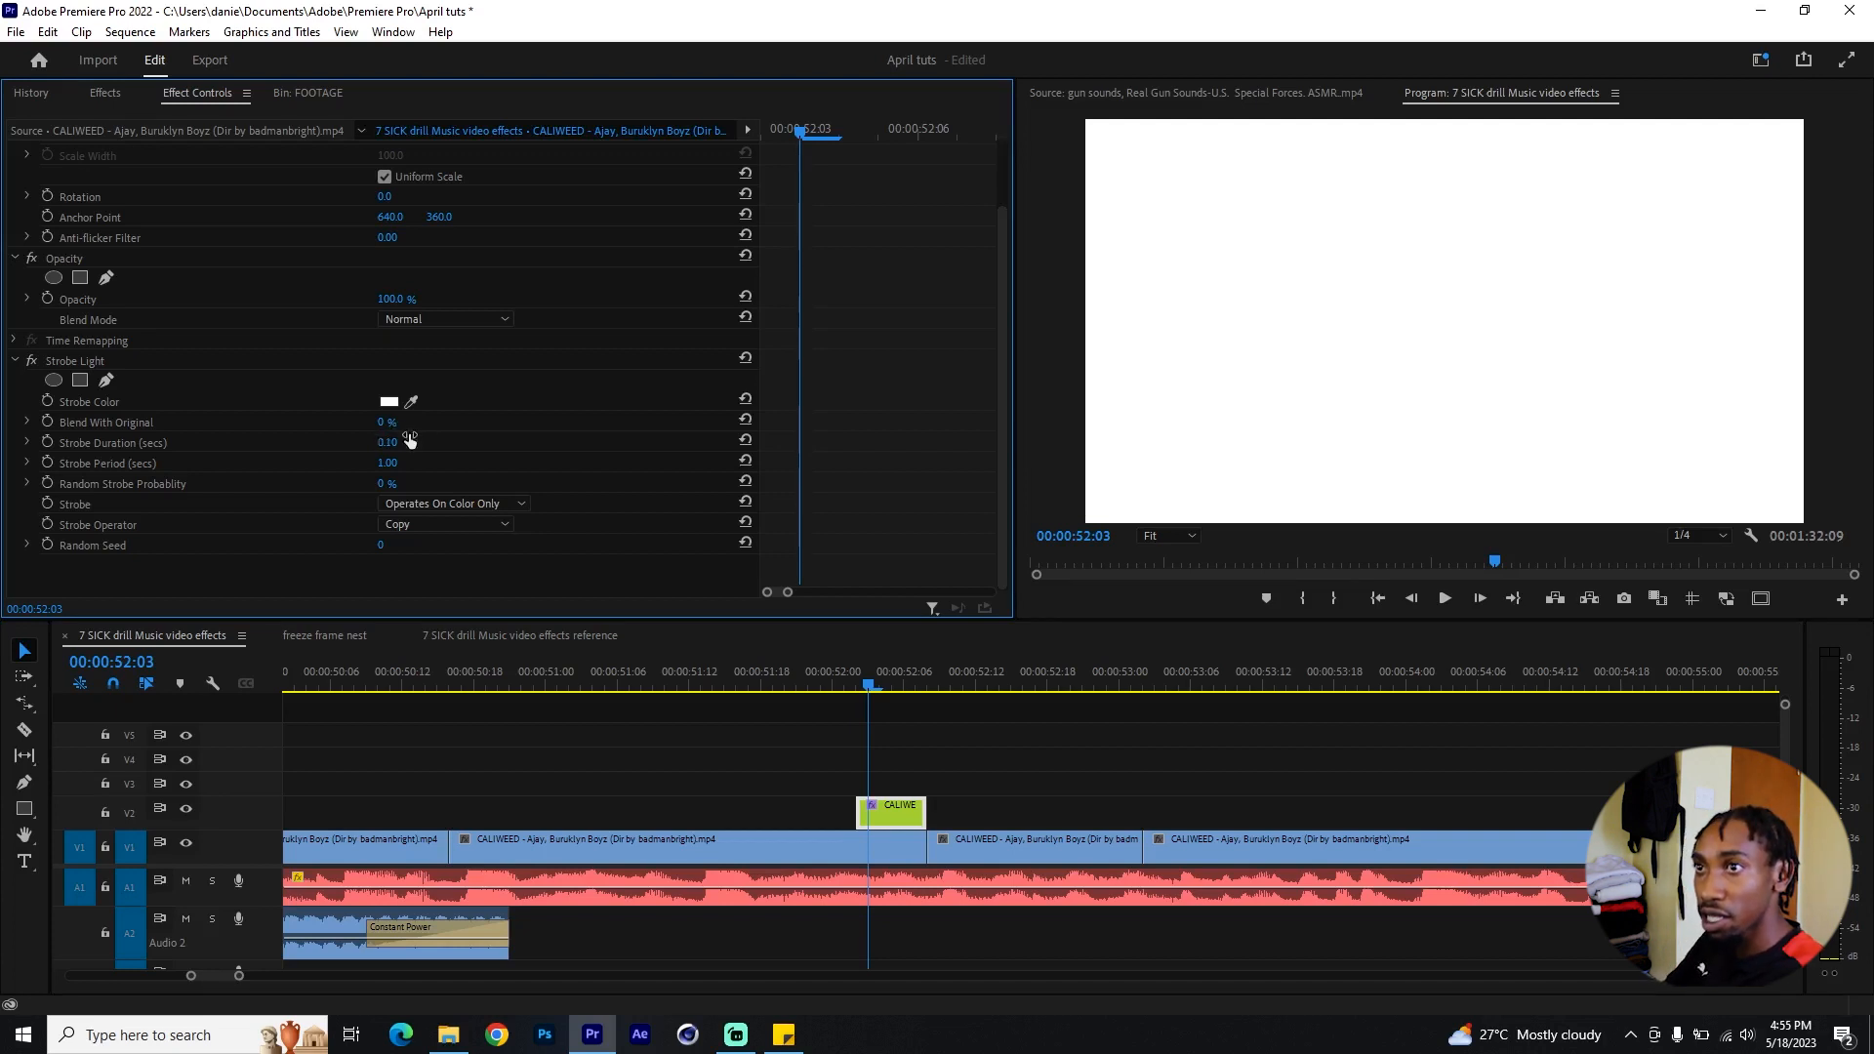
{"action": "left_click", "coordinate": [384, 465]}
{"action": "type", "text": ".2"}
{"action": "key", "text": "Return"}
{"action": "left_click", "coordinate": [796, 687]}
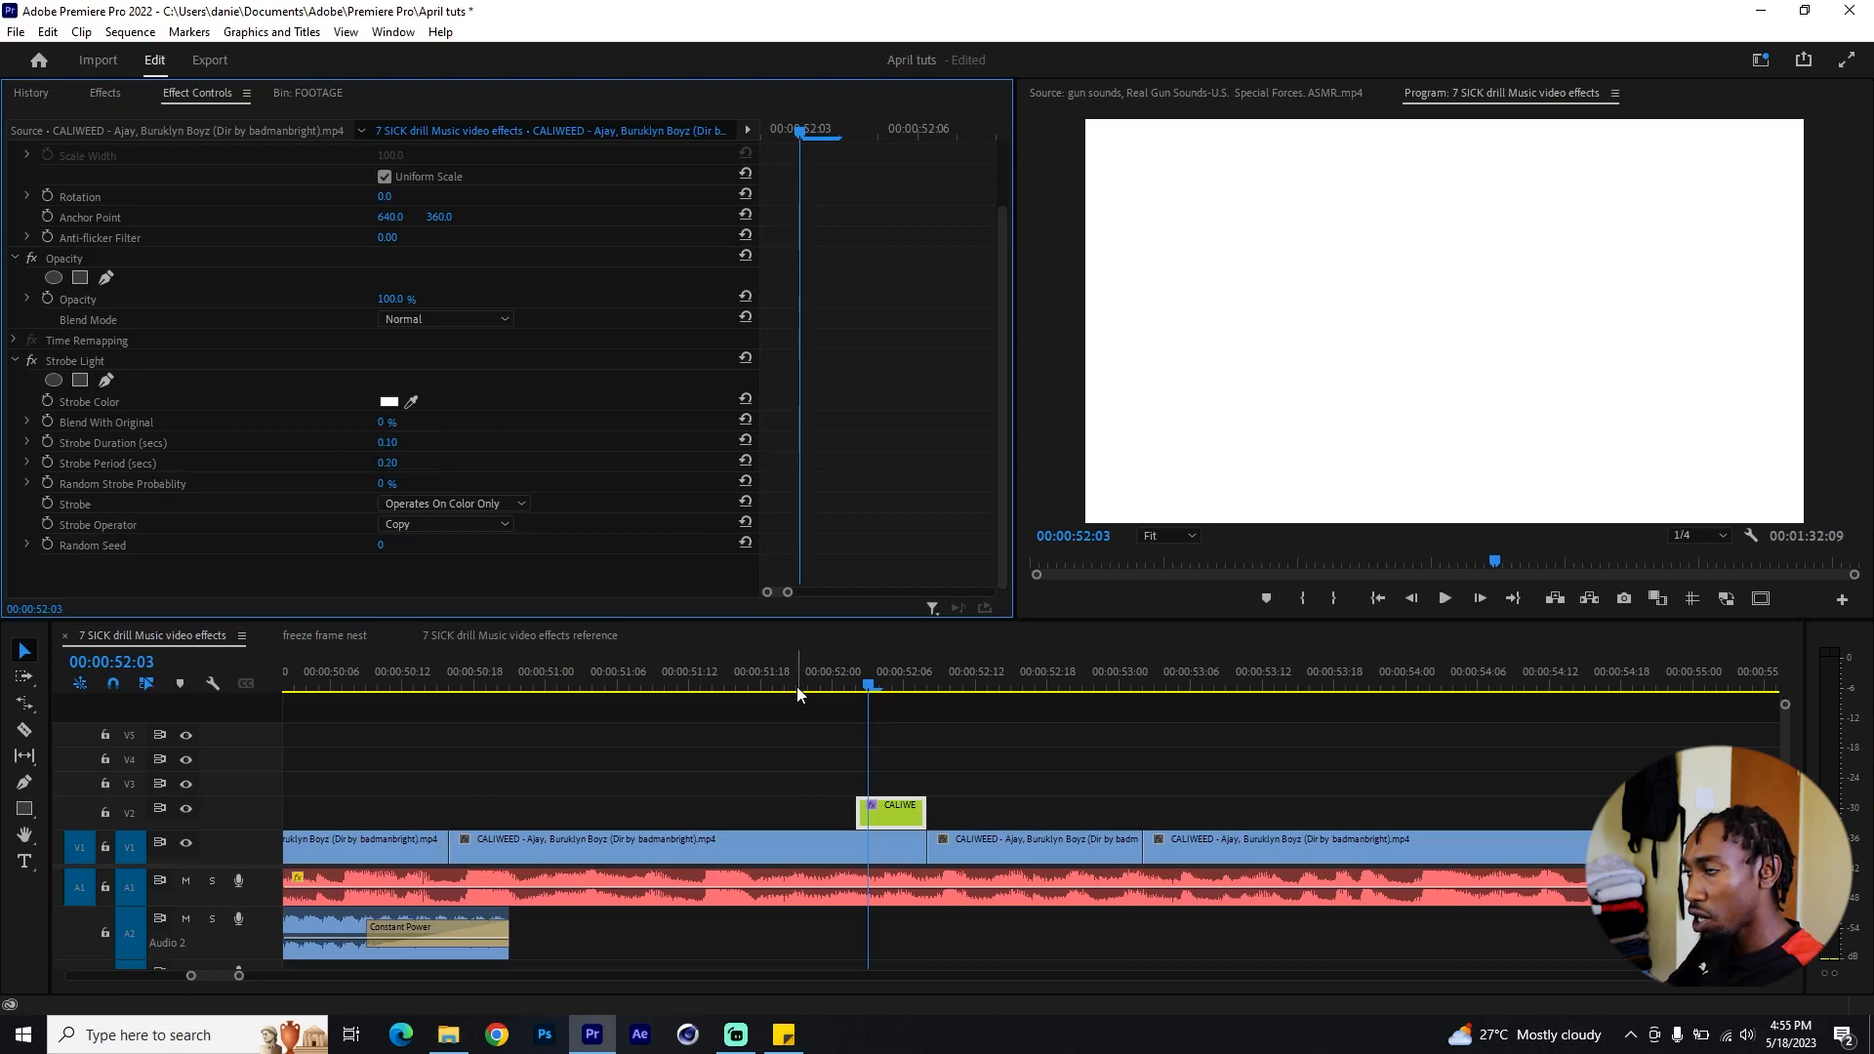
{"action": "key", "text": "space"}
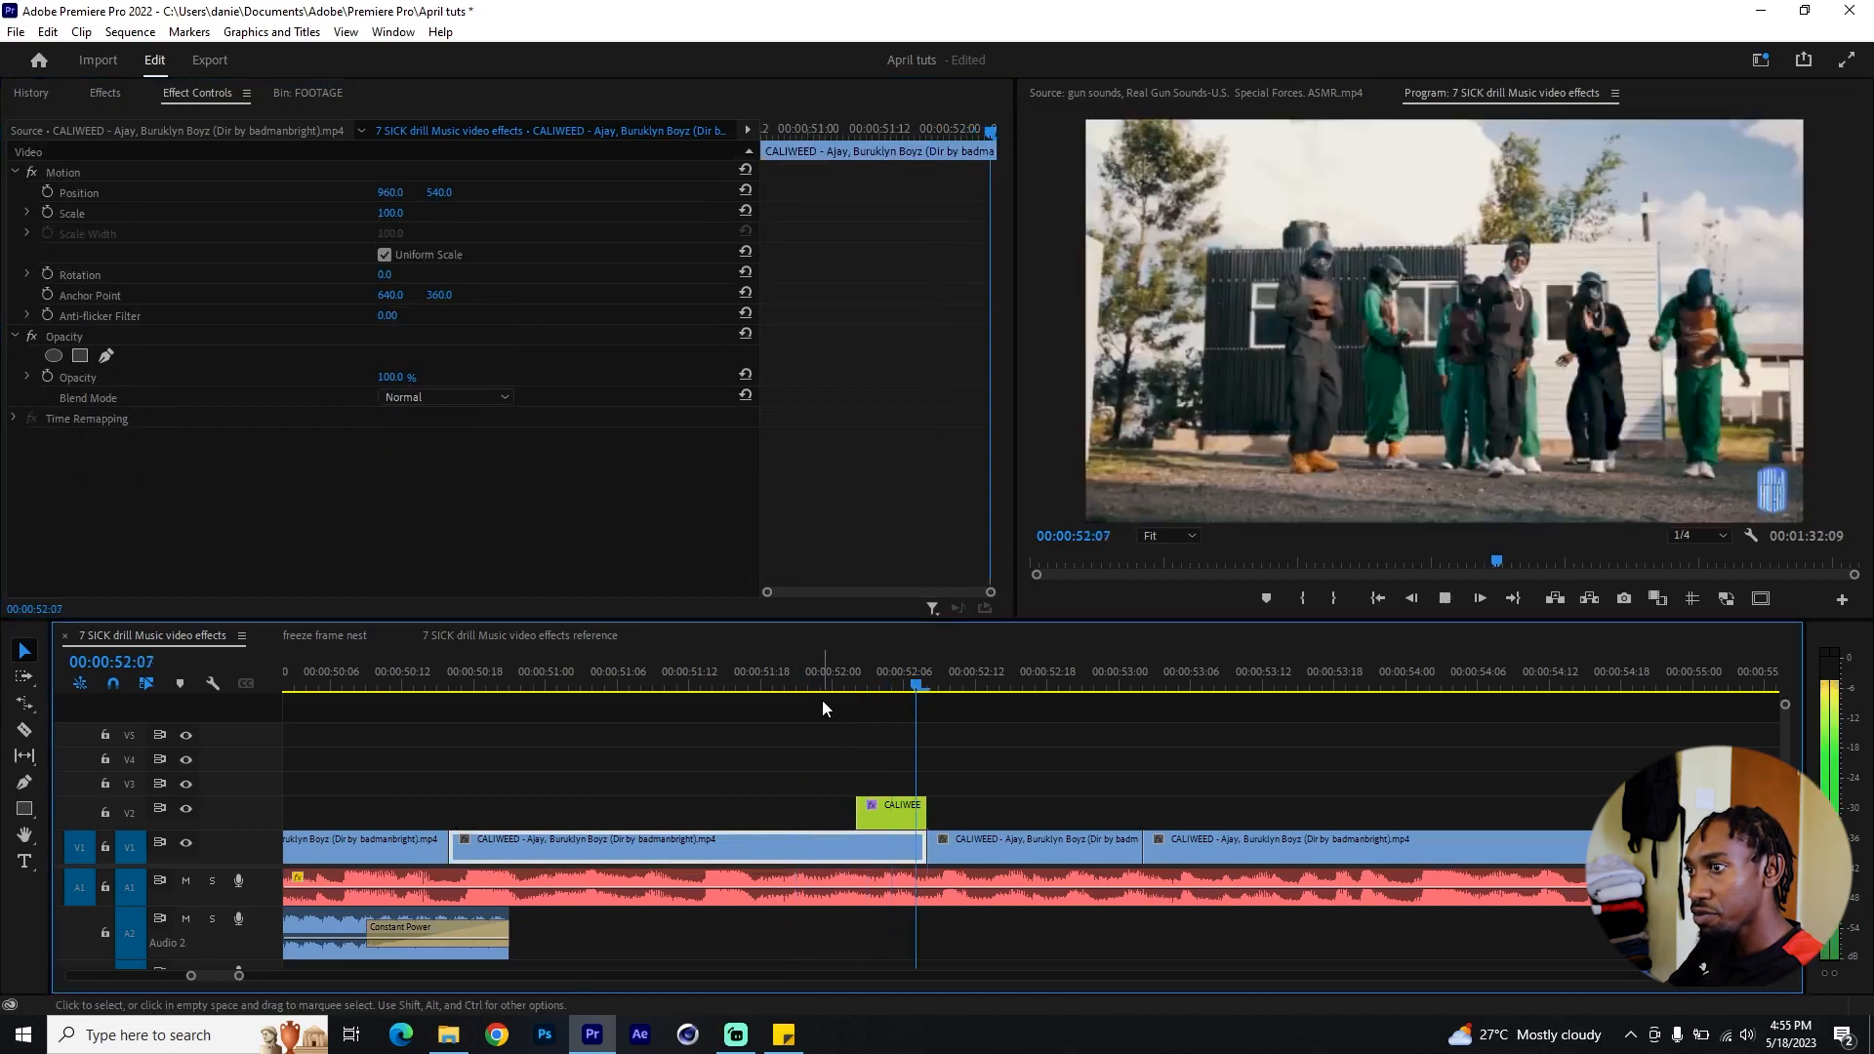
Step: Set the Strobe Light's Strobe Duration to 0.05 and Strobe Period to 0.10 seconds, and scrub through the flicker
{"action": "key", "text": "space"}
{"action": "left_click_drag", "start_coordinate": [850, 812], "coordinate": [802, 800]}
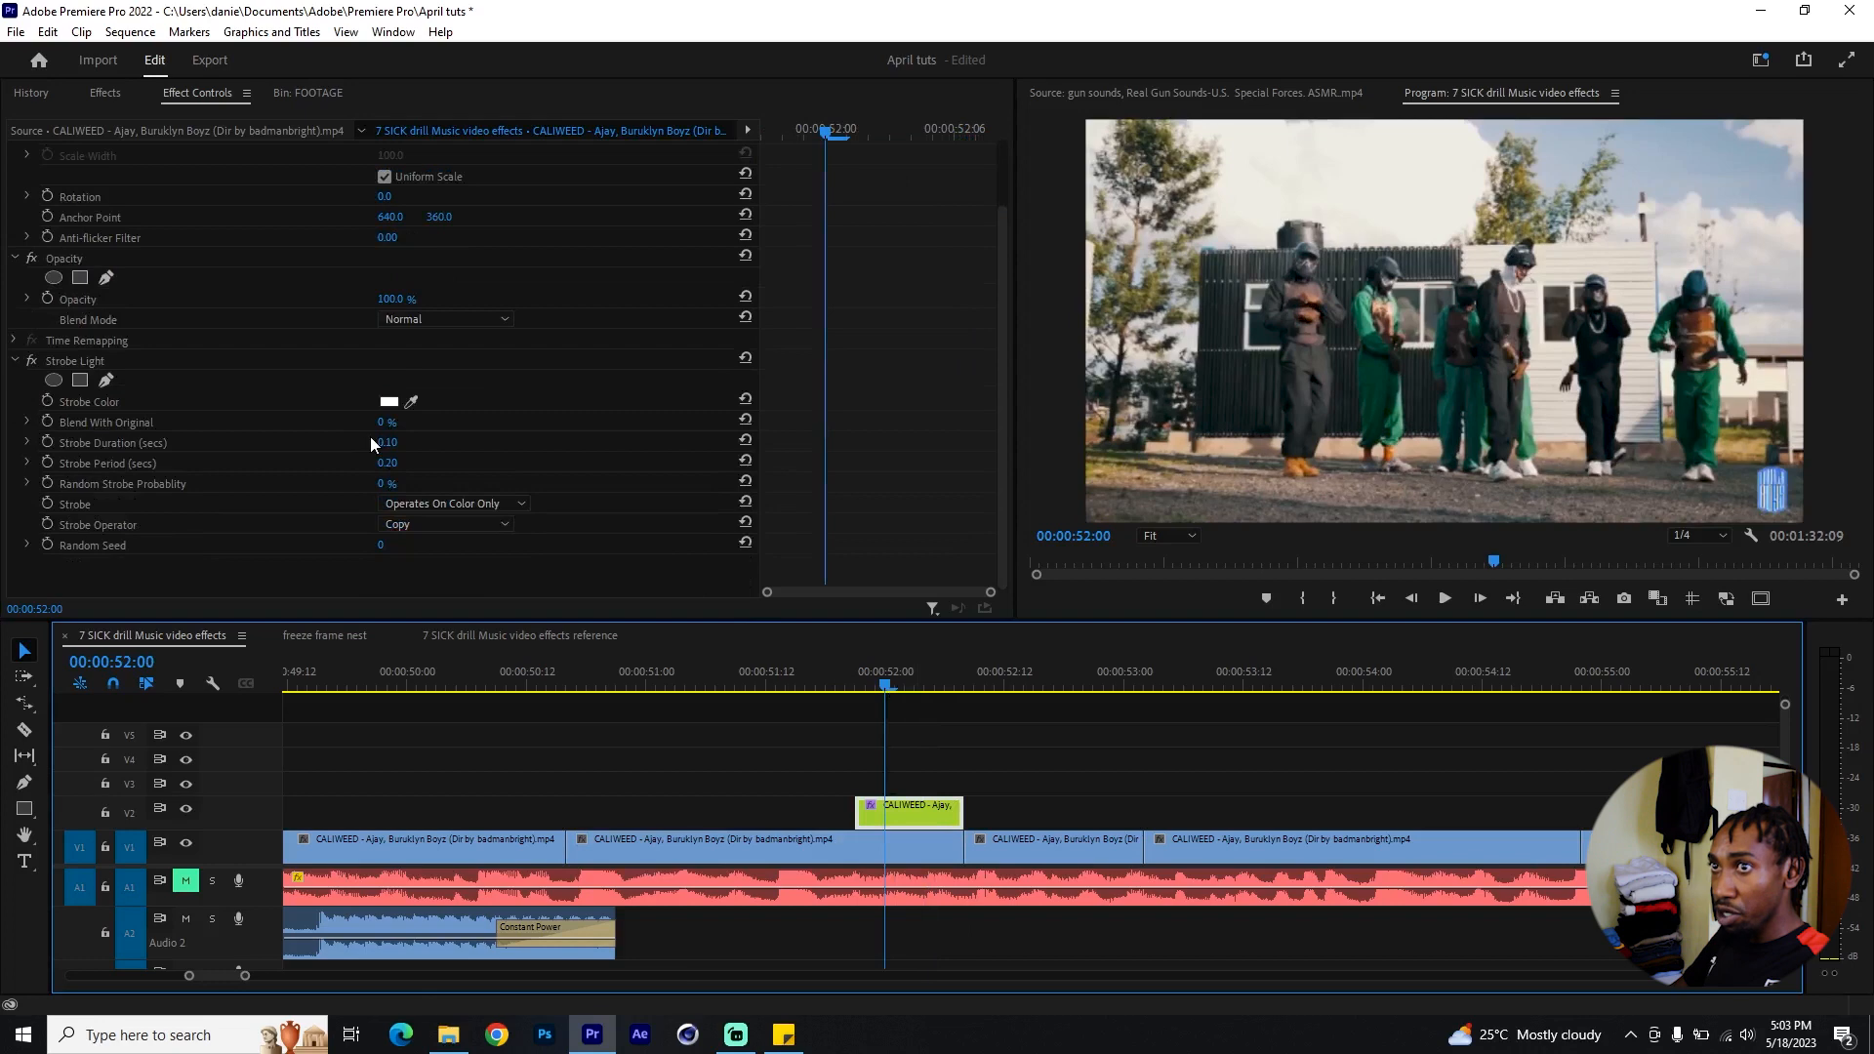
{"action": "left_click", "coordinate": [377, 439]}
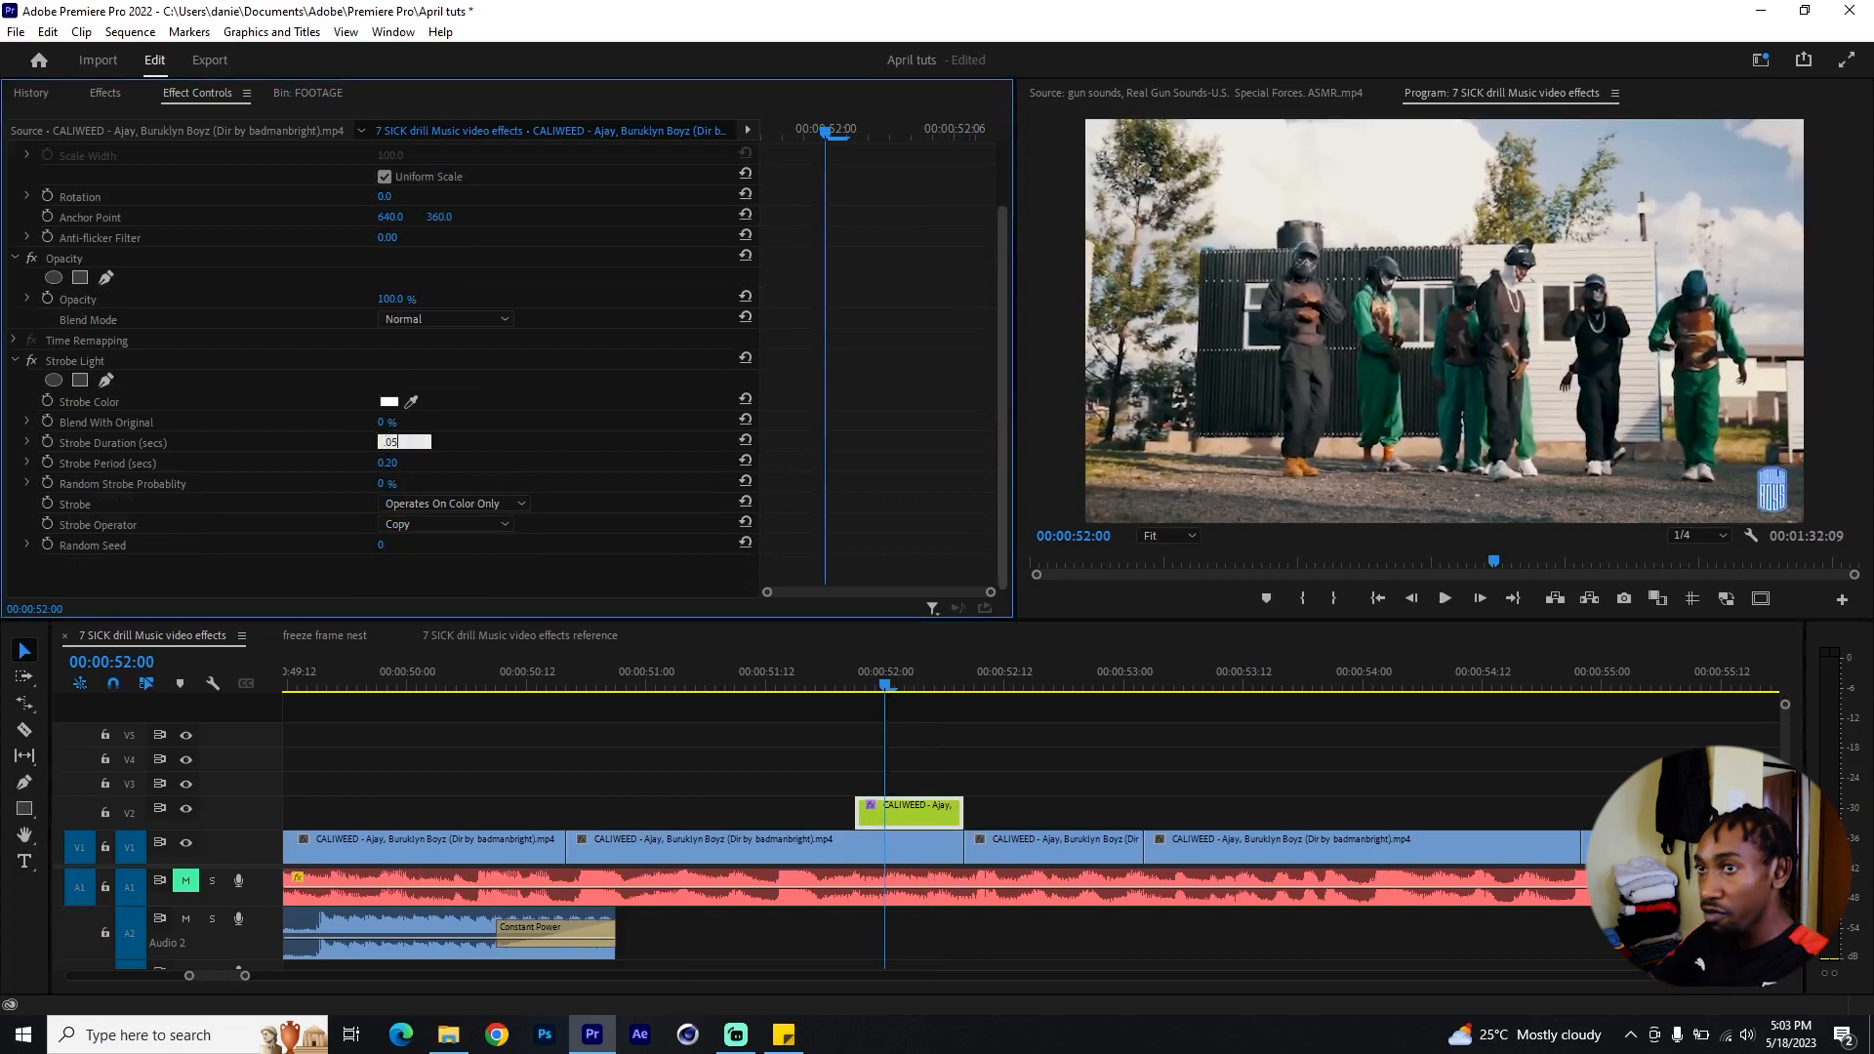
{"action": "key", "text": "Return"}
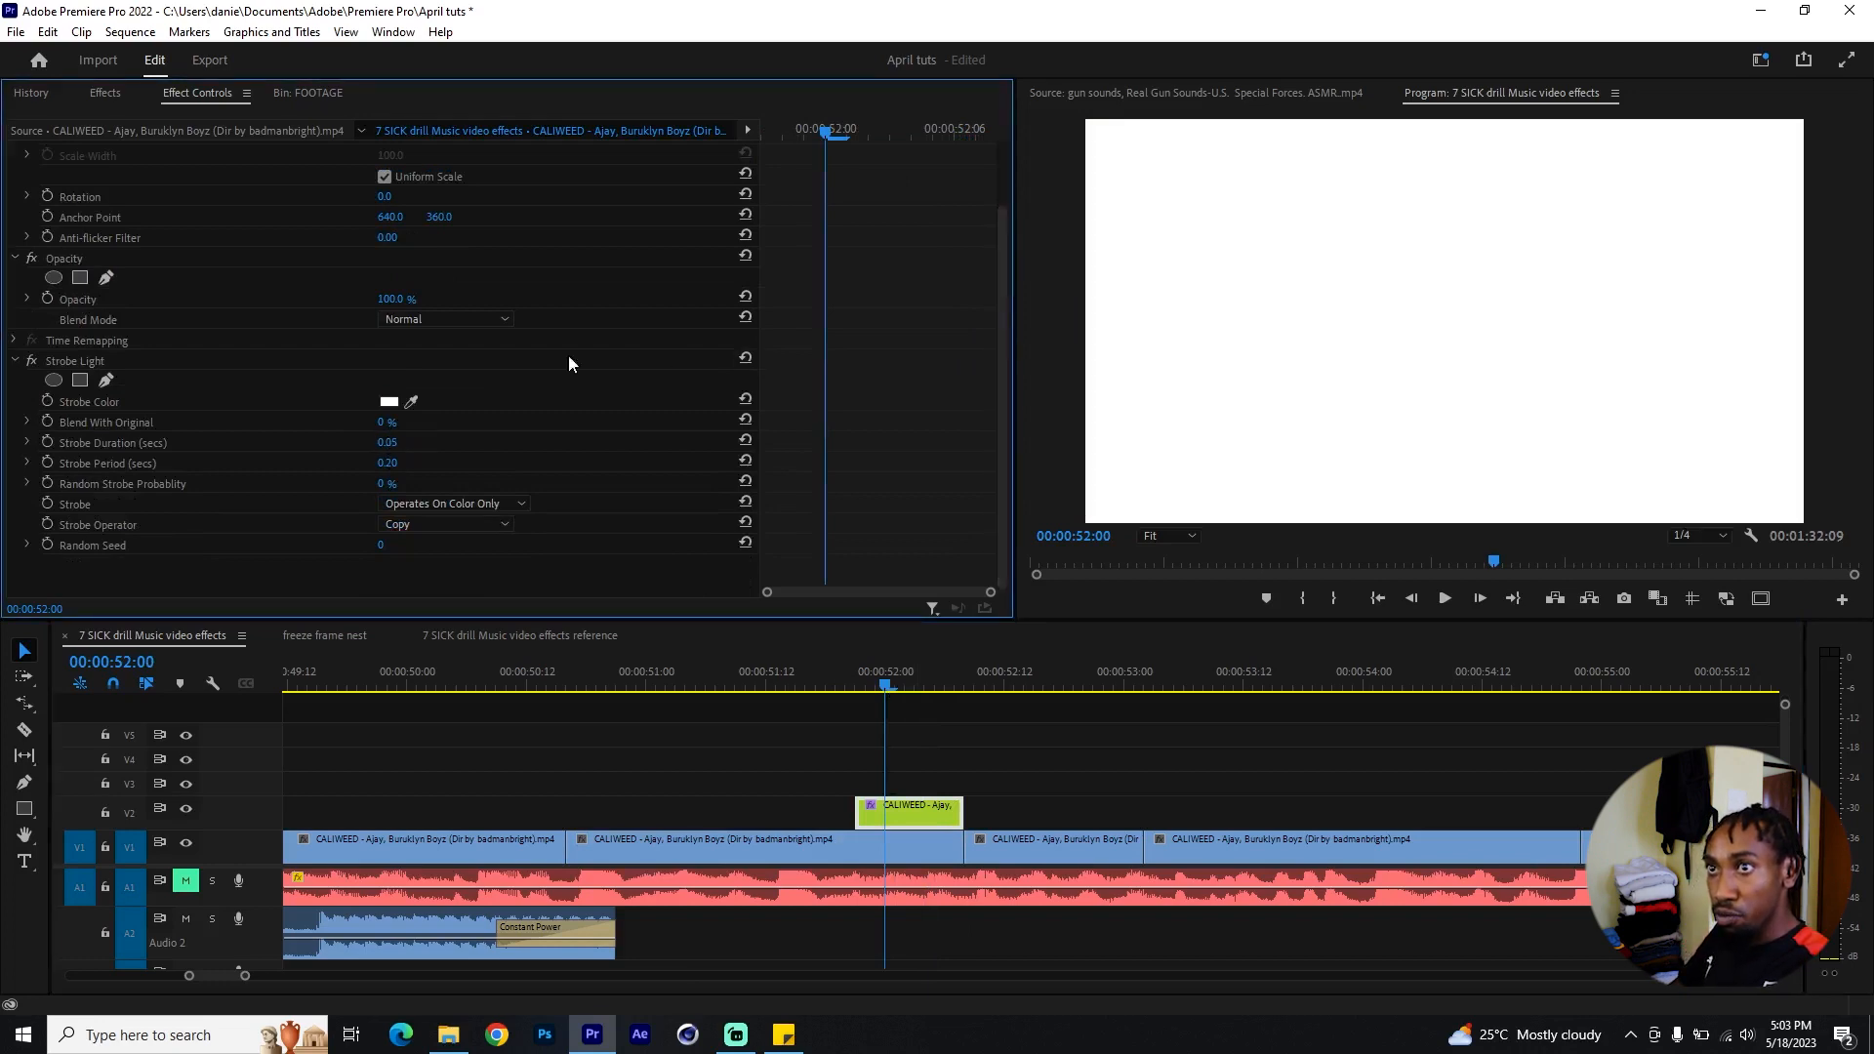
{"action": "left_click", "coordinate": [388, 463]}
{"action": "key", "text": "Return"}
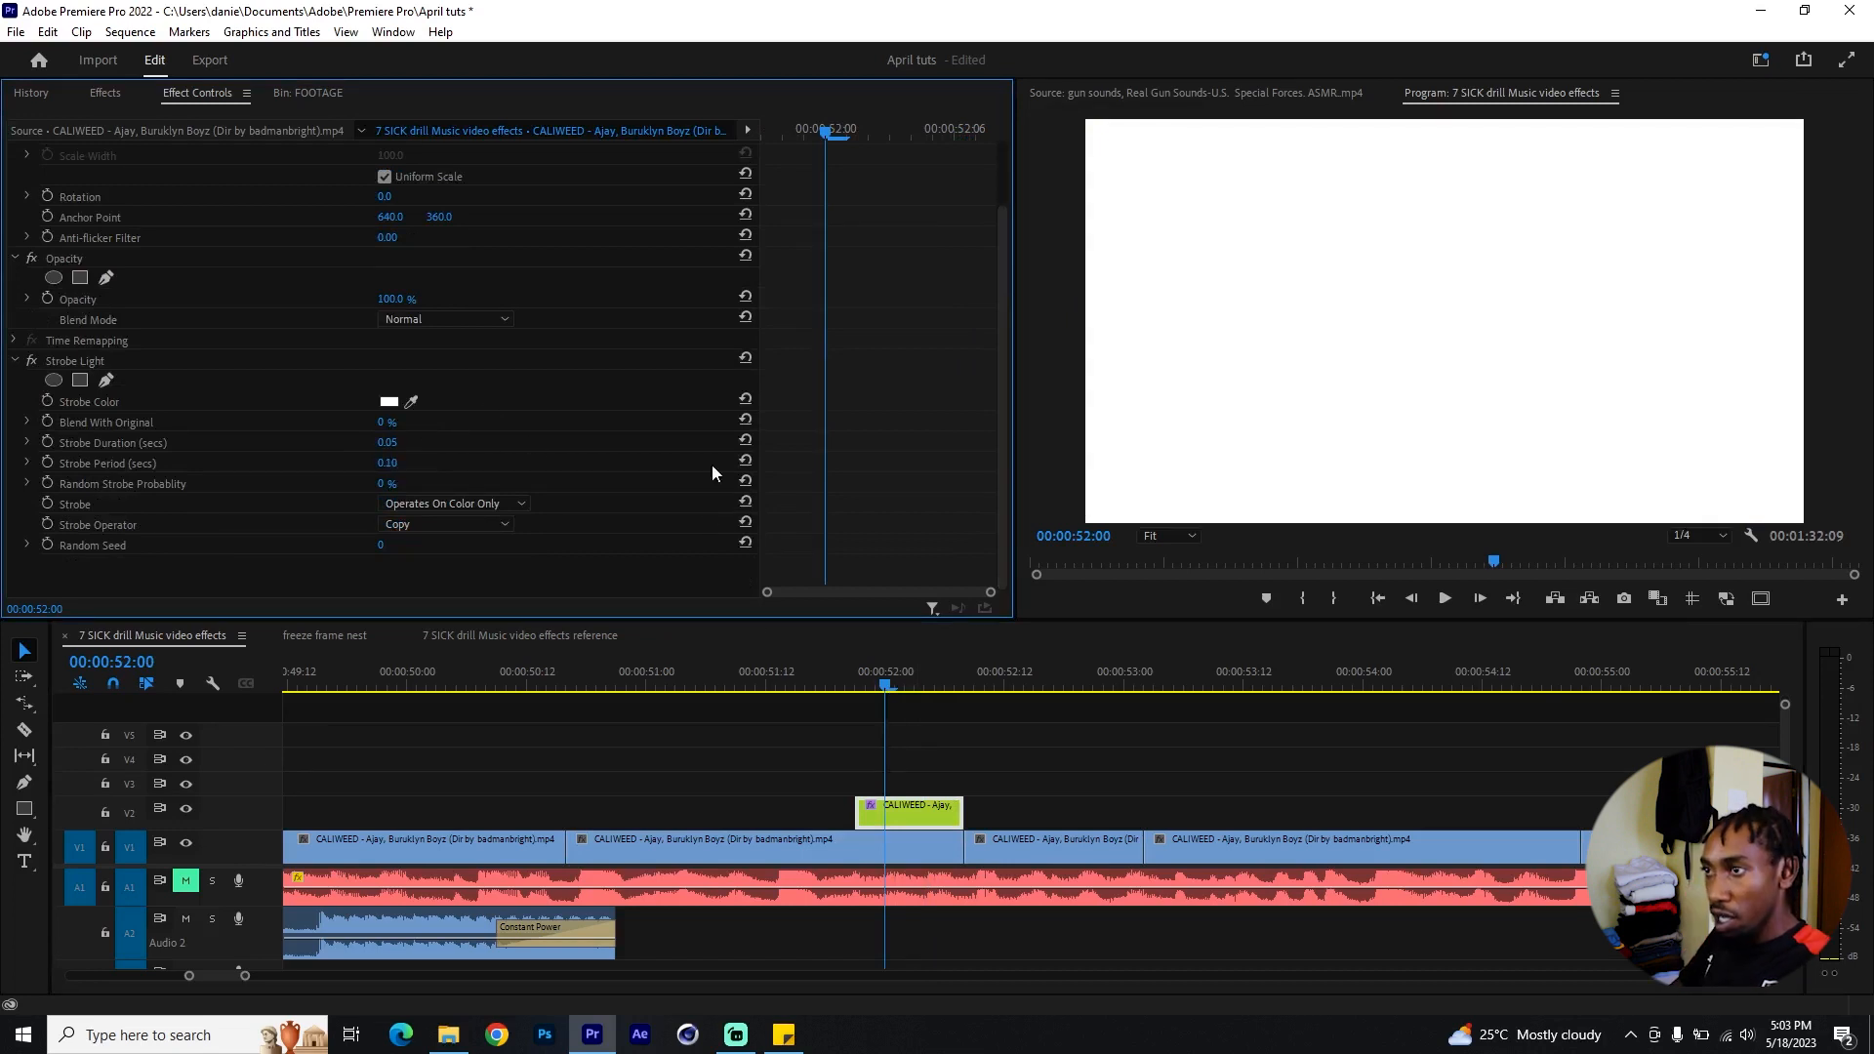
{"action": "left_click_drag", "start_coordinate": [865, 685], "coordinate": [864, 686]}
{"action": "left_click", "coordinate": [285, 409]}
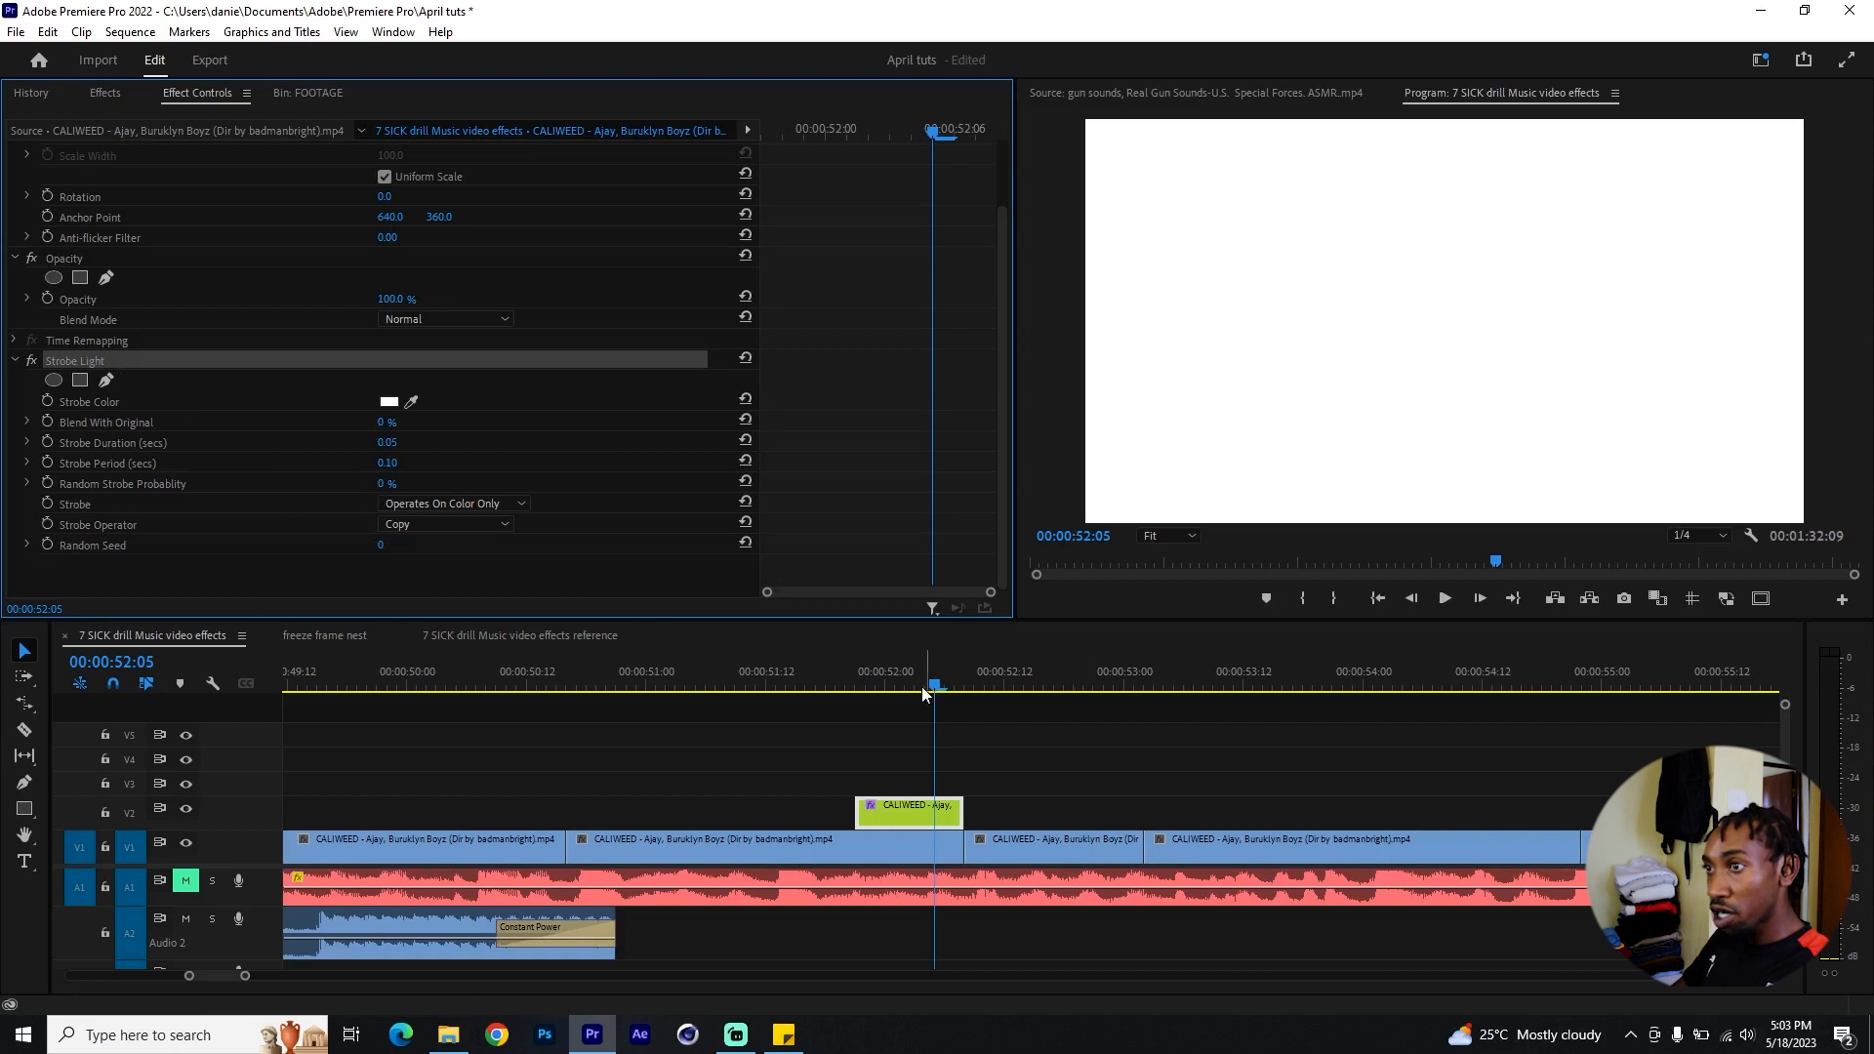
{"action": "left_click", "coordinate": [896, 685]}
Step: Raise the Strobe Light's Random Strobe Probability to 26% and play back the green V2 clip
{"action": "left_click", "coordinate": [150, 482]}
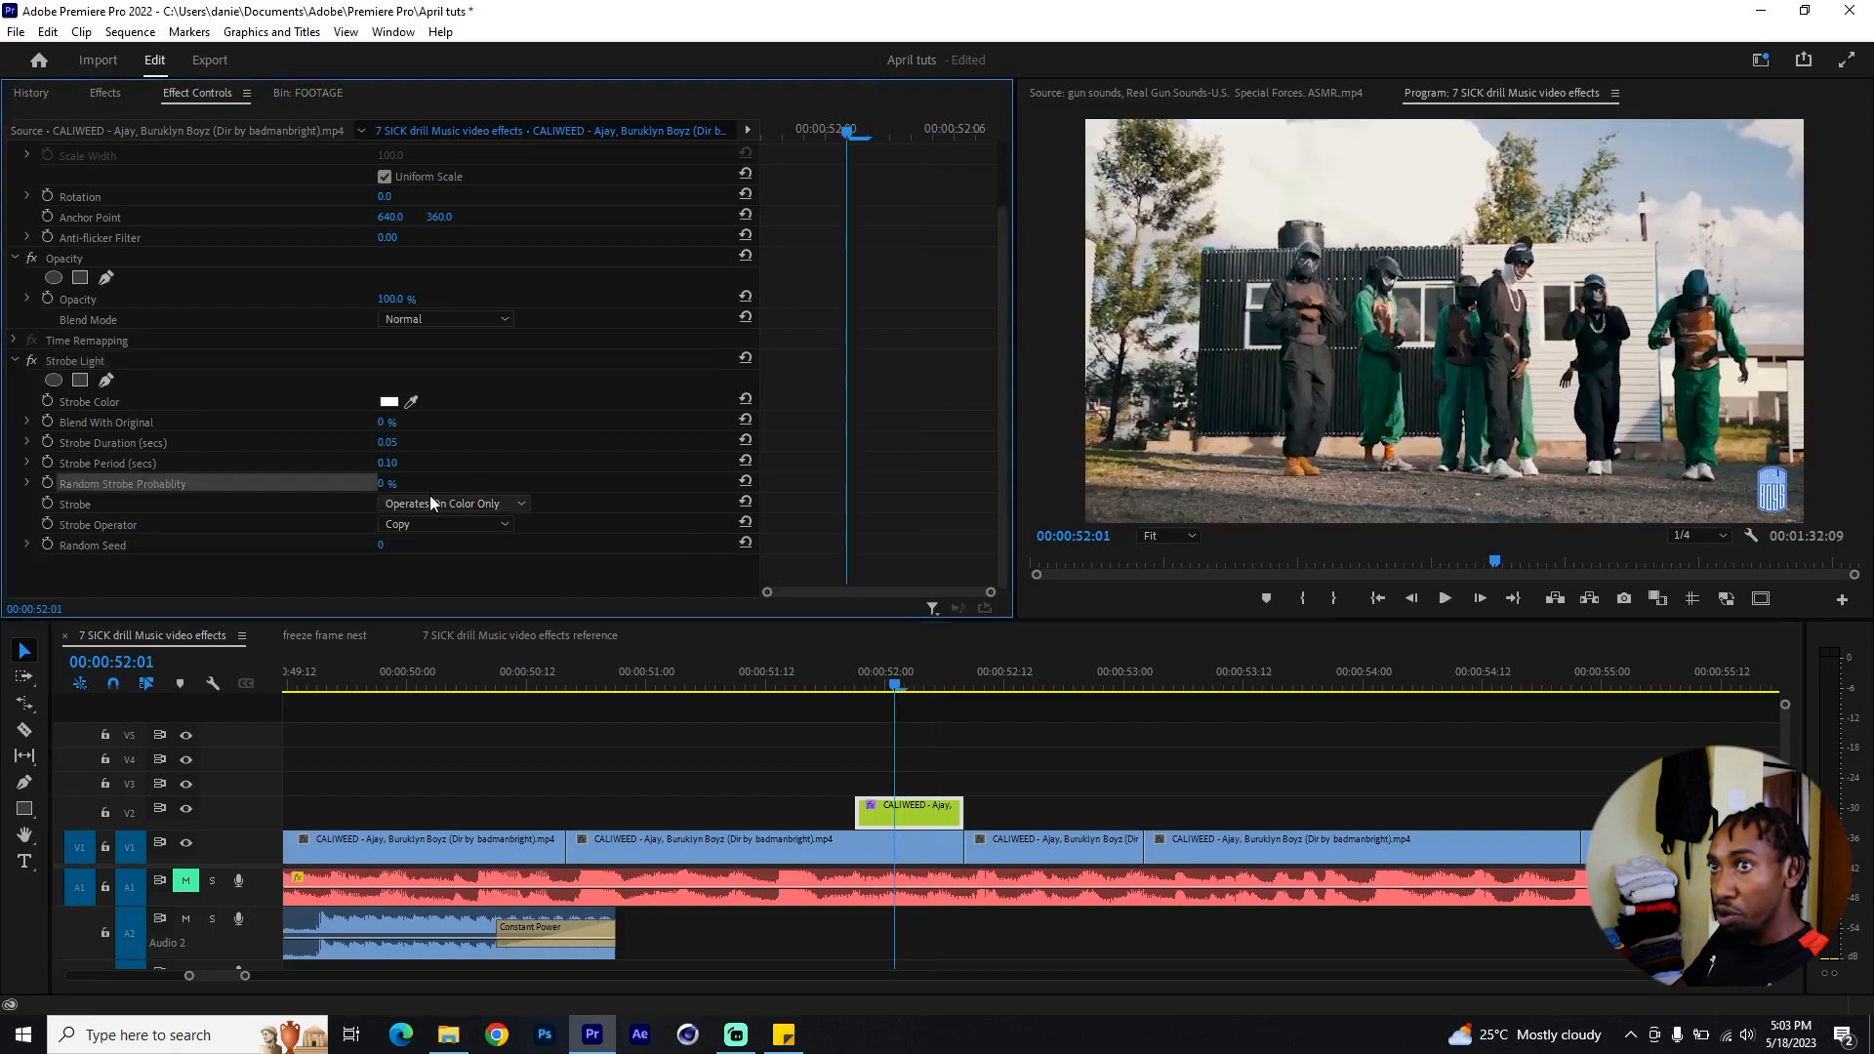
{"action": "left_click_drag", "start_coordinate": [387, 484], "coordinate": [393, 484]}
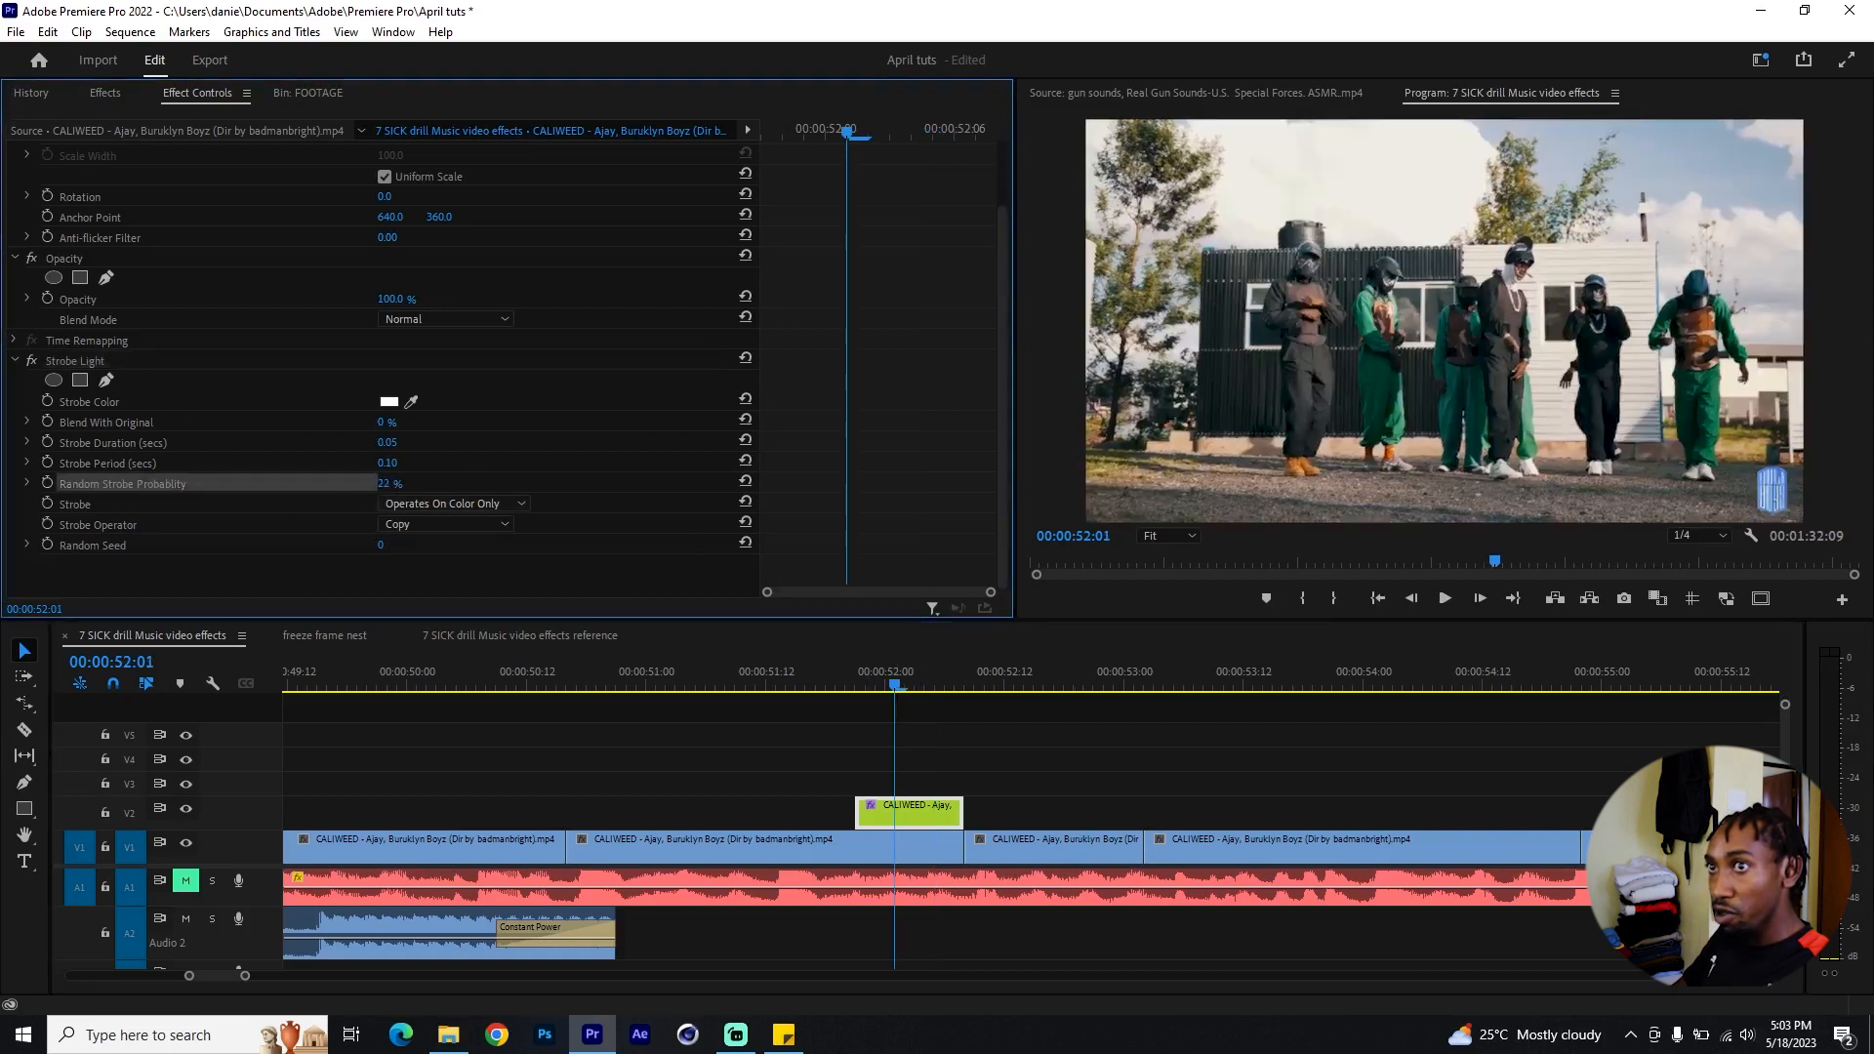
{"action": "left_click_drag", "start_coordinate": [416, 484], "coordinate": [412, 485]}
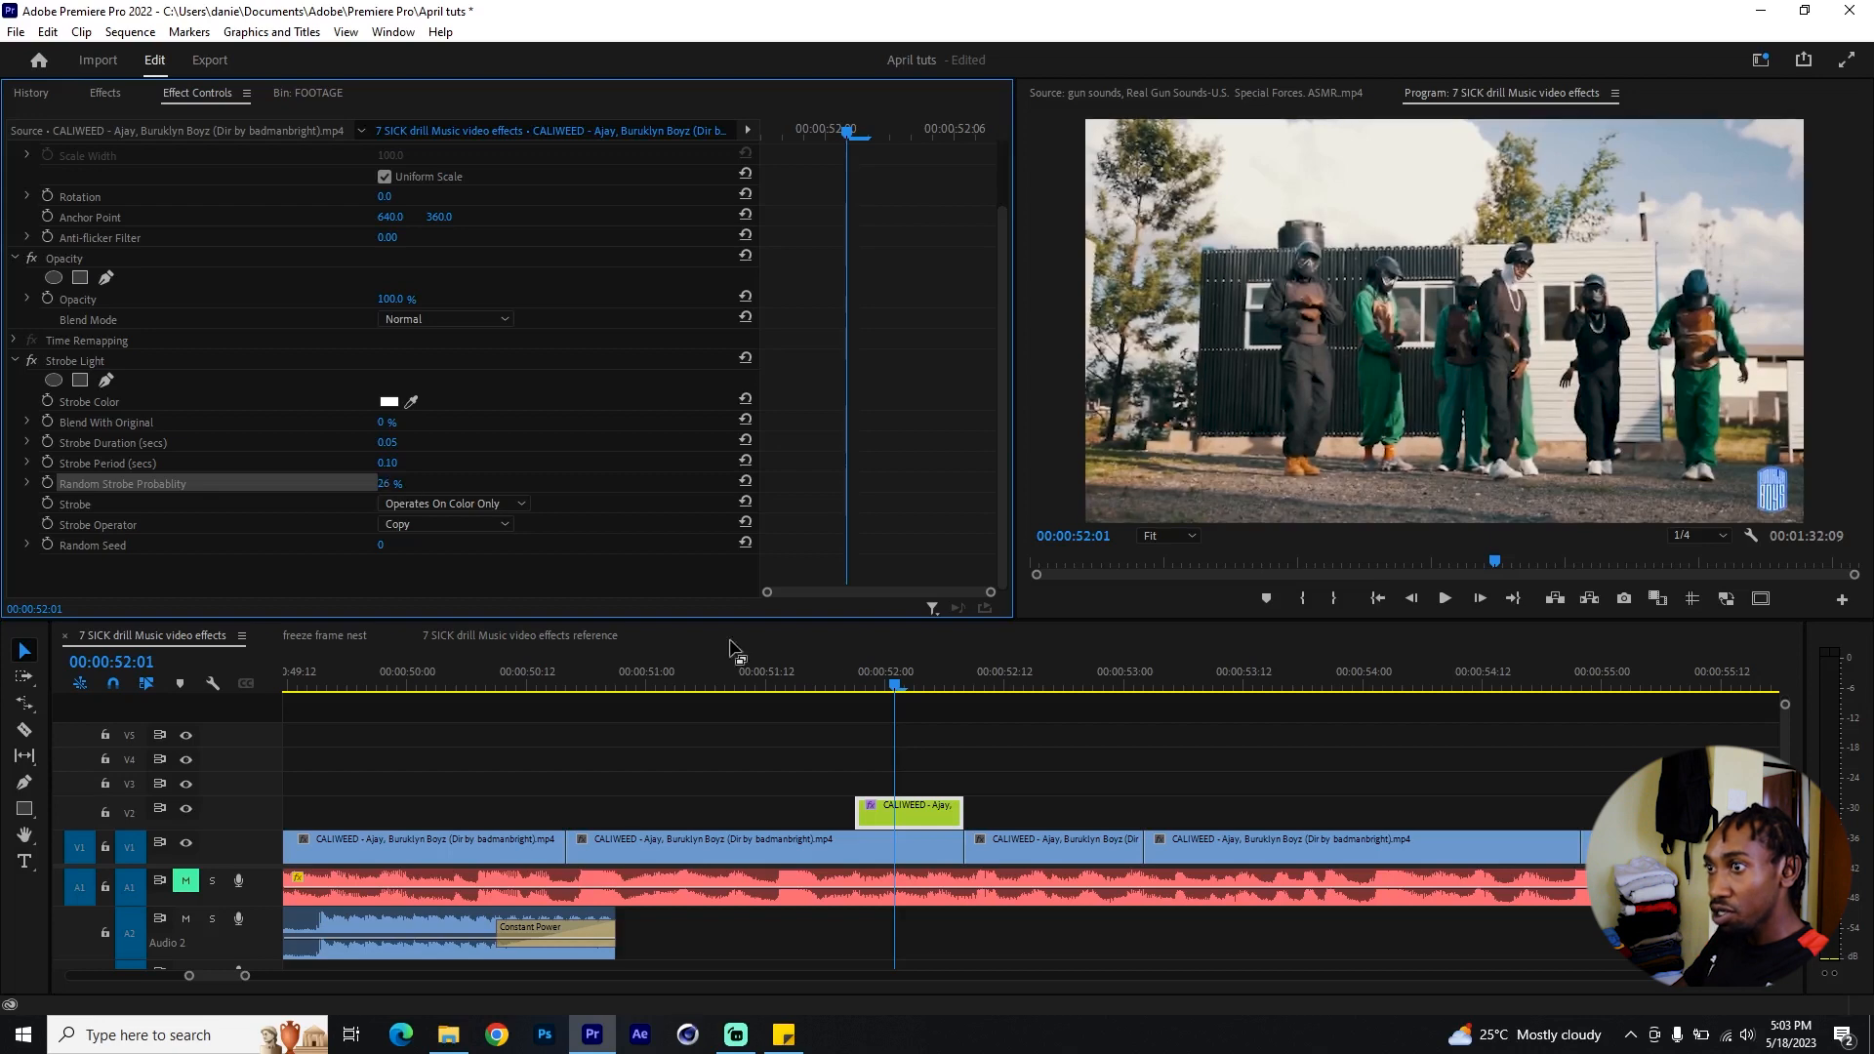
{"action": "left_click", "coordinate": [836, 678]}
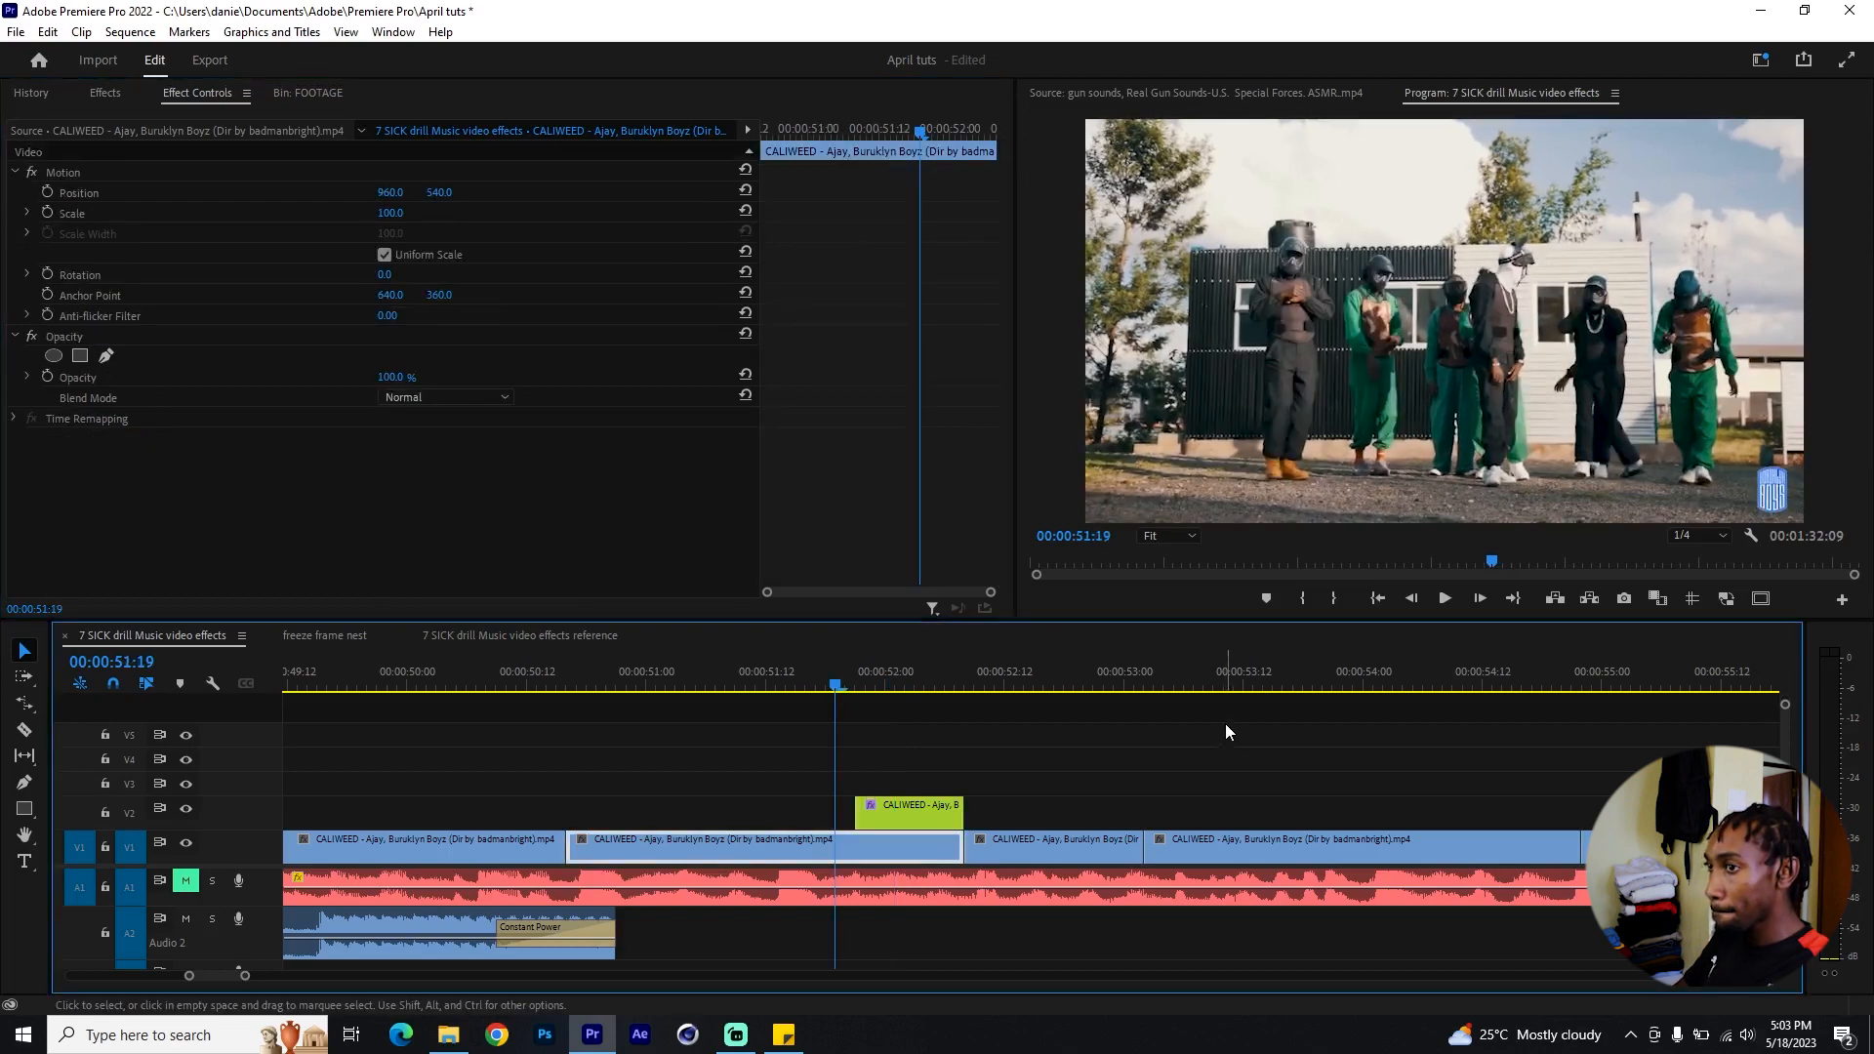
{"action": "key", "text": "space"}
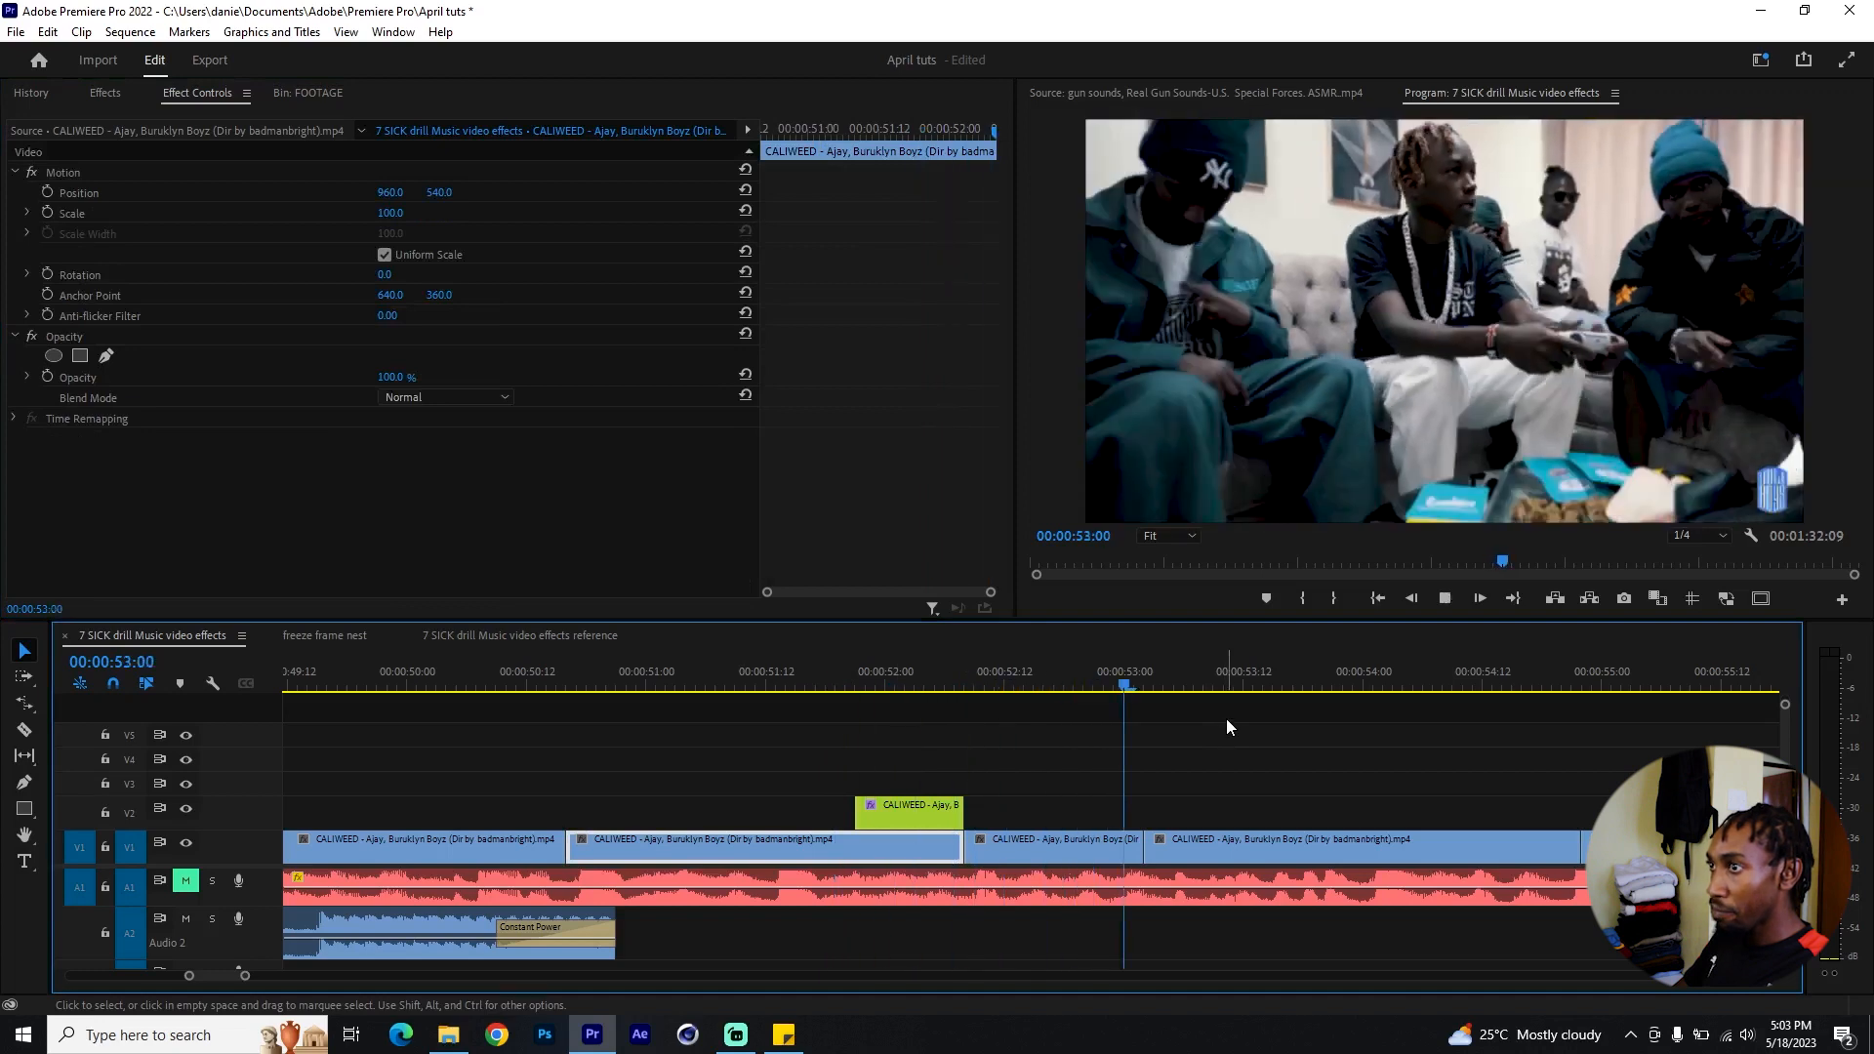
{"action": "left_click", "coordinate": [816, 674]}
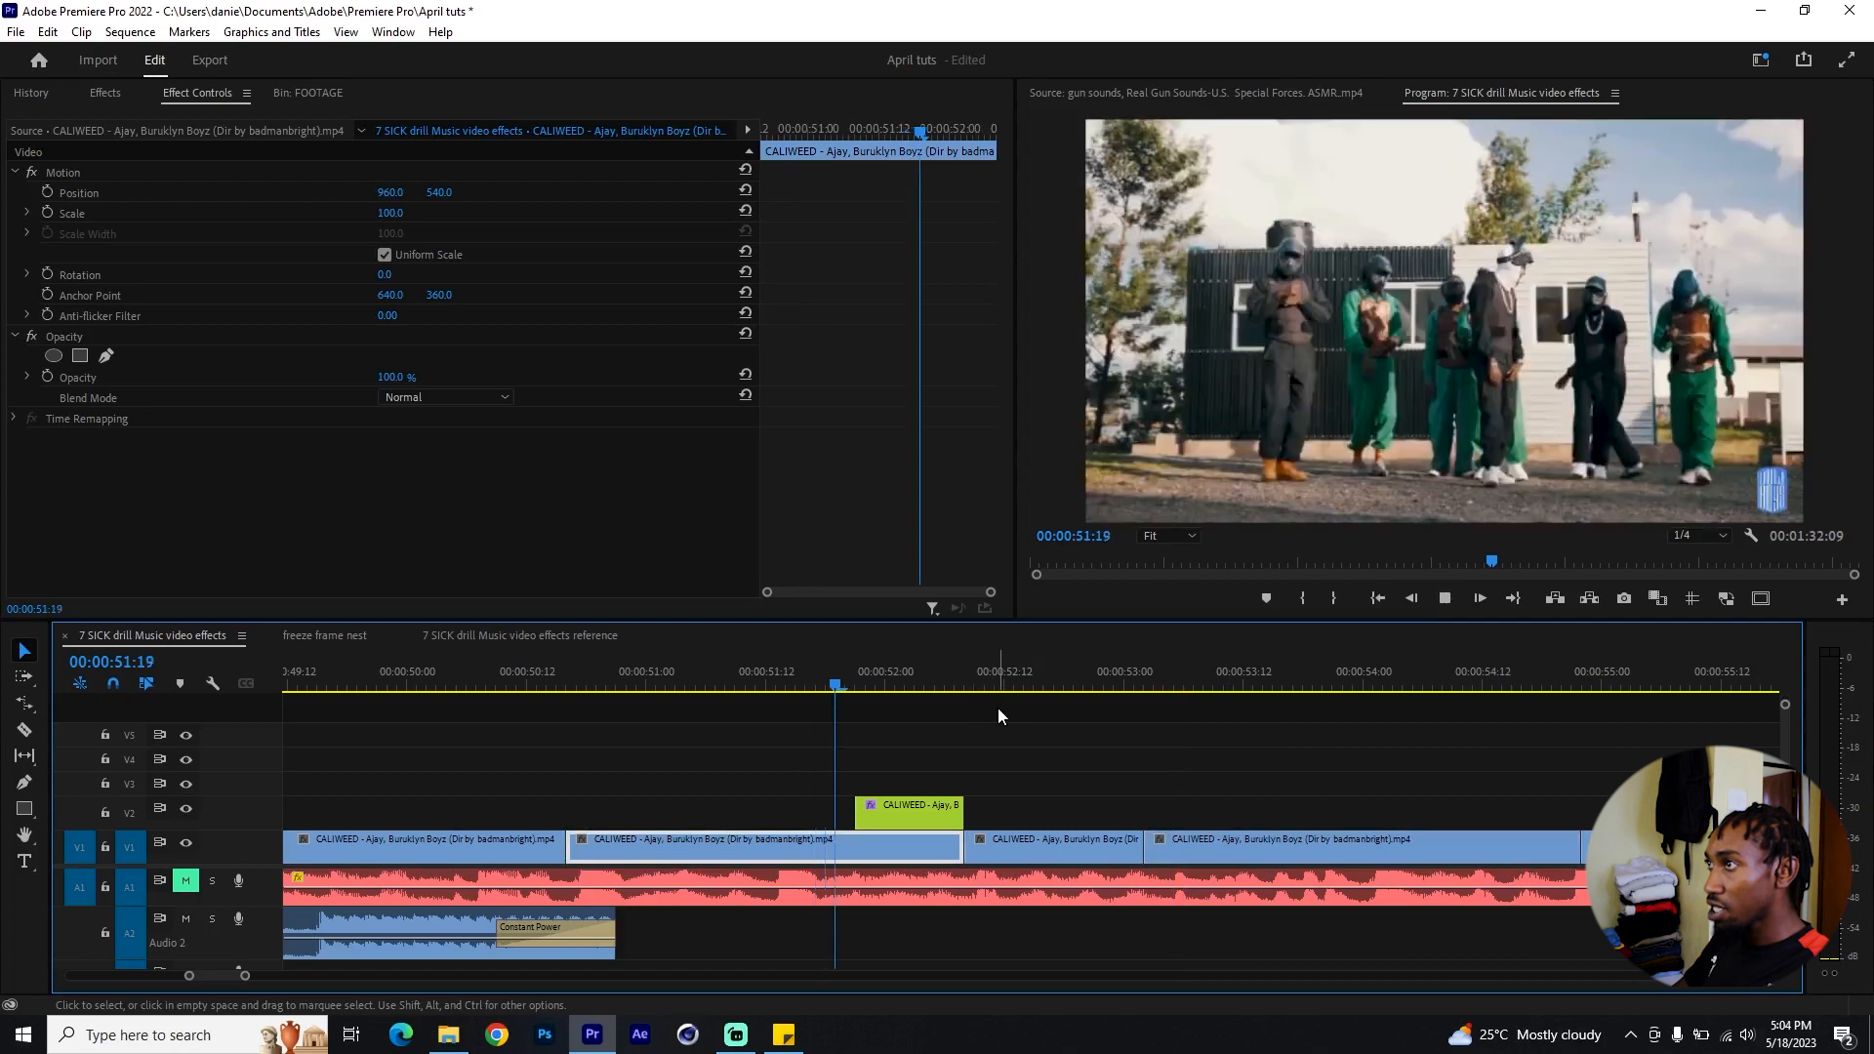
Step: Search the effects for "flip" and apply Vertical Flip to the green V2 strobe clip
{"action": "key", "text": "shift+7"}
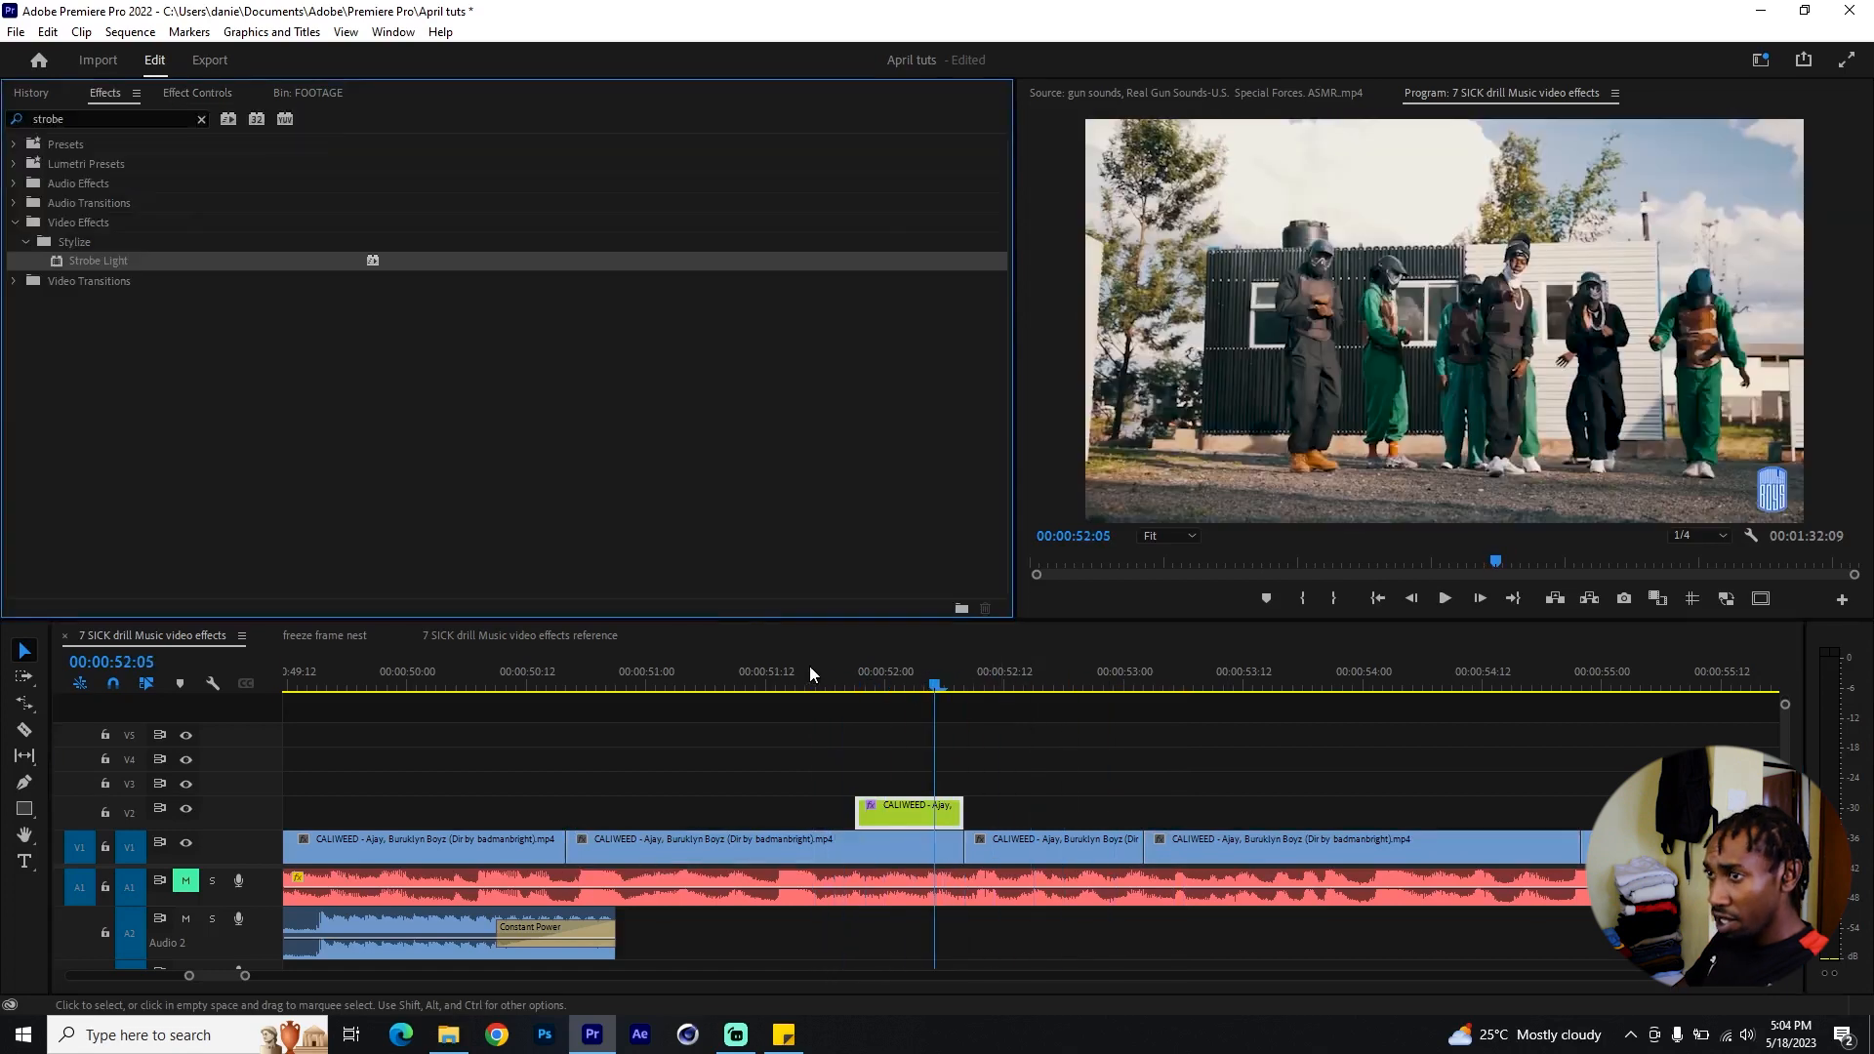
{"action": "left_click", "coordinate": [806, 673]}
{"action": "left_click_drag", "start_coordinate": [869, 675], "coordinate": [895, 685]}
{"action": "left_click", "coordinate": [933, 806]}
{"action": "key", "text": "shift+5"}
{"action": "scroll", "coordinate": [855, 512], "scroll_direction": "down", "scroll_amount": 2}
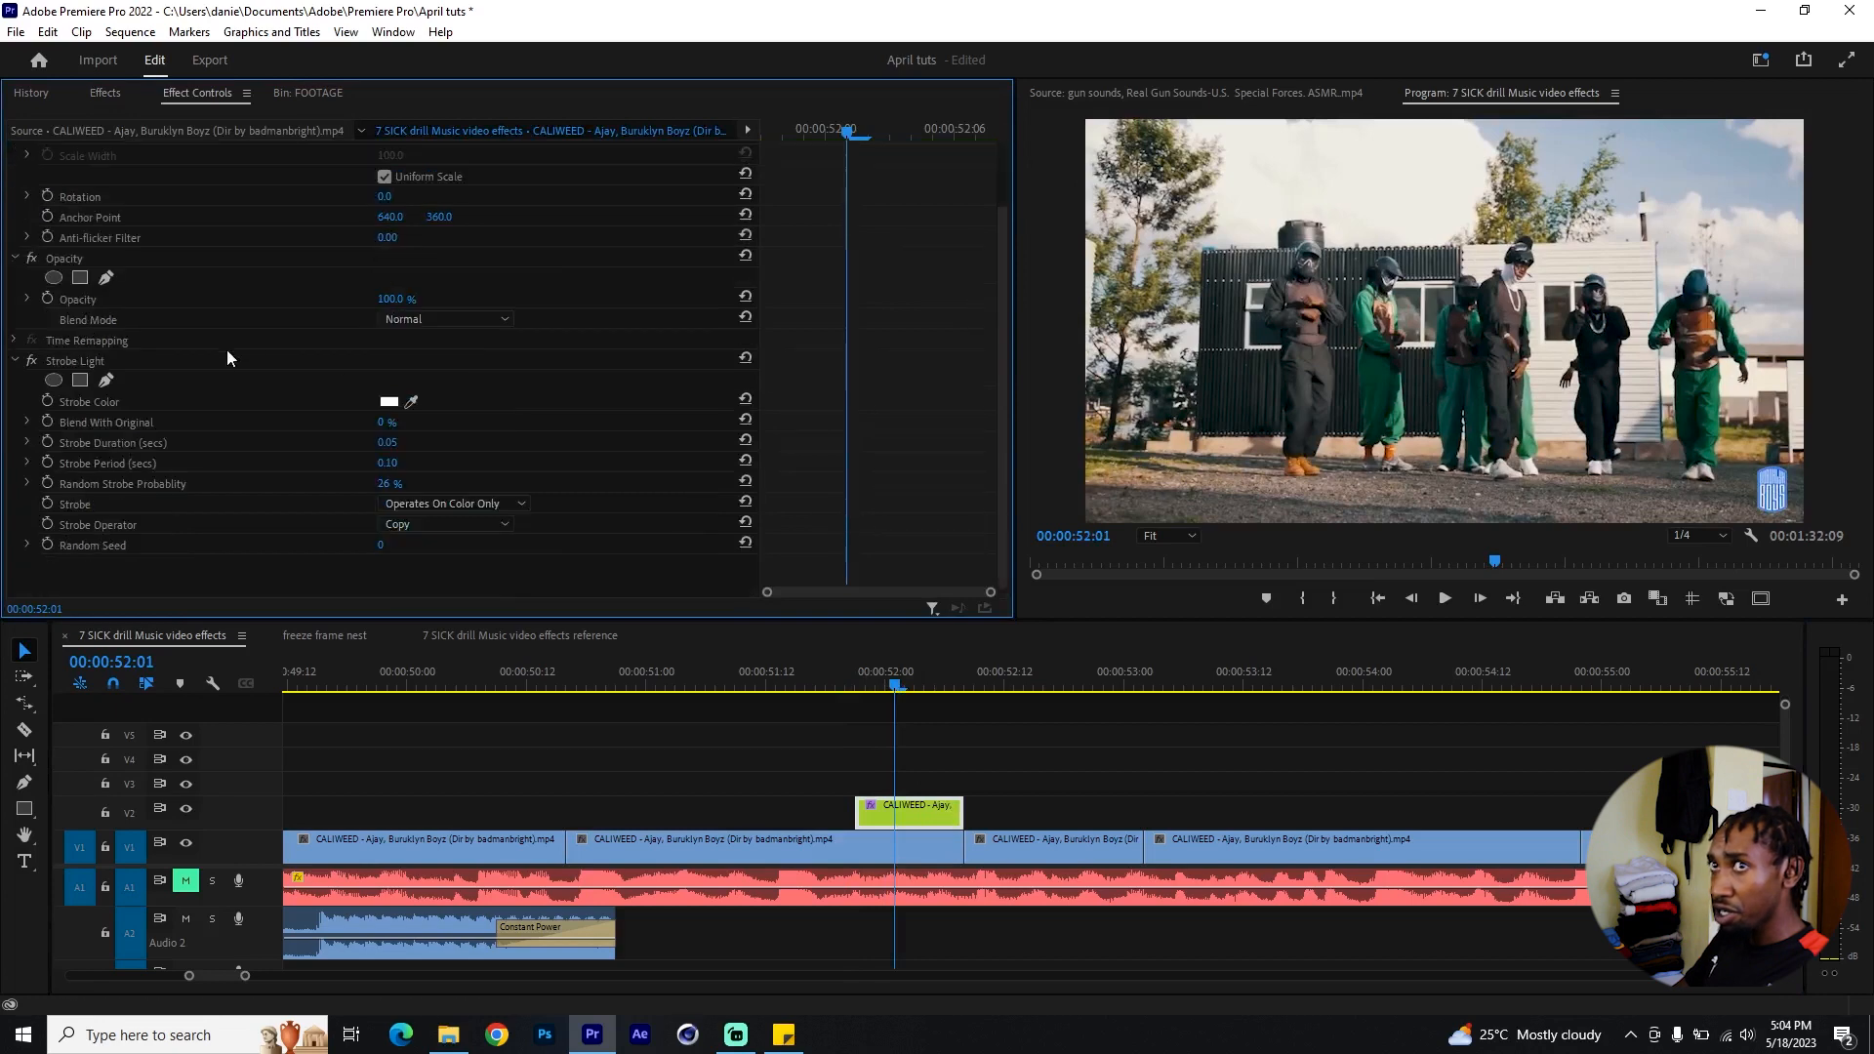
{"action": "key", "text": "shift+7"}
{"action": "key", "text": "ctrl+f"}
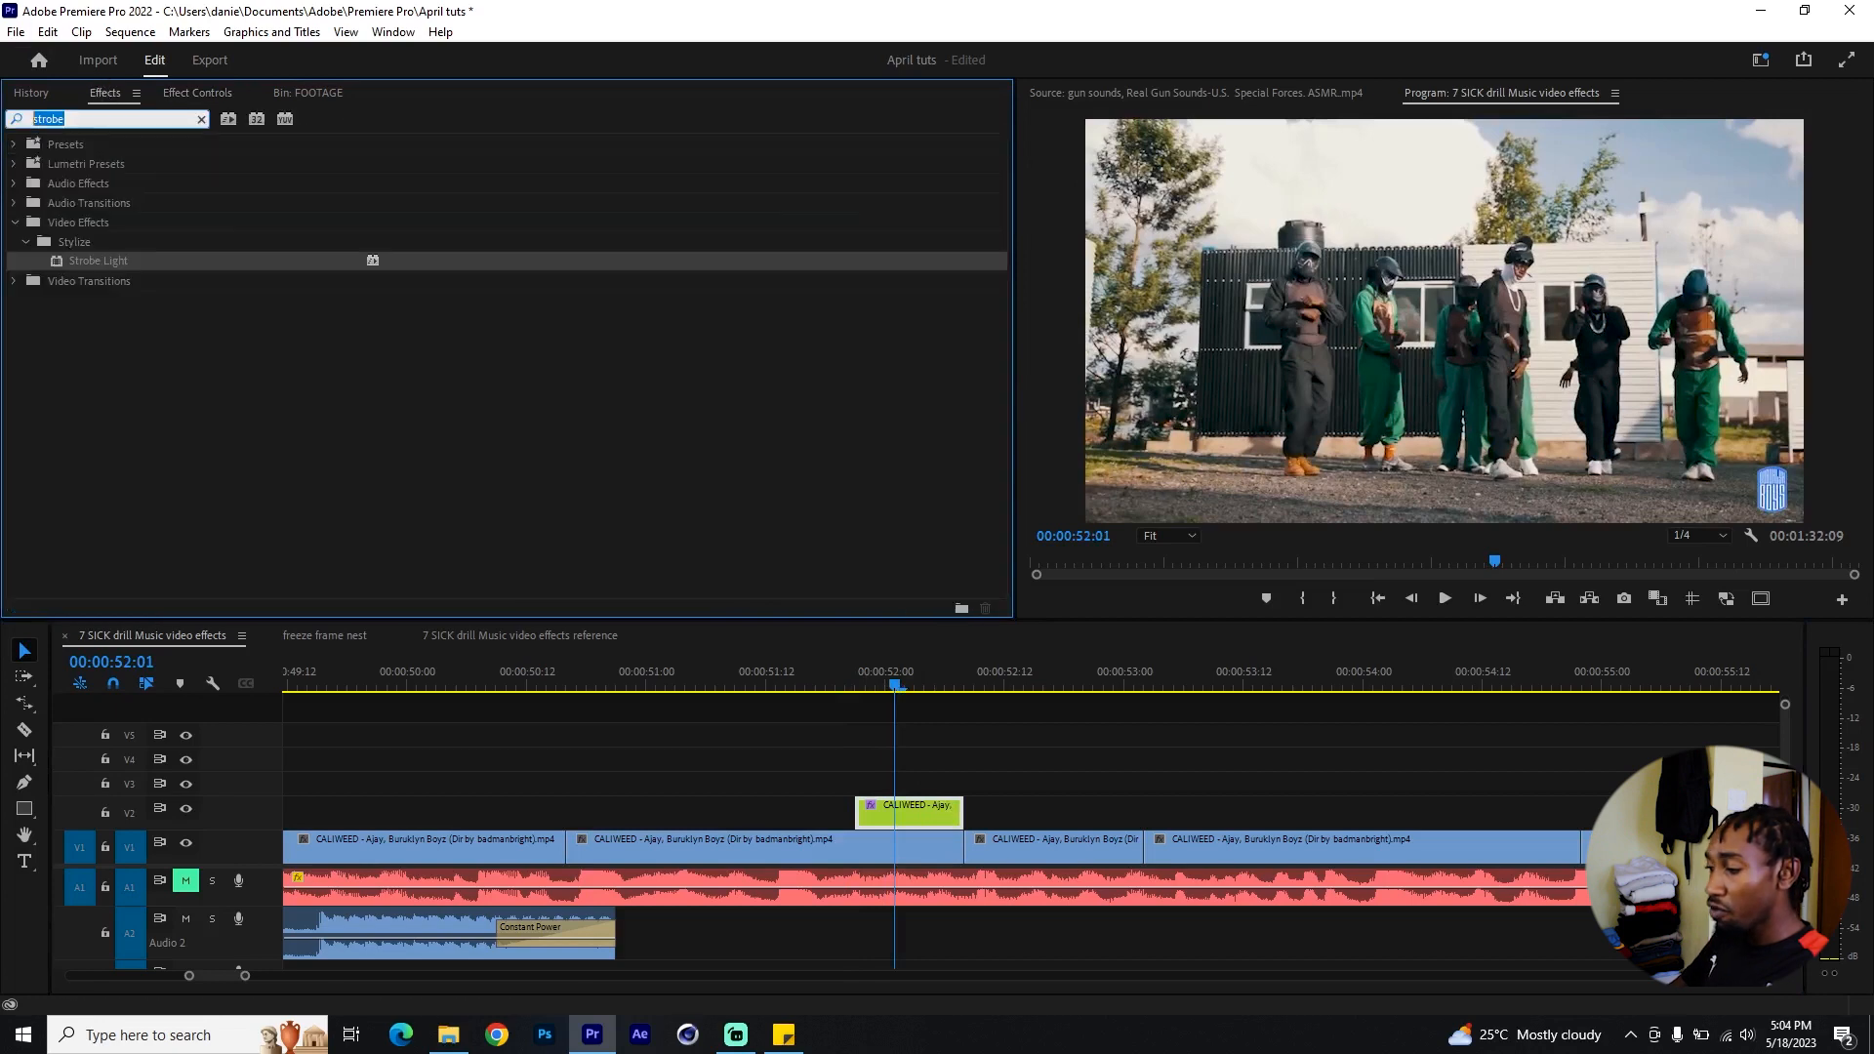
{"action": "type", "text": "flip"}
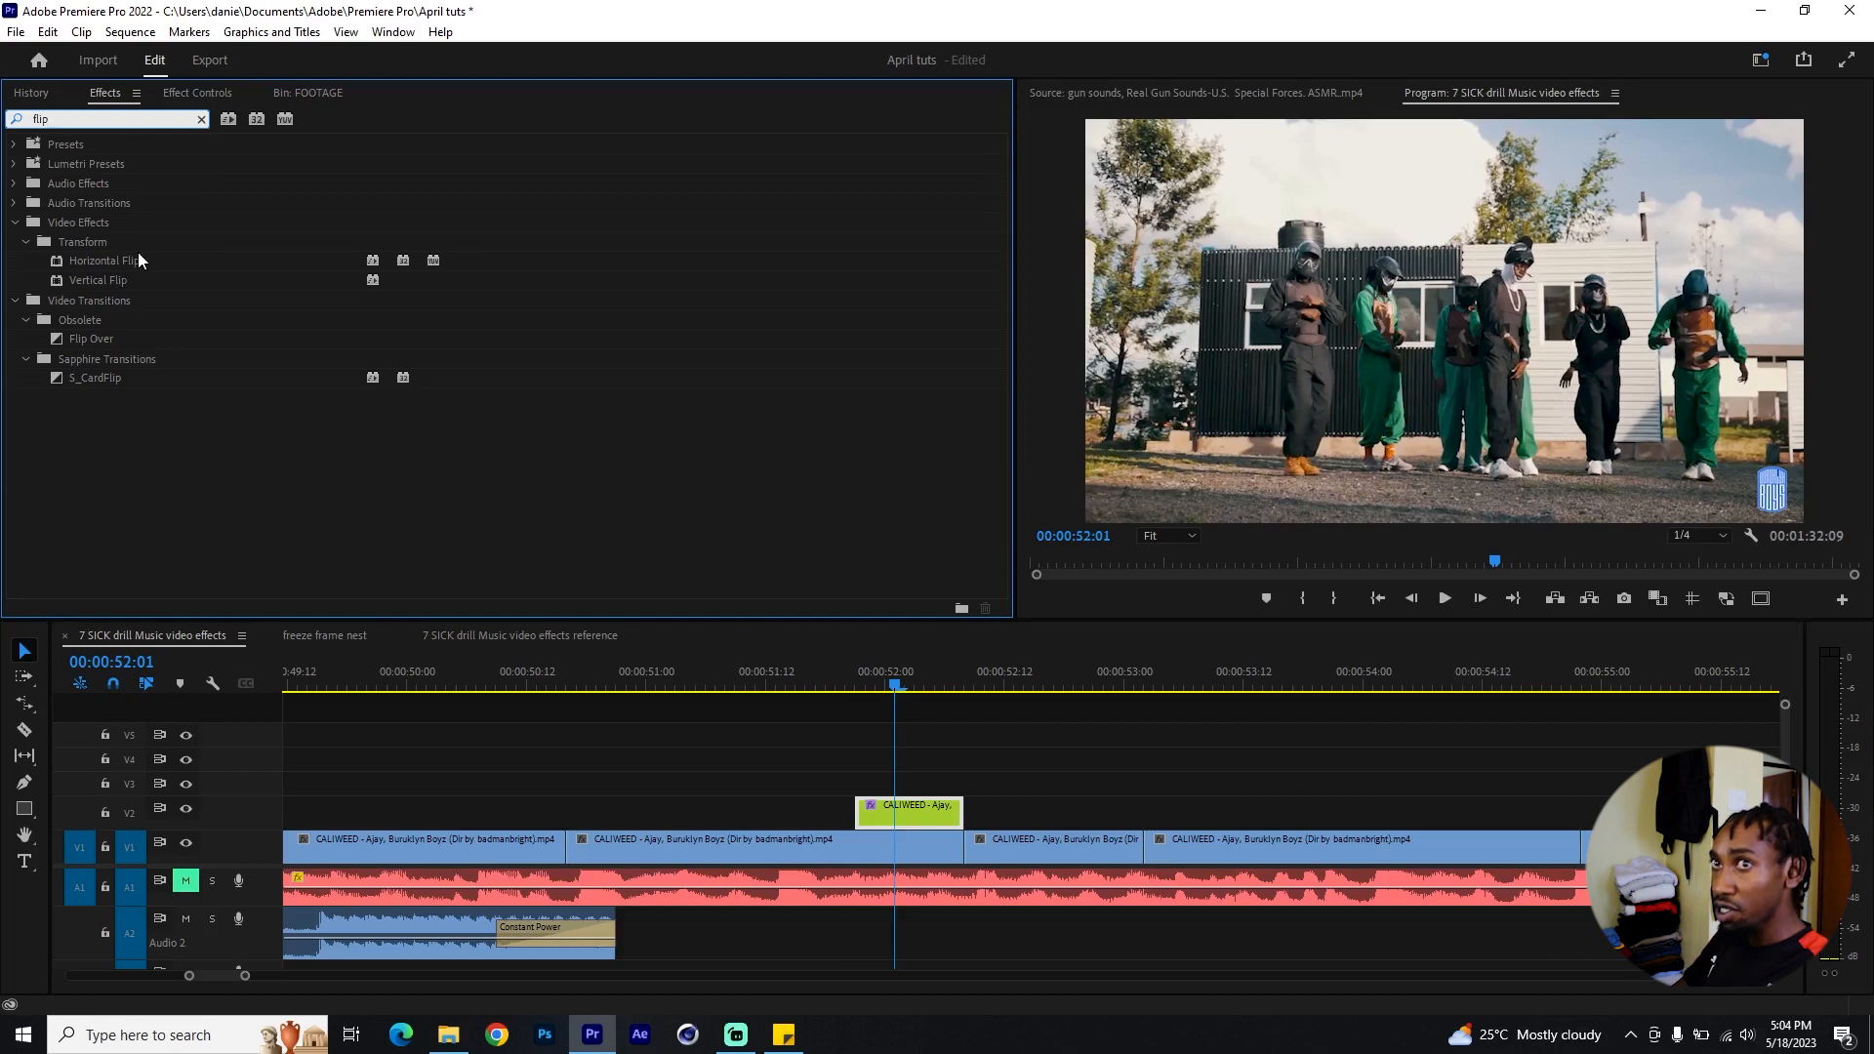
{"action": "left_click_drag", "start_coordinate": [85, 279], "coordinate": [909, 814]}
{"action": "left_click", "coordinate": [202, 93]}
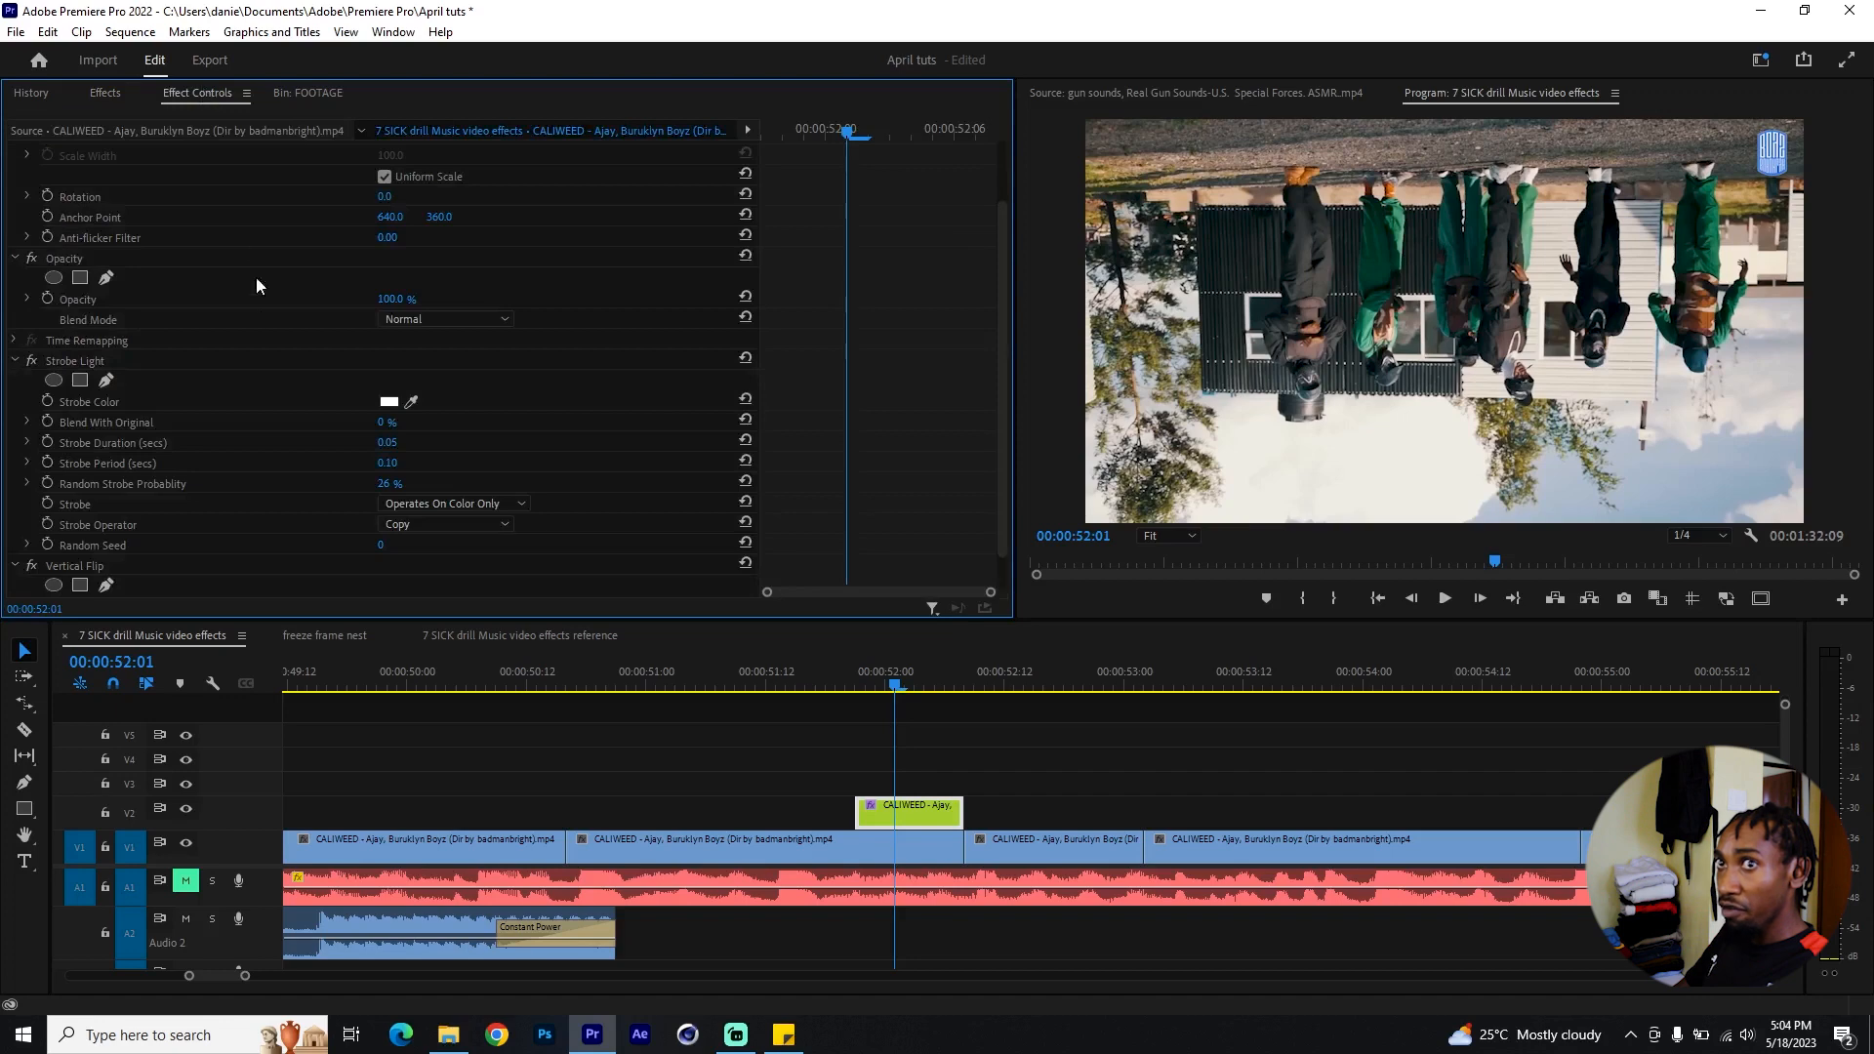
Step: Move Vertical Flip above Strobe Light, set Strobe to Makes Layer Transparent, and scrub through the flipped flicker
{"action": "left_click_drag", "start_coordinate": [82, 524], "coordinate": [69, 362]}
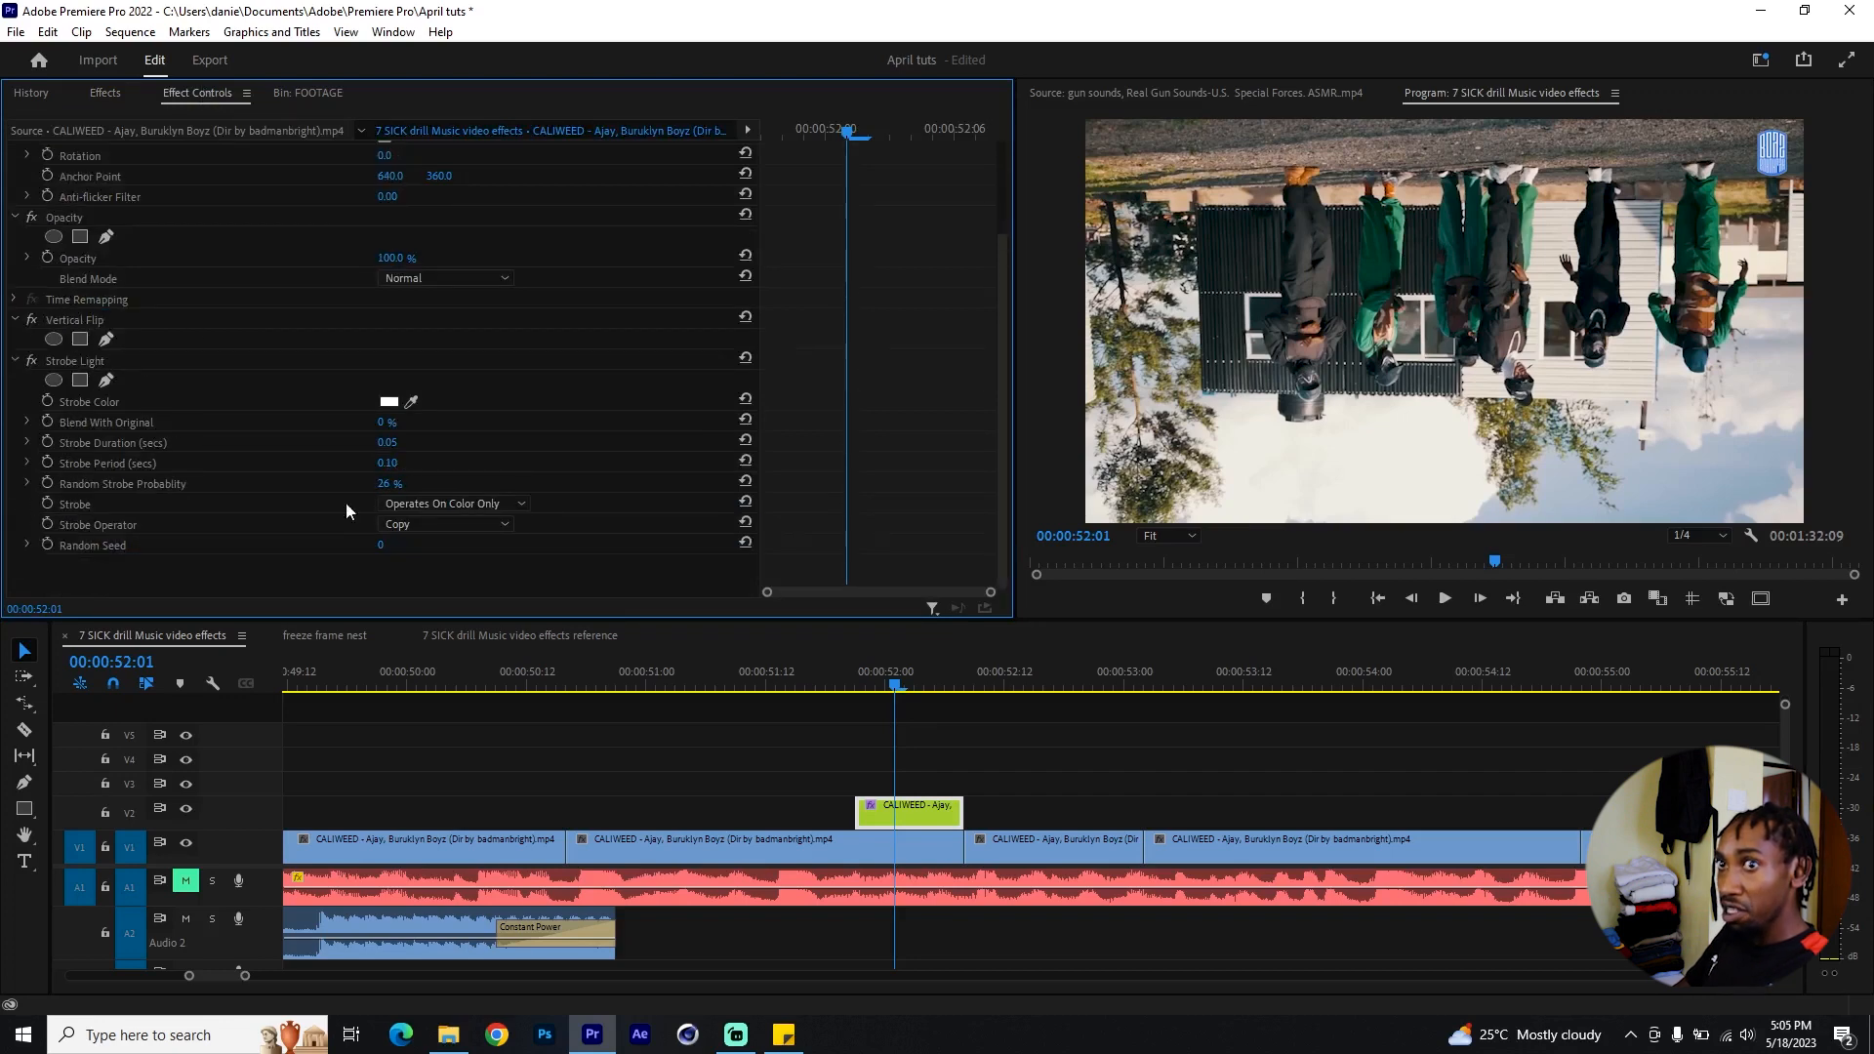
{"action": "left_click", "coordinate": [418, 503]}
{"action": "left_click", "coordinate": [471, 534]}
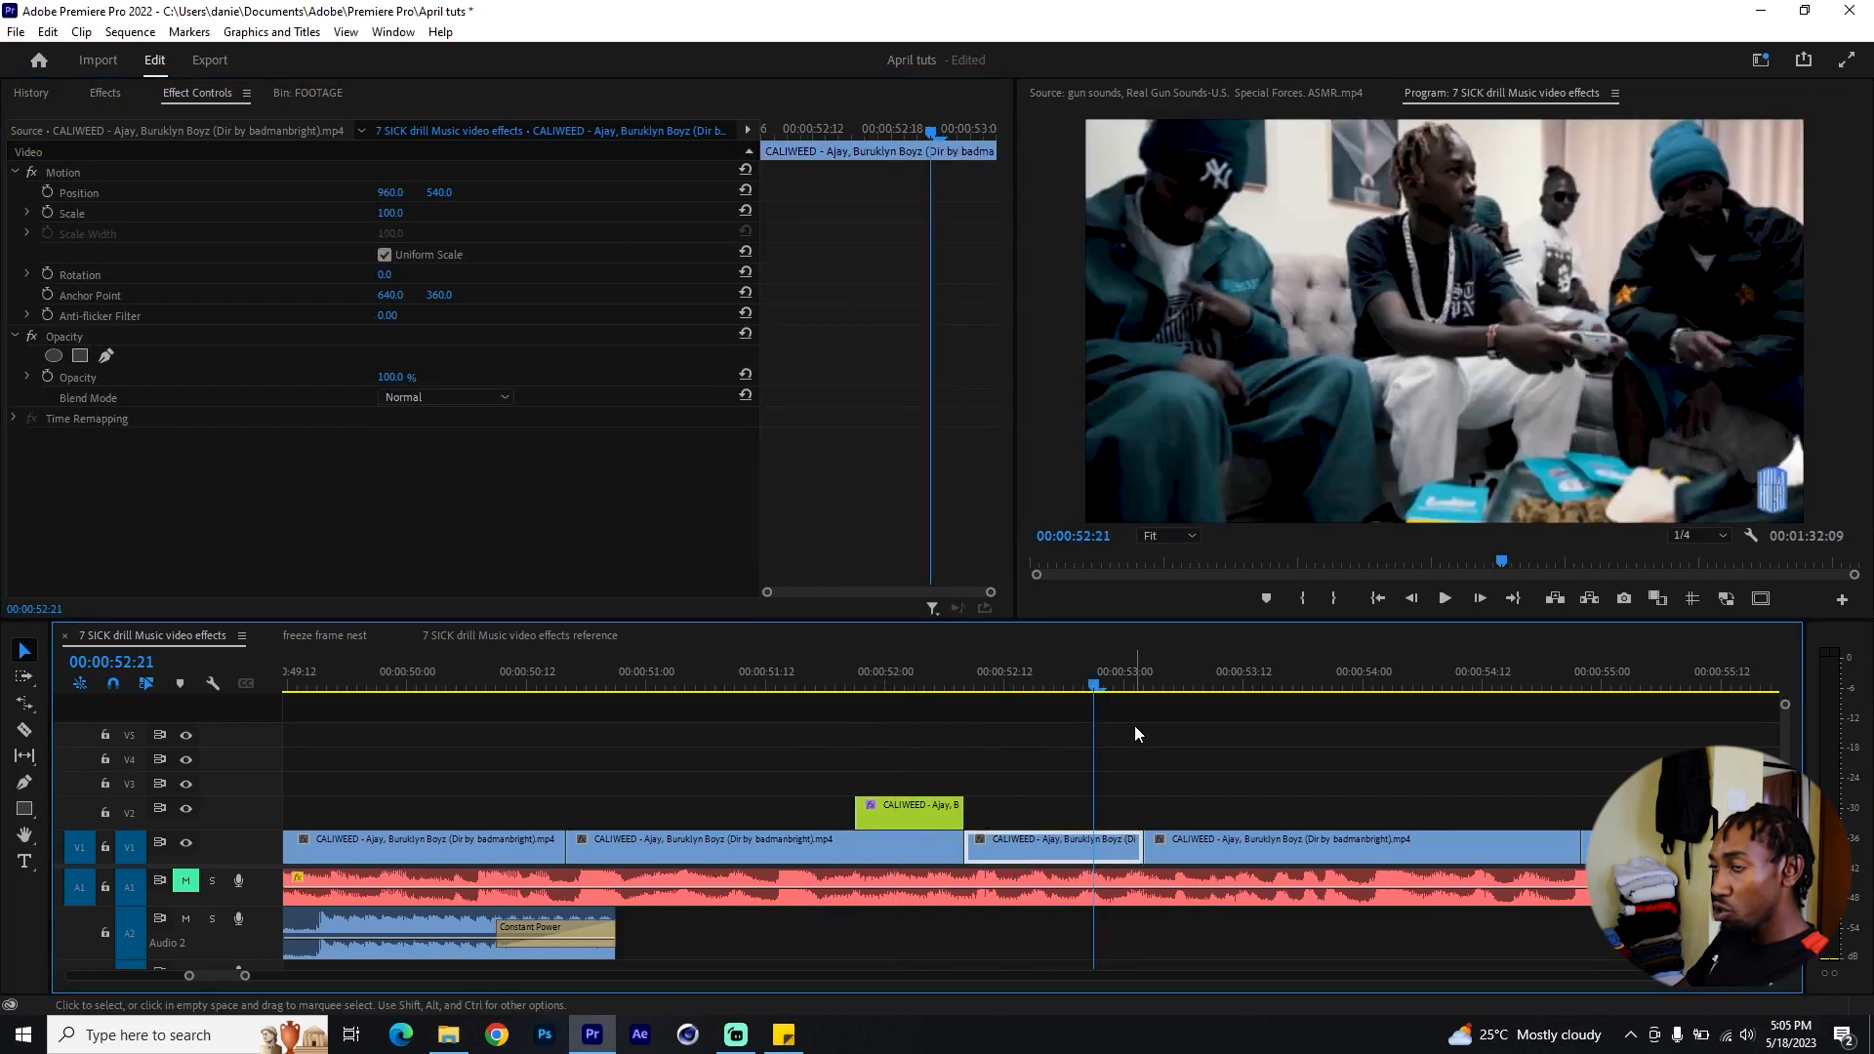
{"action": "left_click_drag", "start_coordinate": [785, 678], "coordinate": [929, 707]}
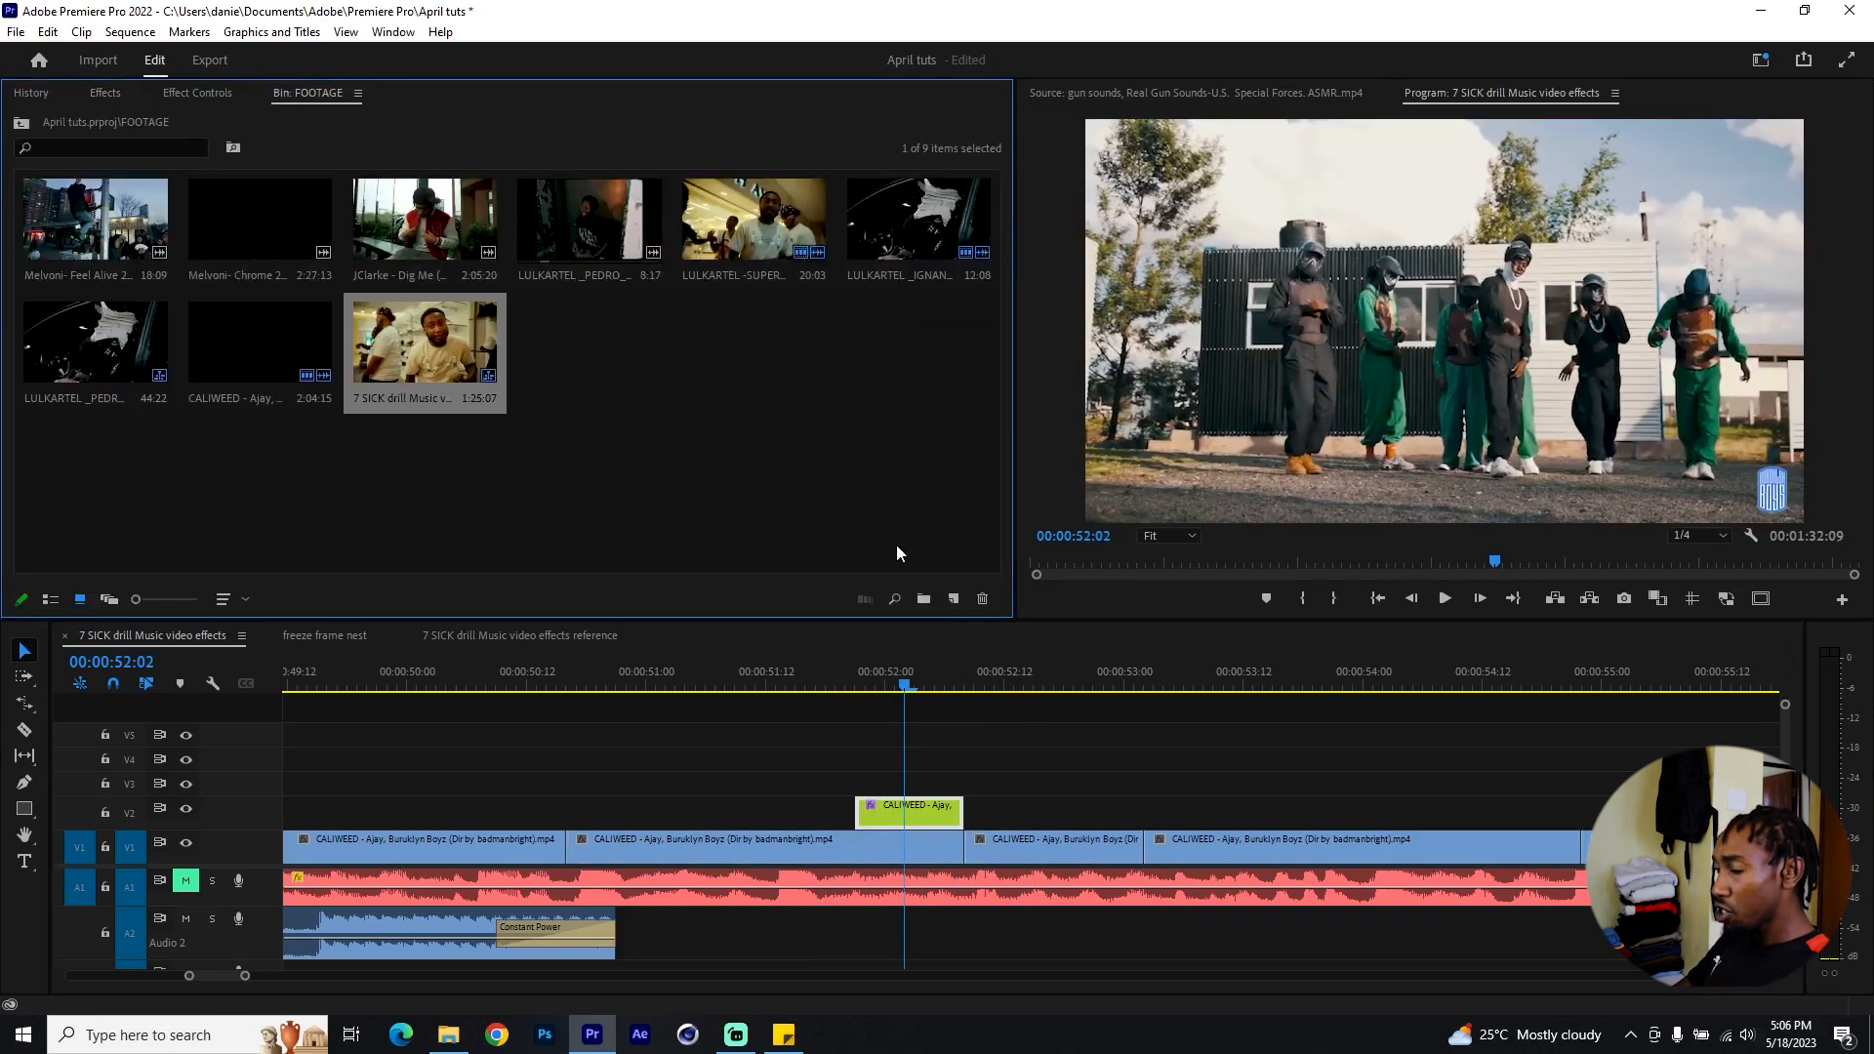
{"action": "mouse_move", "coordinate": [928, 689]}
{"action": "left_mouse_down"}
{"action": "mouse_move", "coordinate": [865, 688]}
{"action": "mouse_move", "coordinate": [934, 688]}
{"action": "left_mouse_up"}
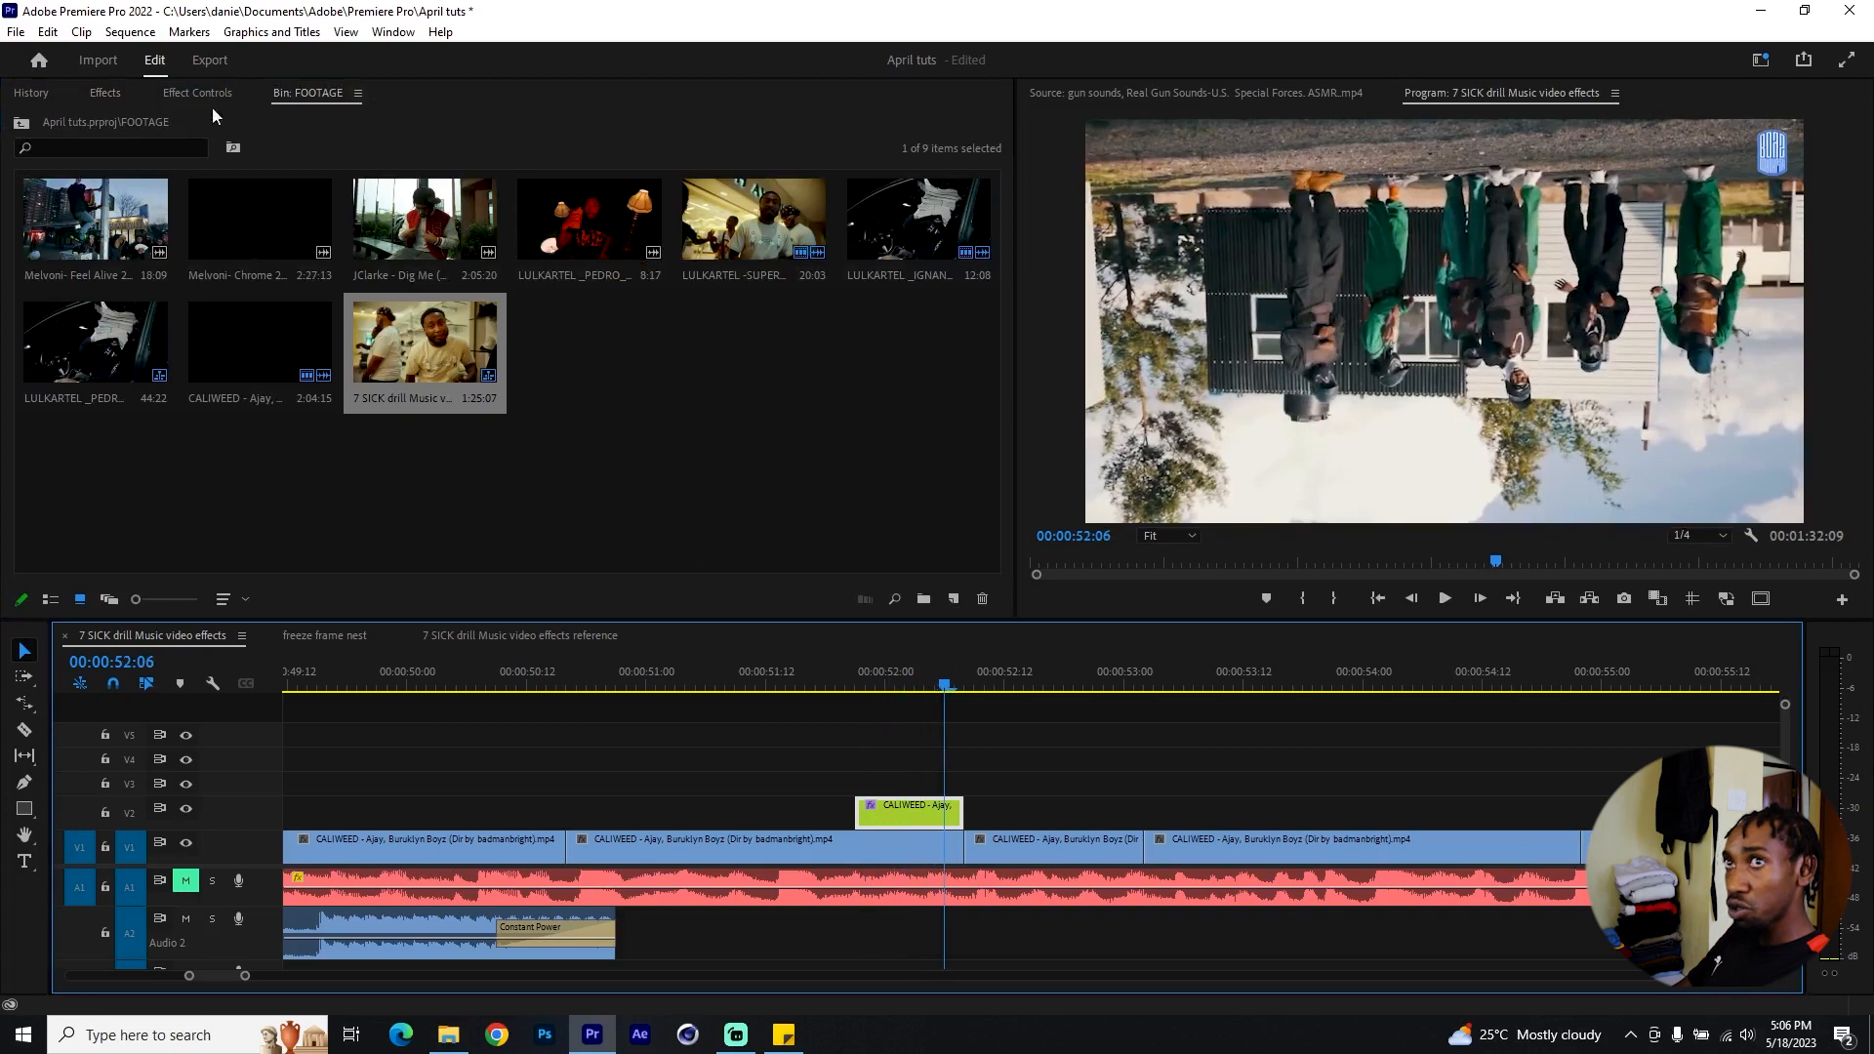
Step: Apply the Levels effect to the green V2 clip, raise its (RGB) Gamma to 301, and review the result
{"action": "left_click", "coordinate": [101, 93]}
{"action": "left_click", "coordinate": [107, 118]}
{"action": "type", "text": "le"}
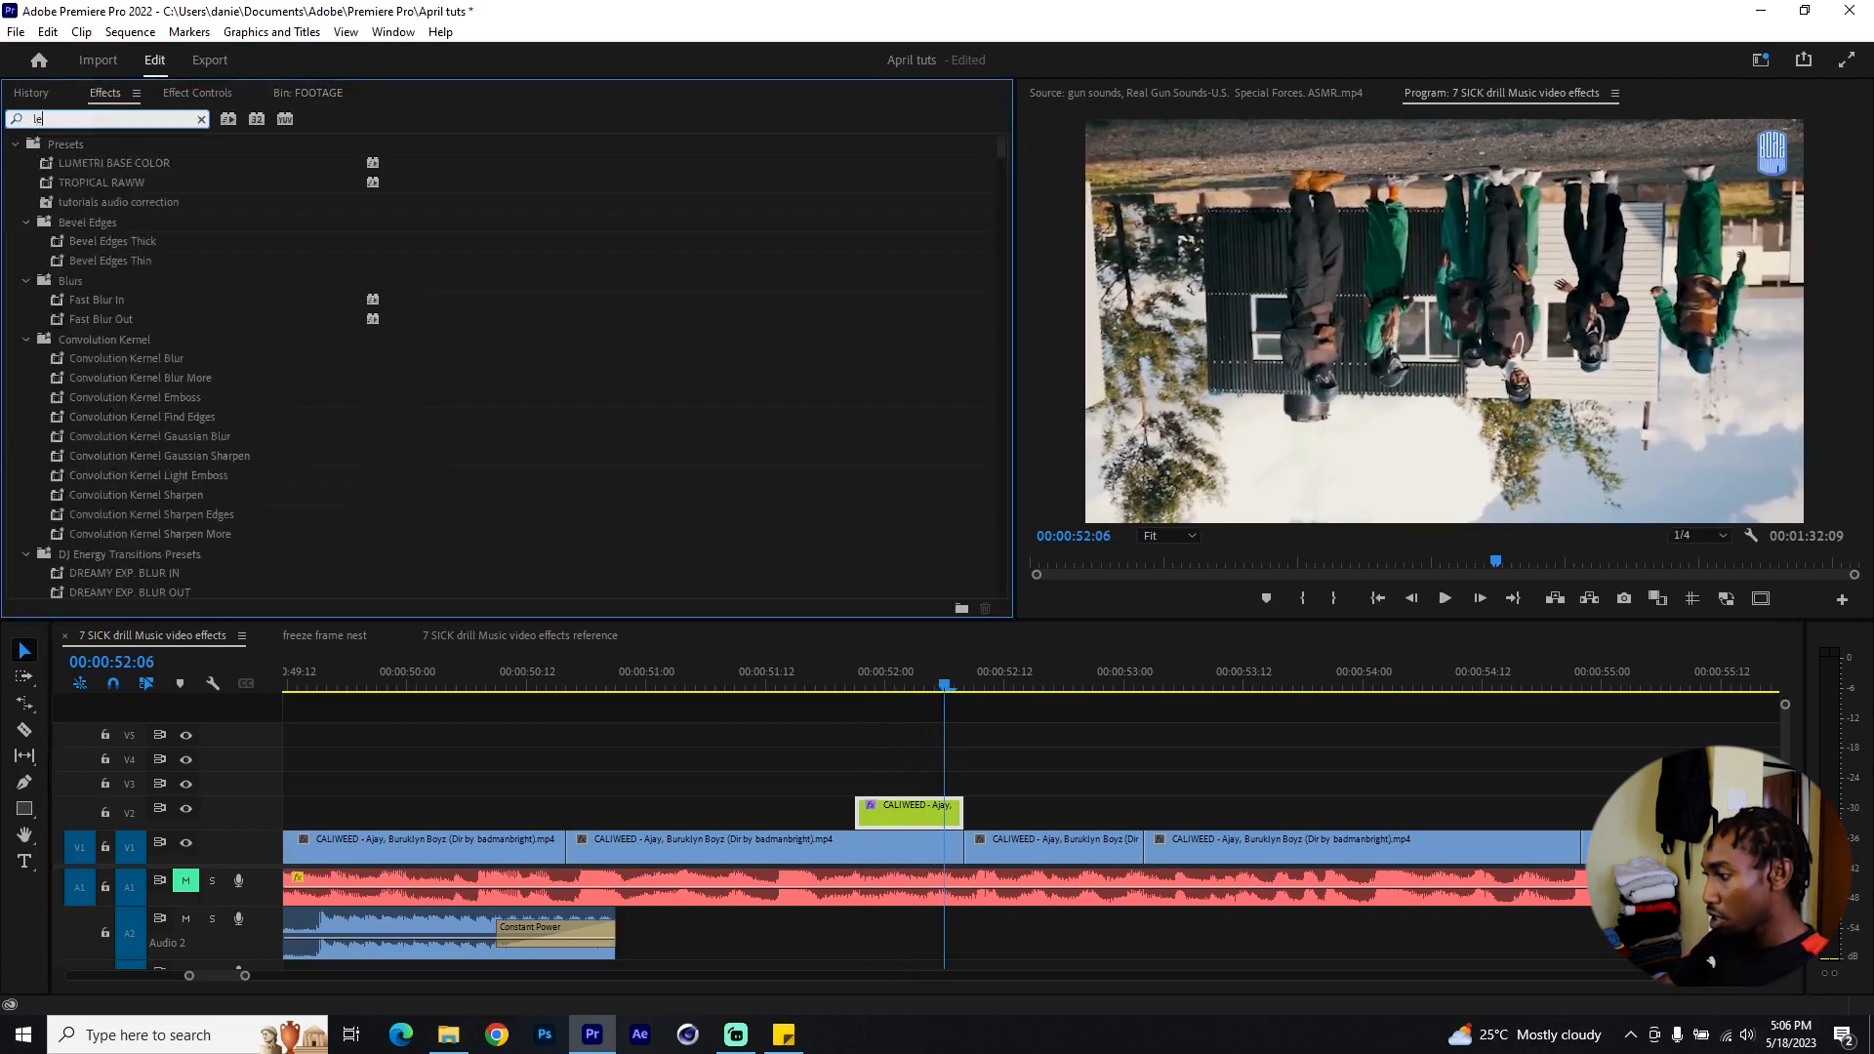
{"action": "type", "text": "vels"}
{"action": "left_click_drag", "start_coordinate": [85, 261], "coordinate": [893, 816]}
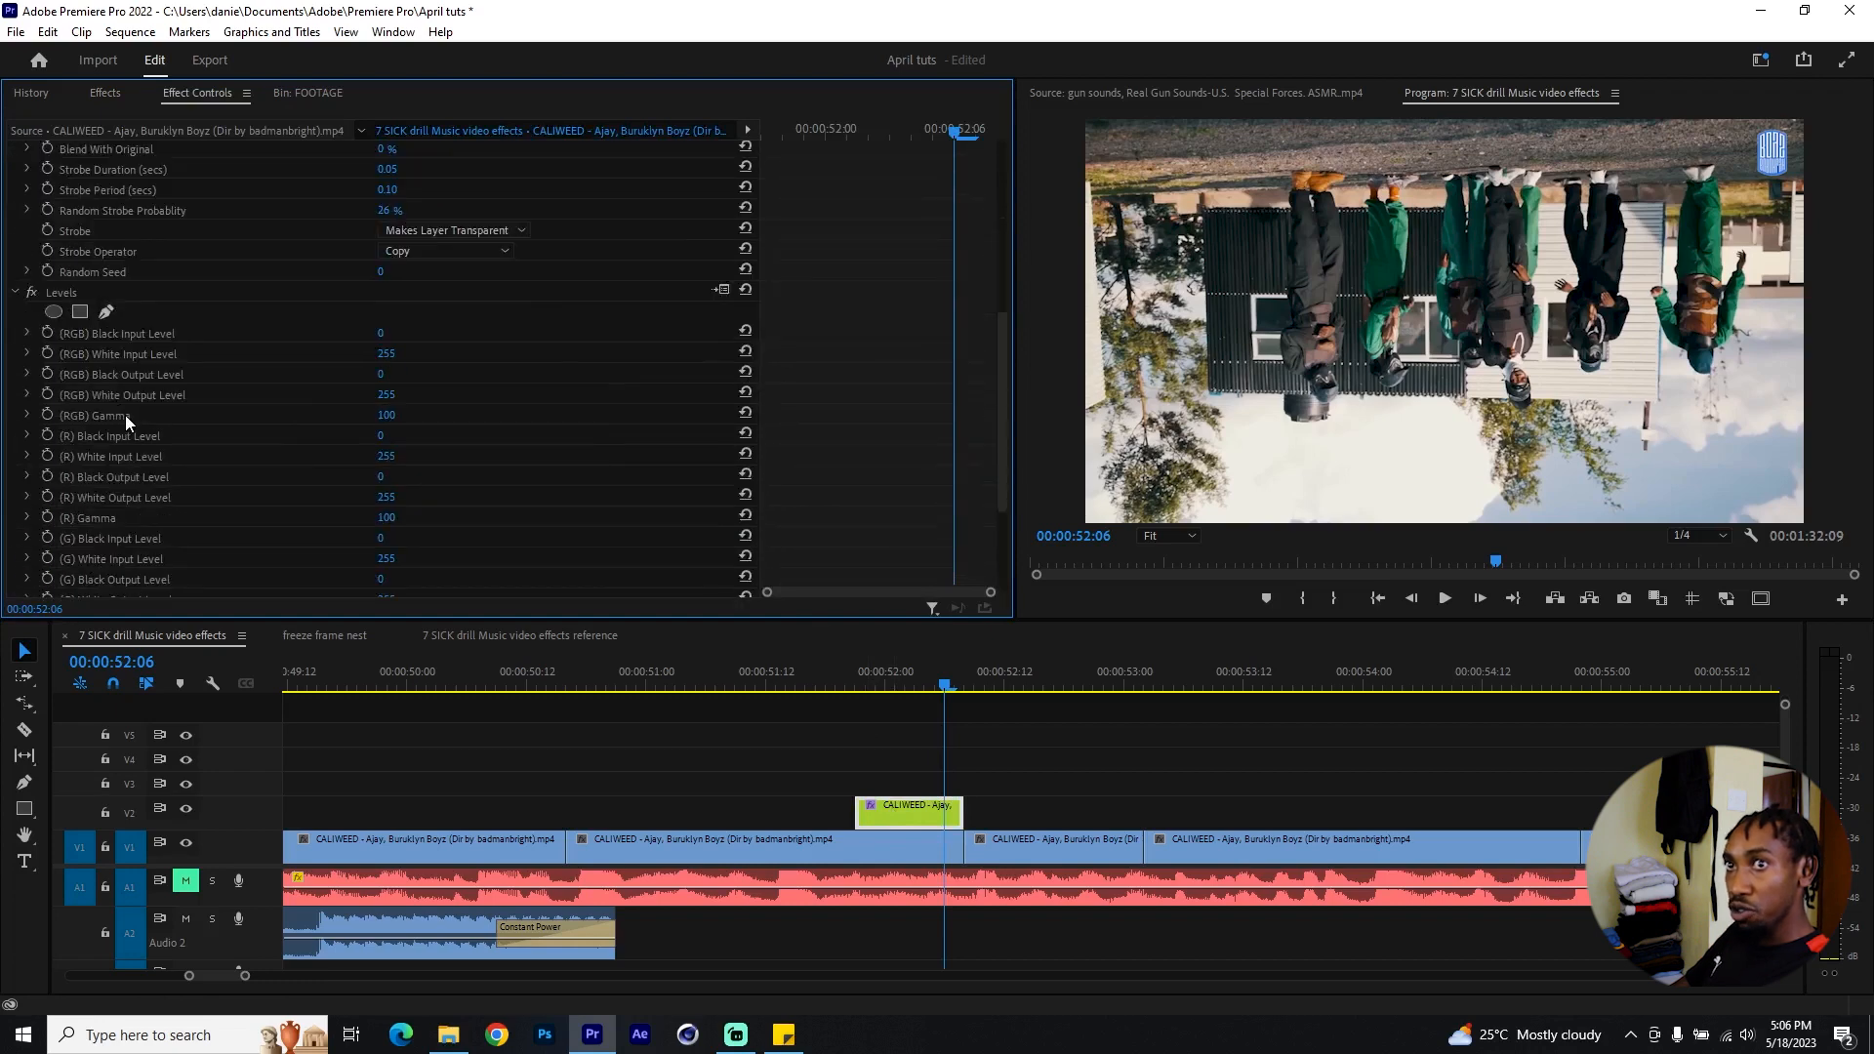
{"action": "left_click_drag", "start_coordinate": [384, 426], "coordinate": [580, 427]}
{"action": "scroll", "coordinate": [234, 185], "scroll_direction": "up", "scroll_amount": 3}
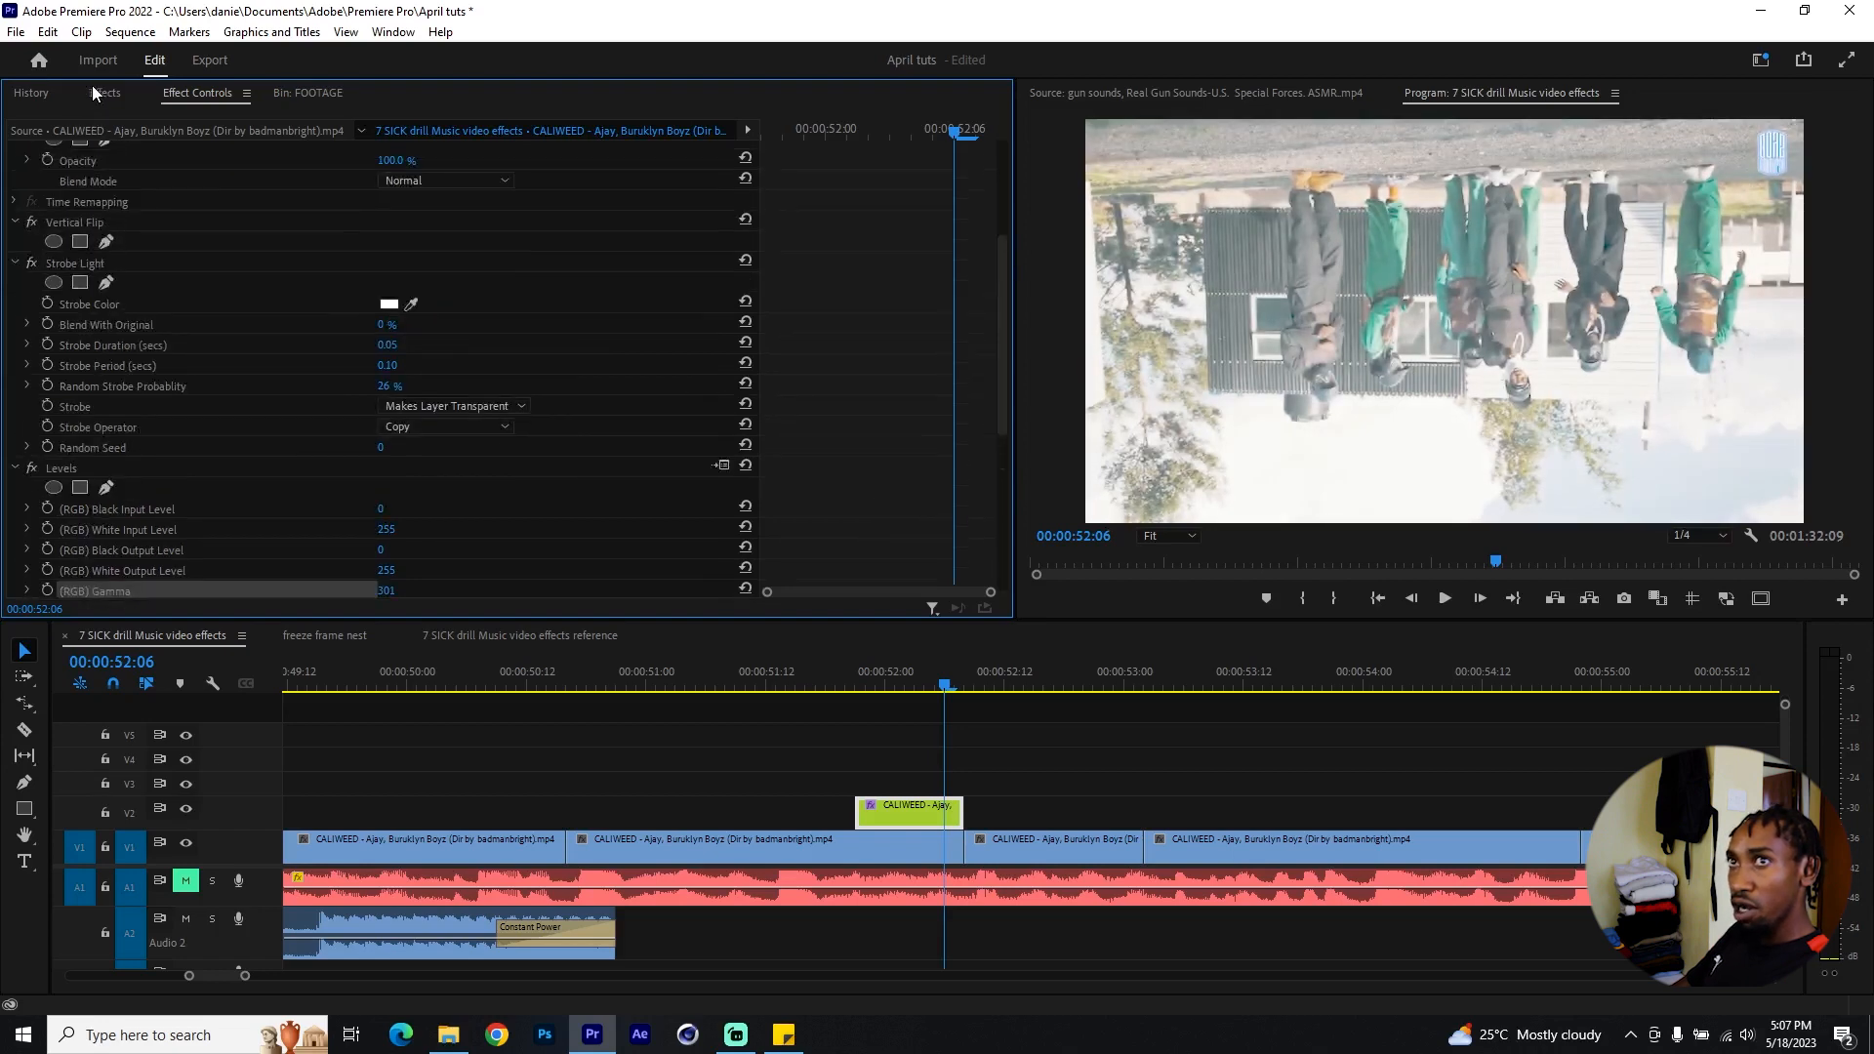
{"action": "left_click", "coordinate": [102, 93]}
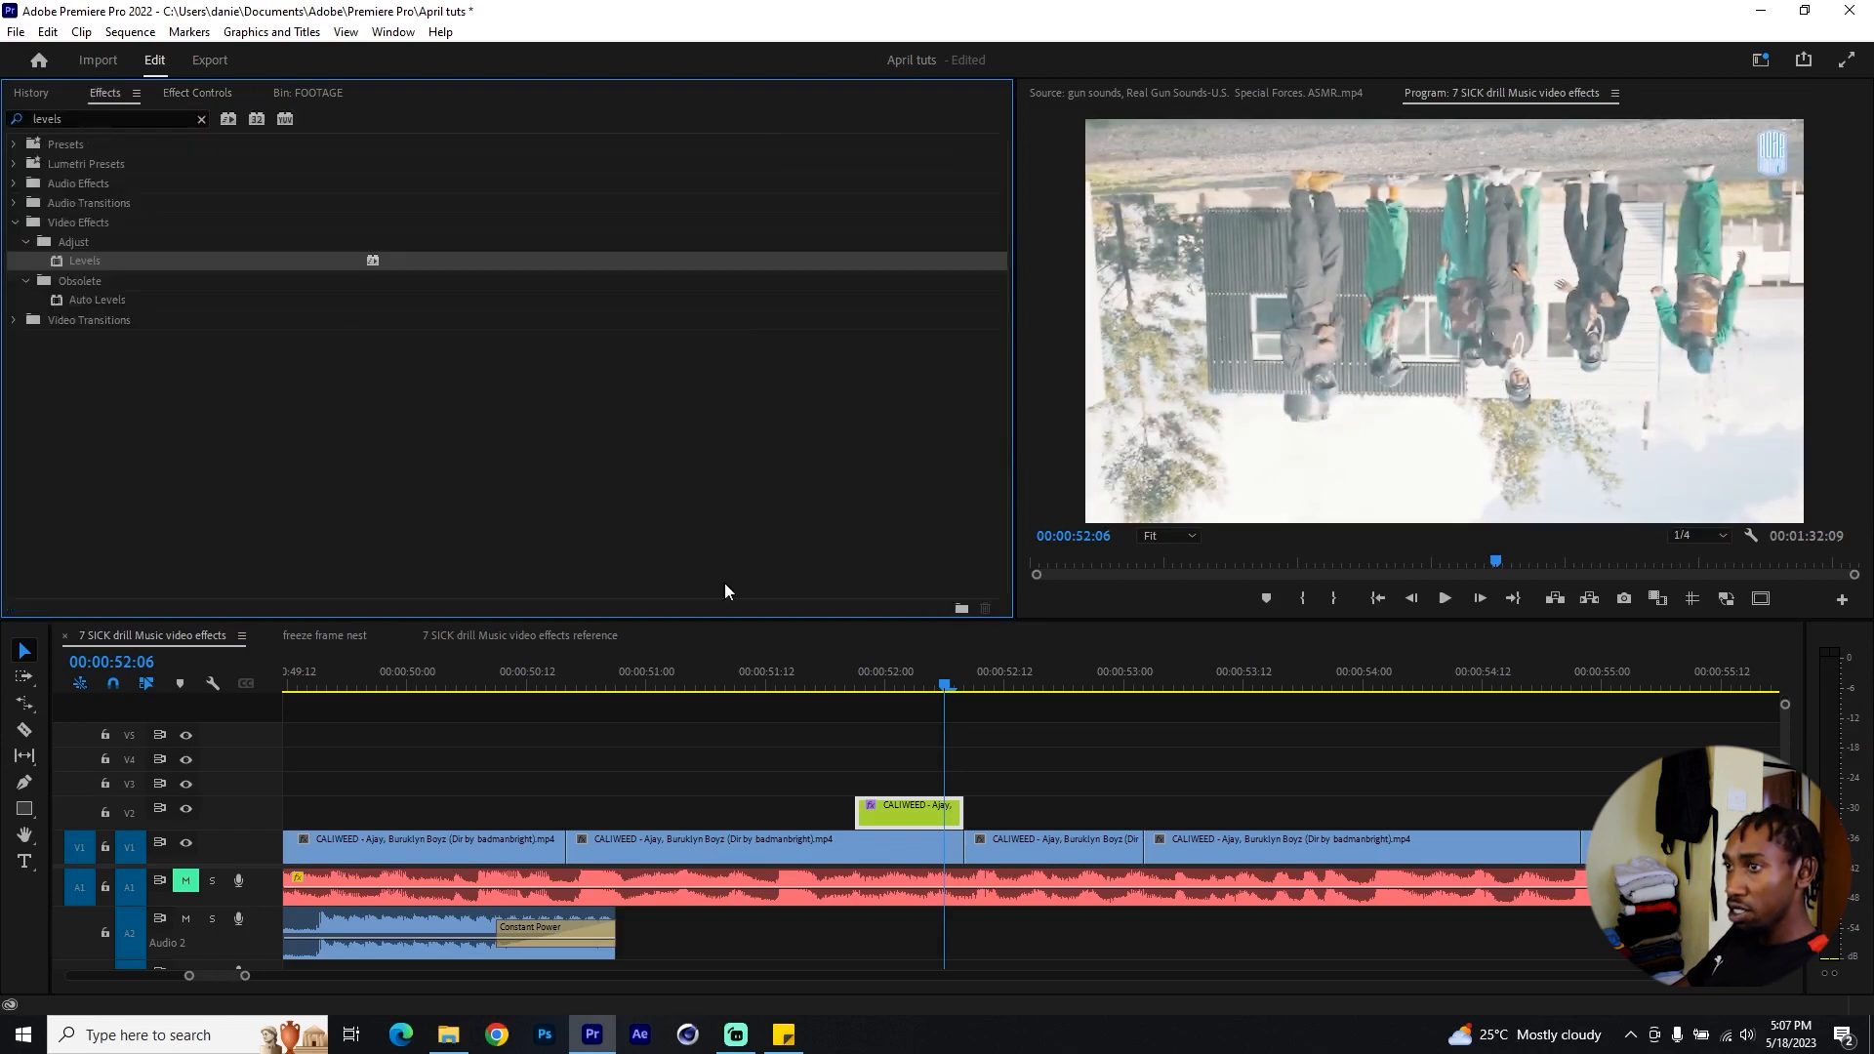
{"action": "left_click_drag", "start_coordinate": [837, 665], "coordinate": [1275, 728]}
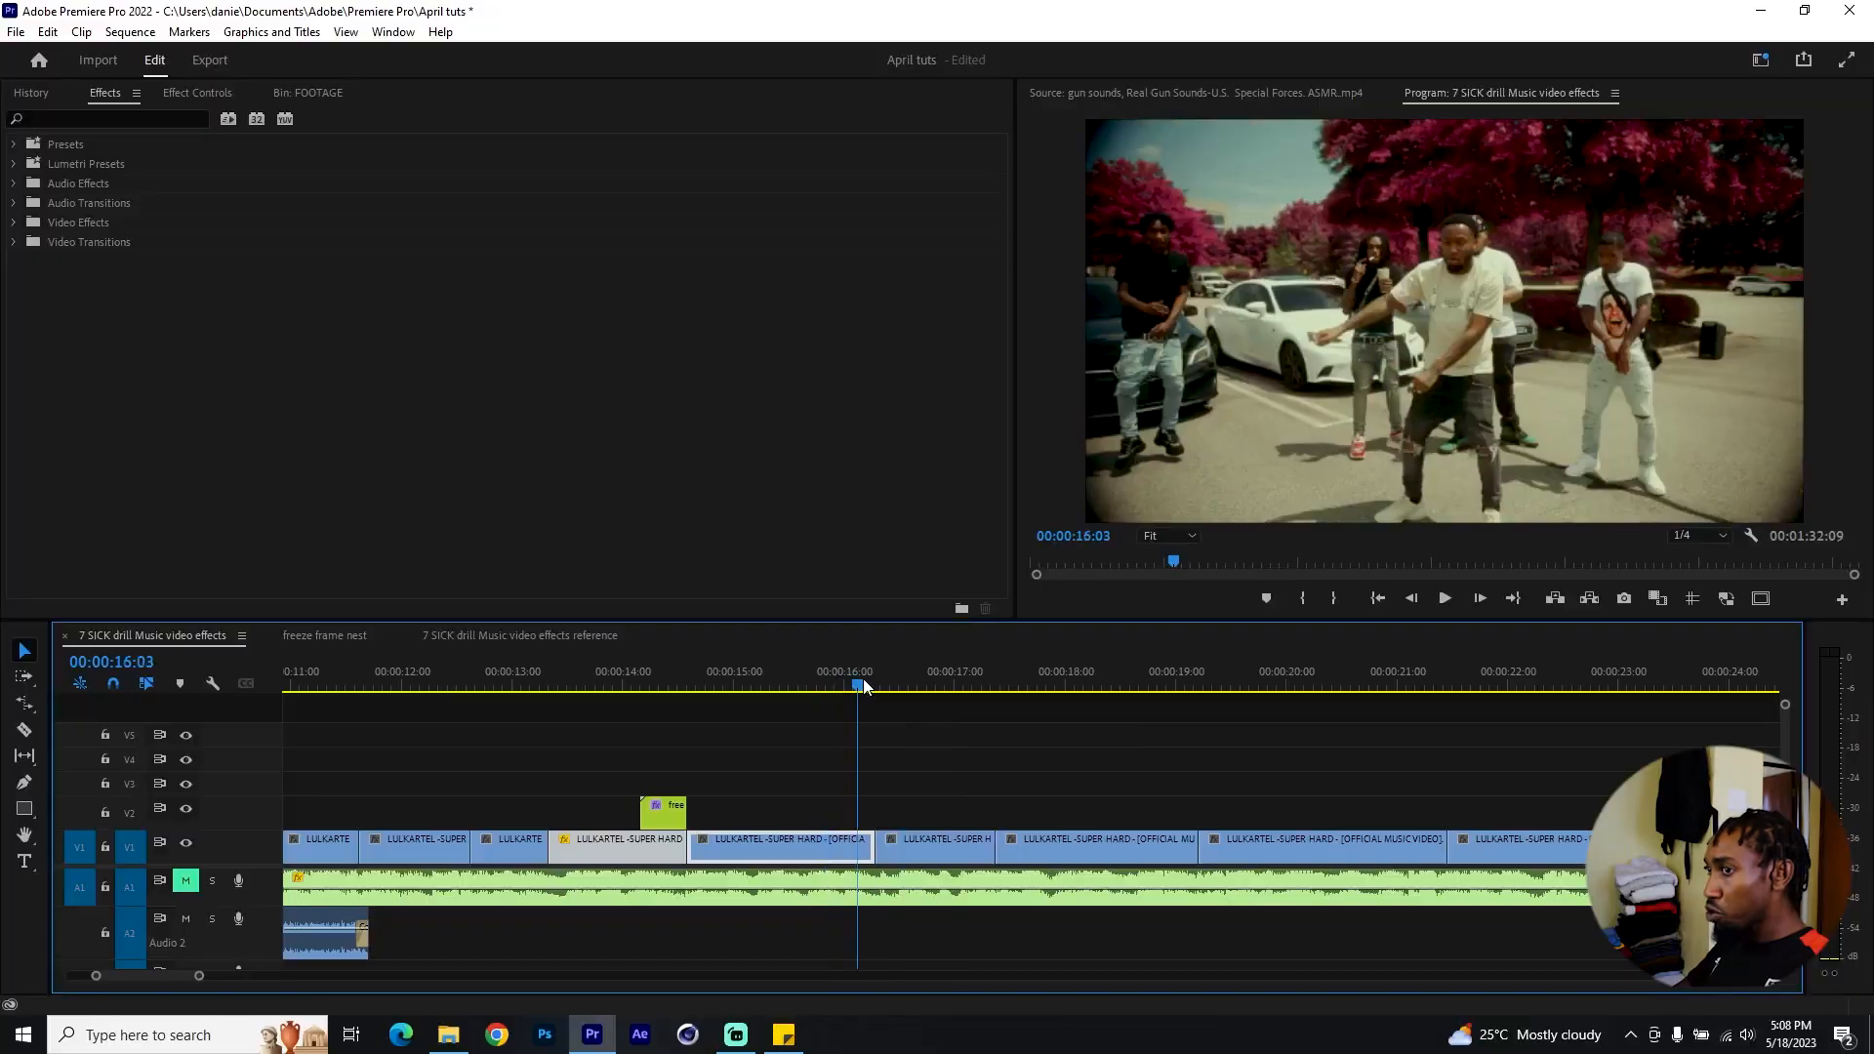
Step: Apply the SHAKEY ZOOM - IN preset to the clip starting at 00:00:17:09 and SHAKEY ZOOM - Out to the clip before it, and preview the transition
{"action": "left_click_drag", "start_coordinate": [918, 695], "coordinate": [975, 696]}
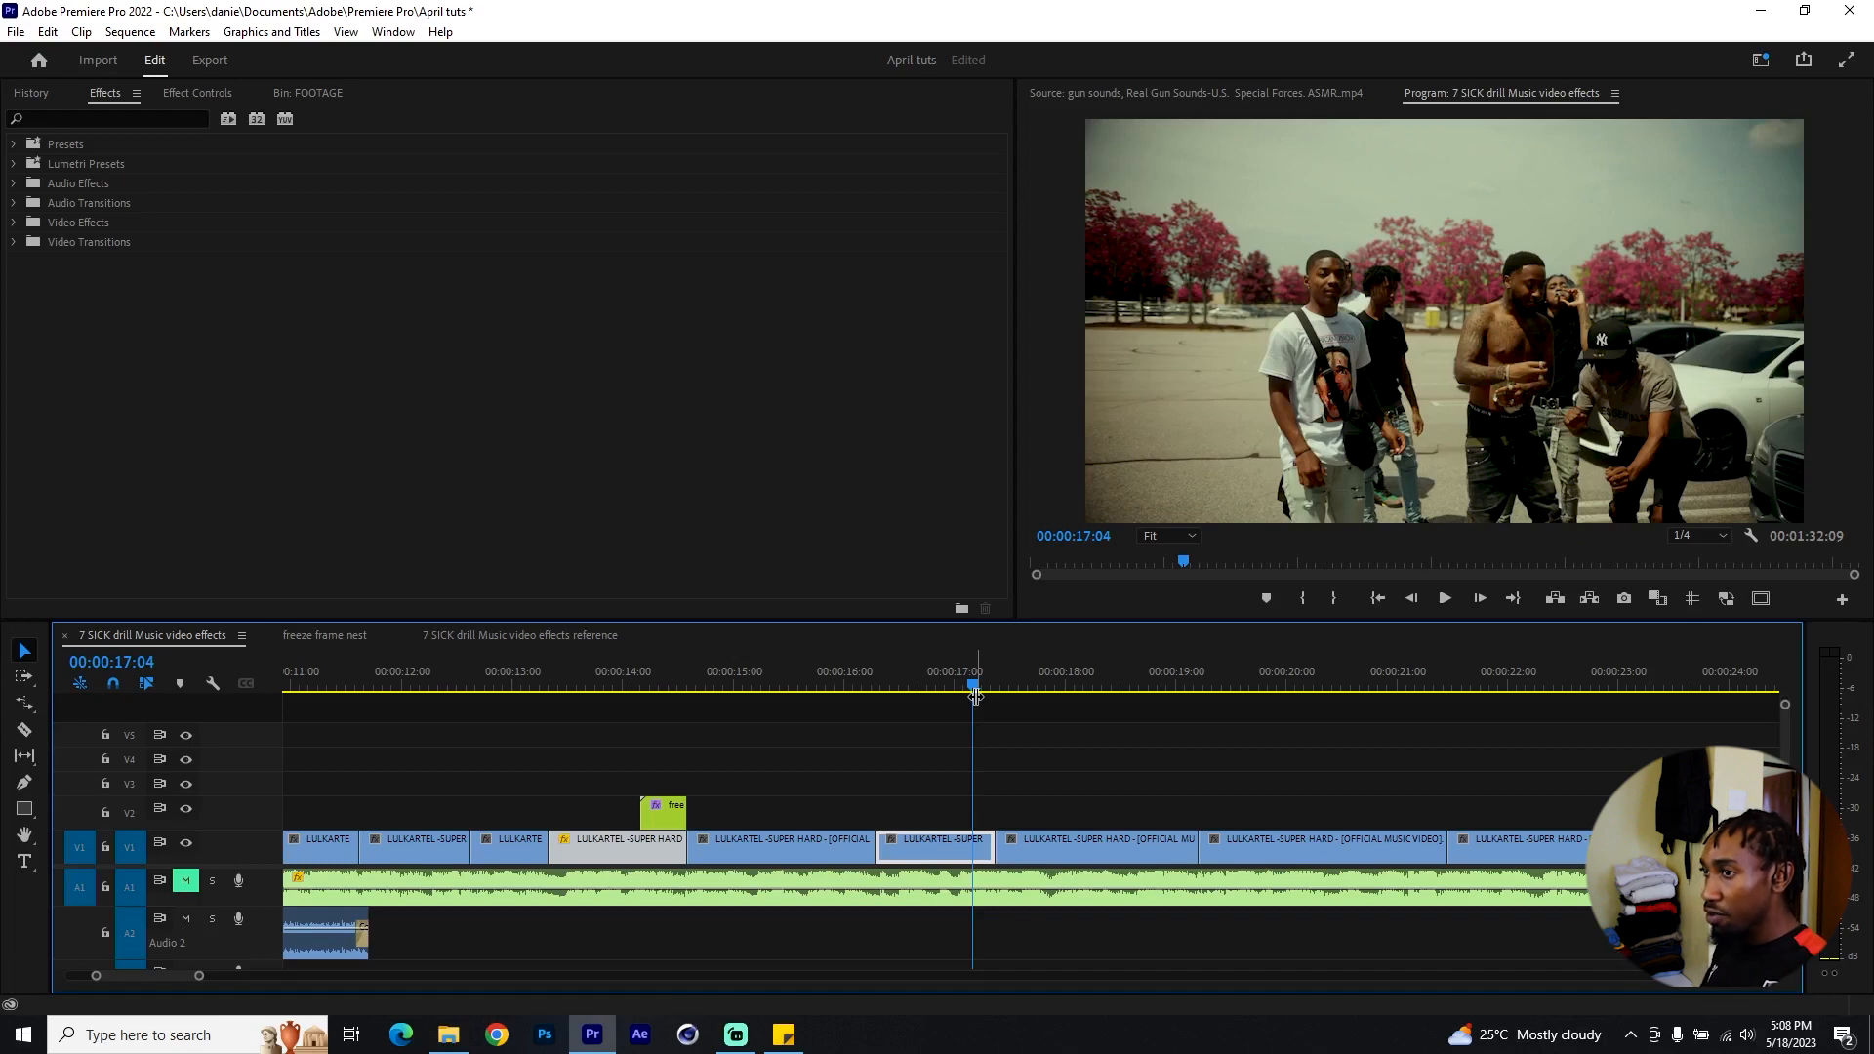
{"action": "key", "text": "Down"}
{"action": "left_click", "coordinate": [13, 143]}
{"action": "left_click", "coordinate": [13, 144]}
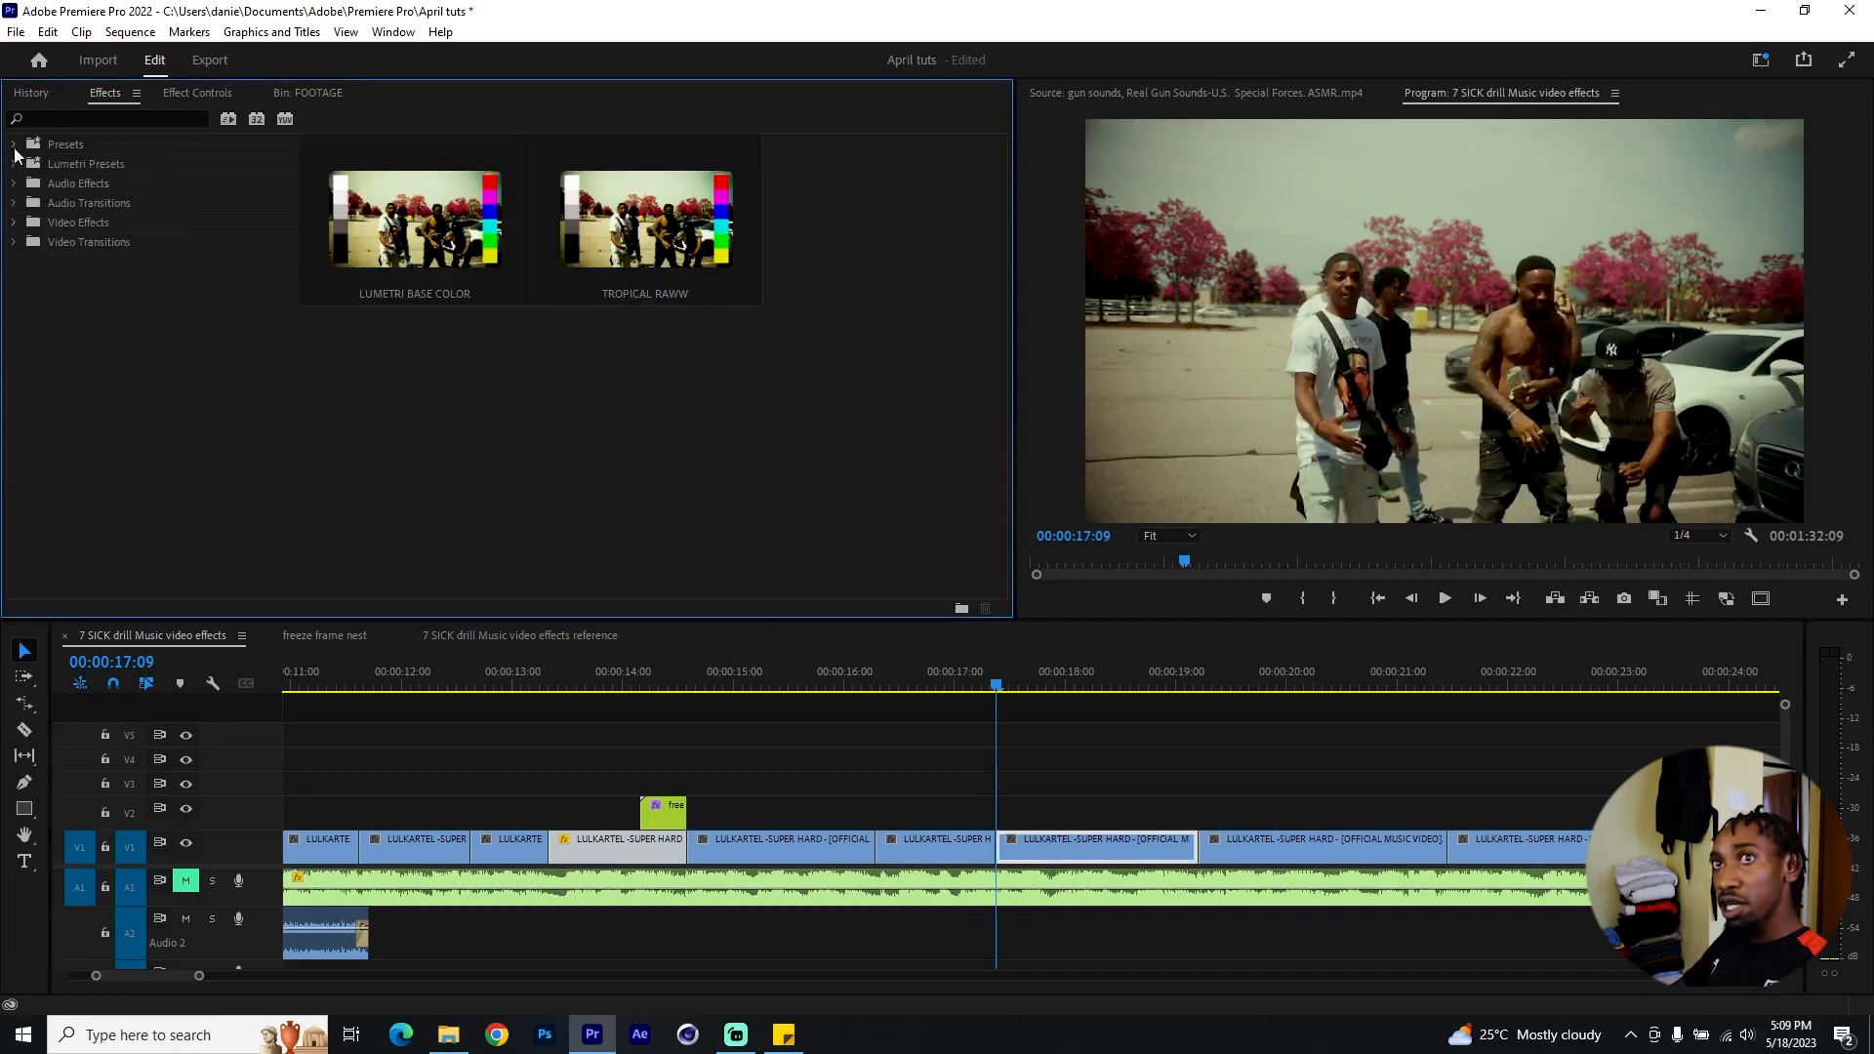
{"action": "left_click", "coordinate": [14, 145]}
{"action": "left_click", "coordinate": [24, 280]}
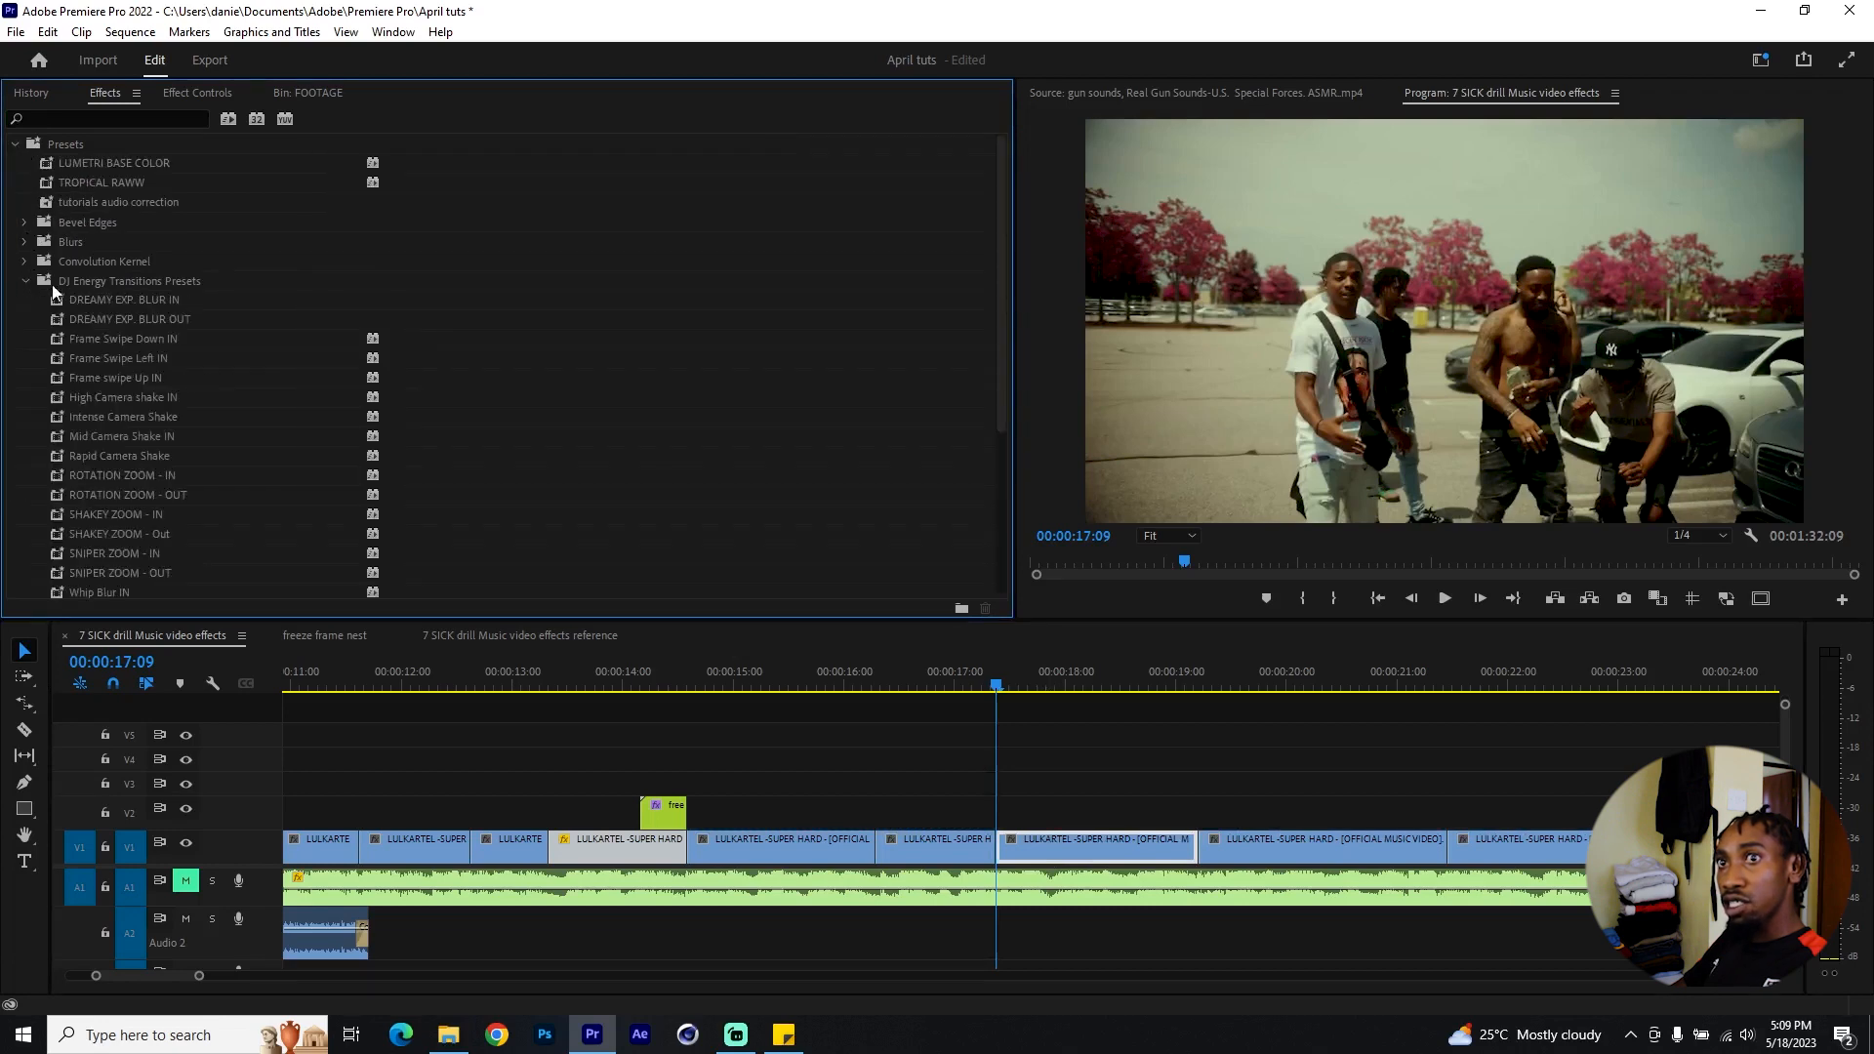
{"action": "scroll", "coordinate": [194, 409], "scroll_direction": "down", "scroll_amount": 2}
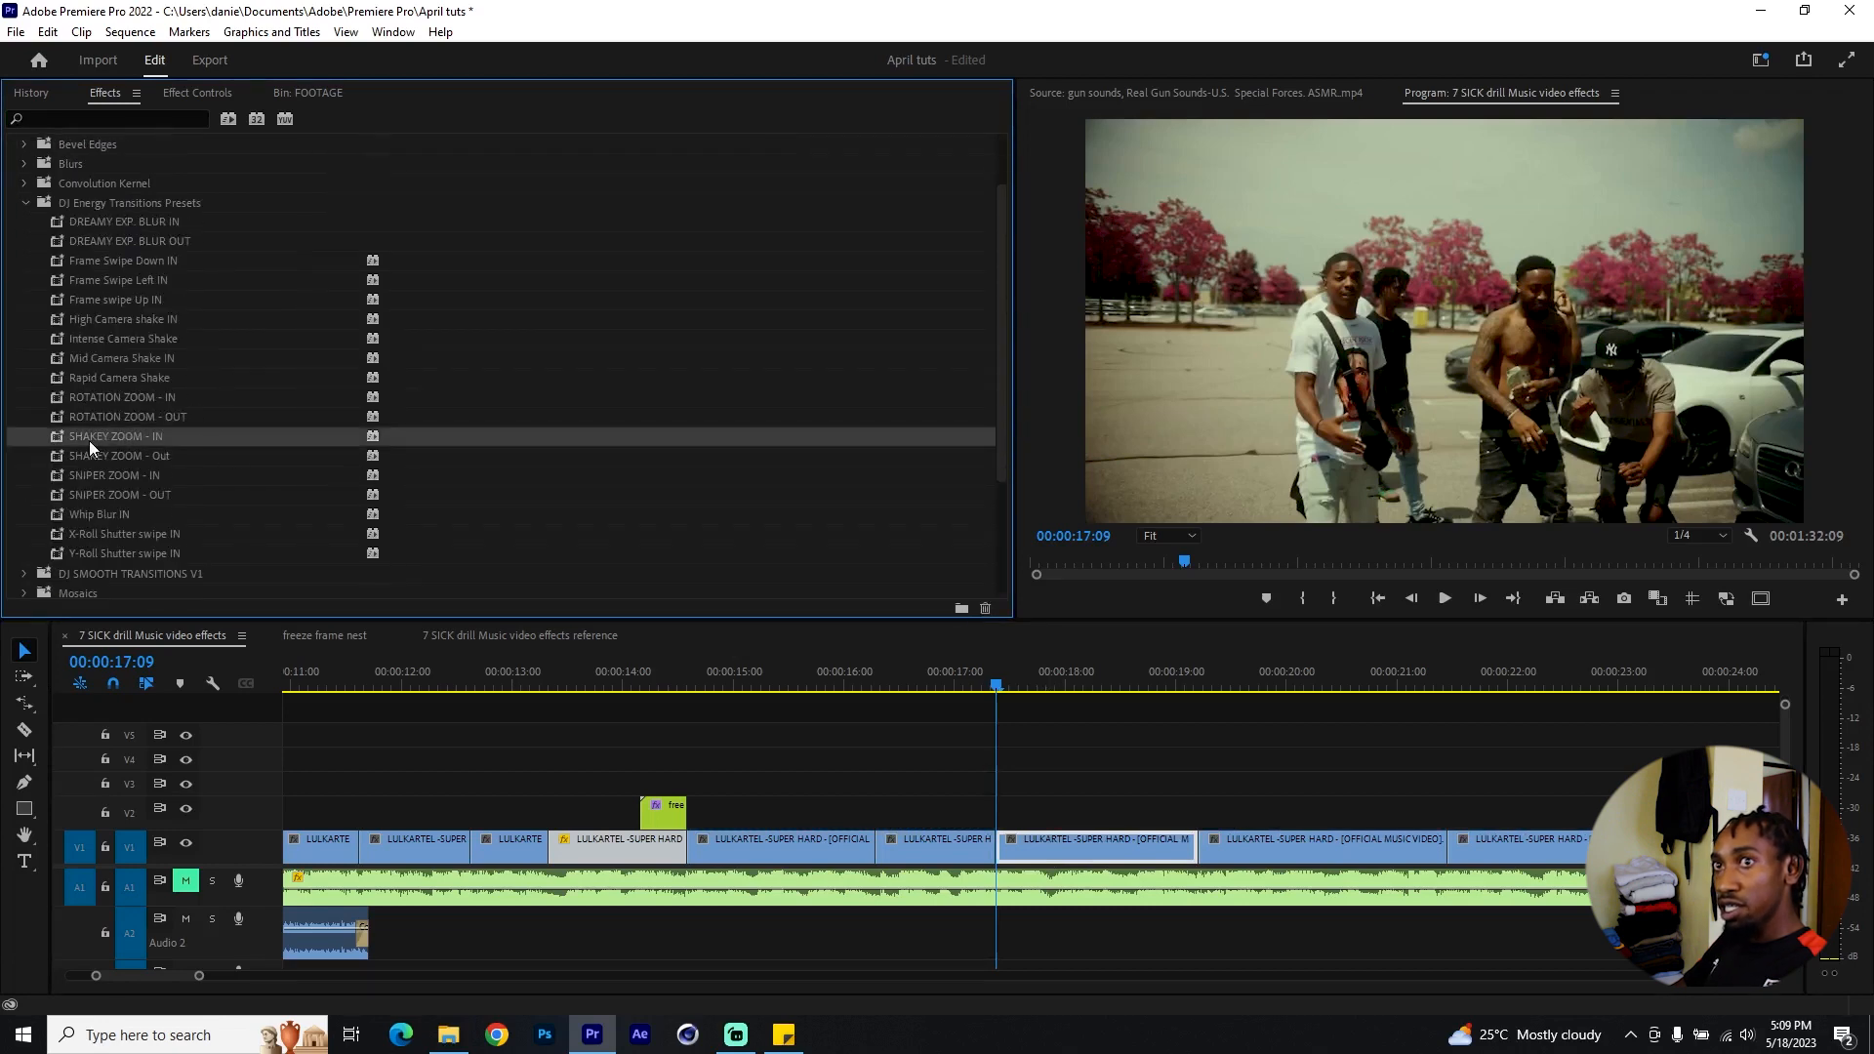
{"action": "left_click_drag", "start_coordinate": [461, 491], "coordinate": [1039, 851]}
{"action": "mouse_move", "coordinate": [1018, 682]}
{"action": "left_mouse_down"}
{"action": "mouse_move", "coordinate": [999, 680]}
{"action": "mouse_move", "coordinate": [1023, 682]}
{"action": "left_mouse_up"}
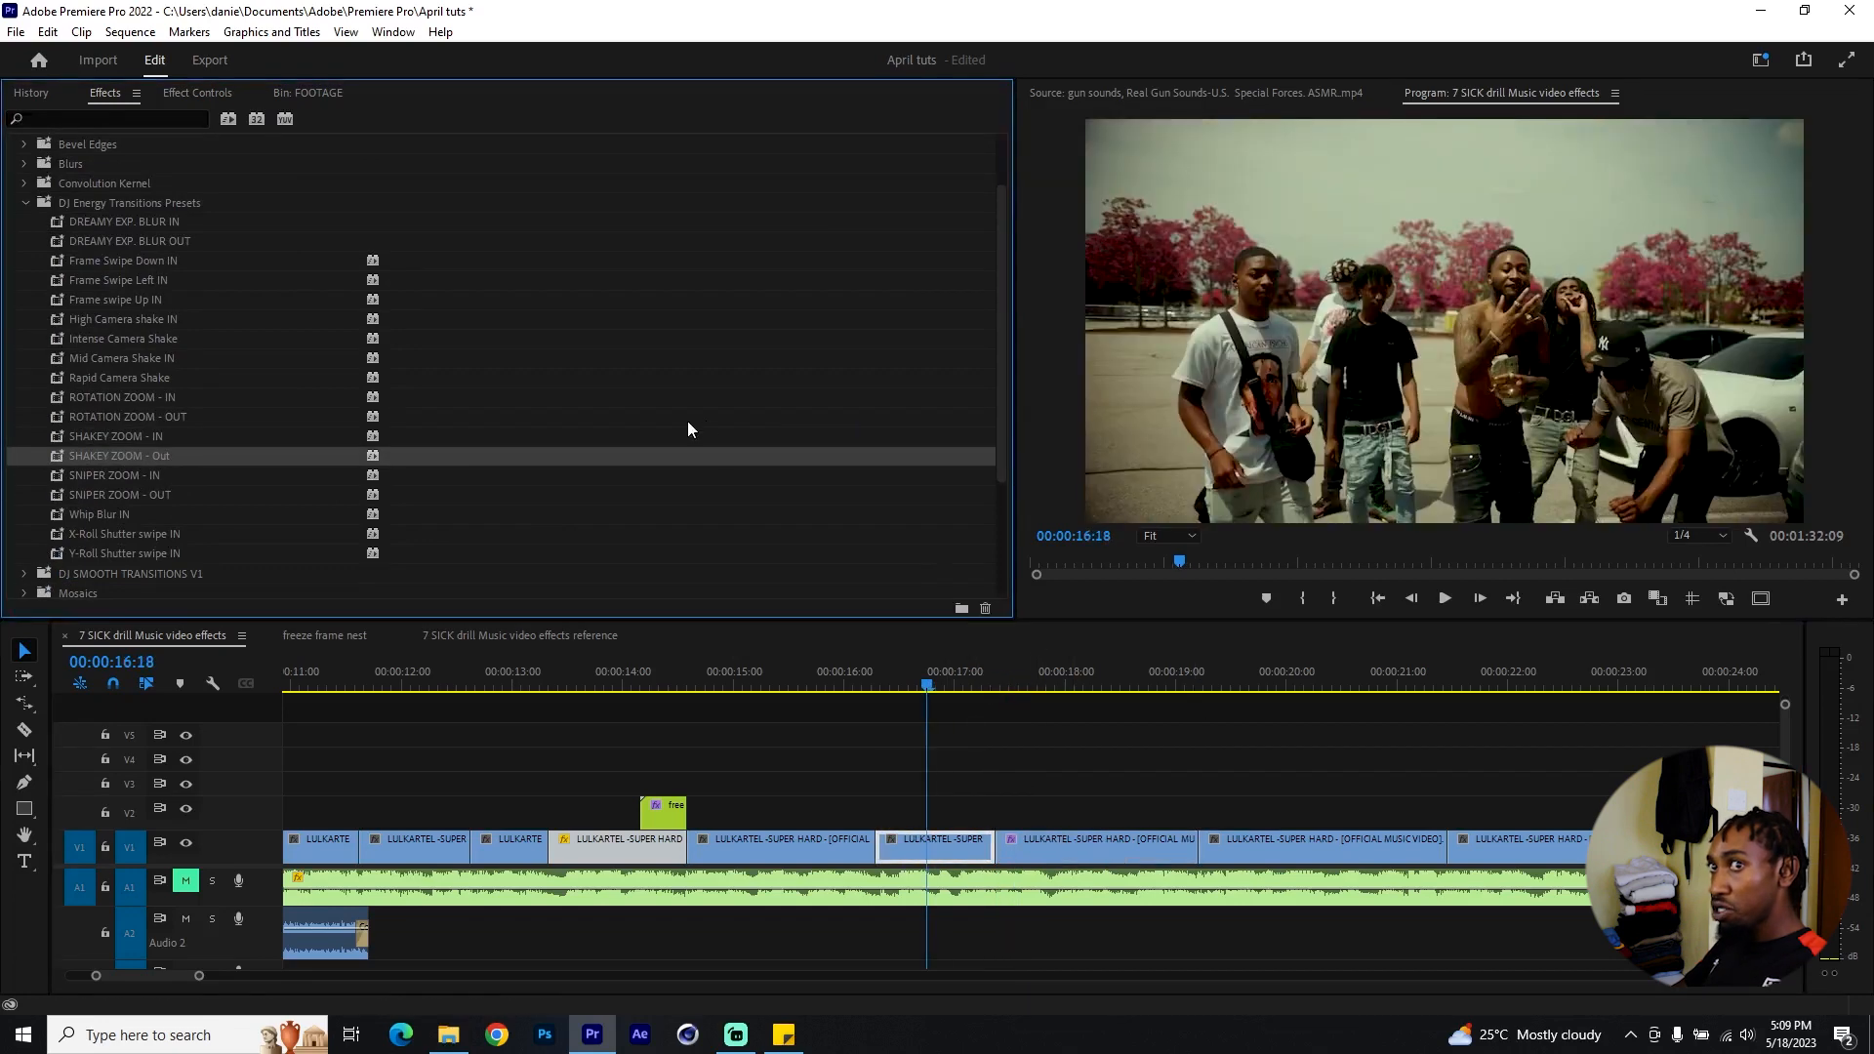
{"action": "left_click_drag", "start_coordinate": [677, 550], "coordinate": [992, 836]}
{"action": "left_click_drag", "start_coordinate": [889, 665], "coordinate": [1077, 703]}
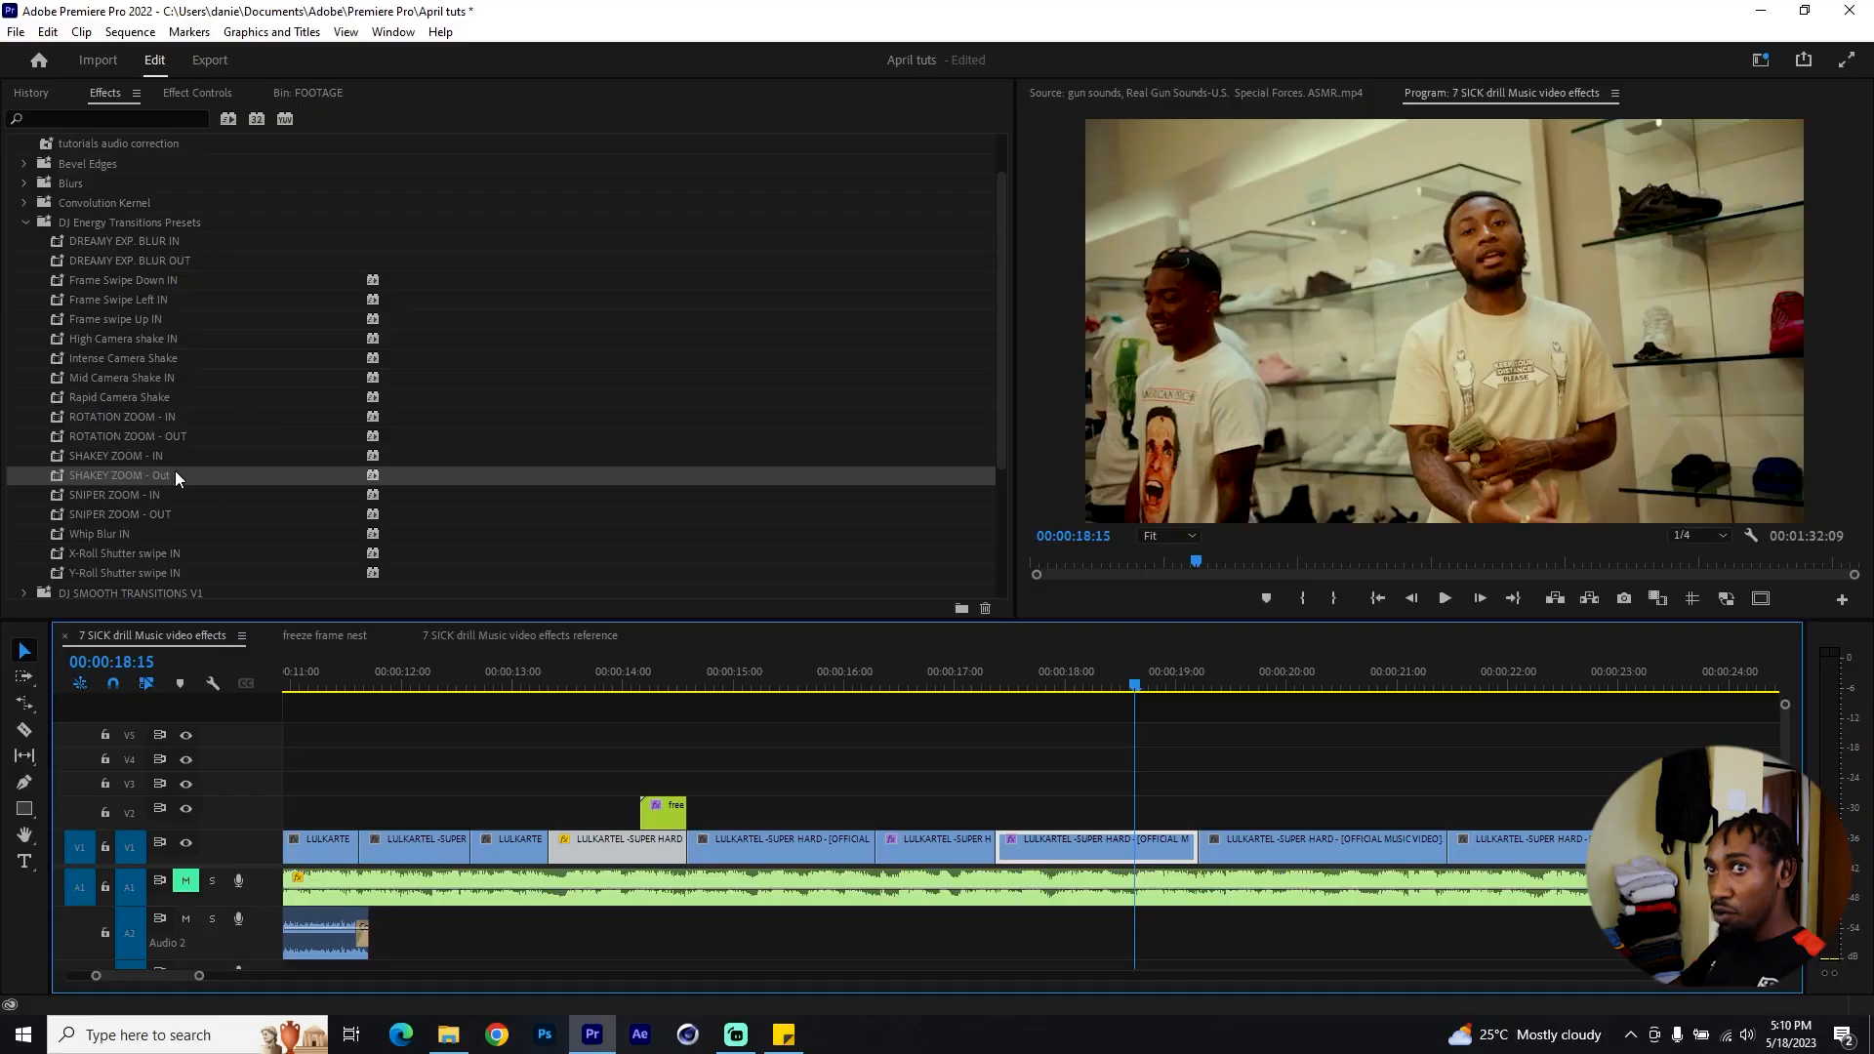
Step: Apply ROTATION ZOOM - OUT before the cut between 00:00:21:00 and 00:00:22:00 and ROTATION ZOOM - IN after it, and preview the transition
{"action": "left_click_drag", "start_coordinate": [162, 431], "coordinate": [1406, 843]}
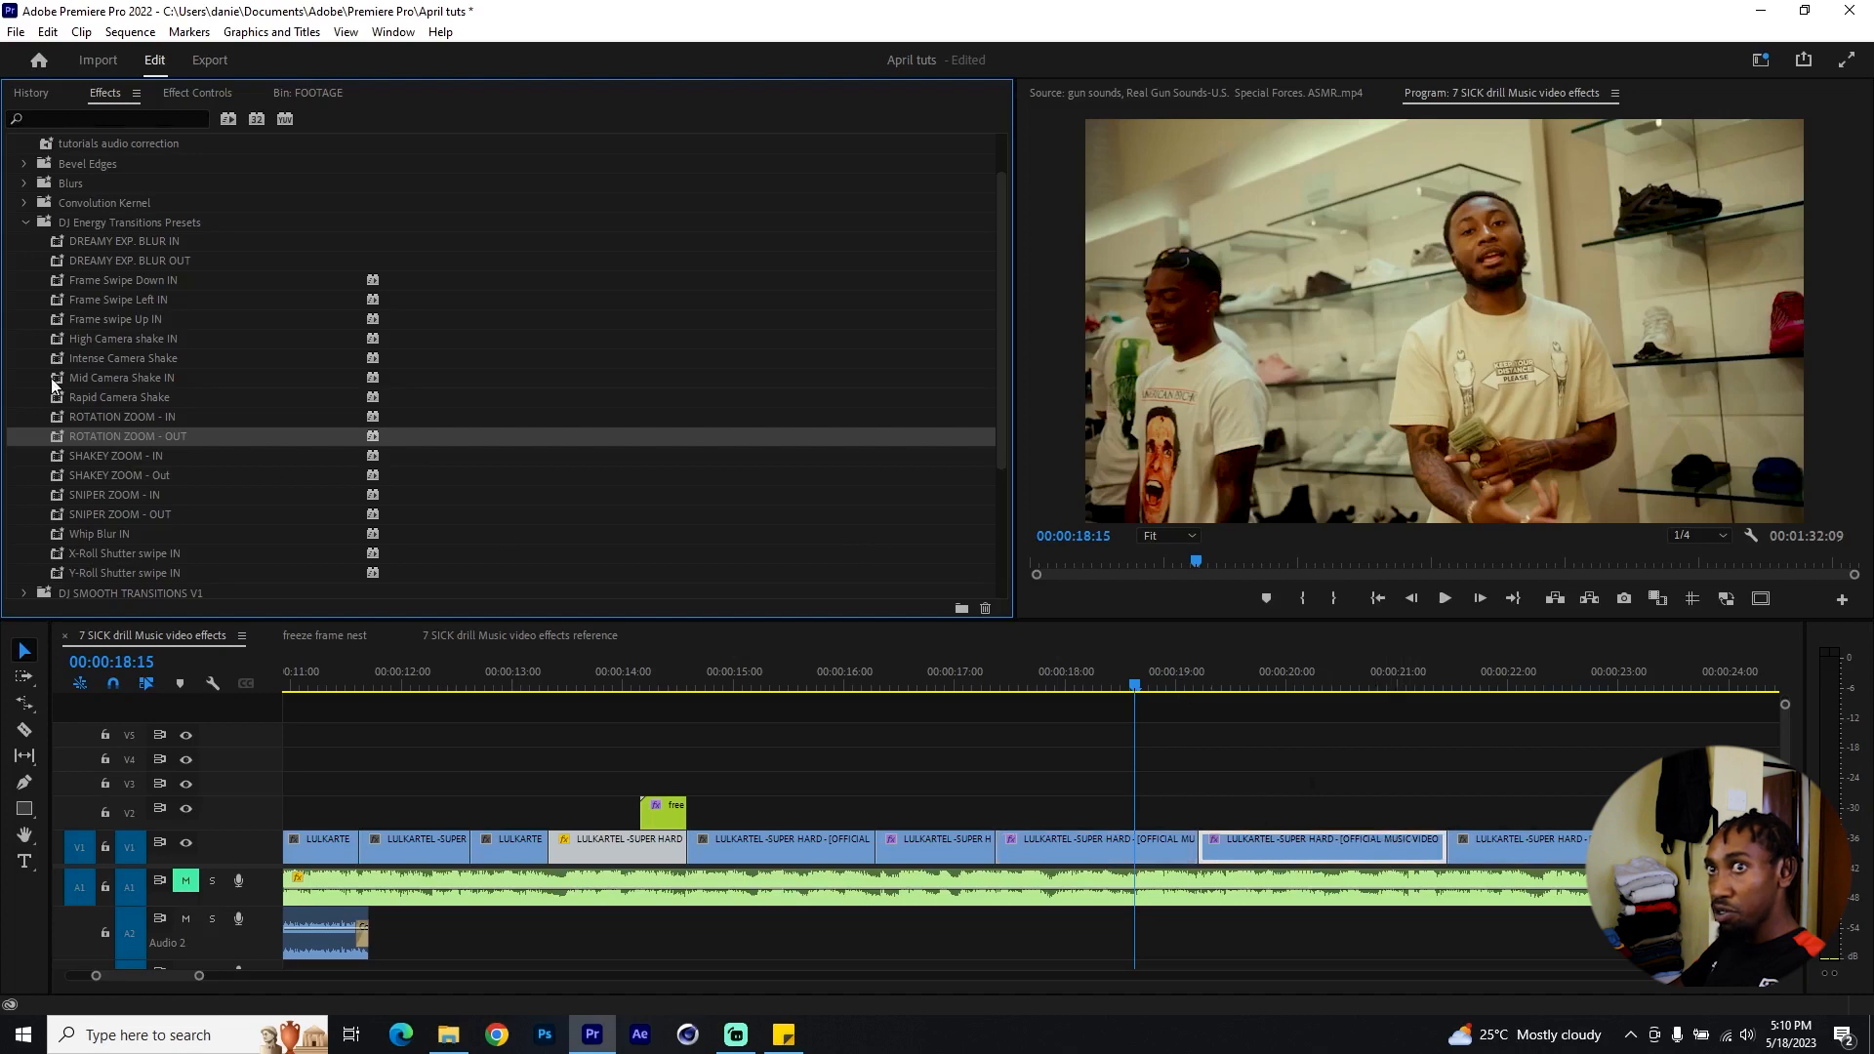
{"action": "left_click_drag", "start_coordinate": [87, 418], "coordinate": [1478, 852]}
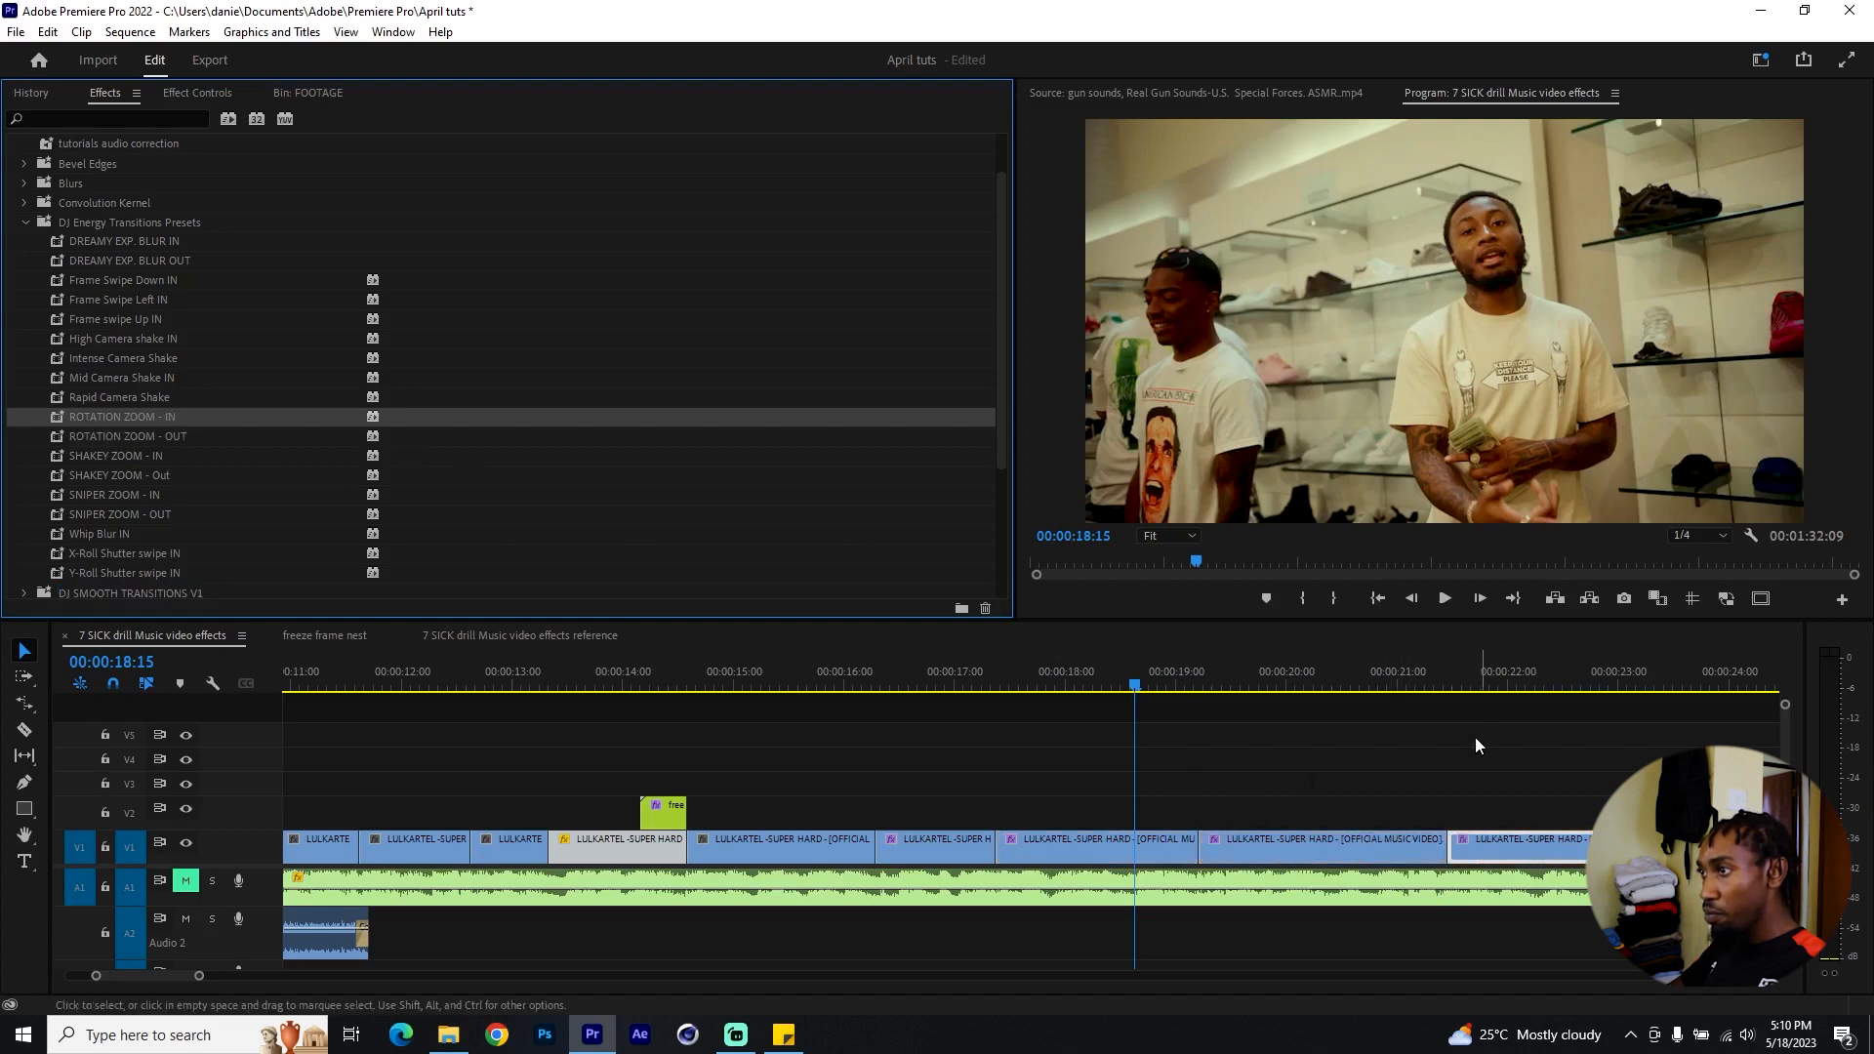
{"action": "scroll", "coordinate": [1385, 721], "scroll_direction": "down", "scroll_amount": 2}
{"action": "left_click_drag", "start_coordinate": [1320, 683], "coordinate": [1421, 676]}
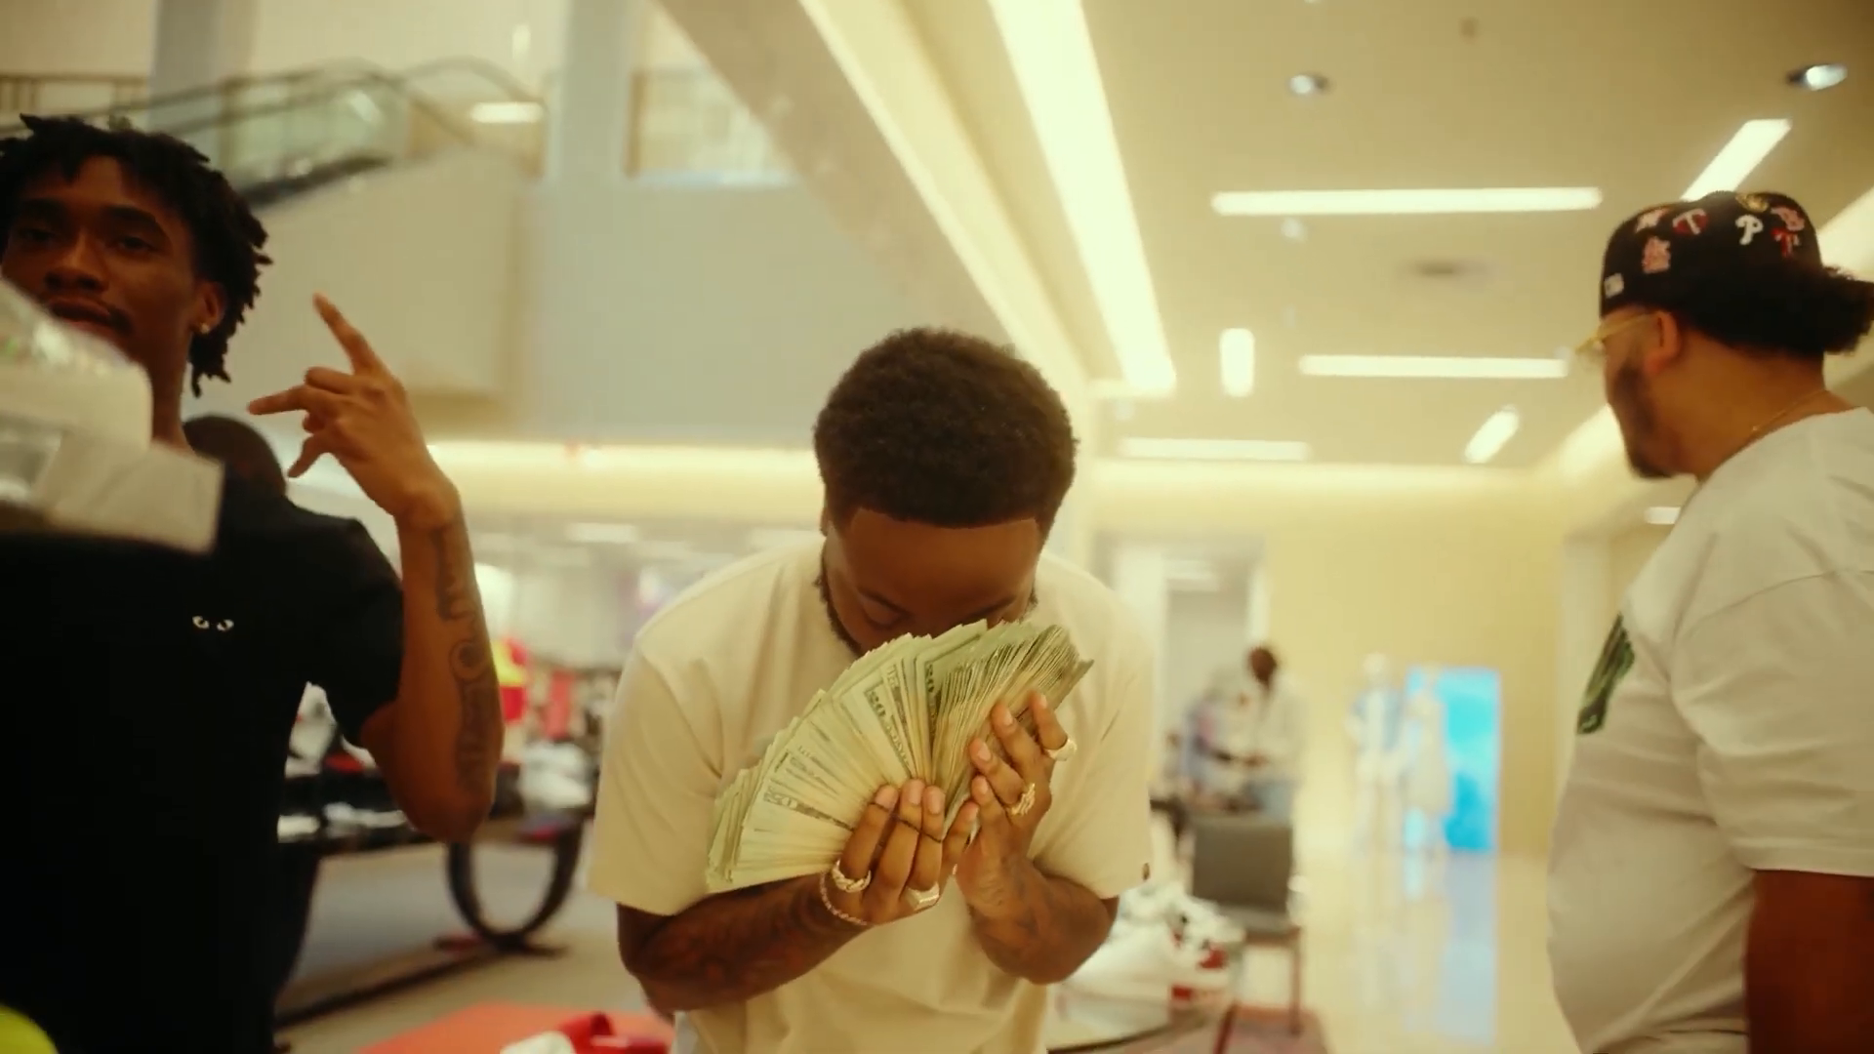